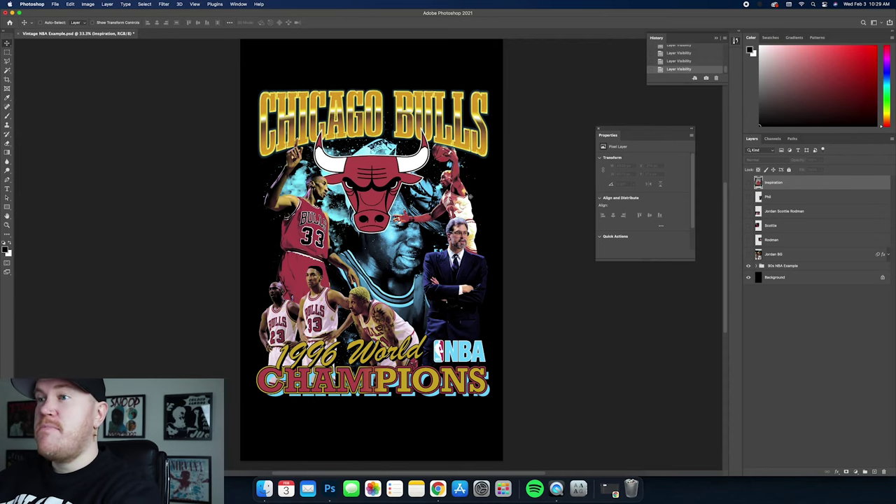
Compare the finished Chicago Bulls design with the reference shirt by toggling the visibility of the Inspiration layer
left_click(748, 183)
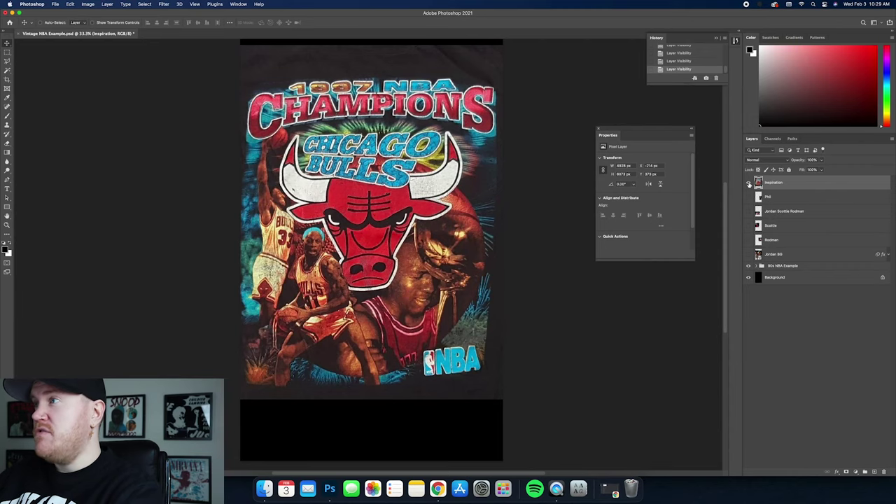
left_click(748, 183)
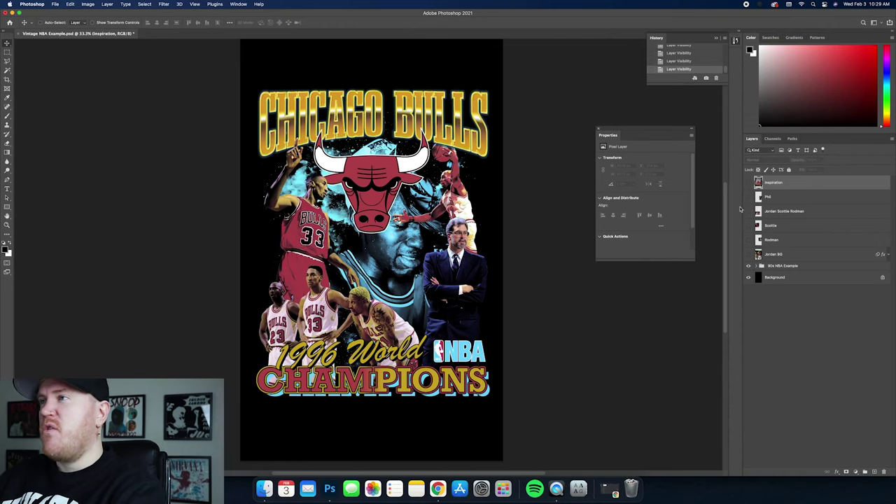
left_click(748, 183)
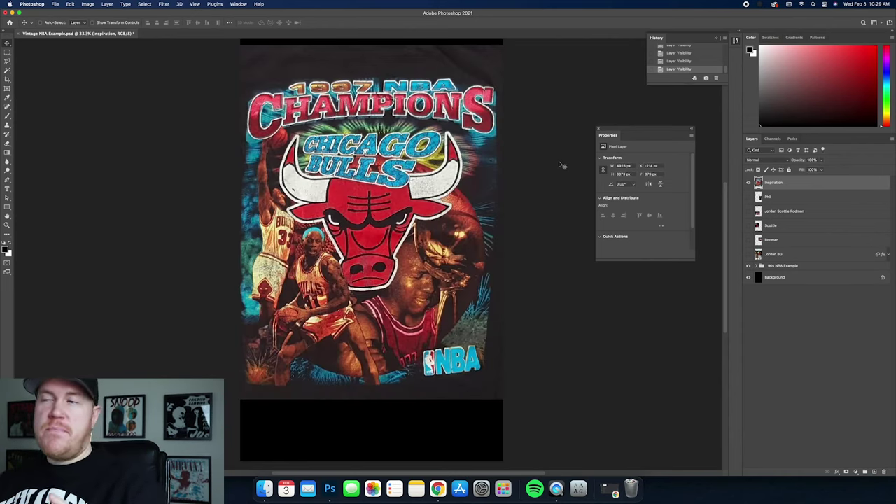
left_click(748, 183)
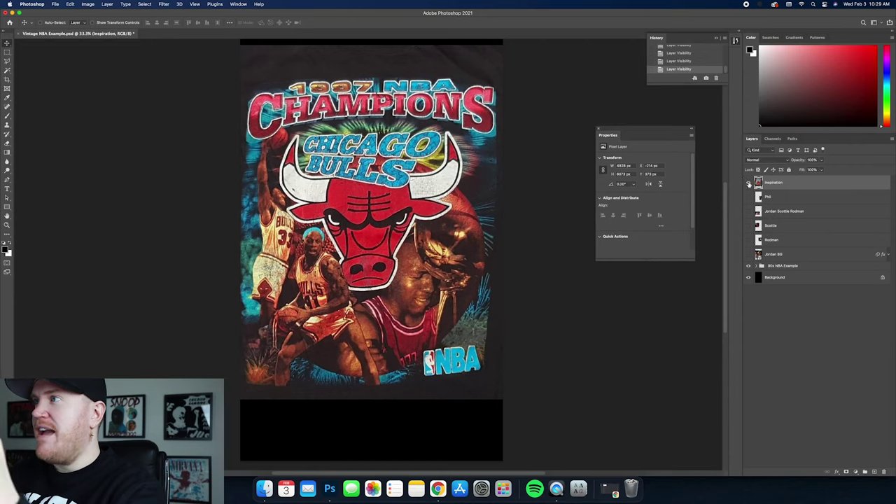
left_click(749, 183)
left_click(749, 183)
Move the Inspiration image to about X 0 px, Y 714 px, compare it with the Bulls design, and leave it hidden
left_click_drag(355, 108, 358, 138)
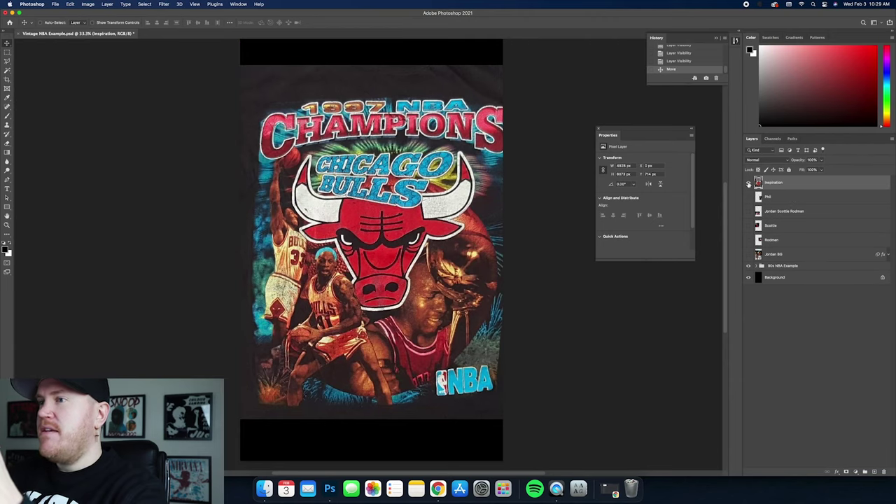
left_click(748, 183)
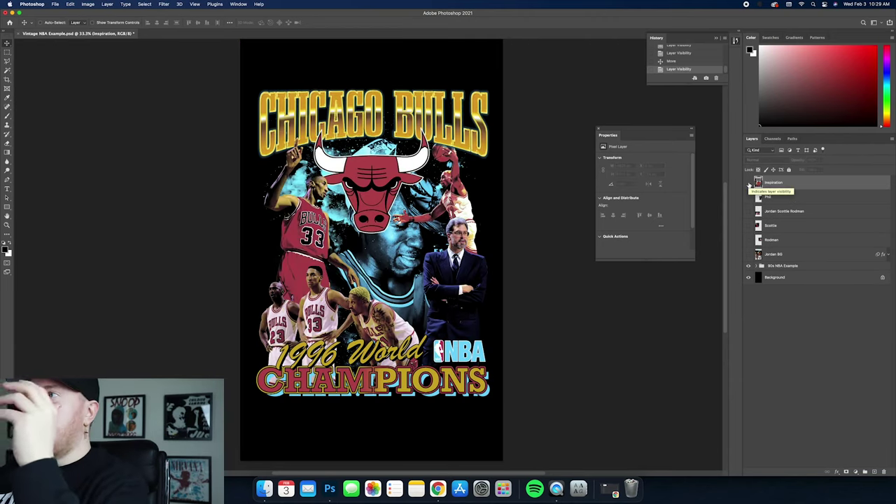
left_click(749, 182)
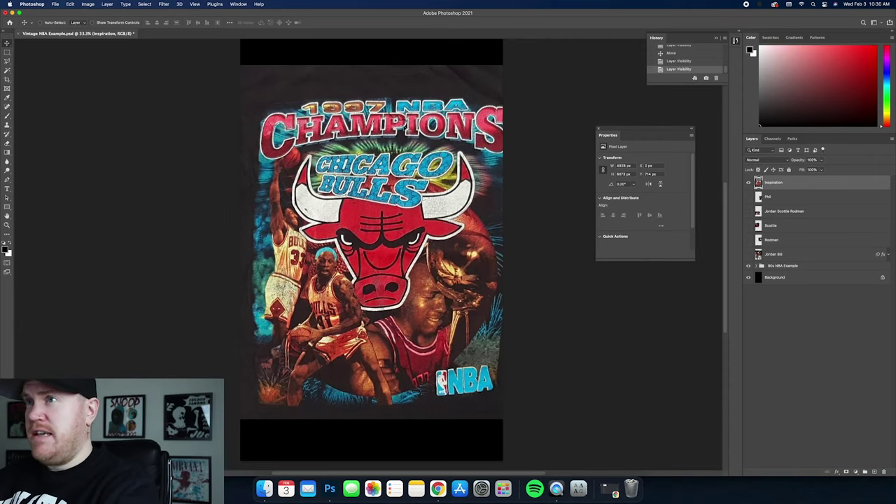
left_click(749, 183)
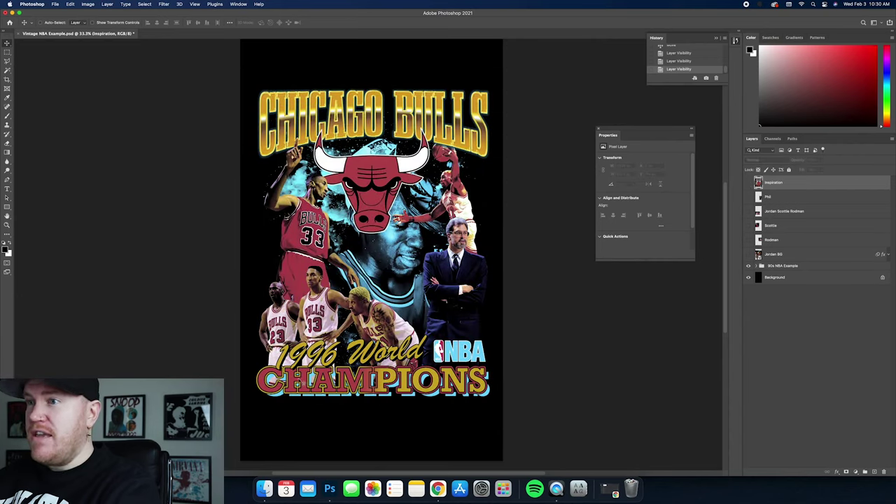
left_click(748, 183)
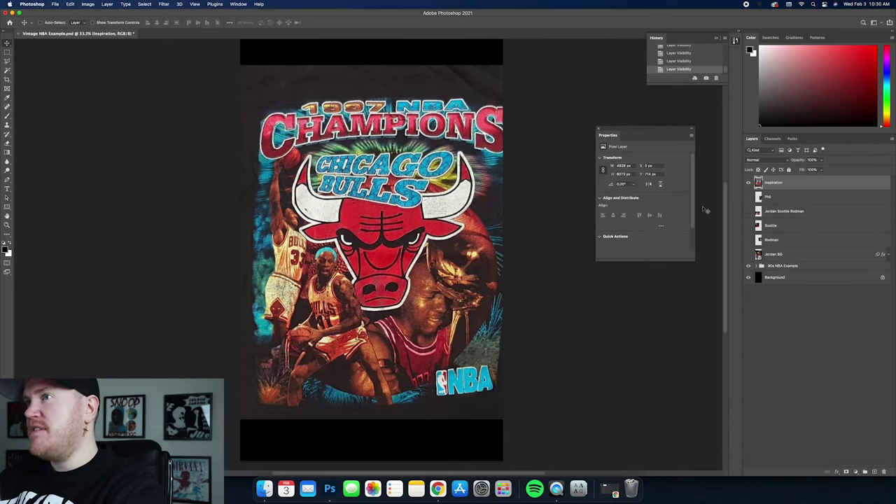
left_click(749, 183)
left_click(749, 183)
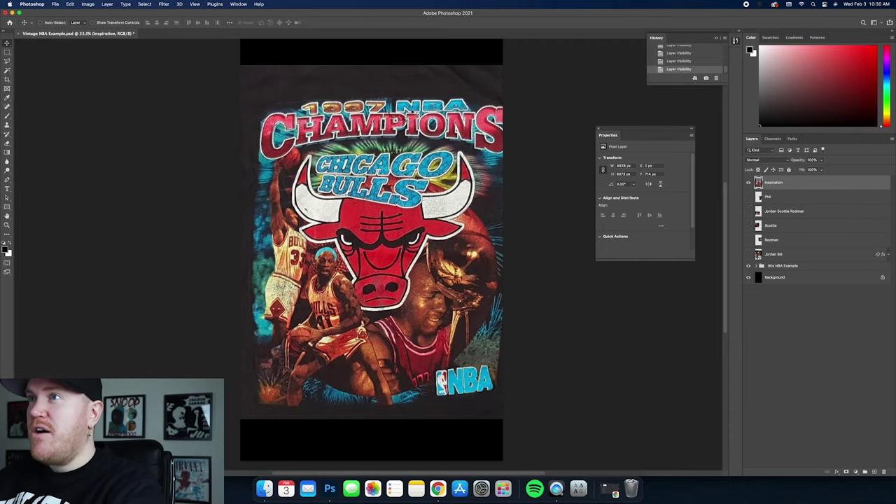
left_click(748, 184)
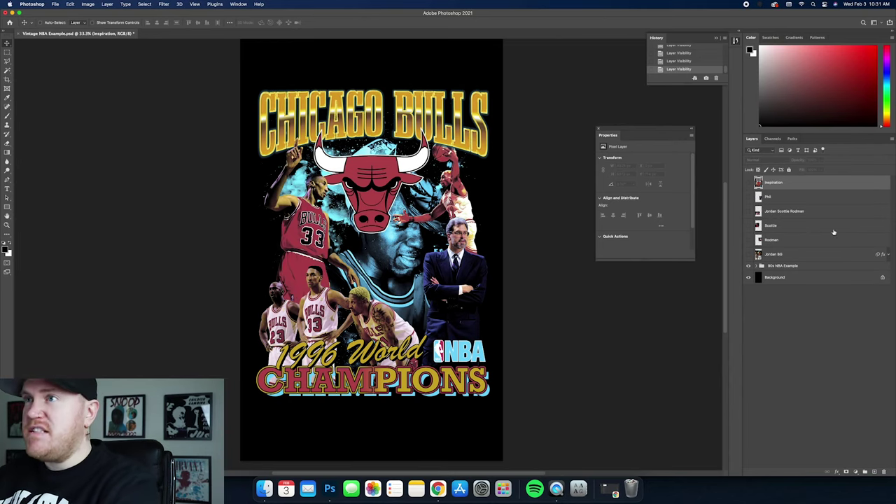
left_click(749, 182)
left_click(748, 183)
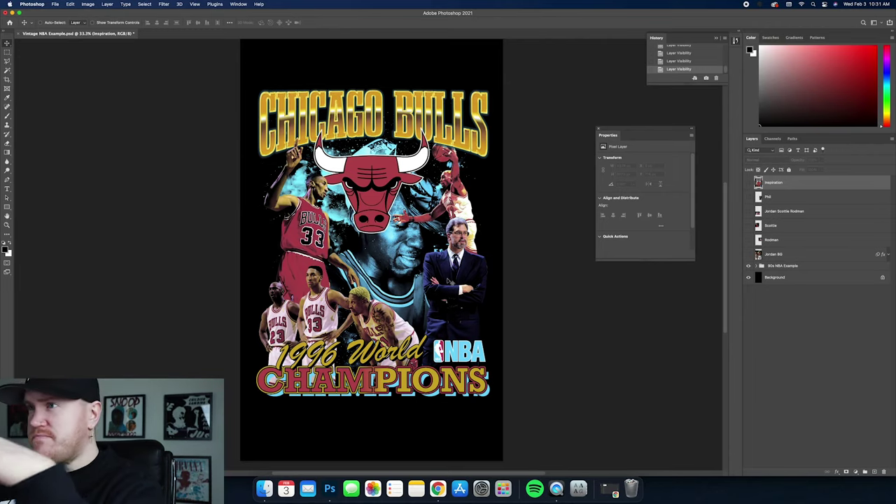
Expand the 90s NBA Example group and examine the Bulls design's cut-out figures and logo close up
left_click(761, 266)
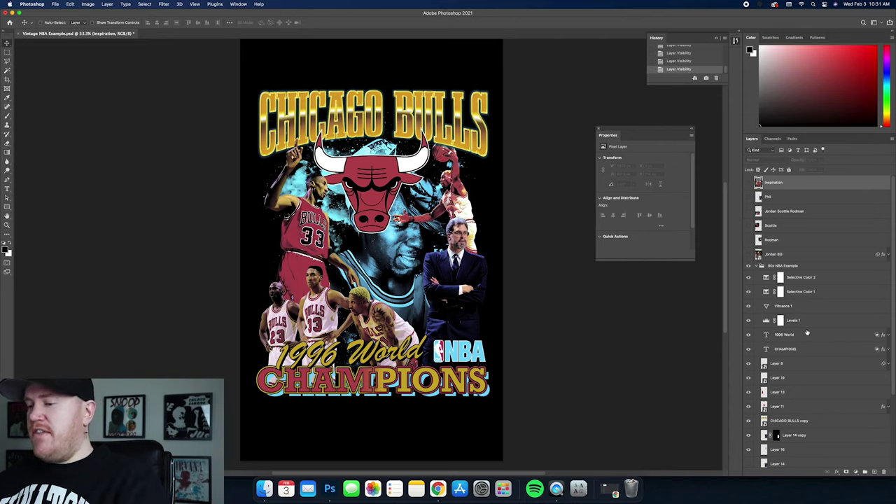
key("super+plus")
key("super+plus")
key("super+plus")
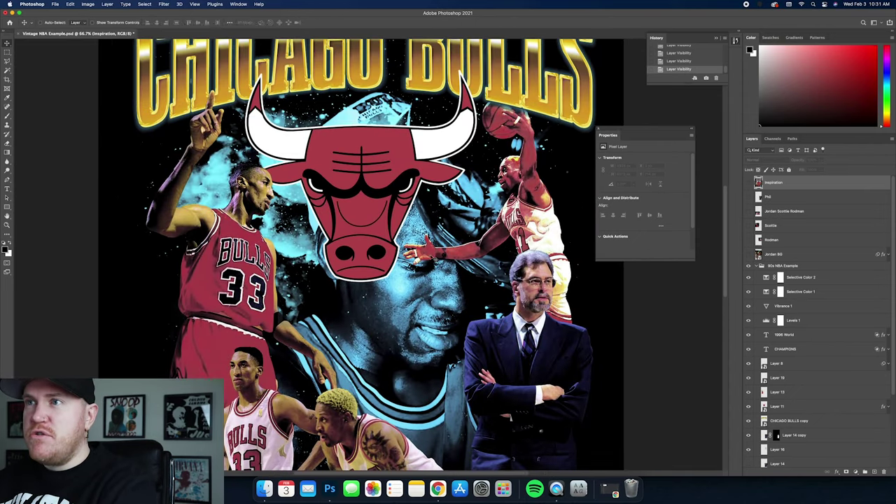
key("super+minus")
key("super+minus")
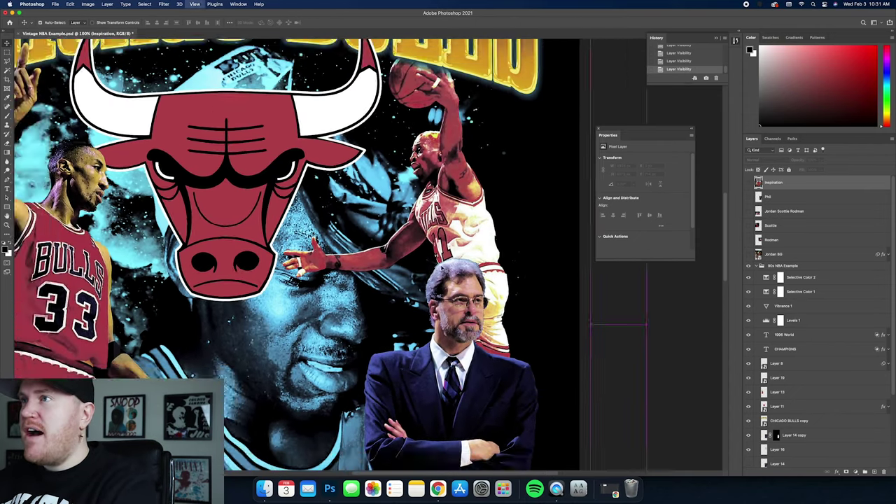
key("super+minus")
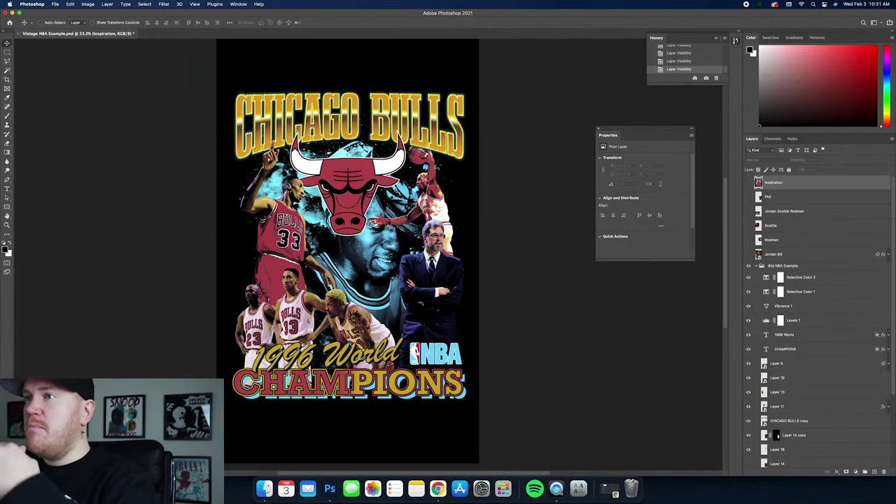
Inspect the settings of the Selective Color 2, Levels 1 and Vibrance 1 adjustment layers
left_click(801, 278)
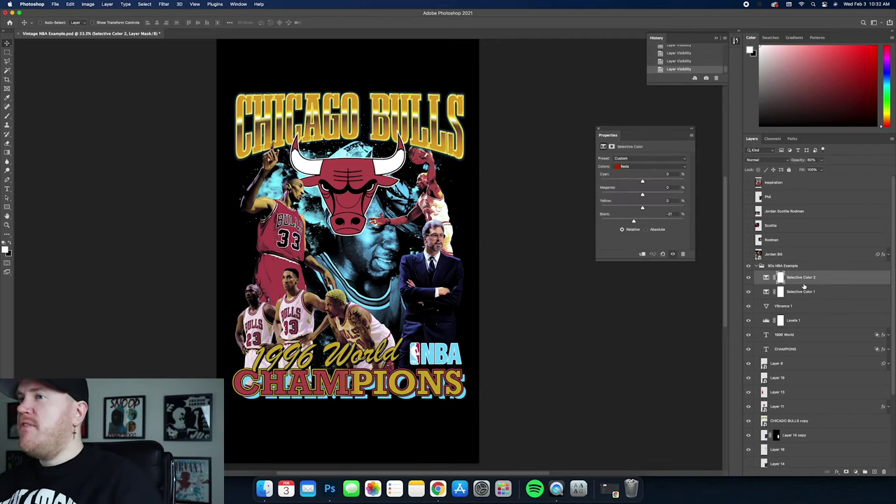
left_click(801, 320)
left_click(802, 310)
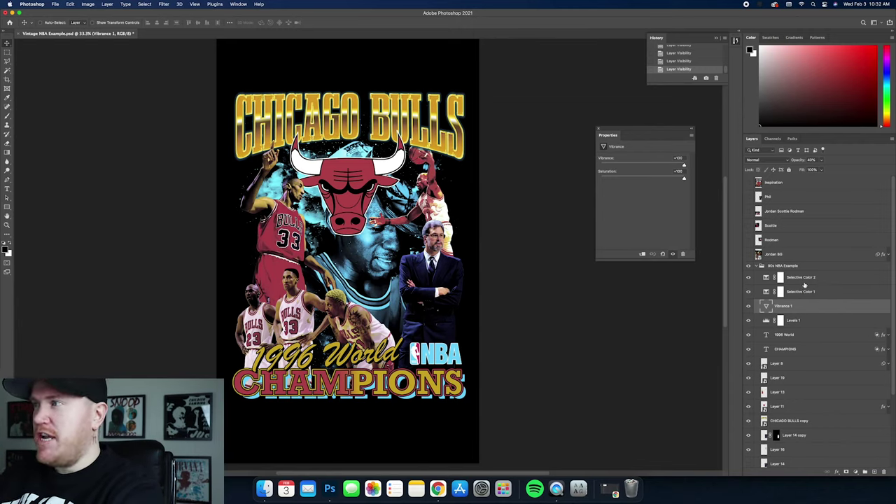
left_click(801, 278)
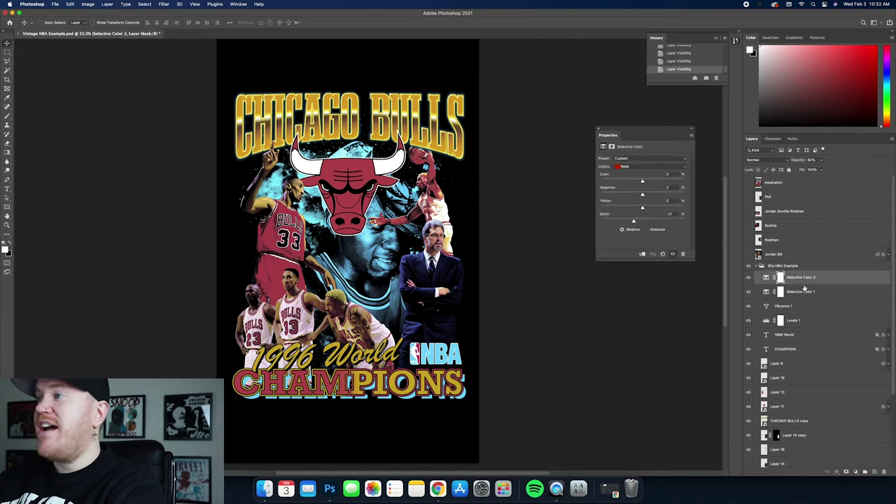
Compare the design with and without the Selective Color 2, Selective Color 1, Vibrance 1 and Levels 1 adjustments
left_click(750, 278)
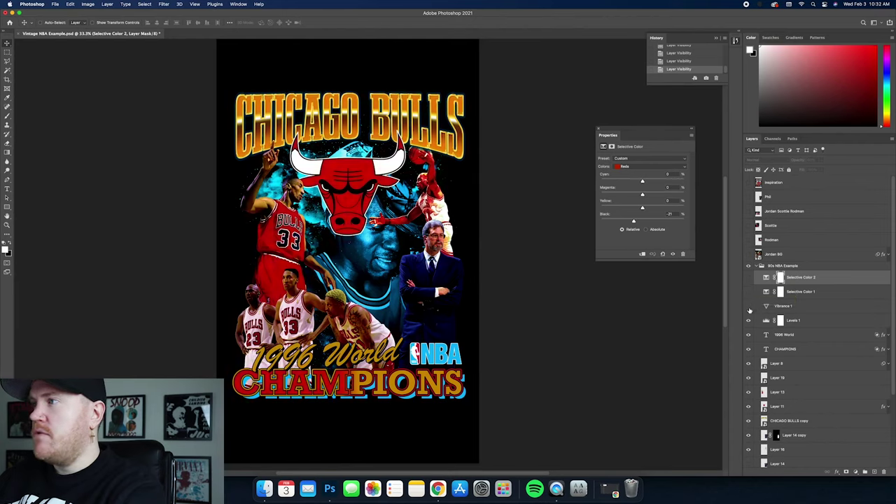
left_click(749, 321)
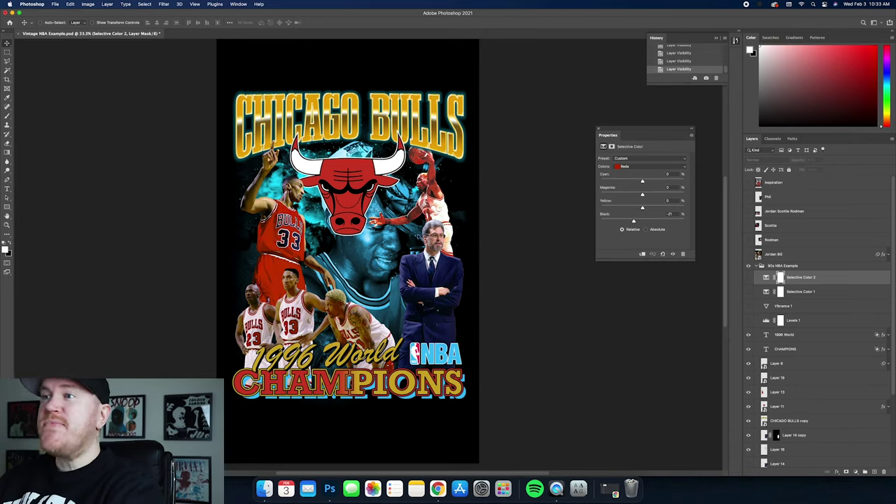
left_click(749, 306)
left_click_drag(749, 308, 748, 279)
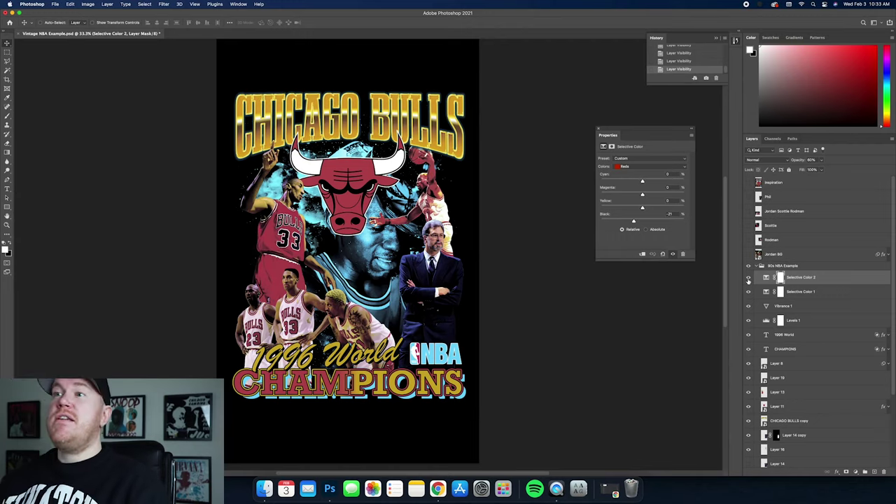
Collapse and hide the 90s NBA Example group, and show all source photo layers from Jordan BG up to Phil
left_click(762, 267)
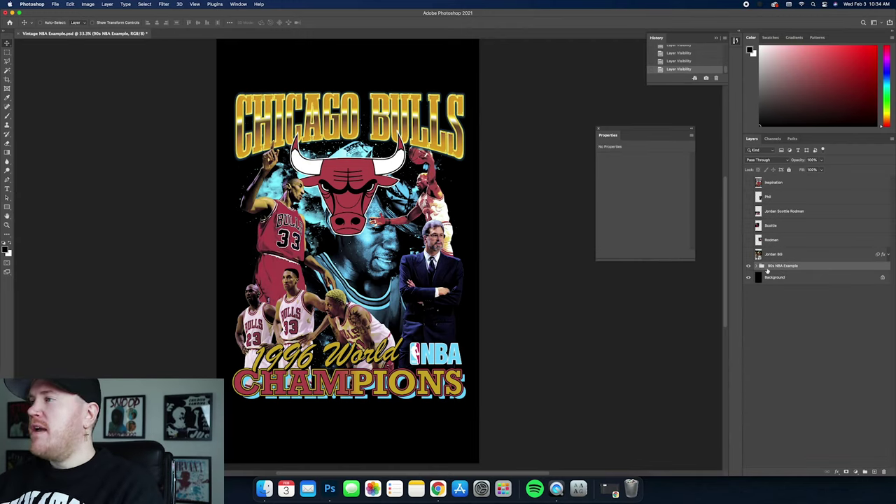
left_click(748, 266)
left_click(748, 254)
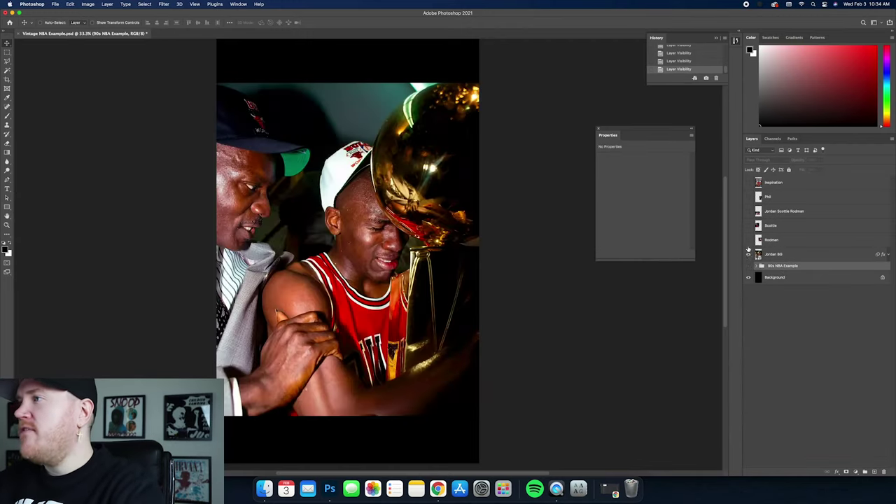
left_click(749, 240)
left_click(749, 225)
left_click(749, 211)
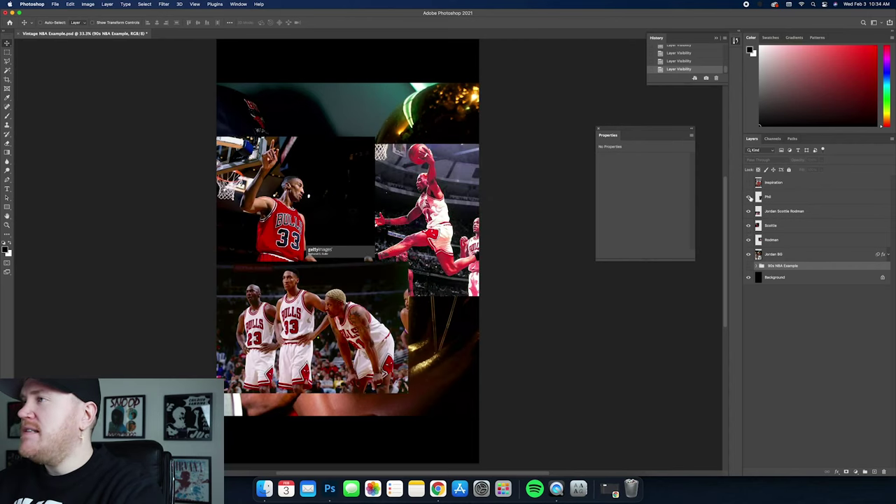
left_click(749, 197)
left_click(753, 199)
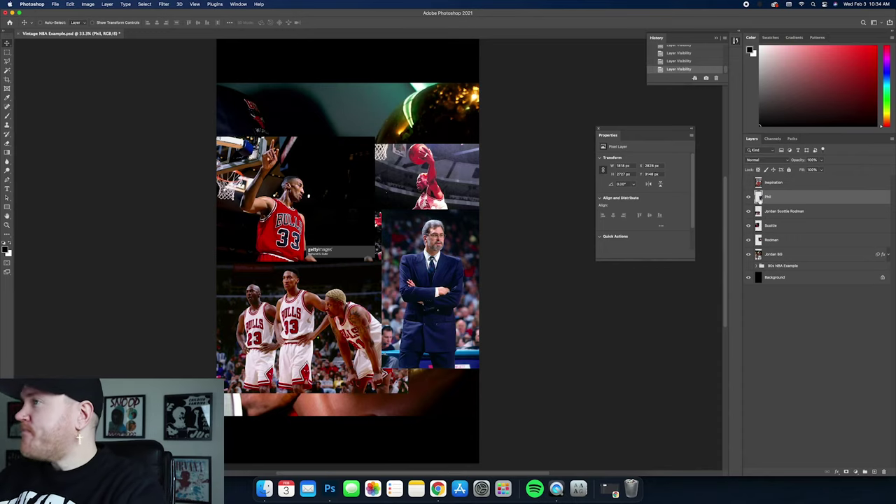
Hide all source photos except Rodman and make the Rodman layer active
left_click_drag(749, 198, 749, 257)
left_click(749, 256)
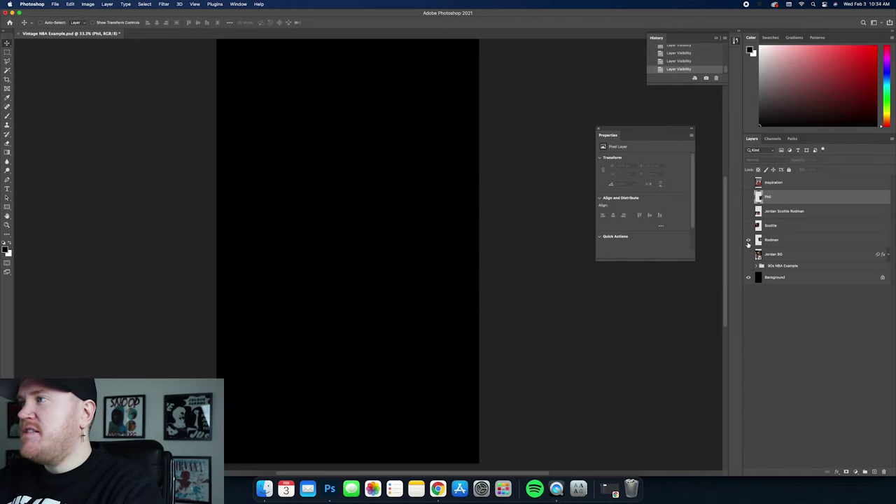
left_click(748, 240)
left_click(781, 242)
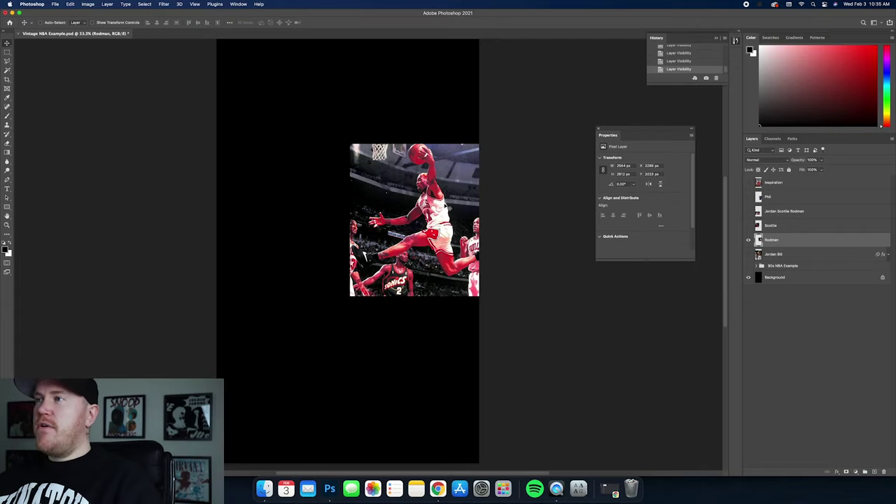
Reopen the Rodman layer's Properties, placing them closer to the canvas and enlarging them to reveal the Quick Actions
left_click(599, 131)
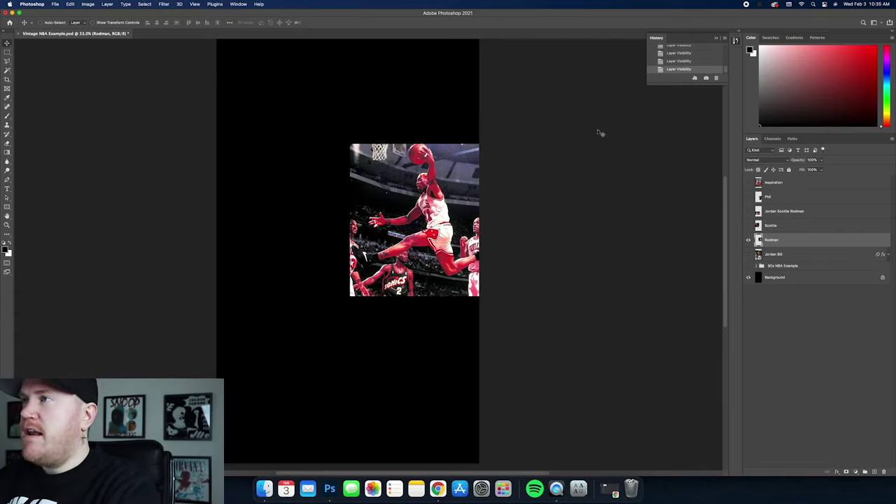
left_click(239, 4)
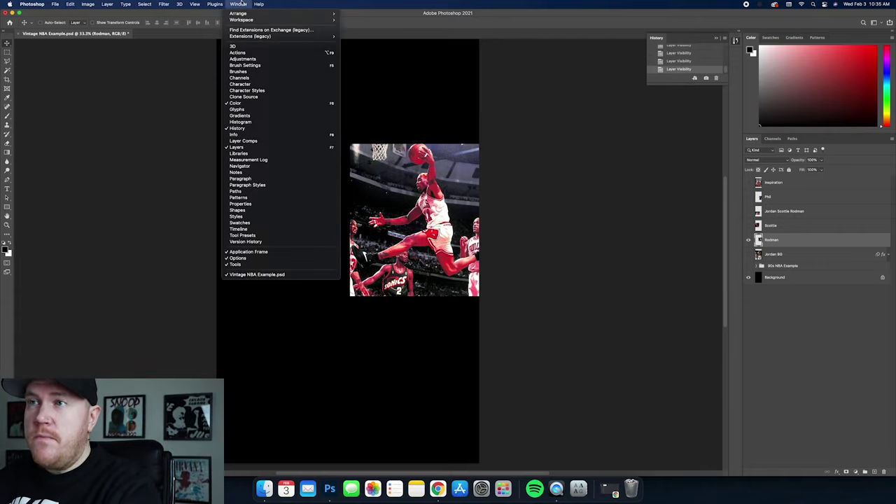
left_click(241, 203)
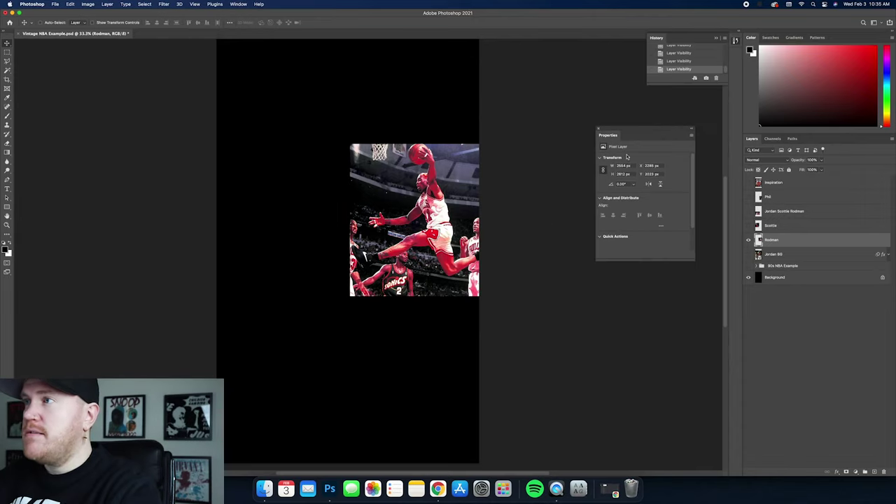
left_click_drag(625, 133, 555, 131)
left_click_drag(626, 266, 672, 314)
key("shift+Right")
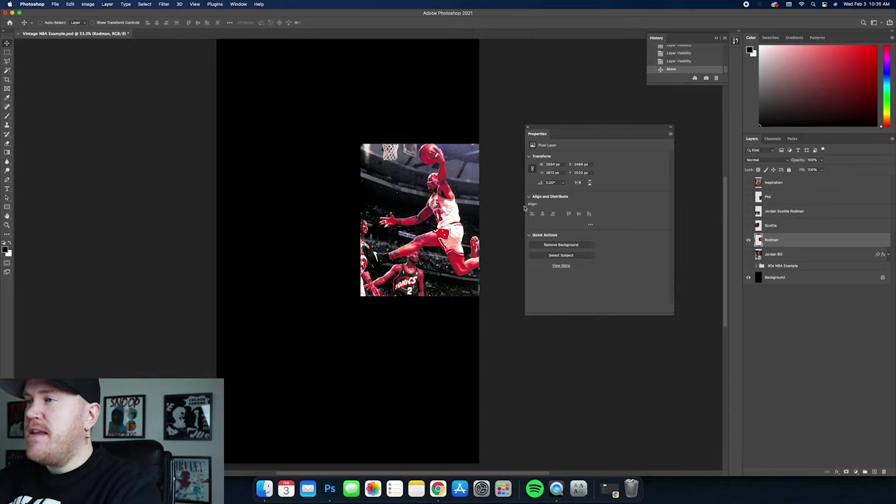
key("super+z")
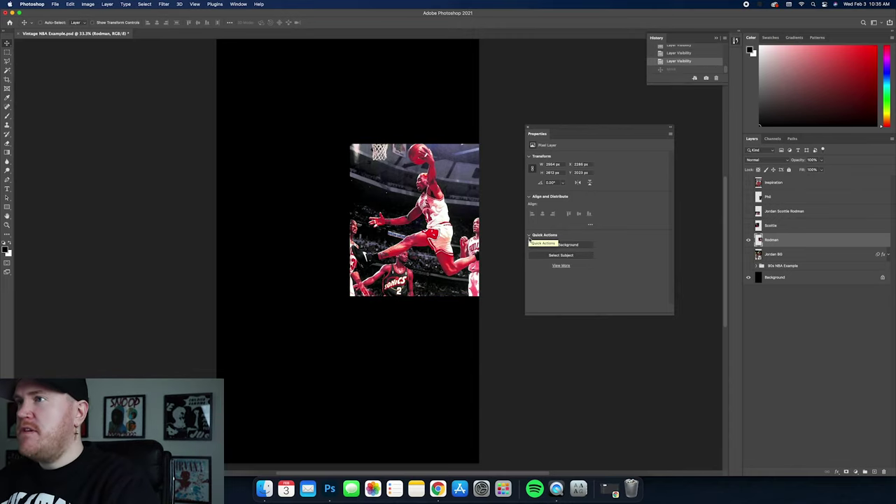
left_click(553, 239)
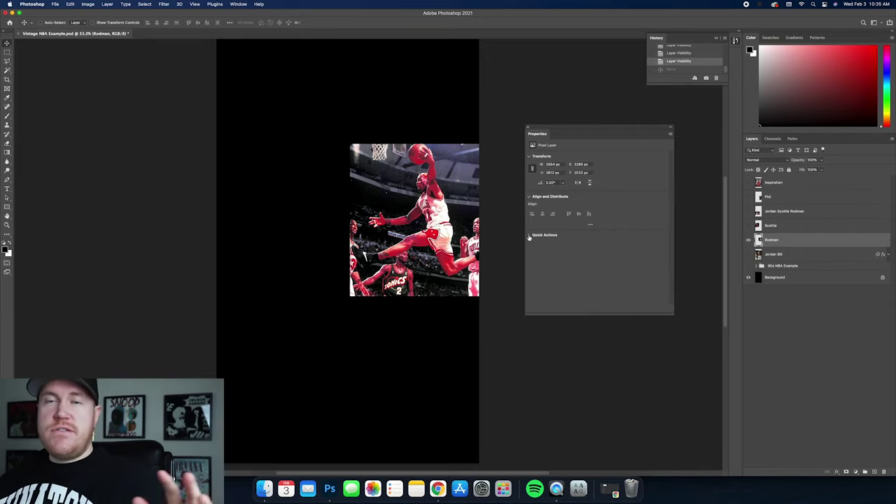
left_click(531, 237)
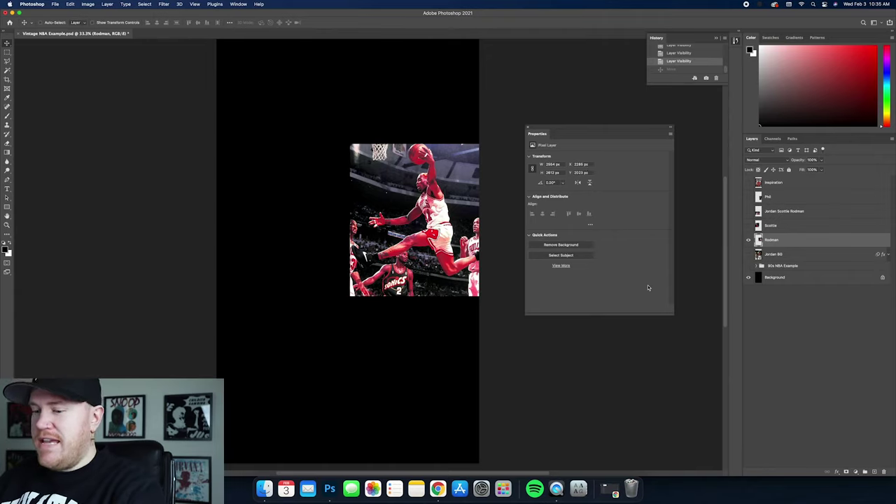
Duplicate the Rodman layer, hide the original, and remove the background from the copy with the Remove Background quick action
key("super+j")
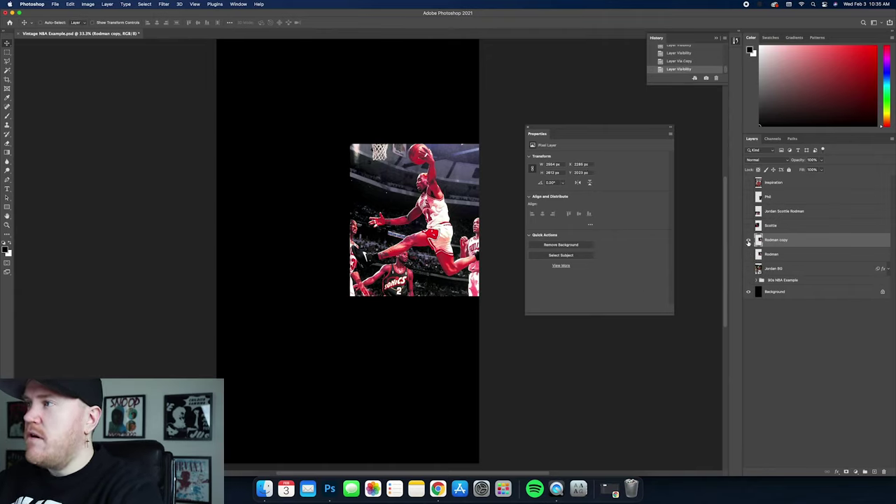
left_click(748, 256)
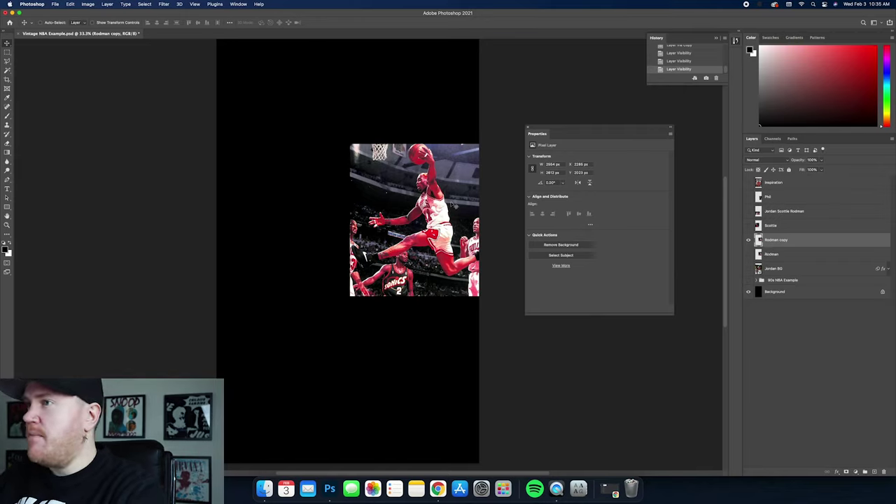
left_click(570, 248)
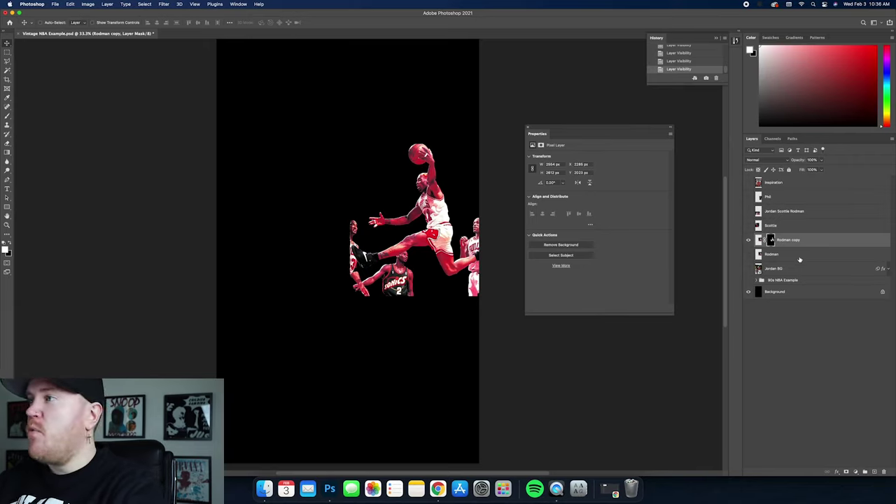
Compare the masked Rodman copy with the original photo by showing and rehiding the Rodman layer, then reselect the copy
left_click(748, 254)
left_click(780, 255)
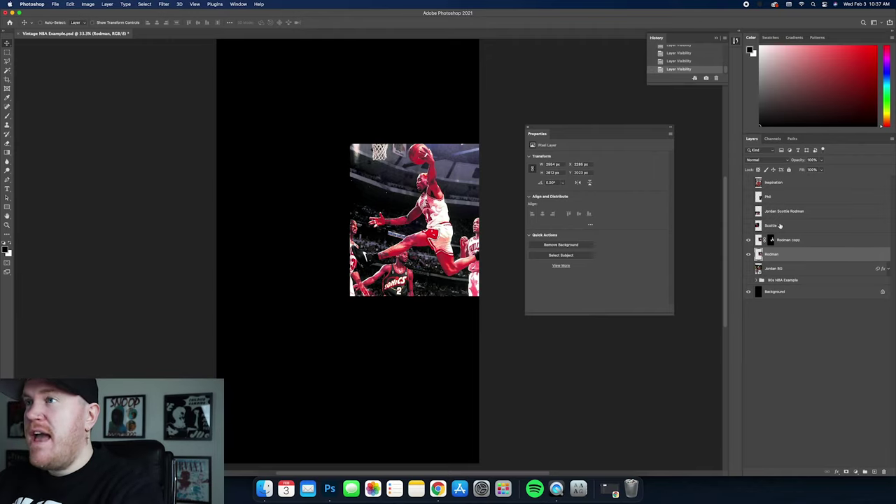
left_click(749, 254)
left_click(772, 241)
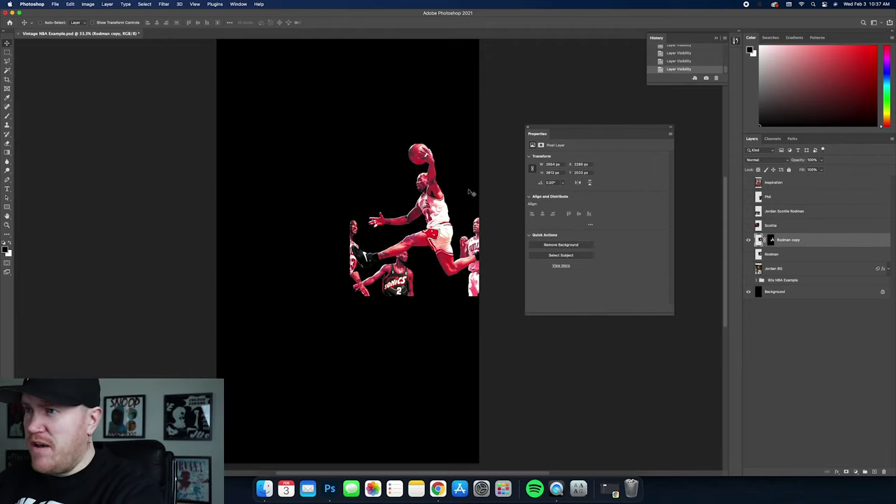
Examine the Rodman cutout up close for leftover background around the hand, arm, jersey, head and ball
scroll(479, 195, "up", 10)
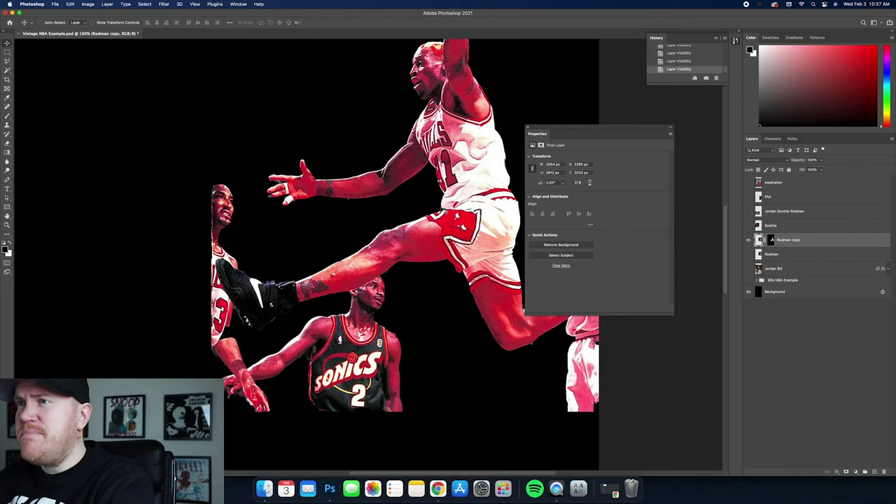
scroll(442, 209, "up", 5)
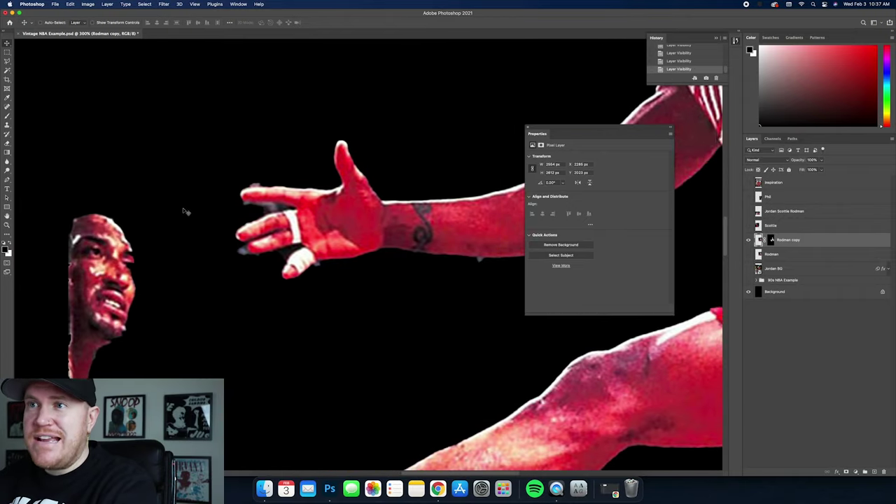
scroll(329, 194, "right", 15)
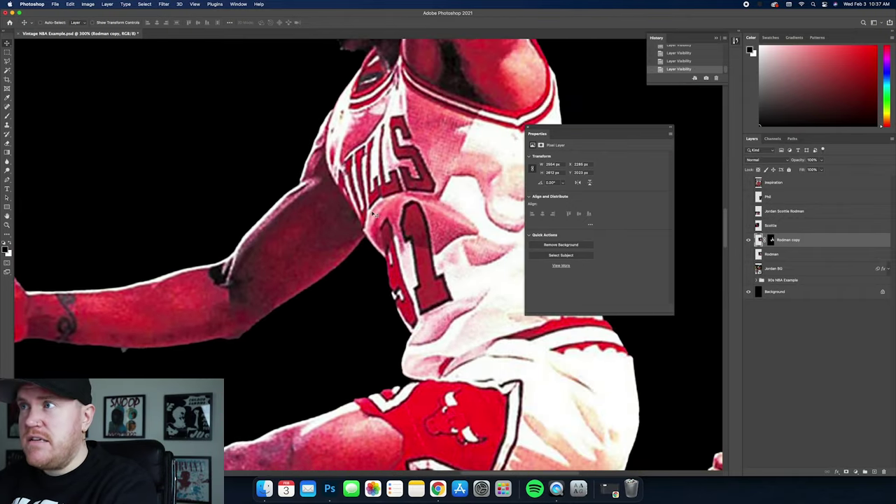
scroll(376, 215, "up", 8)
scroll(376, 215, "left", 6)
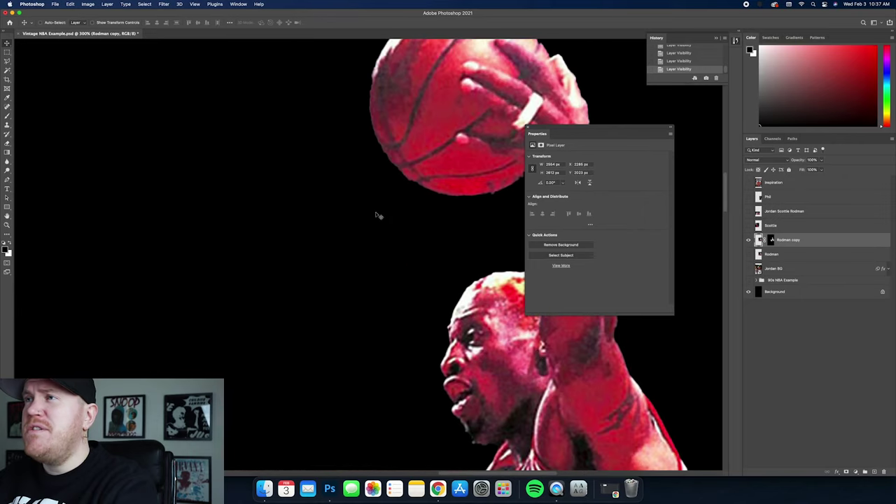
scroll(376, 217, "down", 4)
scroll(376, 216, "down", 10)
scroll(376, 217, "left", 8)
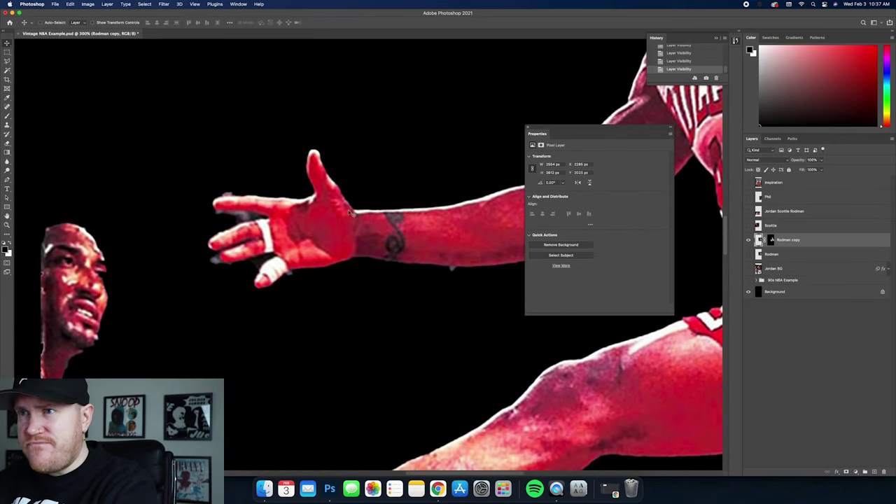
Convert the masked Rodman copy to a Smart Object and rasterize it into a plain pixel layer
right_click(804, 243)
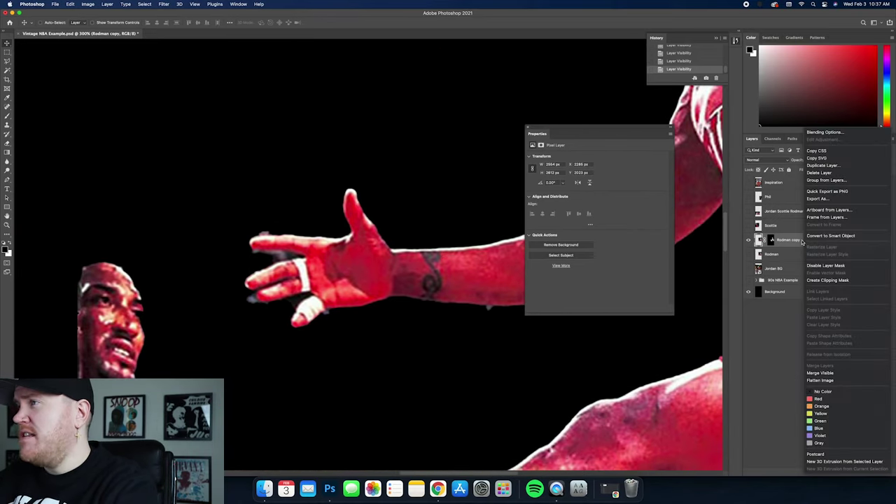
left_click(832, 237)
scroll(434, 223, "up", 4)
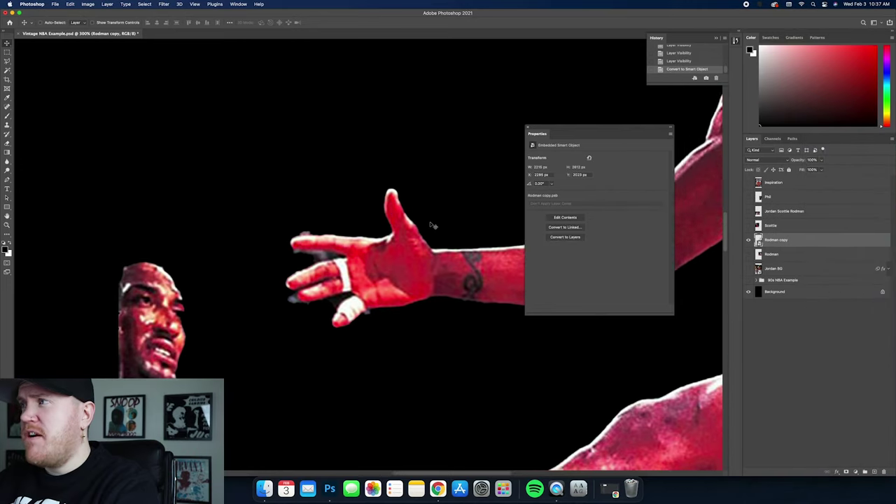
right_click(820, 247)
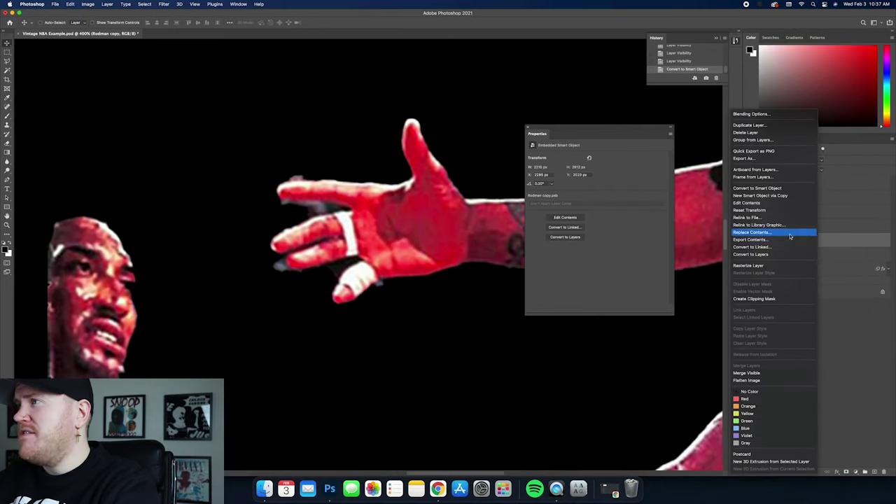
key("Return")
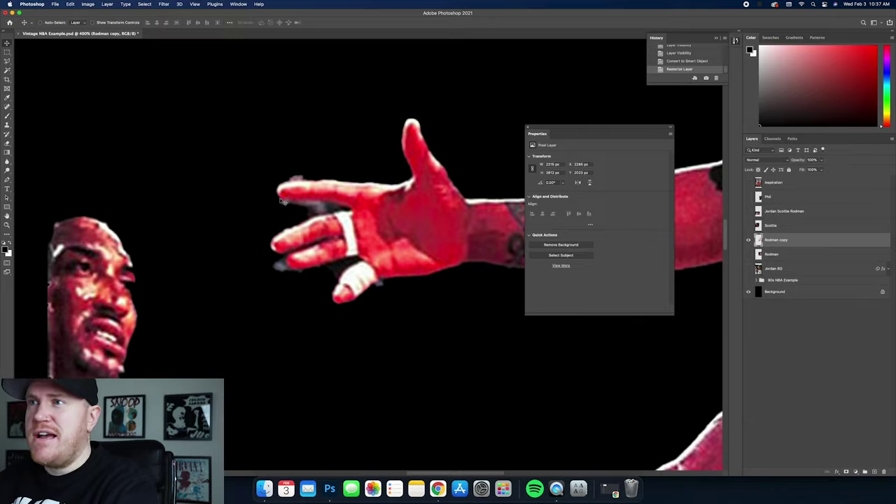
Erase the leftover background around the fingers of Rodman's outstretched hand with a small Eraser brush at 100% hardness
scroll(195, 87, "up", 2)
scroll(195, 87, "left", 2)
key("e")
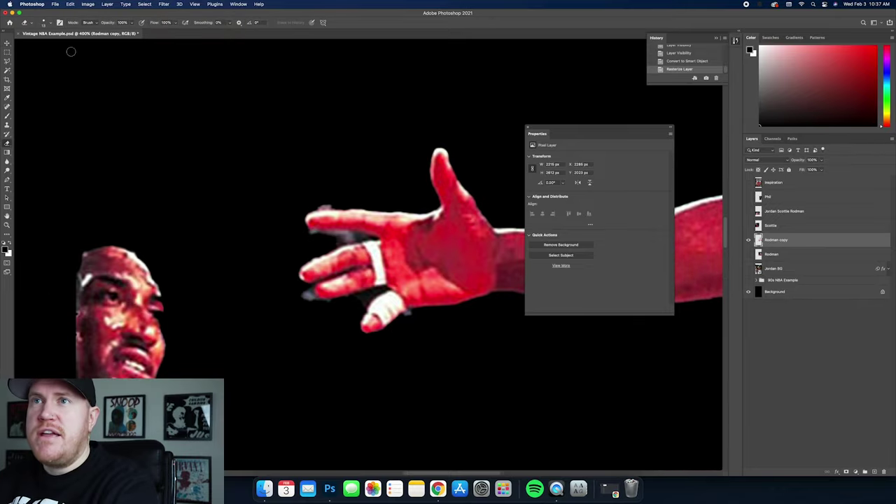
left_click(44, 24)
left_click_drag(42, 46, 41, 45)
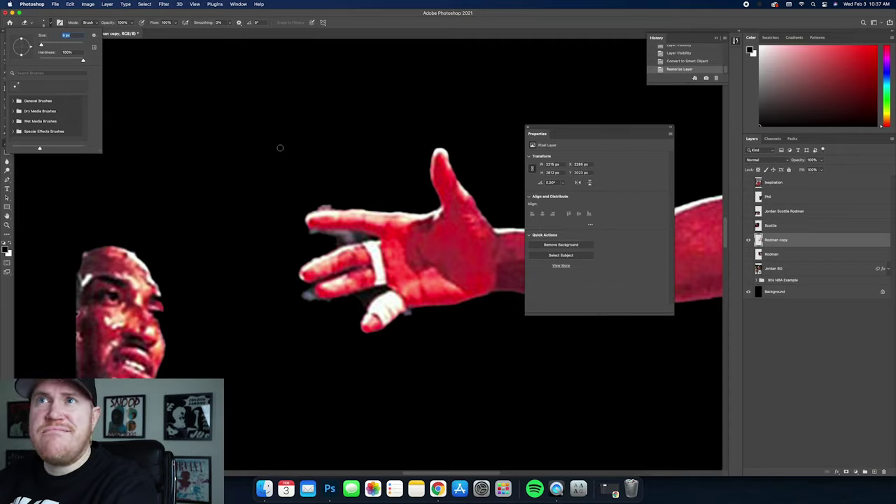
mouse_move(306, 232)
left_mouse_down()
mouse_move(358, 237)
mouse_move(325, 241)
left_mouse_up()
left_click_drag(324, 208, 393, 209)
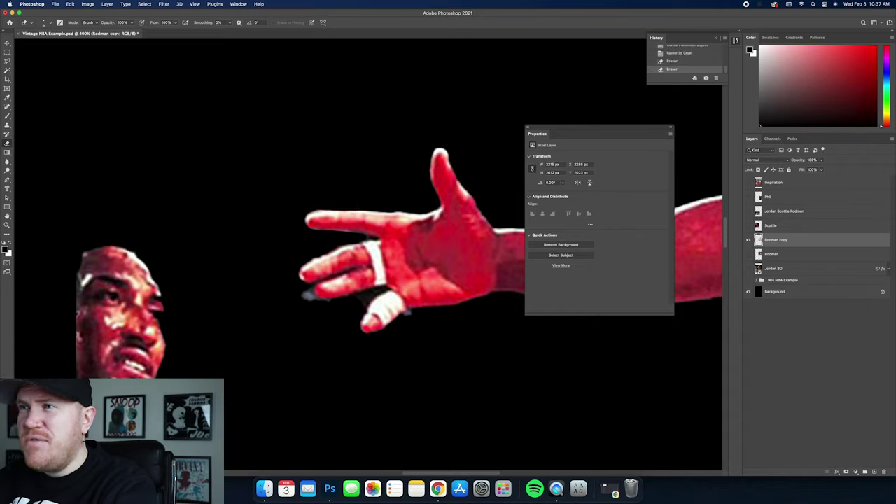
left_click_drag(304, 294, 332, 303)
left_click_drag(418, 312, 403, 318)
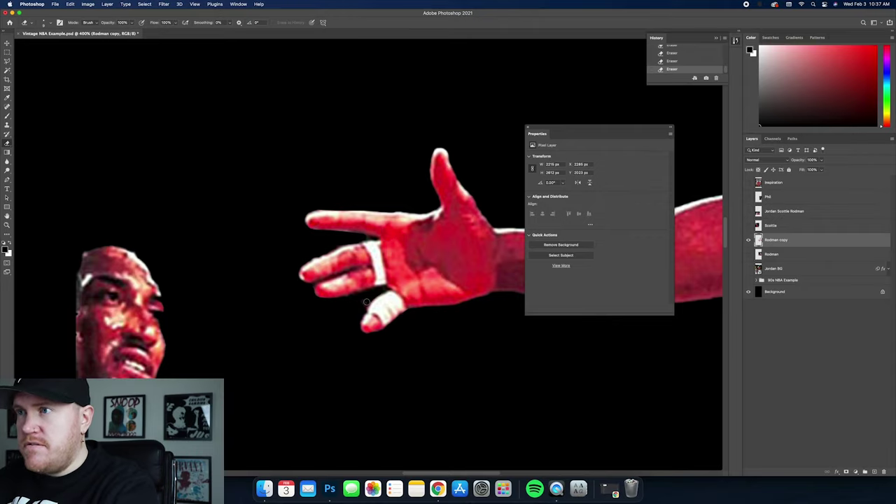
Erase the stray background bits along the underside of Rodman's outstretched arm
scroll(364, 301, "right", 5)
scroll(372, 301, "right", 5)
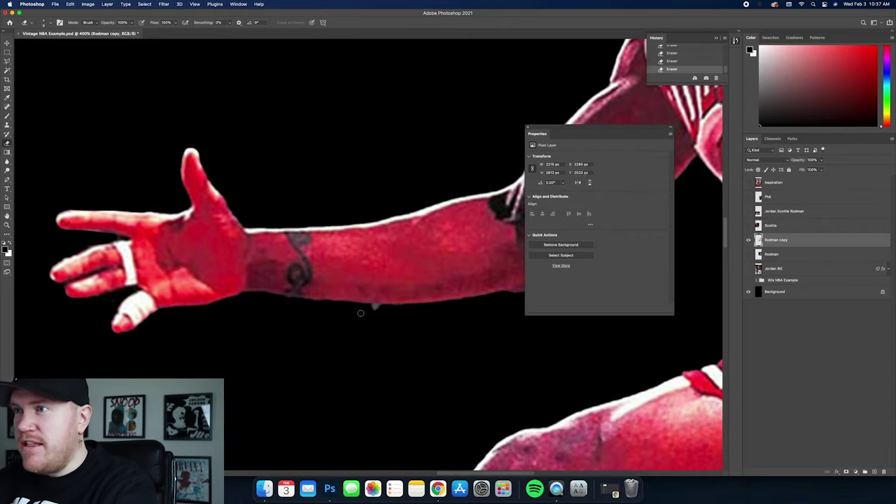
scroll(382, 306, "down", 4)
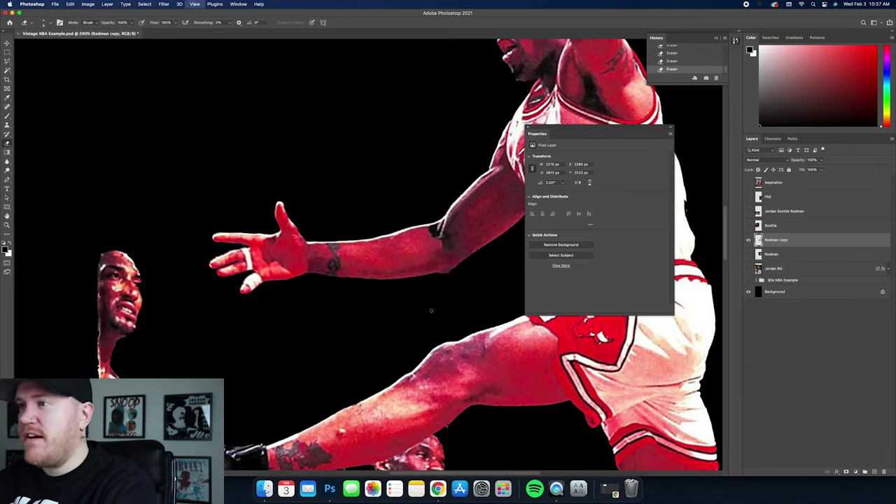
scroll(369, 303, "up", 4)
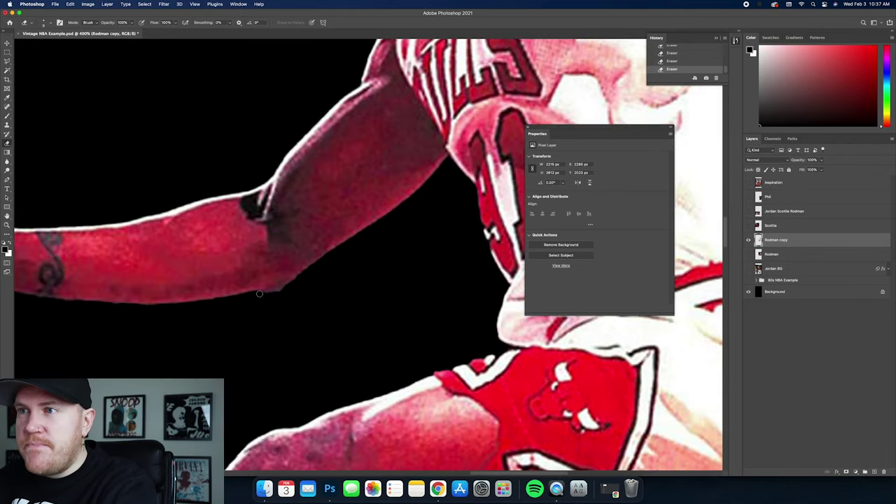
scroll(301, 280, "down", 2)
Clean up the cutout's rough edges around Rodman's face, the basketball and the raised arm with the Eraser
scroll(343, 273, "up", 8)
scroll(358, 273, "up", 2)
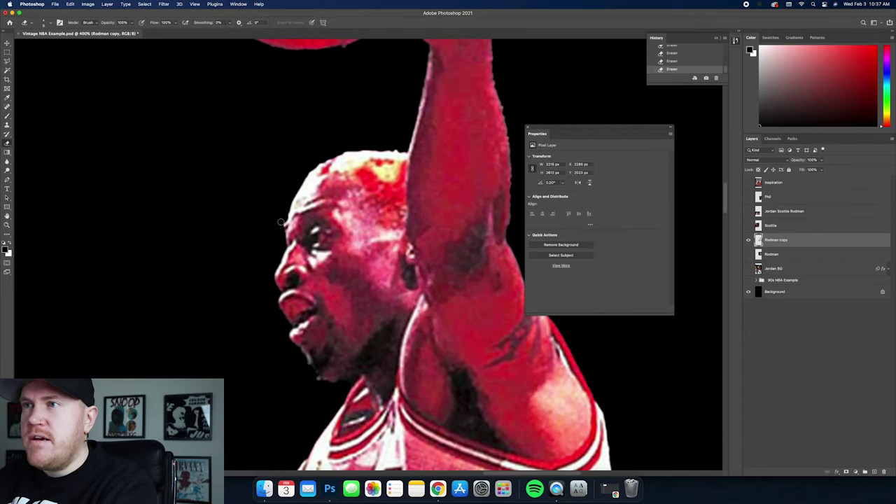
scroll(284, 227, "up", 6)
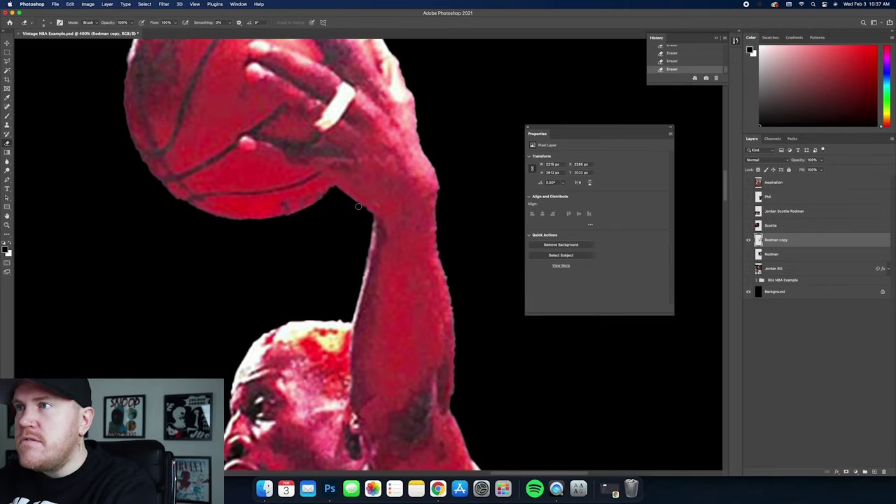
scroll(356, 274, "right", 5)
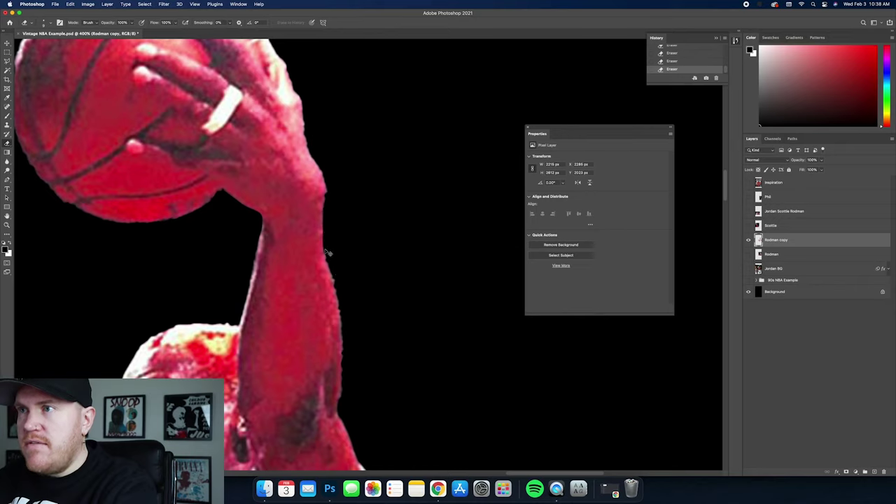
scroll(326, 231, "down", 5)
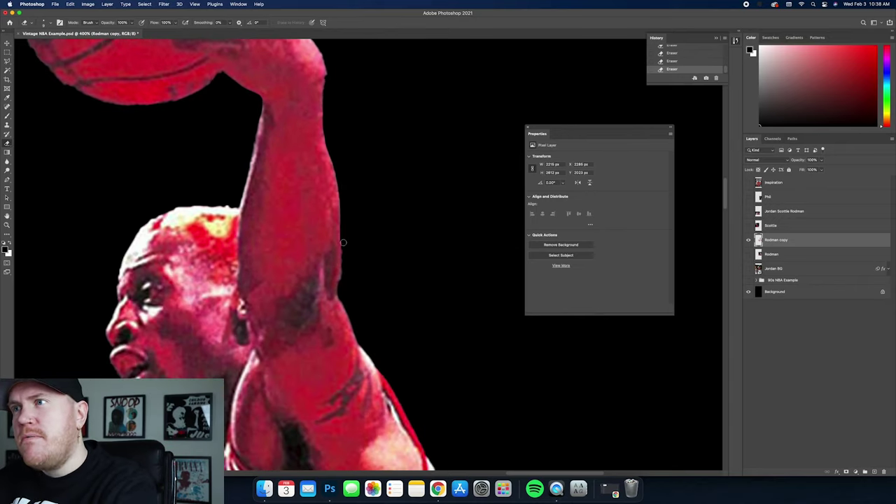
Go over the cutout's edge along Rodman's shoulder and the back of the jersey, cleaning up leftover background
key("super+h")
key("h")
left_click_drag(345, 284, 412, 294)
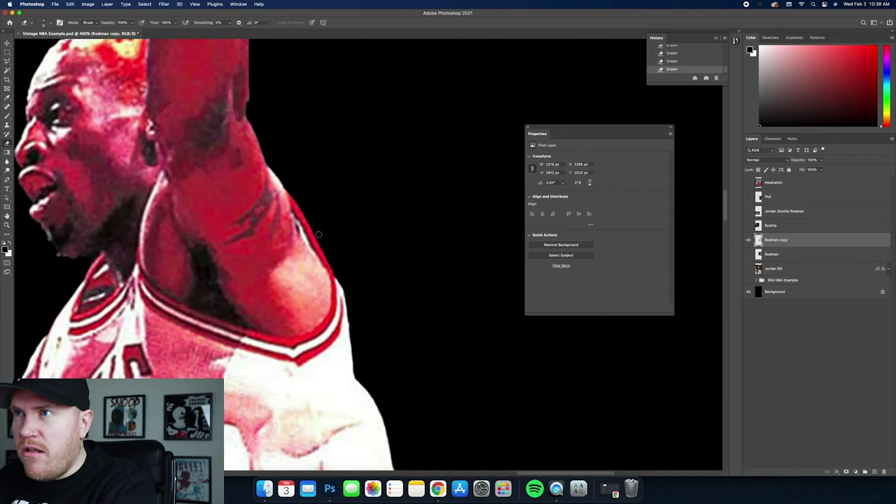
scroll(319, 234, "down", 3)
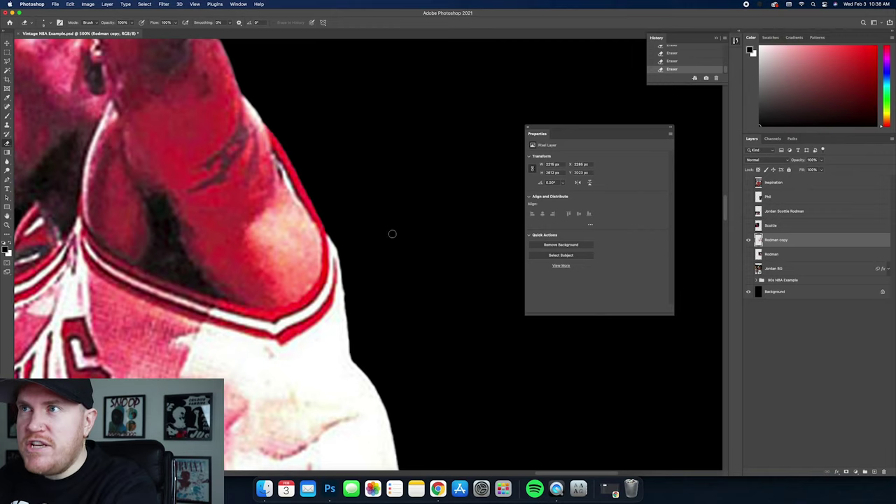
scroll(388, 234, "down", 4)
scroll(364, 224, "up", 4)
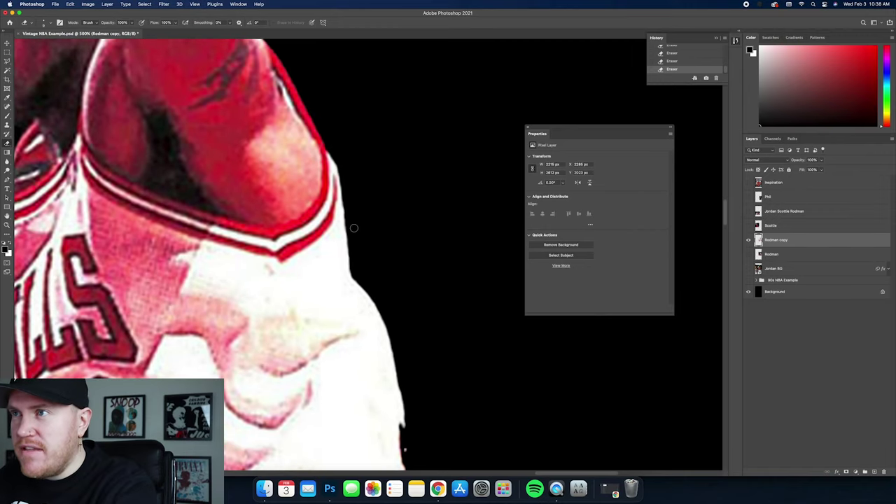
scroll(378, 242, "down", 3)
scroll(399, 259, "up", 4)
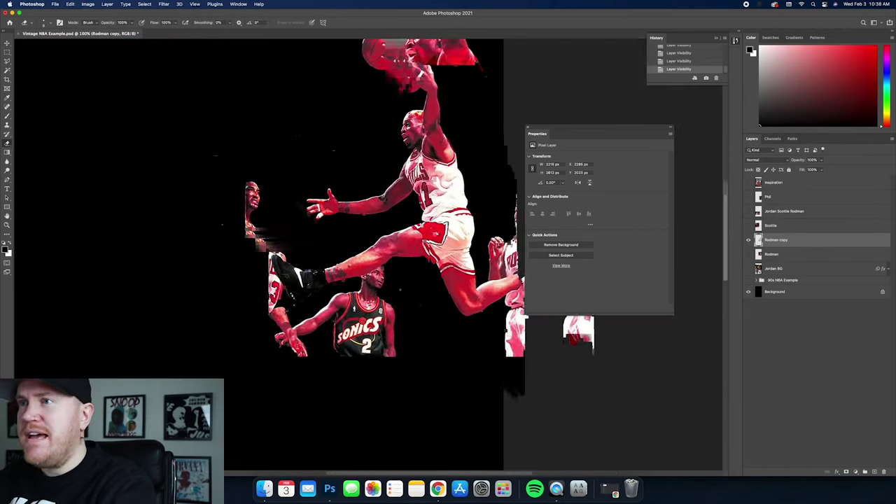
Trace along Rodman's front shoe and the underside of his extended leg with the Polygonal Lasso
scroll(315, 245, "up", 4)
left_click(7, 61)
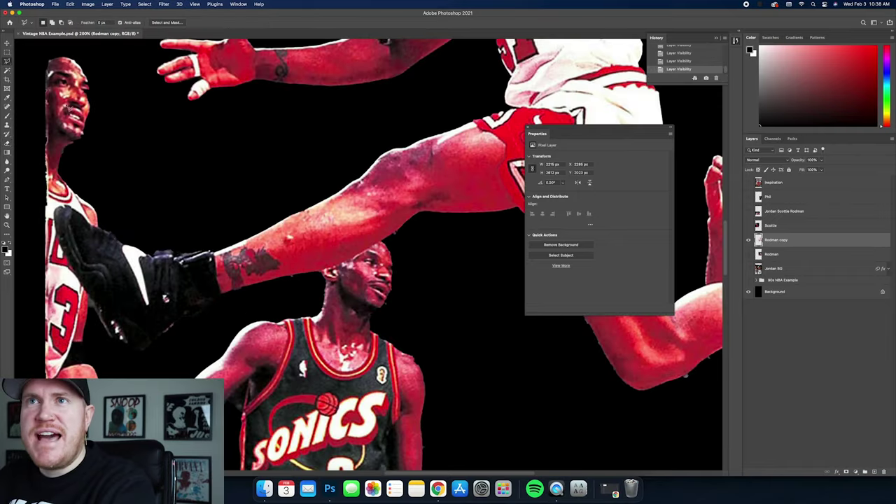
scroll(142, 150, "left", 5)
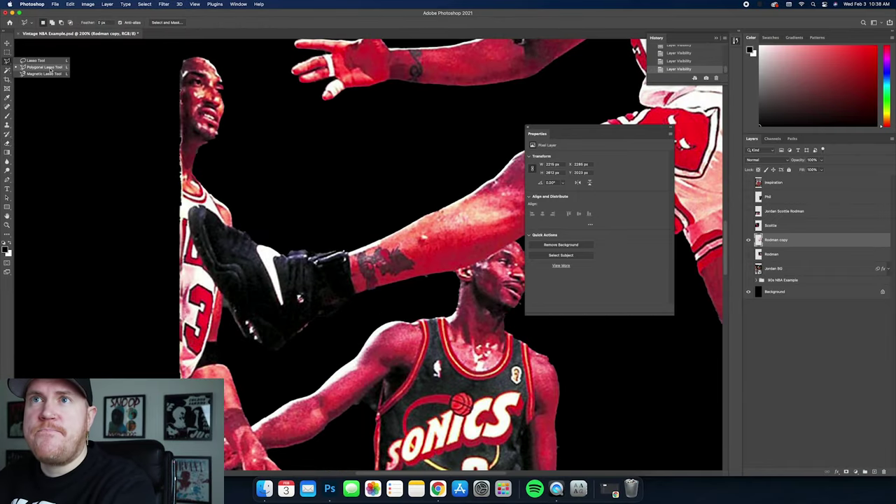
scroll(303, 208, "left", 1)
left_click(301, 208)
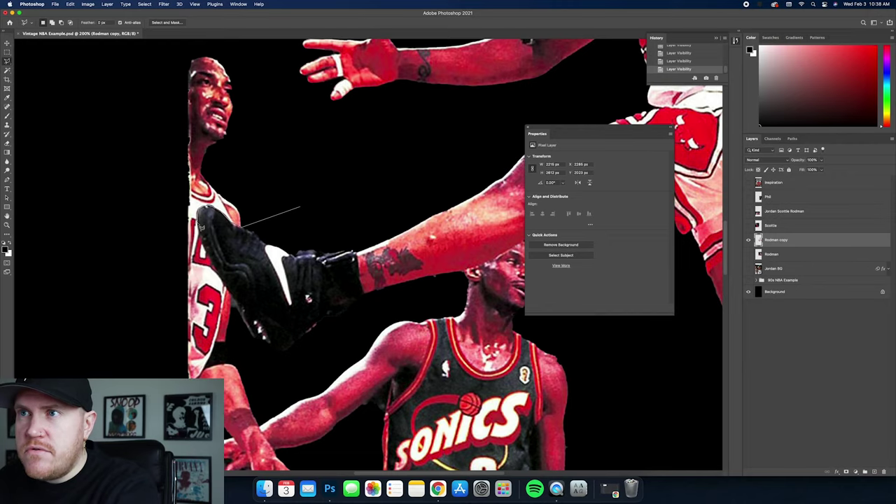
scroll(200, 211, "up", 1)
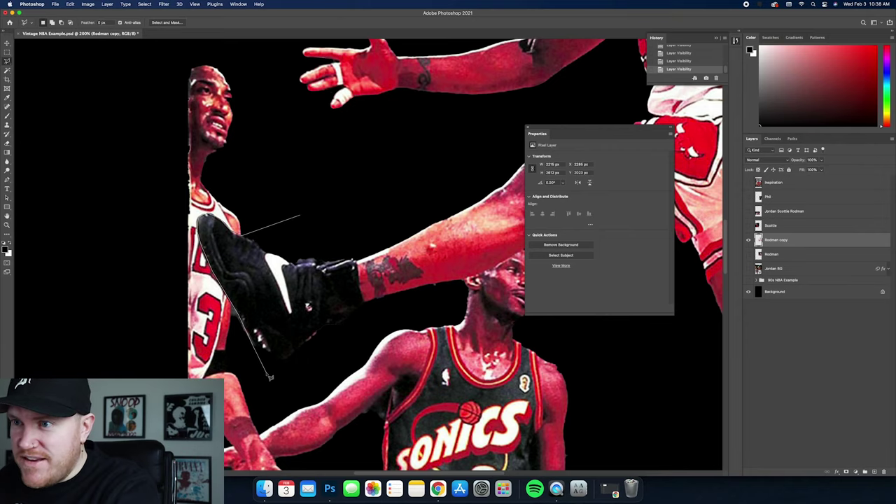
scroll(263, 364, "down", 4)
left_click(280, 350)
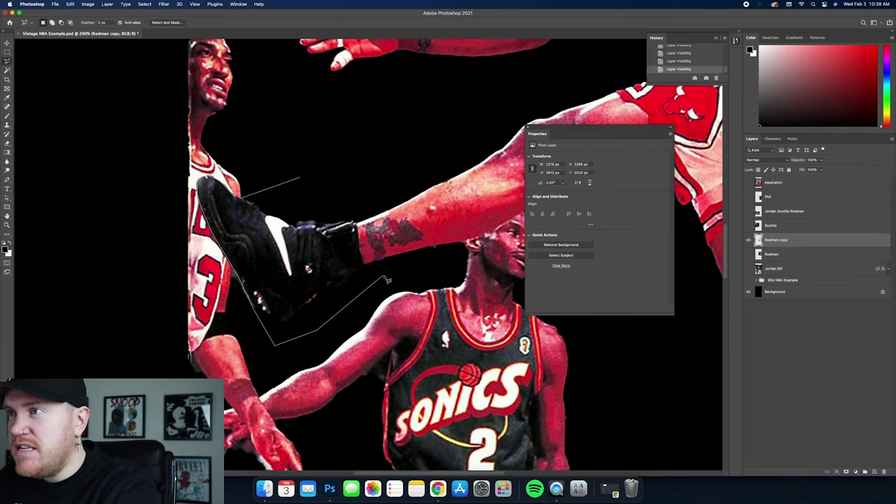
scroll(380, 280, "right", 15)
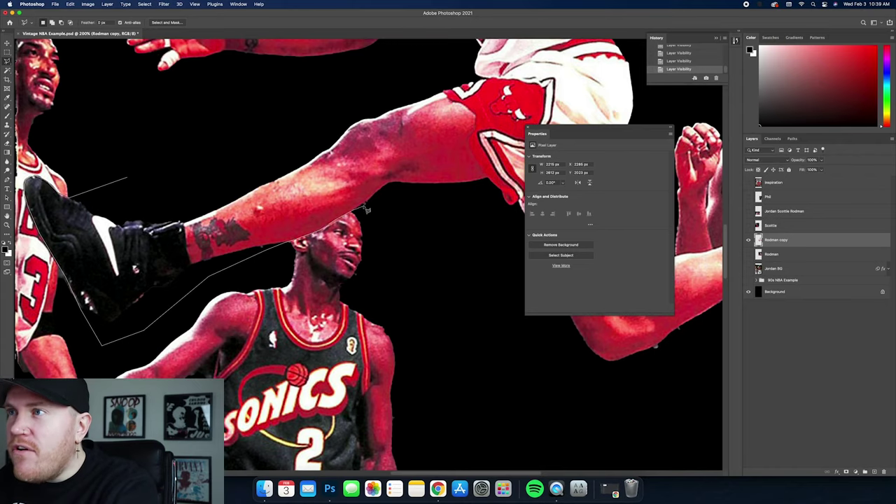
Close the polygonal selection around the Sonics player and the Bulls player behind Rodman's shoe, delete its contents and deselect
left_click(415, 223)
scroll(454, 301, "down", 3)
left_click(462, 372)
left_click(315, 392)
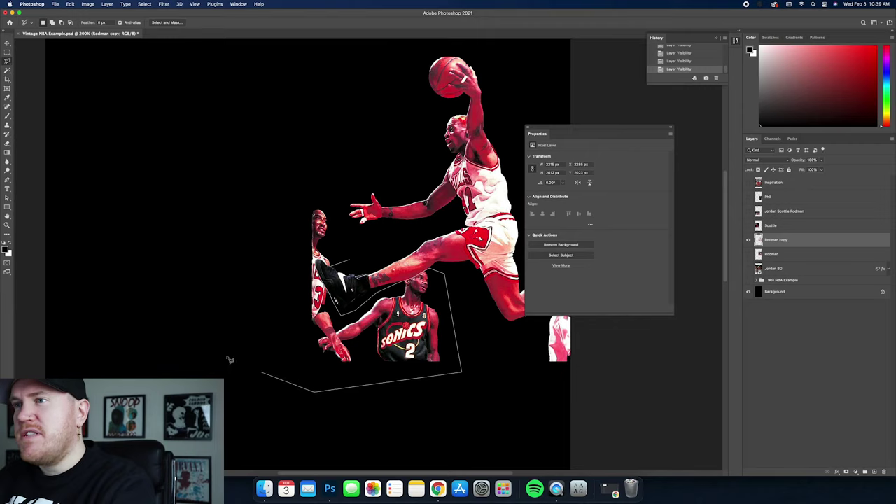
left_click(229, 351)
left_click(297, 176)
left_click(336, 189)
double_click(346, 242)
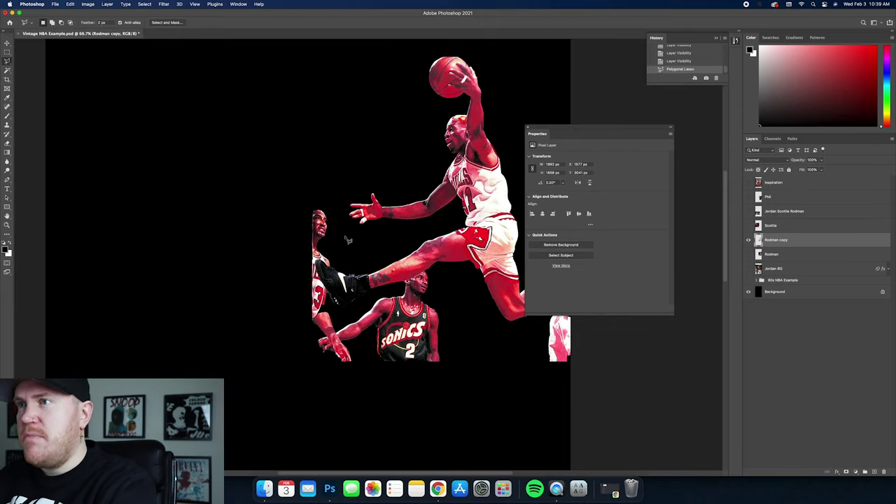
scroll(347, 242, "right", 5)
key("Delete")
right_click(287, 209)
left_click(298, 213)
scroll(298, 213, "right", 3)
scroll(298, 212, "down", 1)
scroll(273, 252, "left", 2)
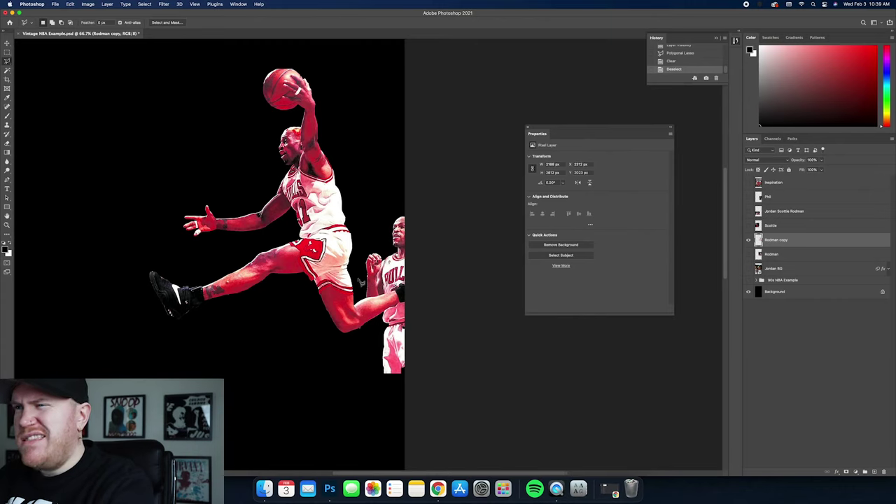
Check how Rodman is cropped in the 90s NBA Example group, comparing it with the Rodman copy layer
left_click(749, 280)
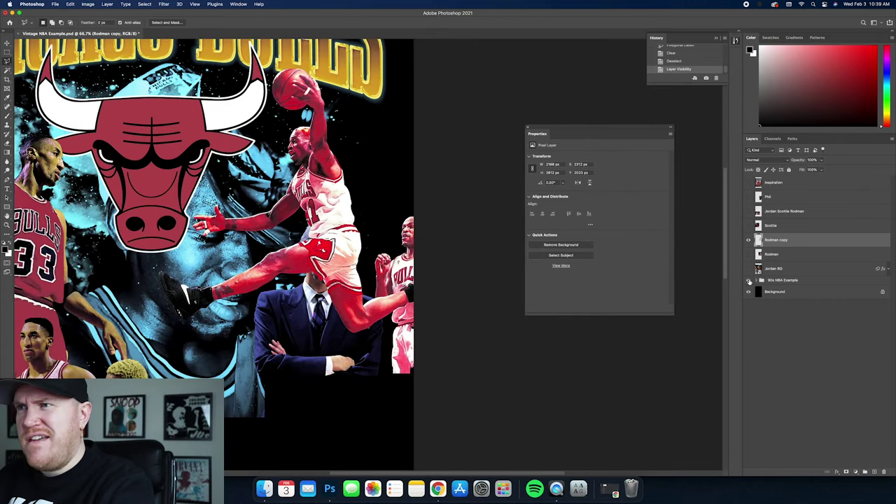
left_click(749, 281)
left_click(748, 239)
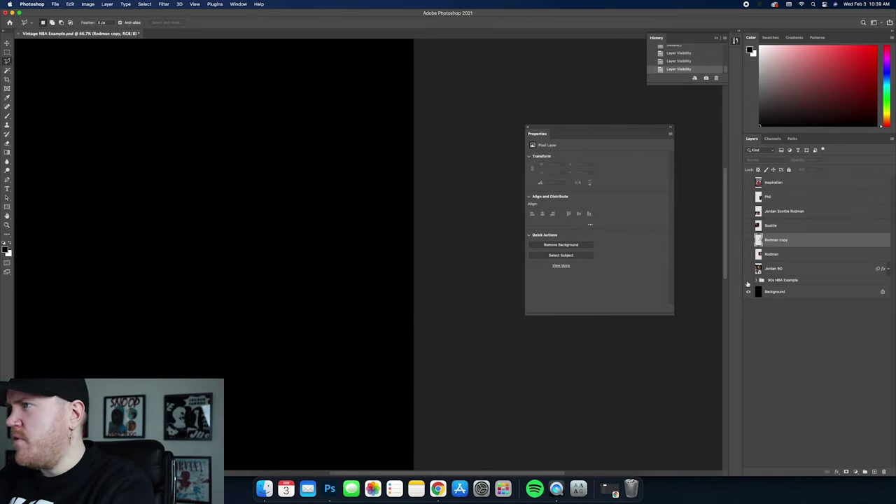
left_click(749, 280)
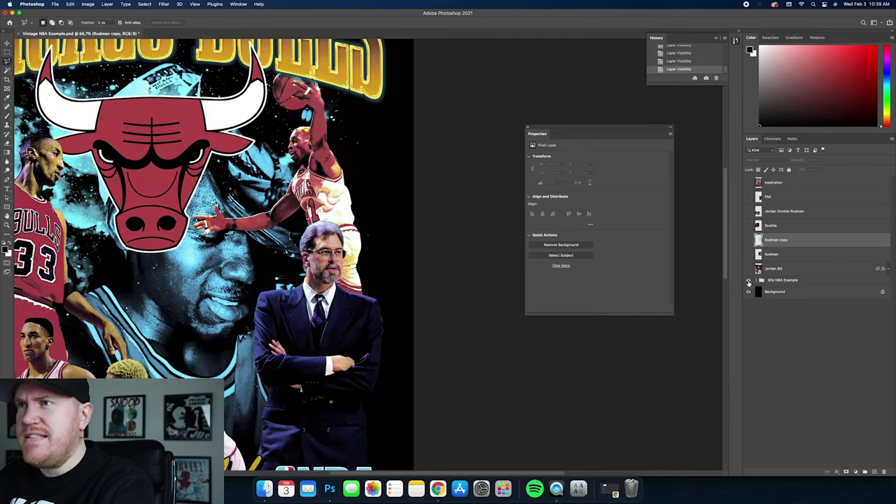
left_click(749, 280)
left_click(748, 240)
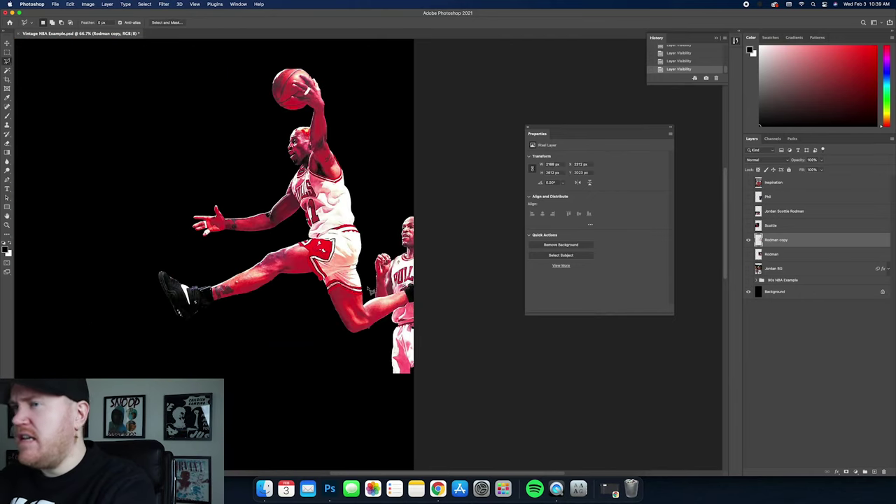
Select Rodman's bent lower leg and the player behind it with the Polygonal Lasso, delete them and deselect
left_click_drag(371, 277, 365, 304)
left_click(325, 330)
left_click(346, 375)
left_click(455, 413)
left_click(457, 210)
left_click(410, 186)
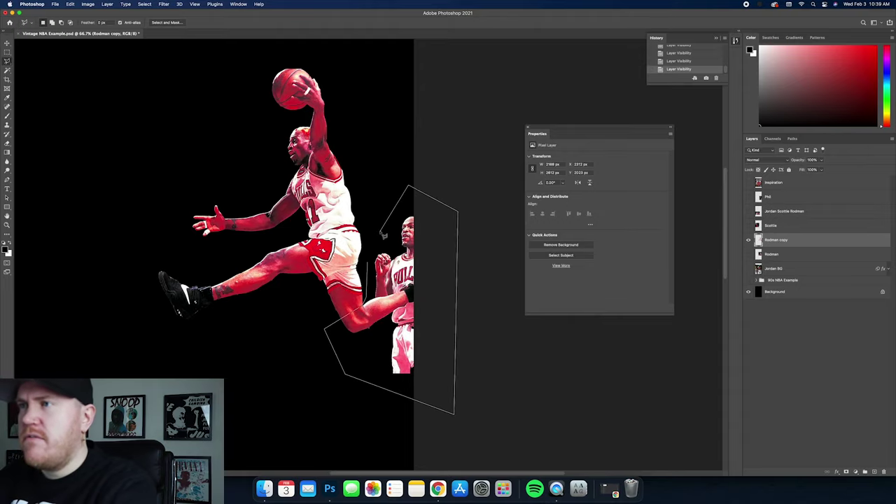
double_click(383, 235)
key("Delete")
right_click(399, 232)
left_click(420, 236)
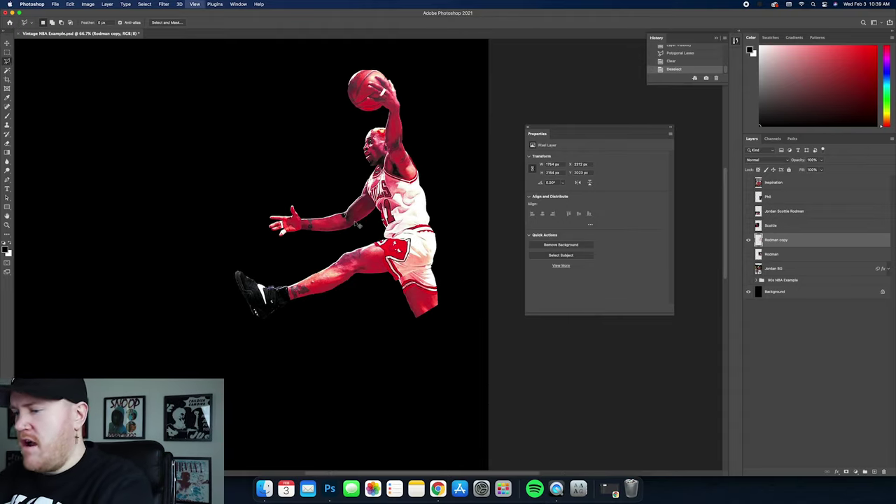
Duplicate the Scottie layer, hide the original and remove the background from the copy
key("super+minus")
key("super+minus")
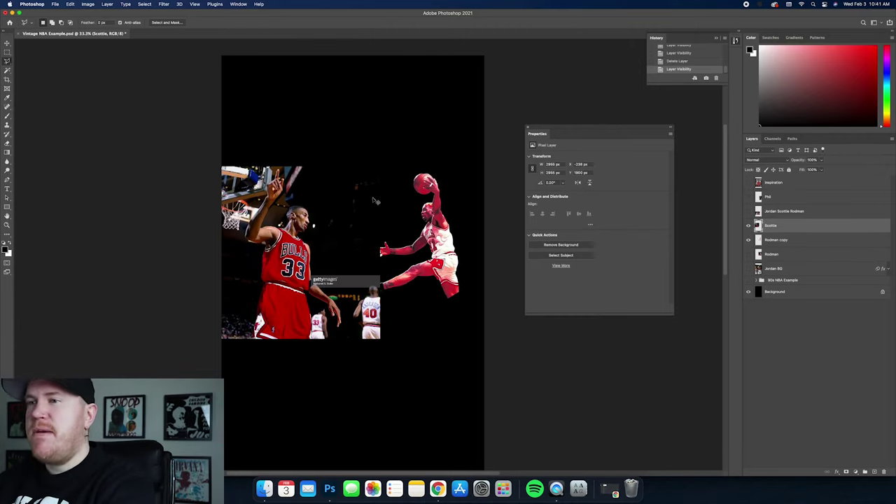
key("super+plus")
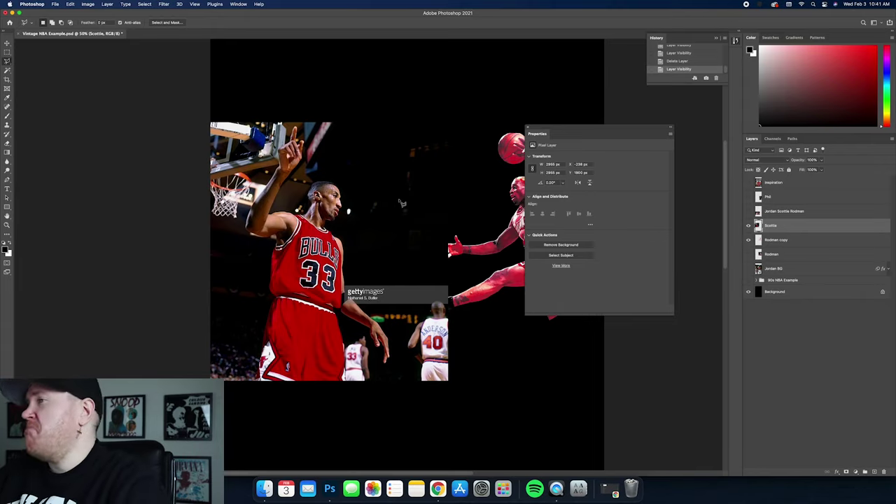
key("super+j")
key("super+minus")
left_click(748, 240)
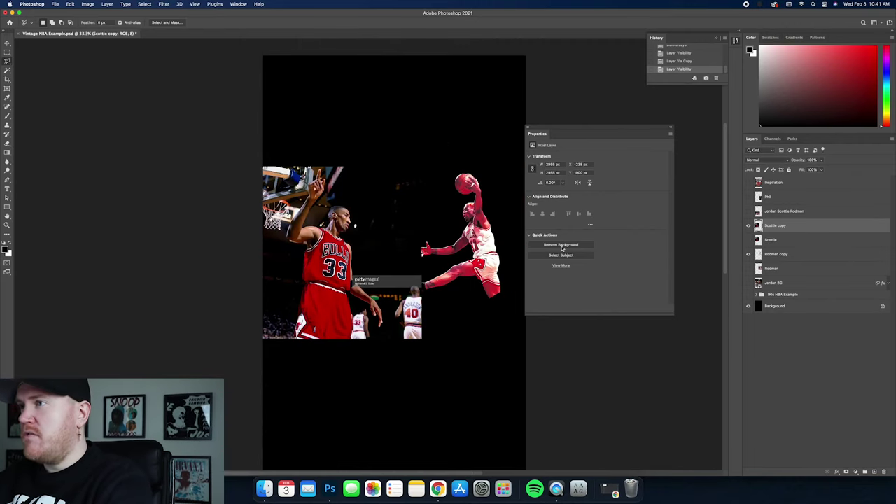
key("super+plus")
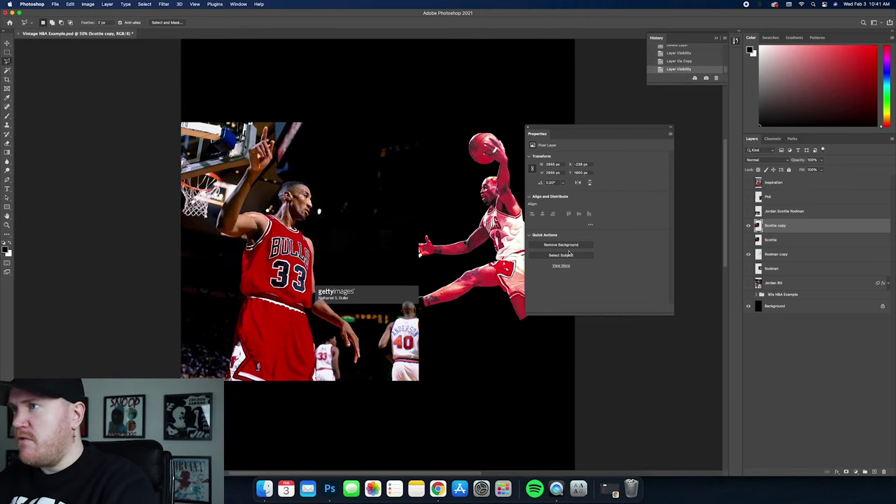
left_click(571, 246)
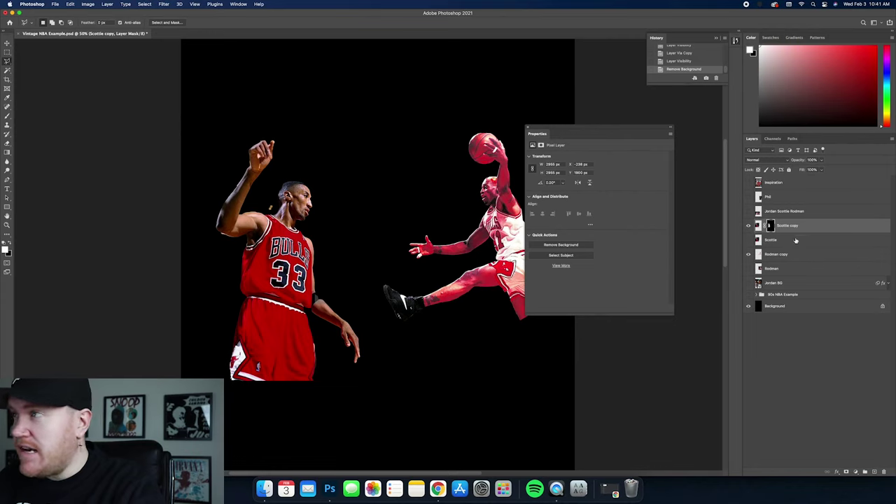
Show the original Scottie layer and outline Pippen's raised index finger on it with the freehand Lasso
left_click(748, 239)
left_click(777, 240)
key("super+plus")
key("super+plus")
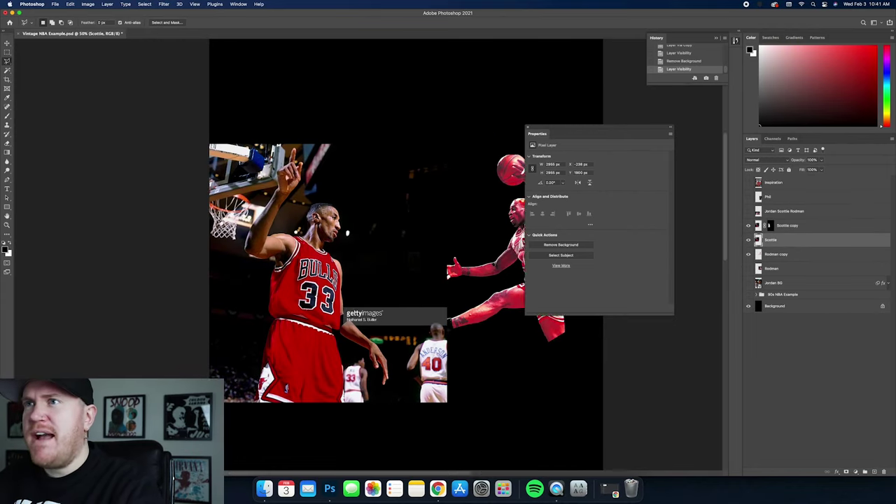
scroll(374, 219, "up", 8)
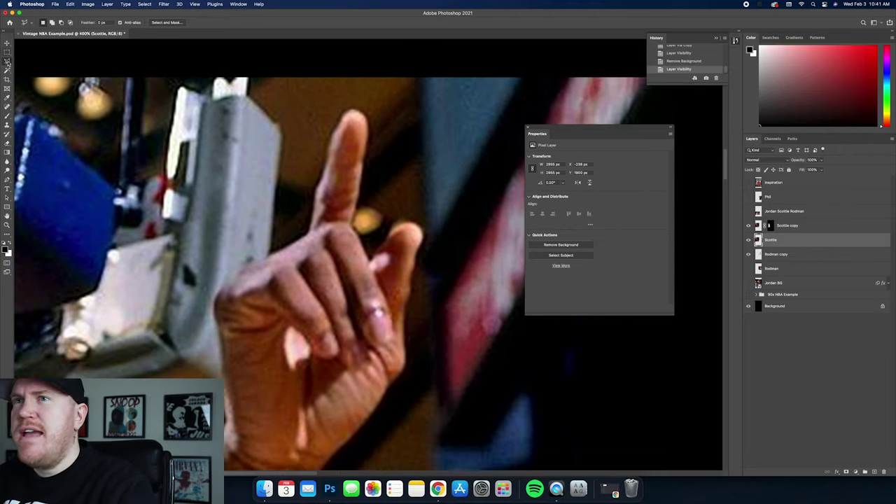
left_click(8, 61)
left_click(35, 61)
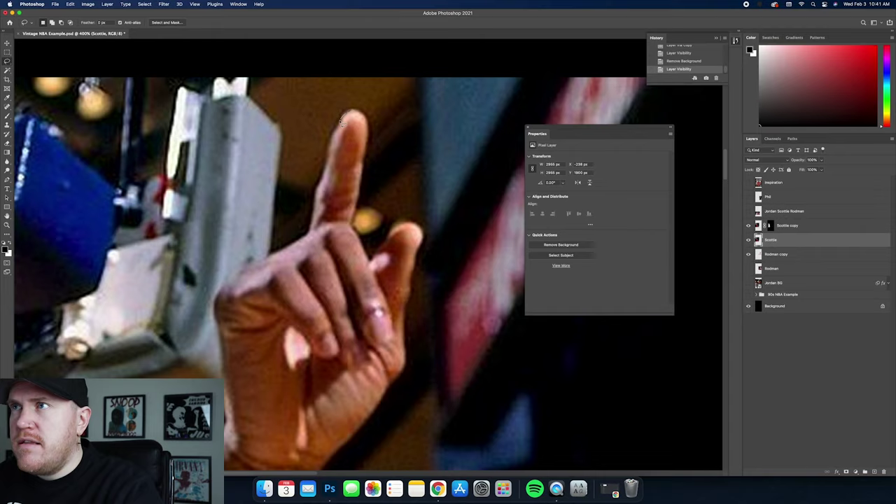
left_click_drag(333, 140, 316, 201)
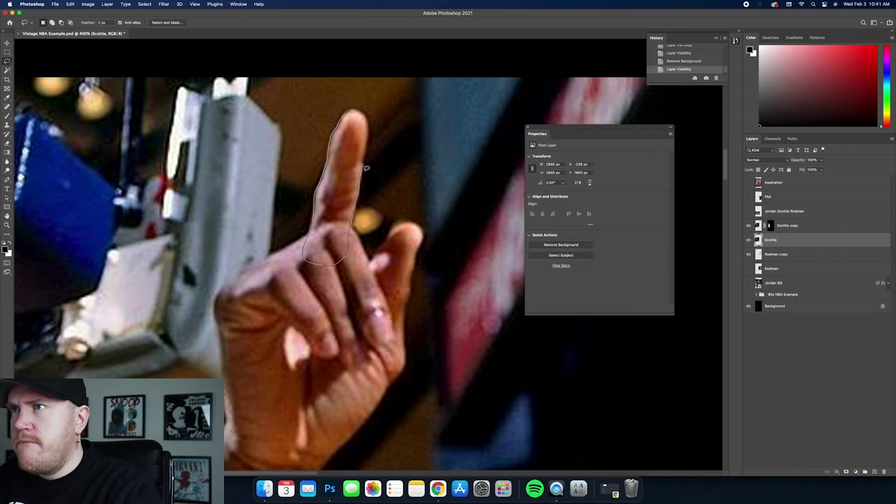
scroll(365, 168, "up", 2)
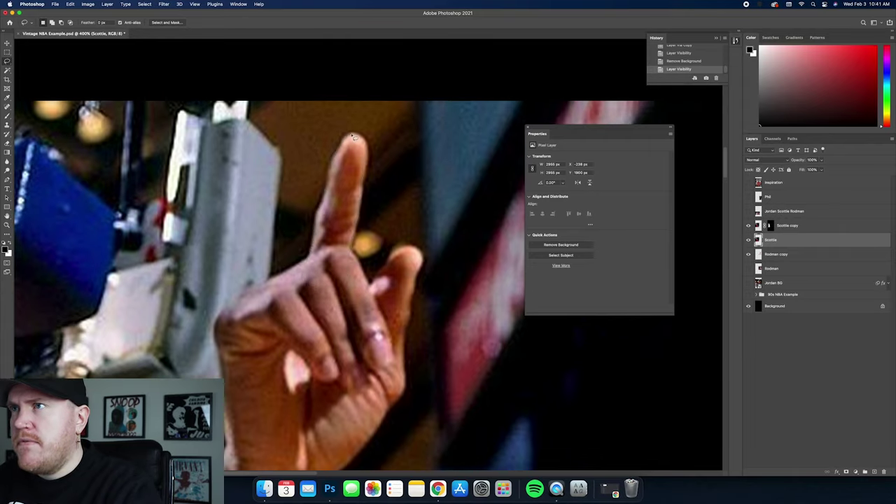
left_click_drag(354, 137, 352, 138)
scroll(352, 138, "right", 1)
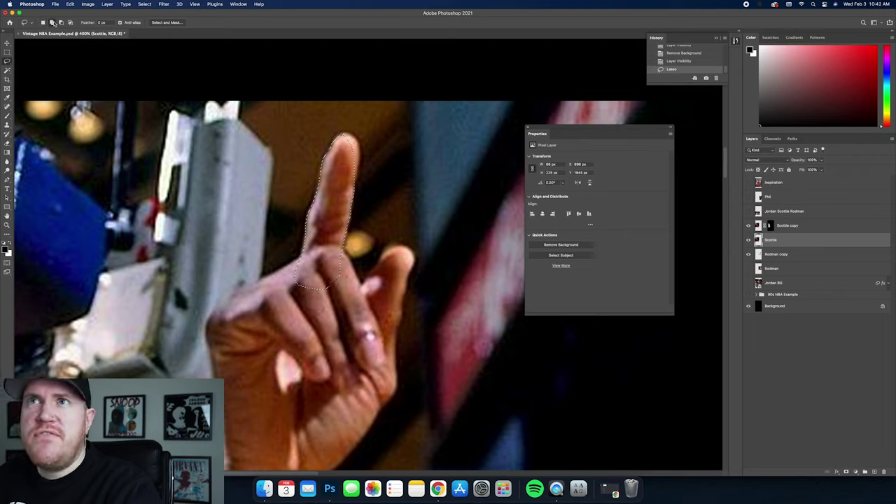
Add the missed finger edges to the selection, then copy the finger to a new layer and hide the original Scottie layer
left_click(52, 23)
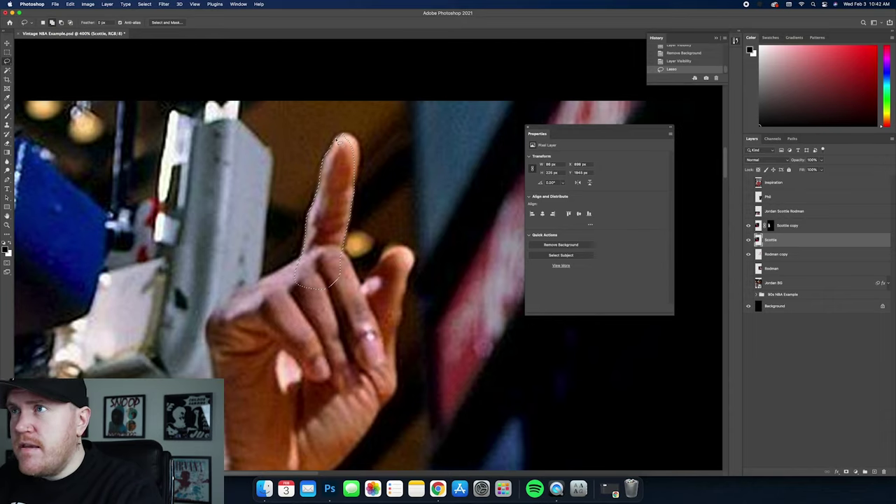
mouse_move(360, 146)
left_mouse_down()
mouse_move(357, 194)
mouse_move(343, 204)
mouse_move(366, 192)
left_mouse_up()
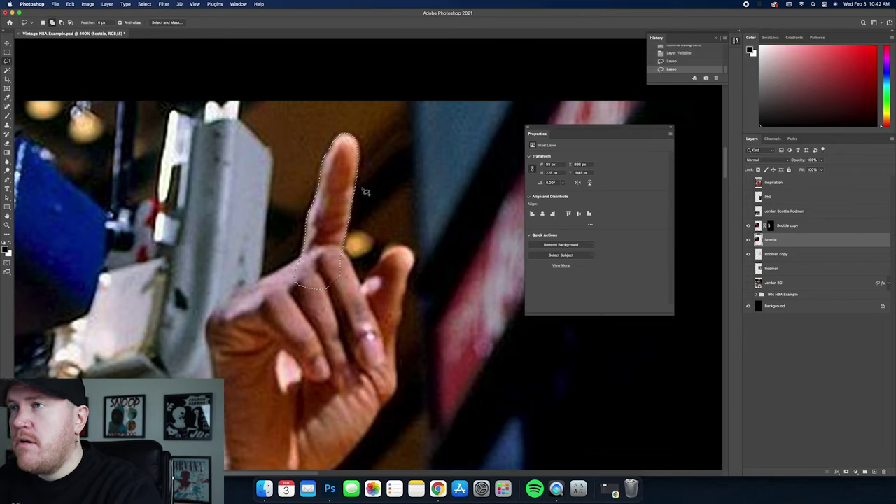
key("super+z")
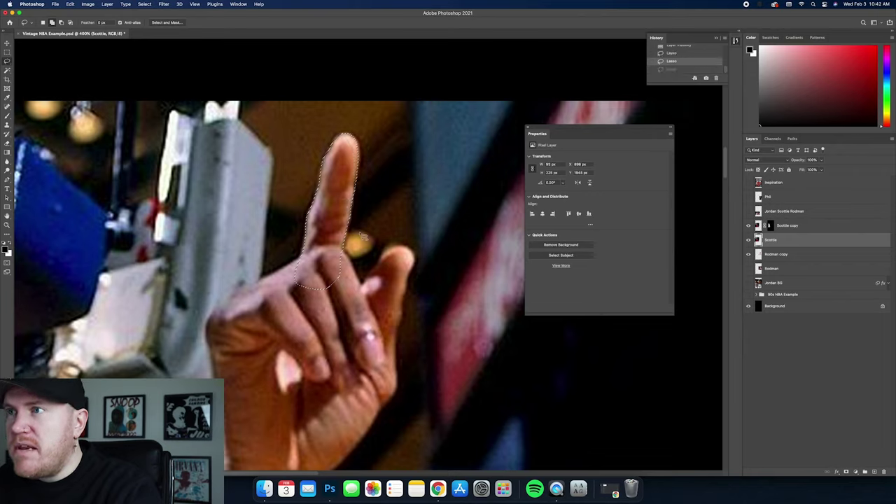
key("shift+super+z")
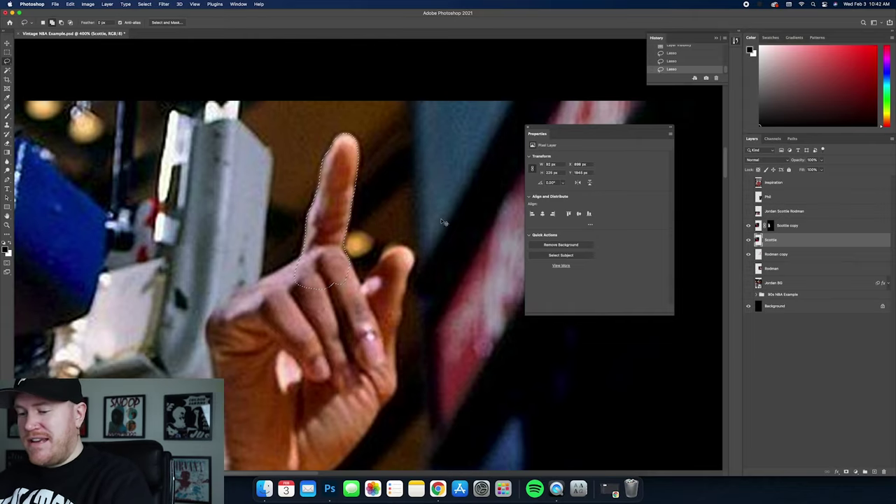
key("super+j")
left_click(749, 254)
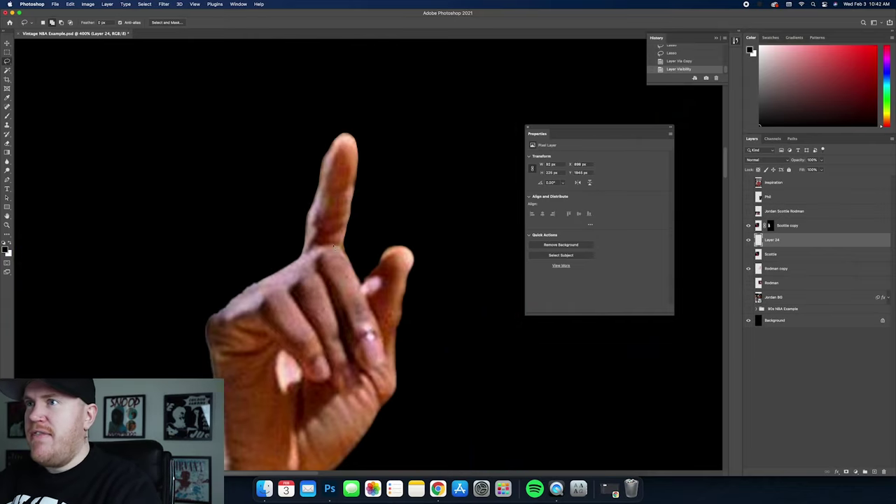
Merge the copied finger layer with the Scottie copy layer
left_click(803, 227, "shift")
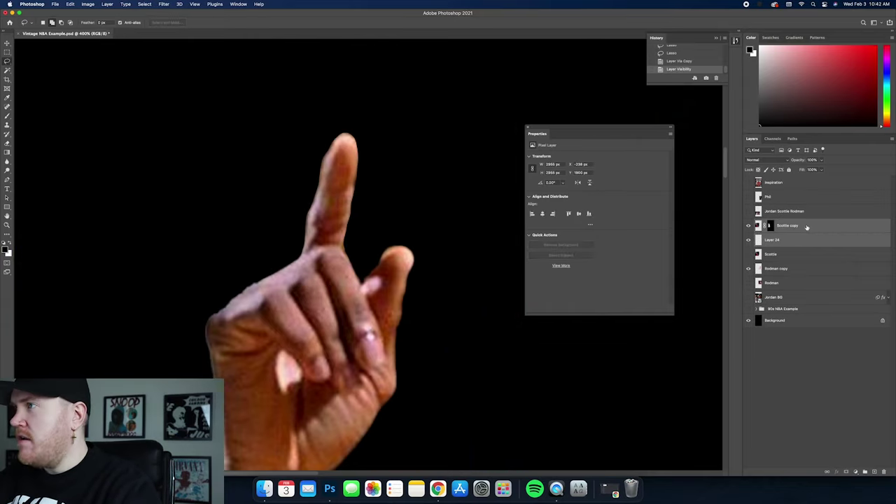
right_click(807, 227)
left_click(767, 368)
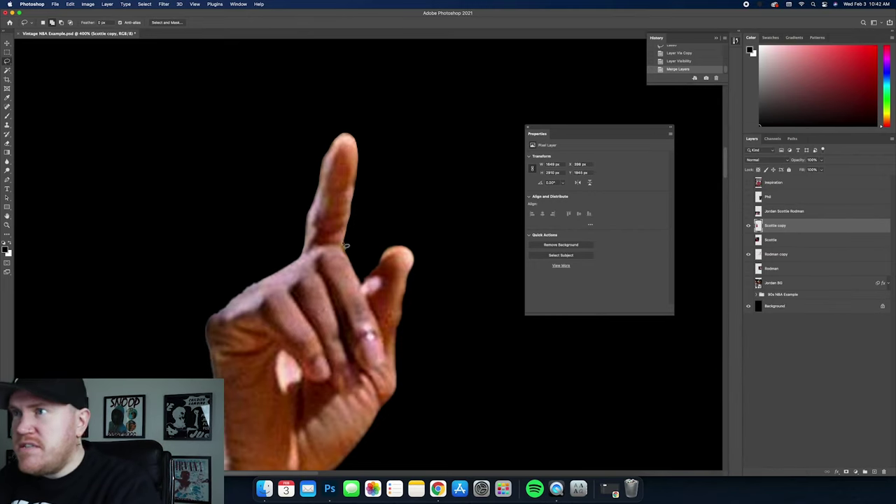
Lasso the leftover background at the base of the raised finger, delete it and deselect
left_click_drag(350, 258, 366, 245)
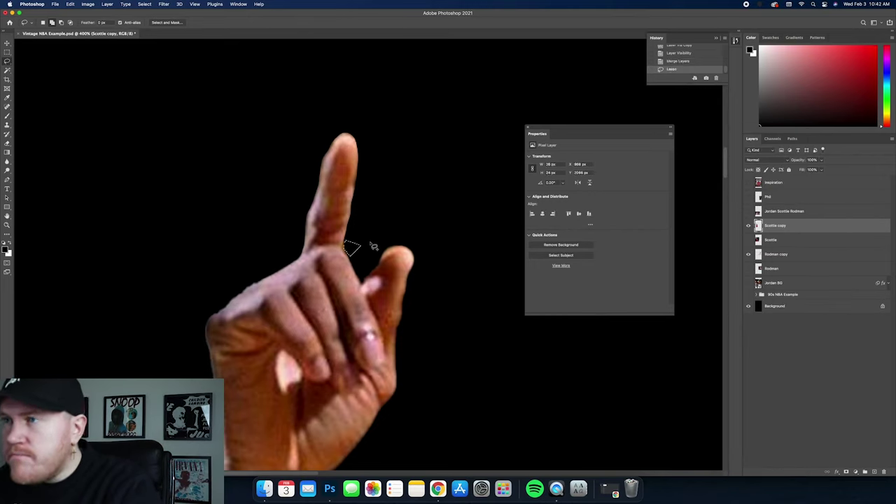
key("Delete")
right_click(399, 198)
left_click(403, 202)
key("super+minus")
scroll(357, 226, "down", 5)
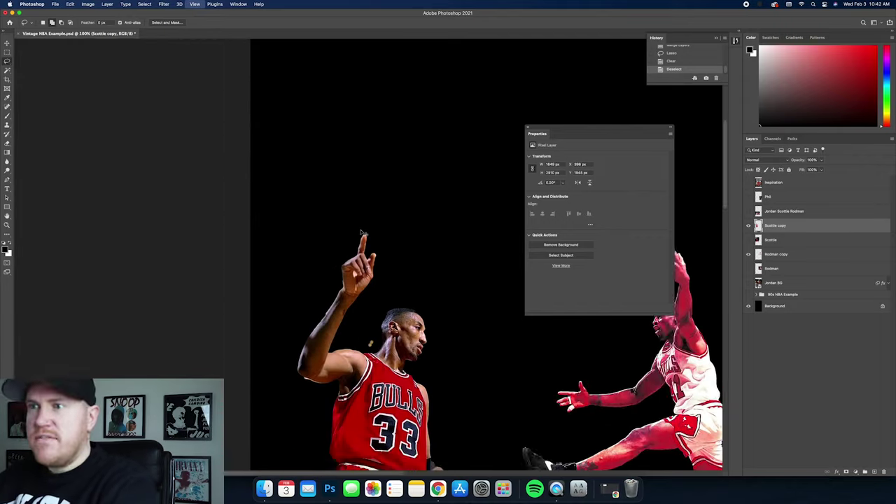
Inspect the edges of the Scottie cutout from the head and raised arm down to the shorts for leftover background
scroll(371, 242, "up", 6)
scroll(386, 258, "up", 2)
mouse_move(347, 197)
left_mouse_down()
mouse_move(369, 248)
mouse_move(353, 197)
left_mouse_up()
right_click(404, 169)
left_click(405, 169)
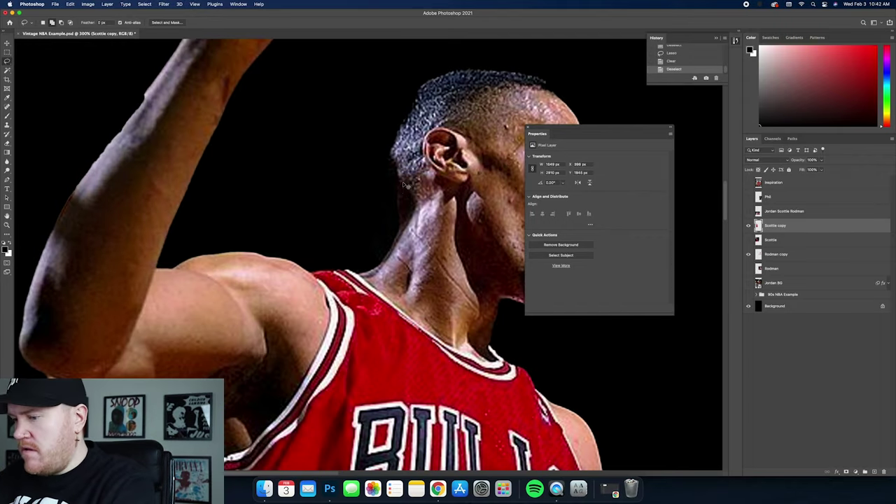
scroll(420, 210, "down", 8)
scroll(419, 210, "up", 6)
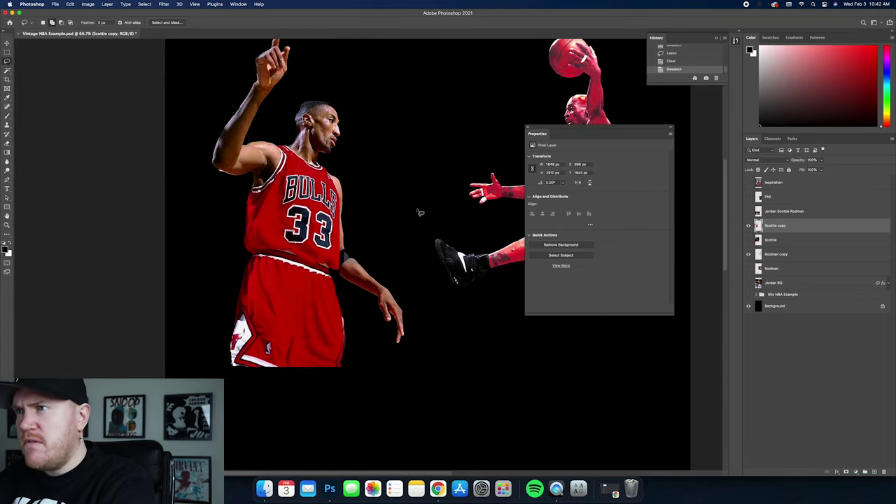
scroll(357, 266, "up", 2)
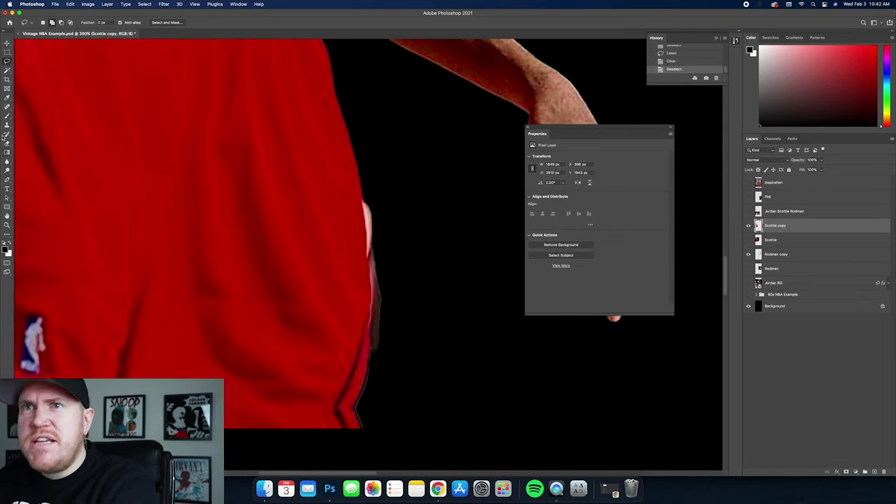
Enlarge the Eraser brush and erase the leftover background along the outer edge of Scottie's shorts below his lowered arm
left_click(7, 142)
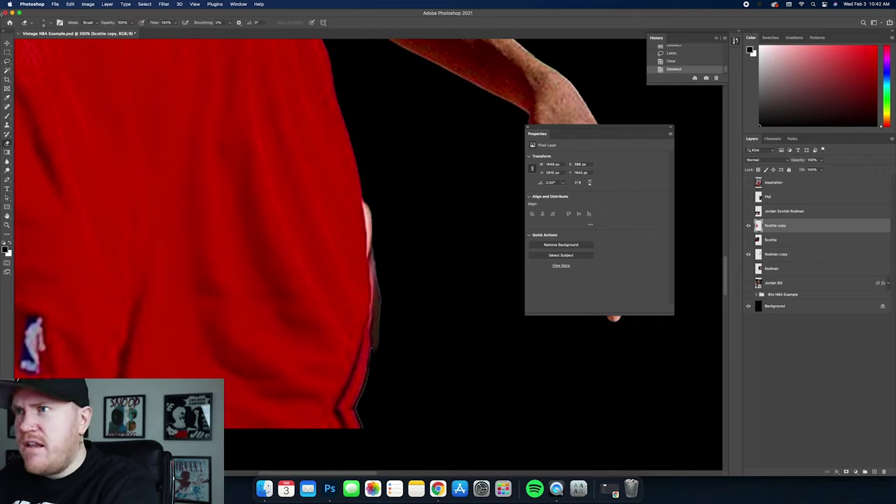
left_click(50, 24)
left_click_drag(47, 46, 50, 46)
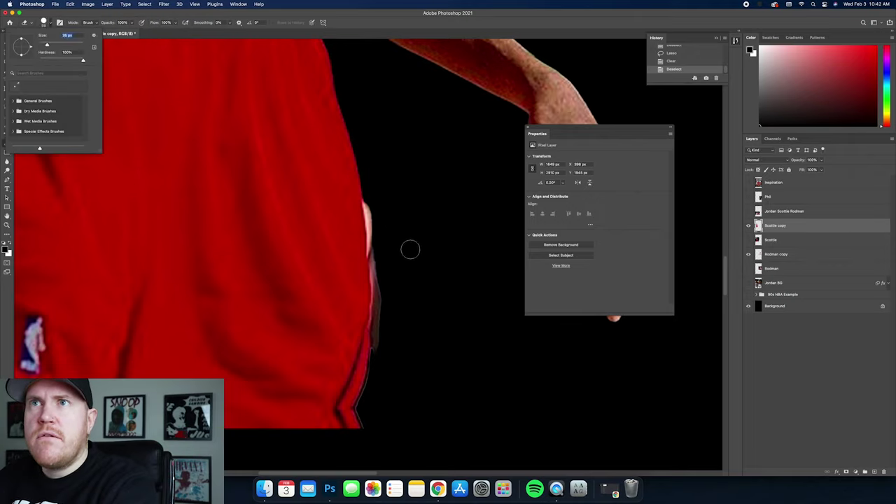
left_click(372, 189)
mouse_move(372, 190)
left_mouse_down()
mouse_move(376, 340)
mouse_move(366, 395)
mouse_move(375, 437)
left_mouse_up()
key("super+minus")
key("super+minus")
key("super+minus")
key("super+minus")
key("super+minus")
key("super+minus")
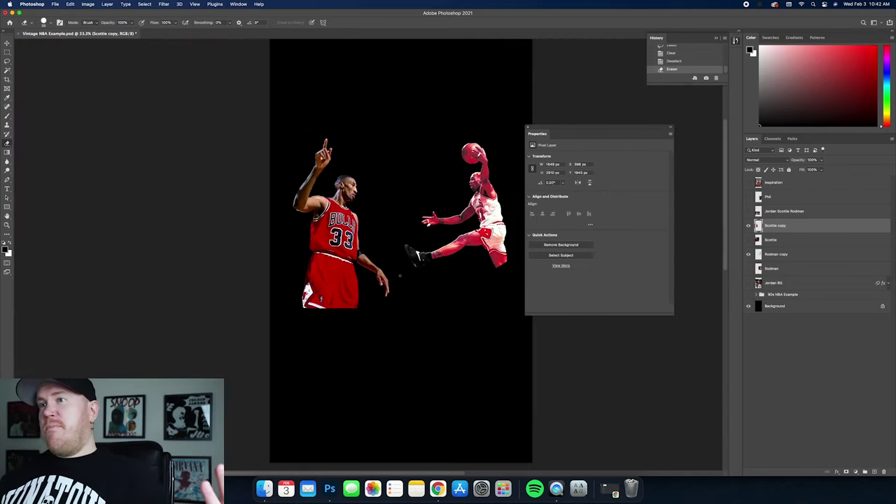
Erase the leftover background fringe along the underside of Scottie's raised upper arm near the elbow
key("super+plus")
key("super+plus")
key("super+plus")
key("super+plus")
key("super+plus")
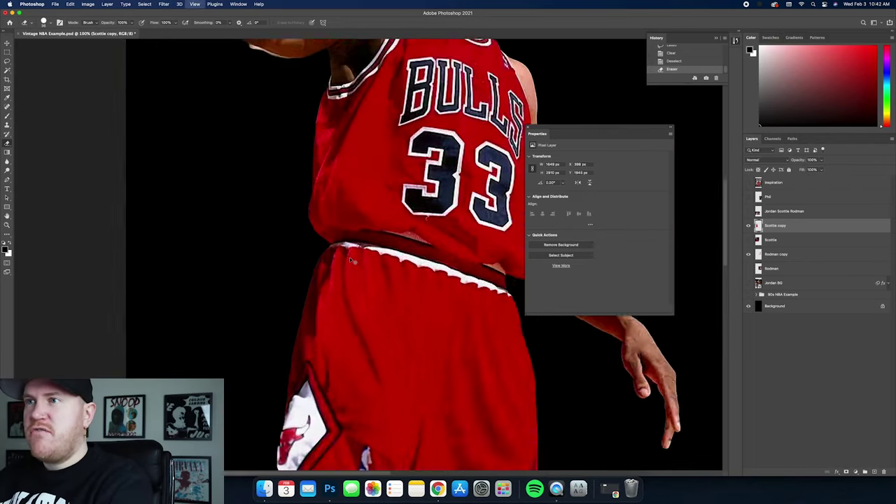
scroll(308, 272, "up", 5)
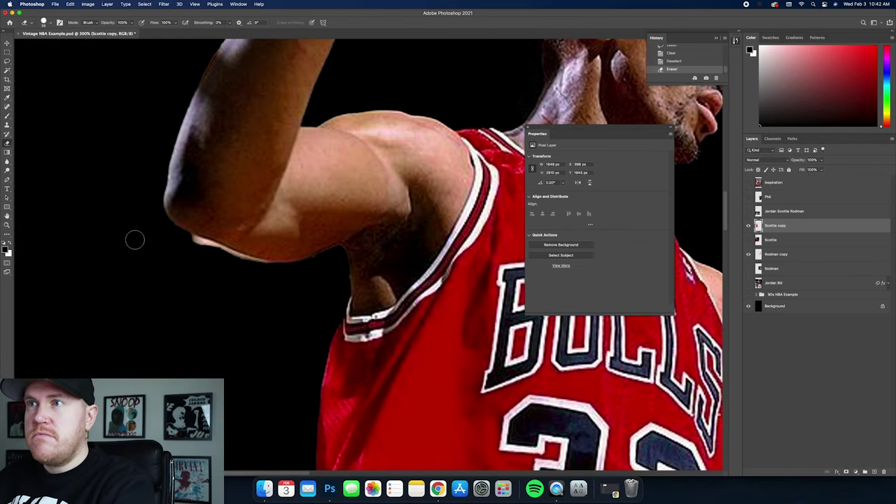
mouse_move(228, 257)
left_mouse_down()
mouse_move(287, 268)
mouse_move(324, 262)
left_mouse_up()
key("super+minus")
key("super+minus")
key("super+minus")
key("super+minus")
key("super+minus")
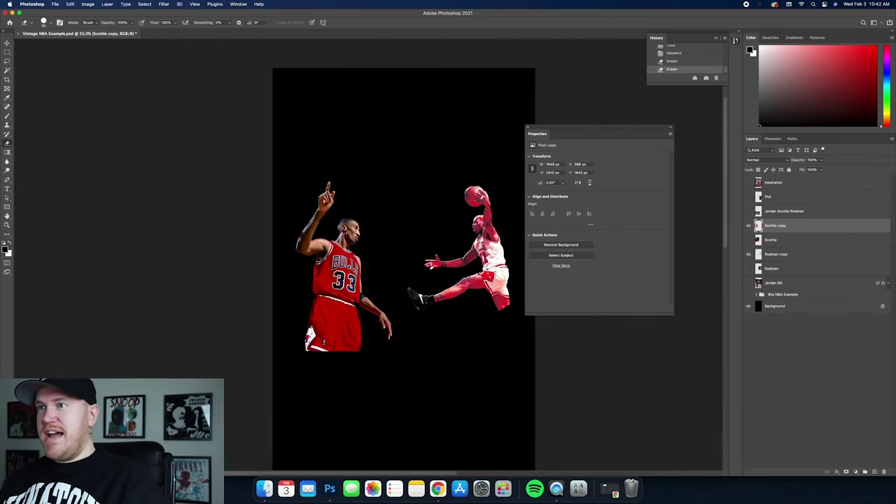
scroll(349, 236, "right", 3)
scroll(348, 236, "down", 2)
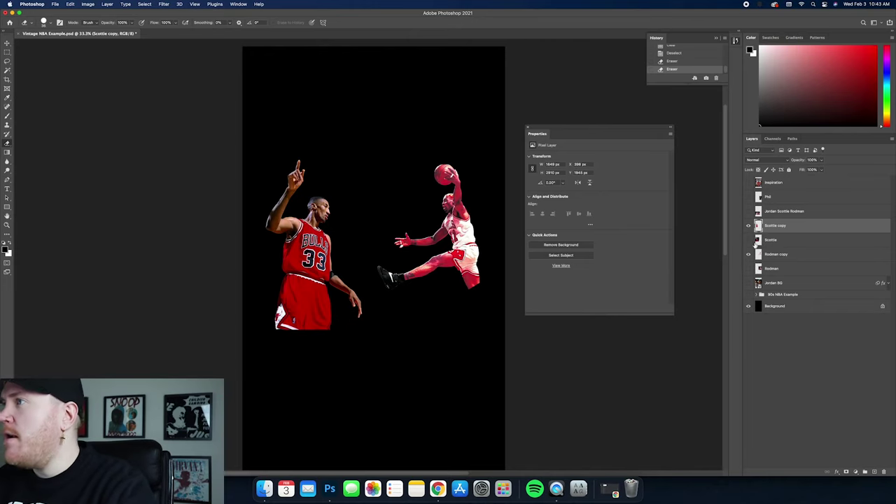
Show and select the Jordan Scottie Rodman layer, and look over the three players in the group photo
left_click(749, 210)
left_click(784, 211)
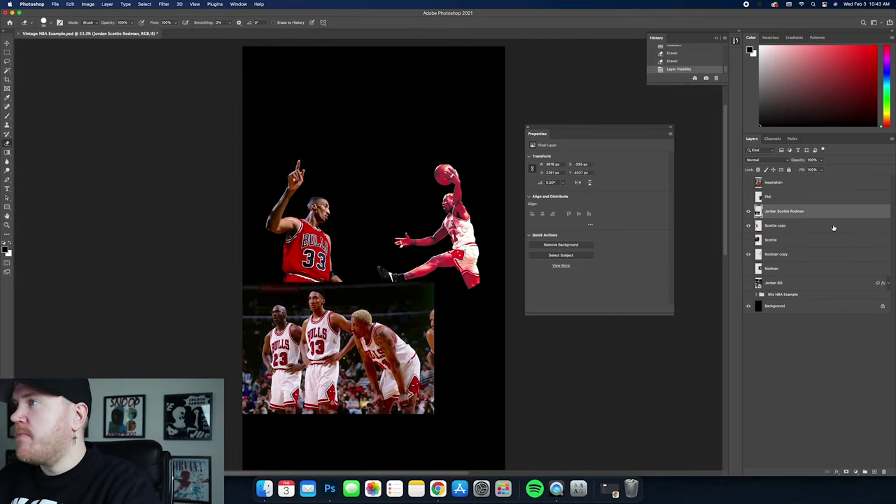
key("v")
scroll(471, 240, "down", 3)
scroll(464, 256, "up", 3)
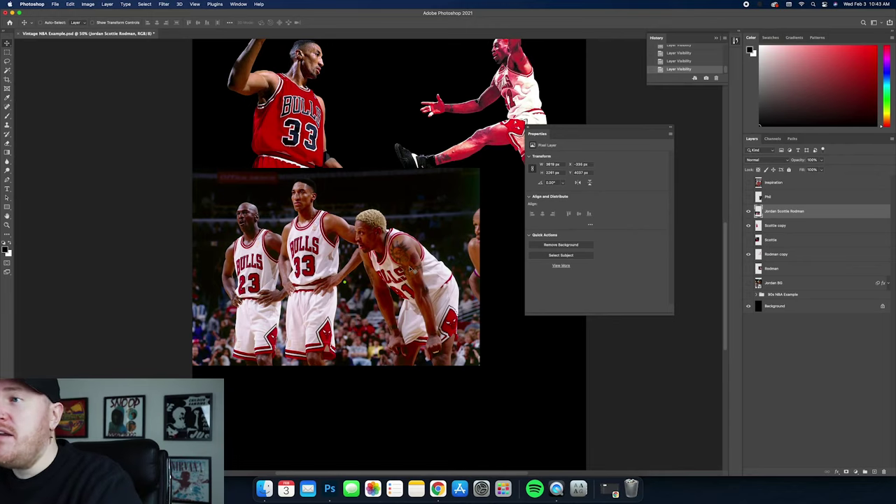
scroll(420, 270, "up", 2)
scroll(418, 272, "right", 3)
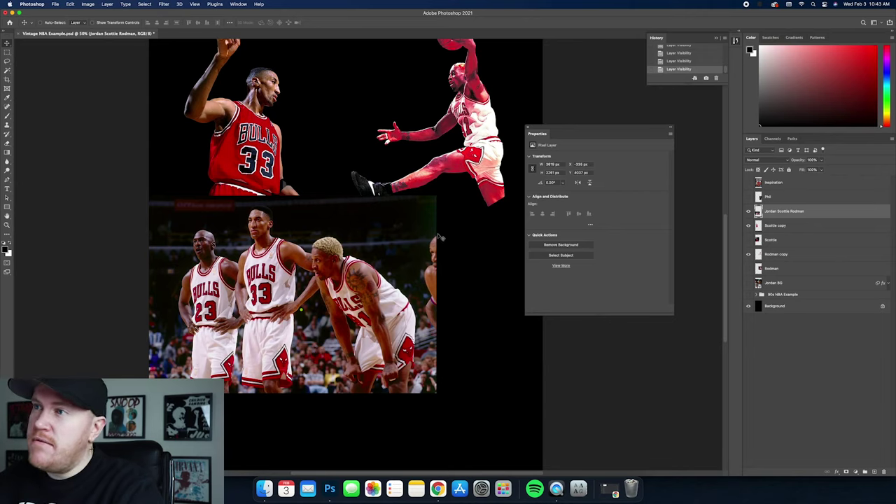
scroll(452, 269, "left", 4)
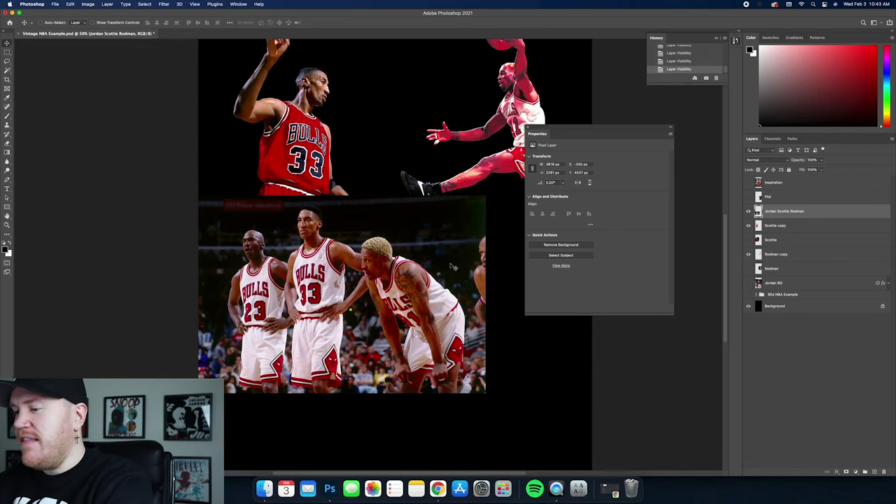
key("super+equal")
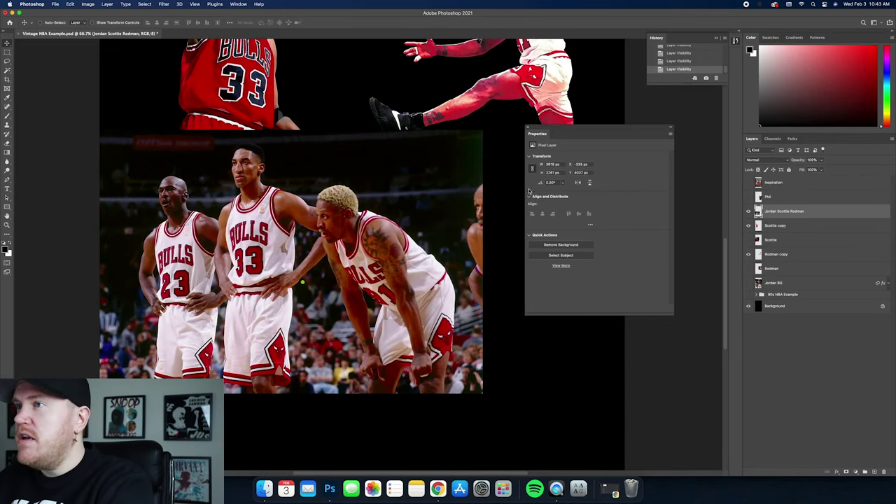
scroll(429, 269, "left", 4)
scroll(306, 260, "left", 3)
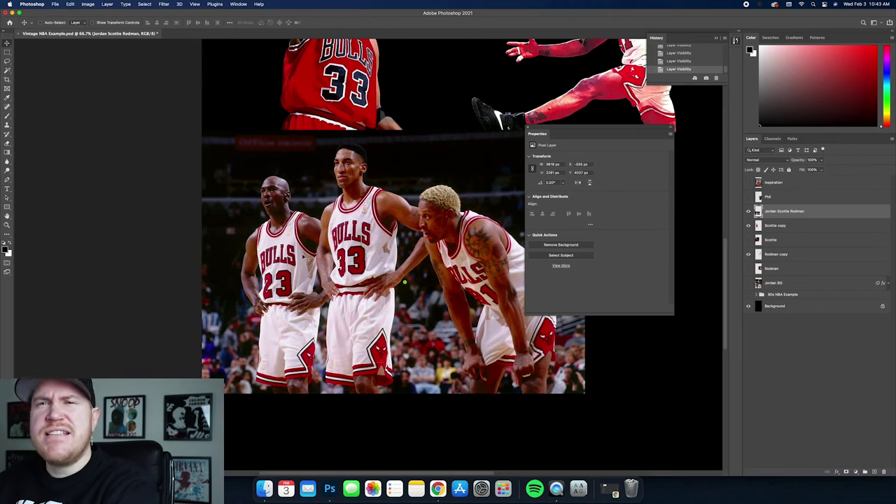
scroll(306, 259, "right", 3)
key("super+minus")
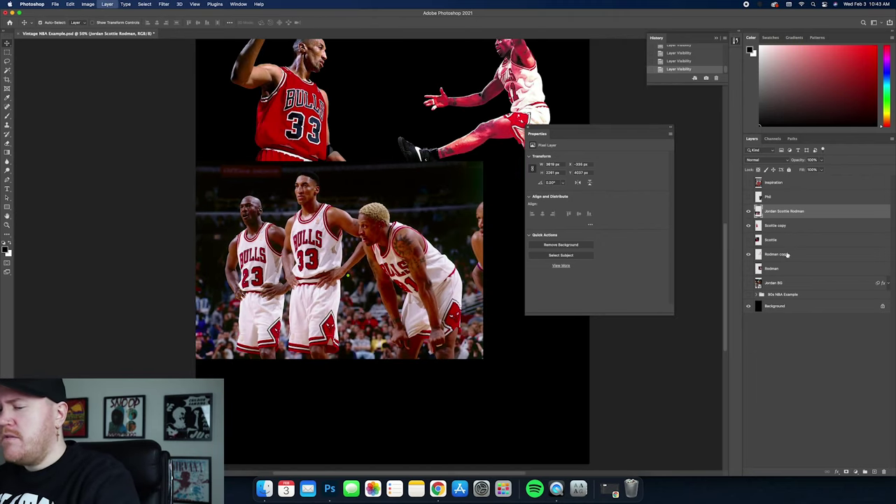
Duplicate the Jordan Scottie Rodman layer, hide the original and run Remove Background on the copy
key("super+j")
key("super+minus")
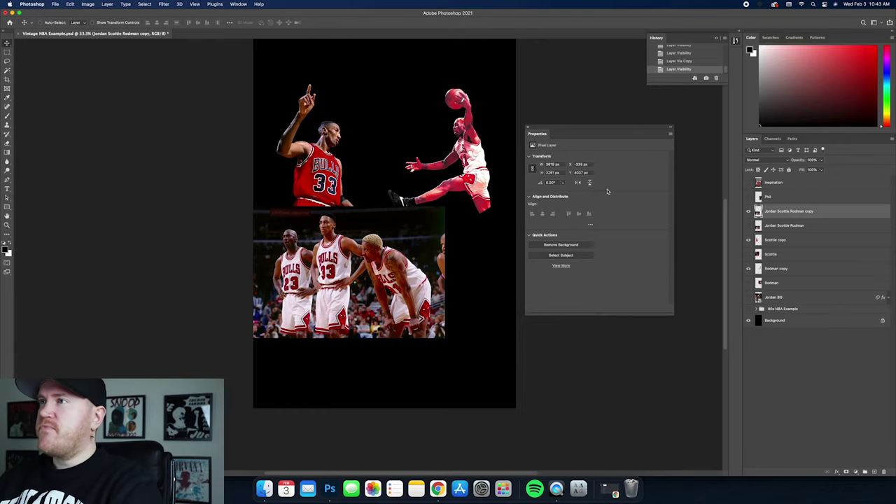
left_click(561, 246)
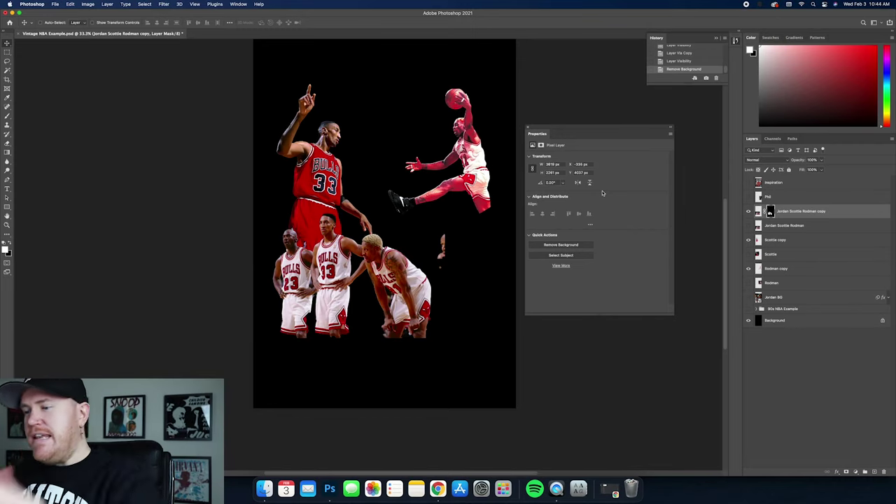
Examine the edges of the masked three-player cutout for missing parts and leftover background
key("super+equal")
key("super+equal")
key("super+equal")
key("super+equal")
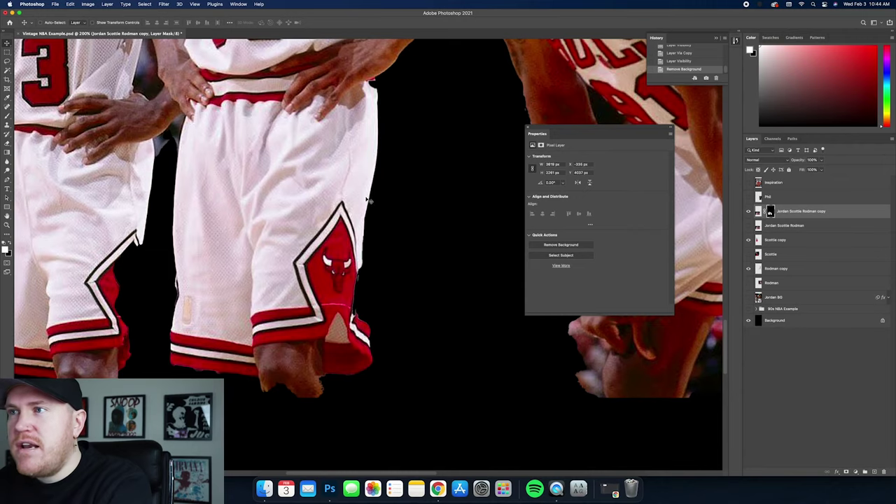
scroll(374, 335, "right", 8)
key("h")
left_click_drag(468, 319, 377, 279)
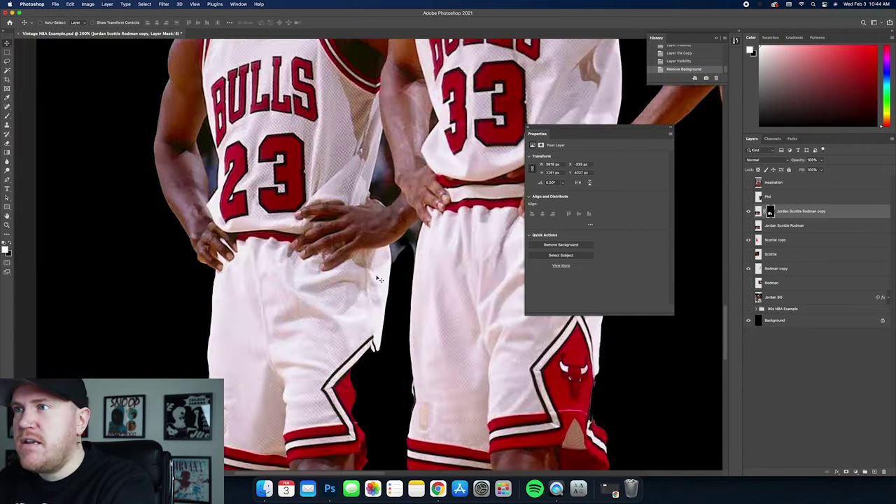
scroll(376, 278, "down", 4)
key("super+minus")
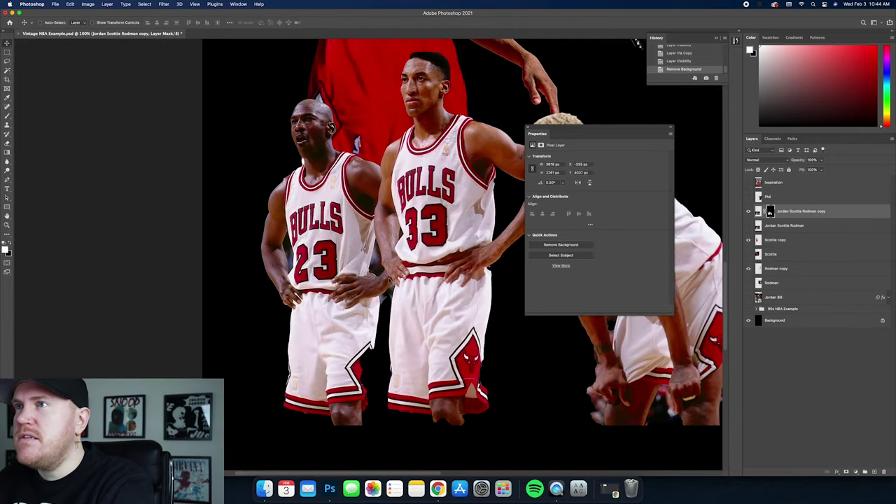
scroll(391, 281, "up", 2)
scroll(390, 281, "right", 2)
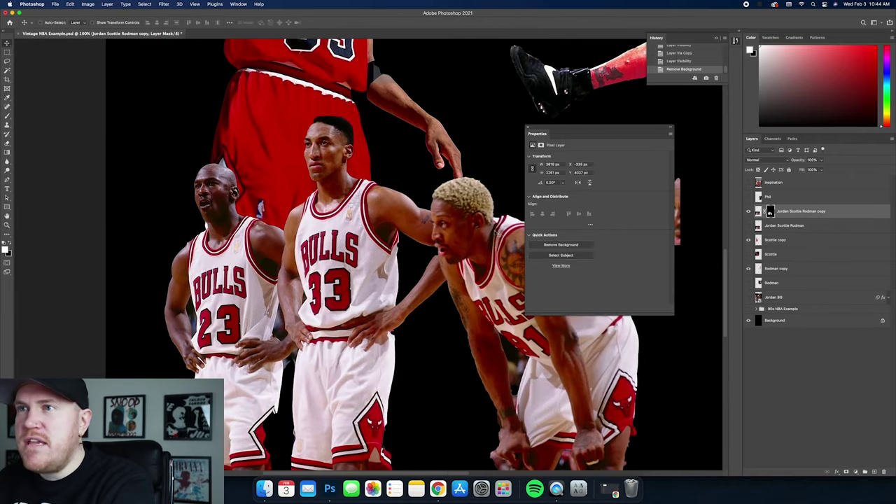
scroll(491, 231, "right", 4)
scroll(245, 163, "left", 4)
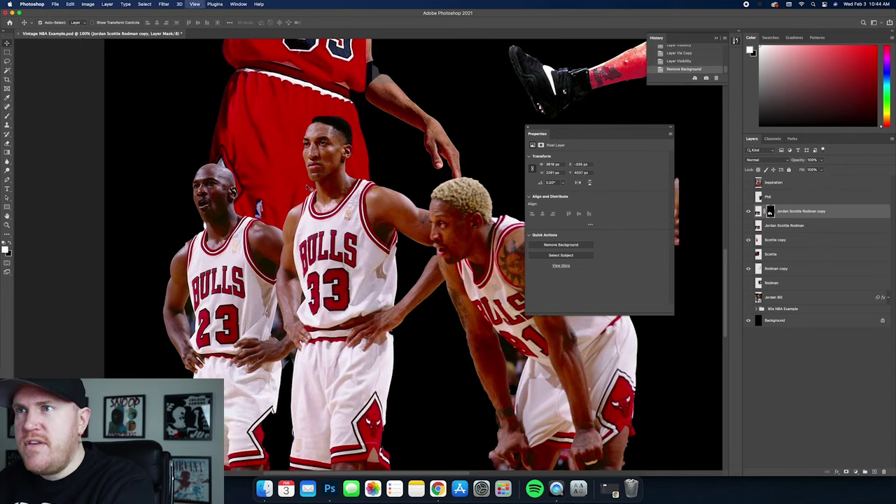
key("super+minus")
scroll(410, 255, "up", 5)
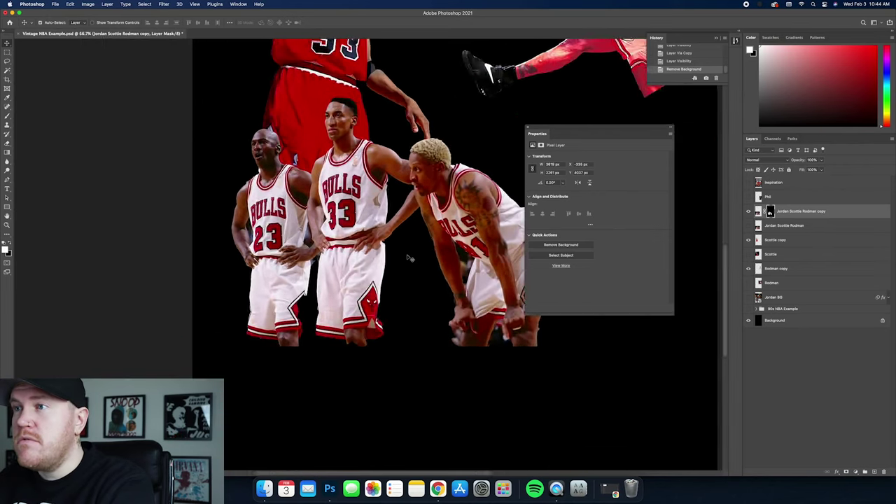
Choose the Polygonal Lasso, then show and select the original Jordan Scottie Rodman layer around Scottie's white shorts
key("super+plus")
left_click_drag(7, 61, 48, 70)
left_click(748, 225)
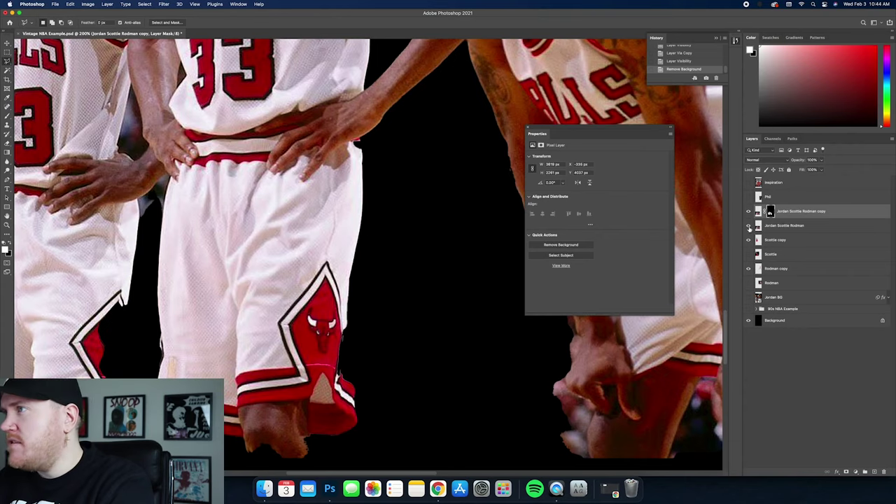
left_click(792, 225)
scroll(398, 251, "down", 2)
scroll(398, 251, "left", 2)
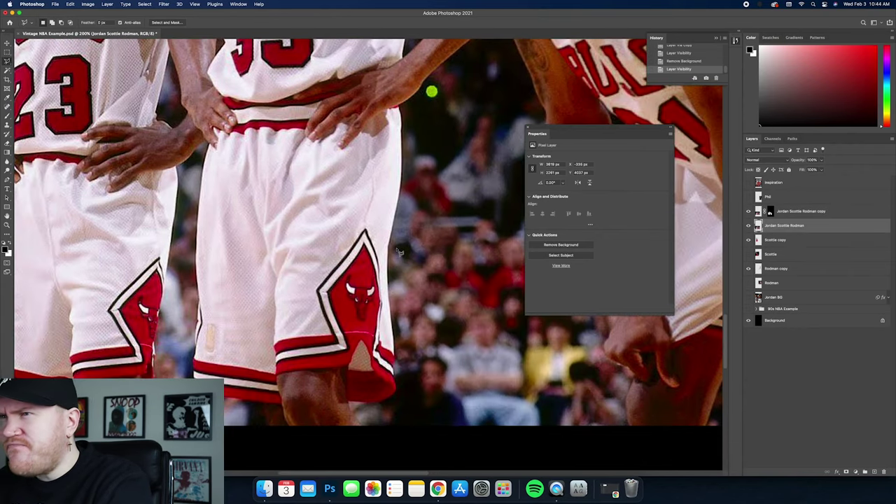
Outline the missing edge of Scottie's white shorts with the Polygonal Lasso, copy it to a new layer and hide the original photo
left_click(398, 166)
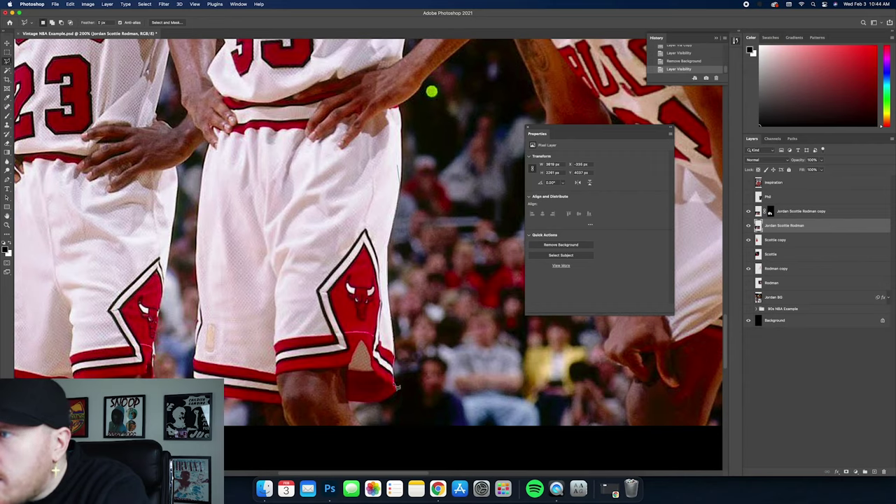
left_click(393, 384)
left_click(293, 384)
left_click(247, 230)
left_click(308, 165)
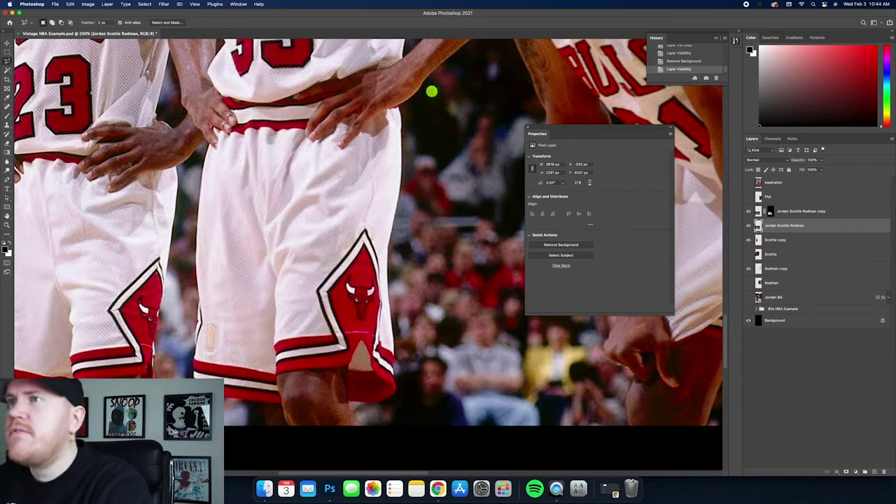
key("super+j")
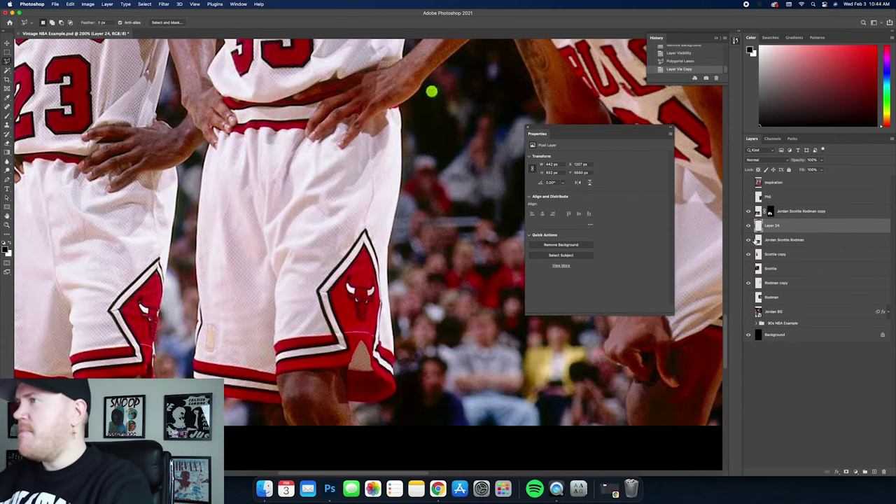
left_click(749, 241)
Outline the small missing area at Scottie's waistband beside his hand and copy it from the original photo to a new layer
scroll(413, 181, "up", 2)
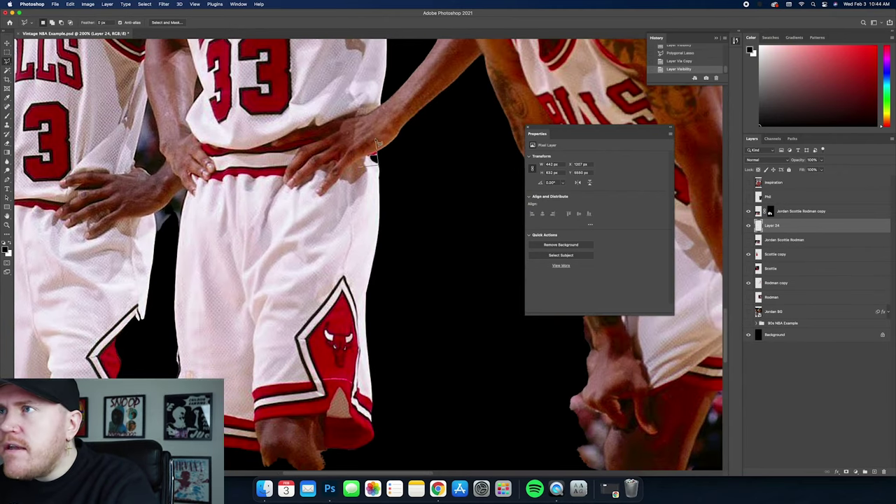
double_click(373, 159)
key("super+j")
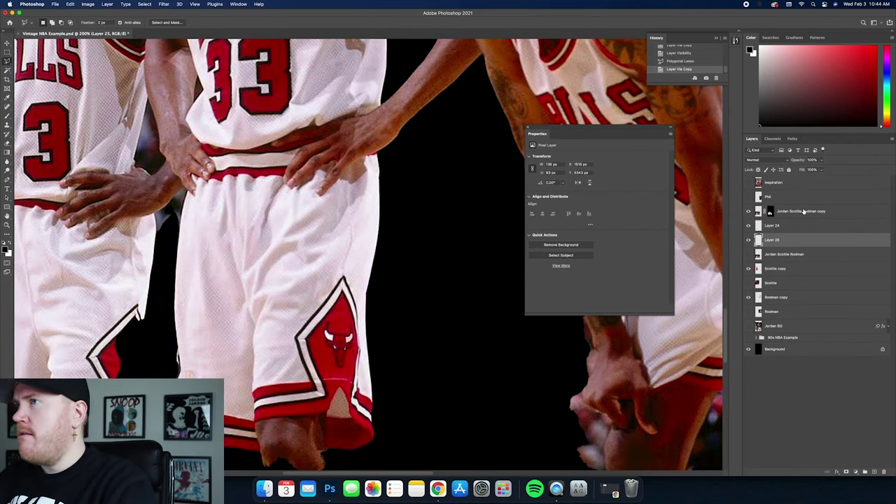
Merge the two copied shorts patches with the masked Jordan Scottie Rodman copy layer
left_click(803, 211, "shift")
right_click(804, 211)
left_click(770, 364)
scroll(489, 309, "right", 1)
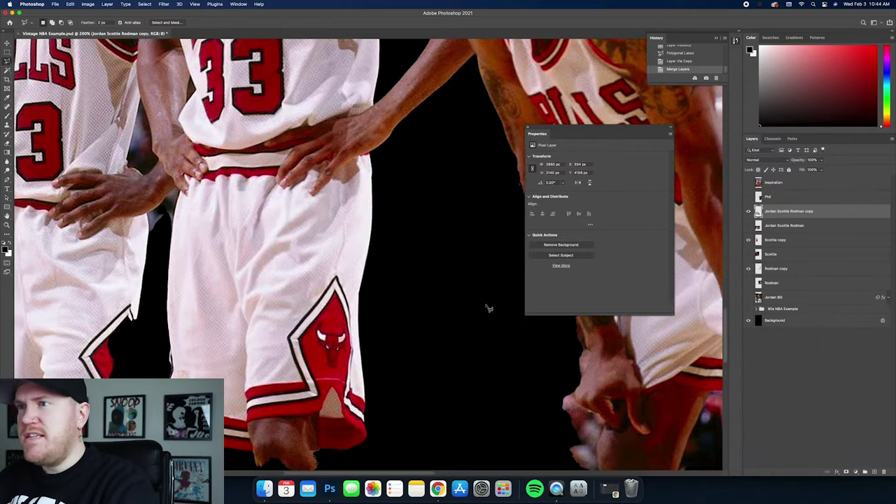
scroll(488, 308, "right", 3)
scroll(476, 315, "down", 2)
scroll(465, 320, "left", 5)
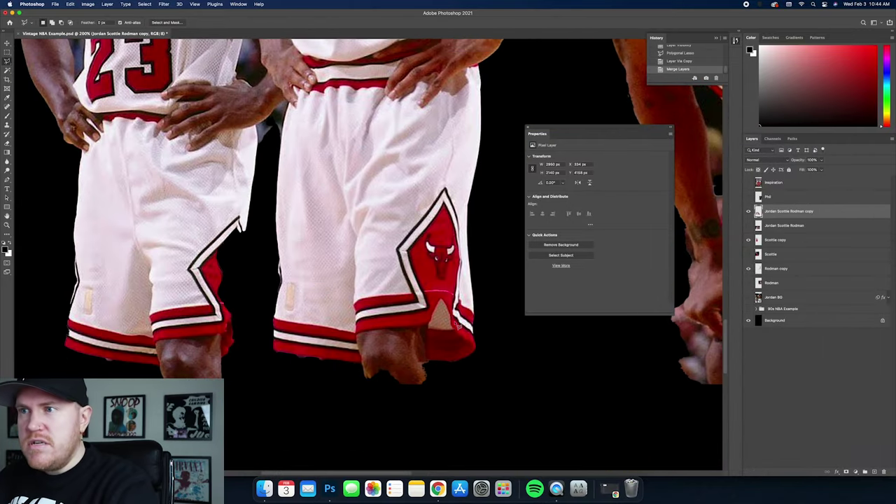
scroll(441, 334, "down", 1)
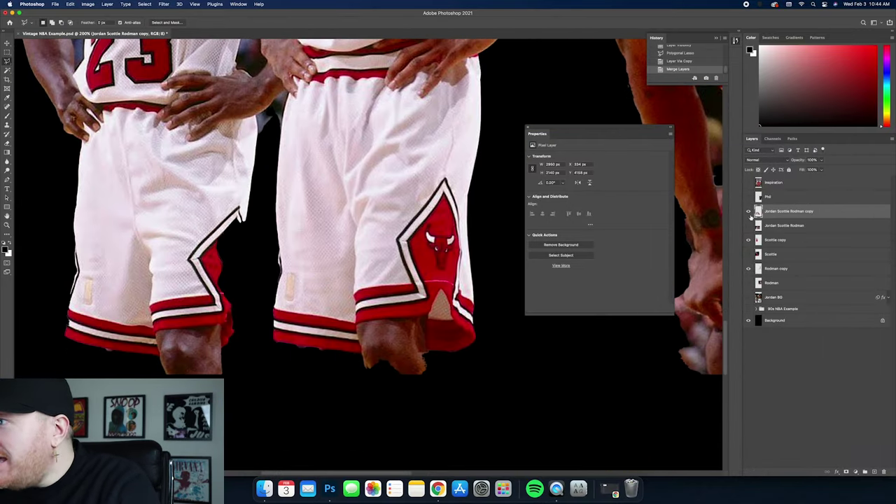
Compare the Jordan Scottie Rodman copy cutout with the finished 90s NBA Example group by alternating their visibility around the shorts and Rodman's legs
left_click(749, 211)
left_click(749, 309)
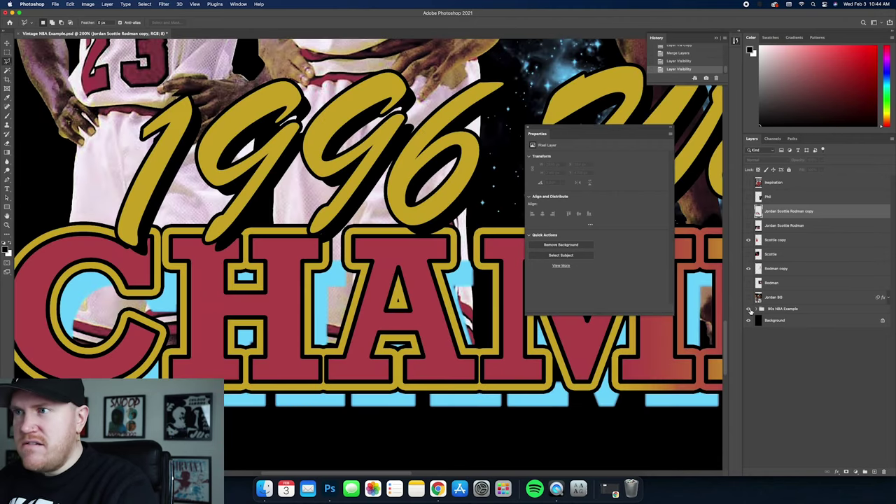
left_click(750, 309)
left_click(749, 212)
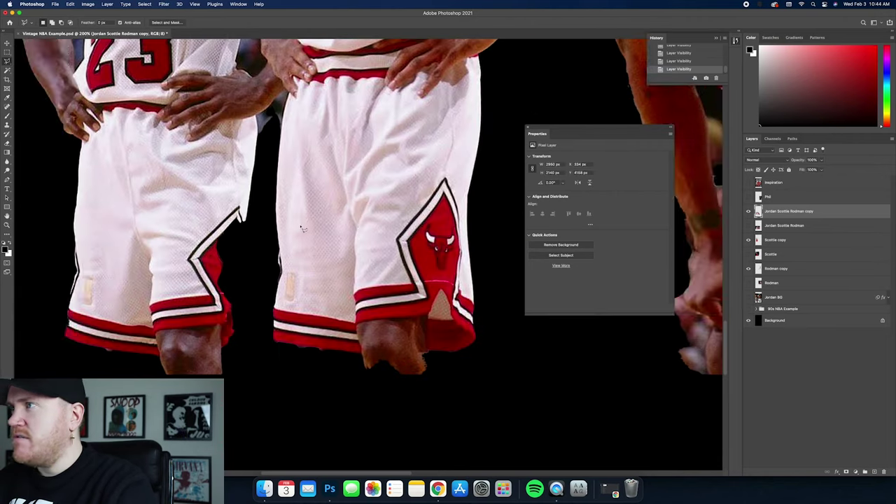
scroll(314, 244, "right", 10)
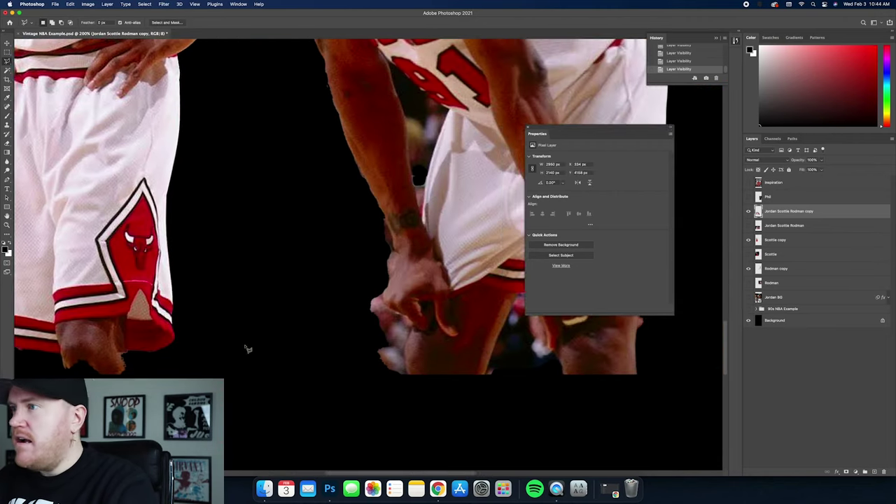
scroll(329, 315, "up", 3)
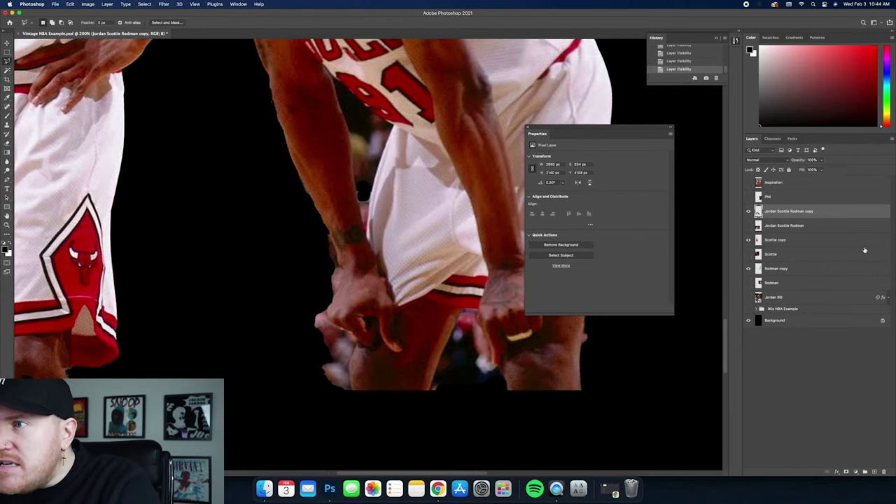
left_click(749, 309)
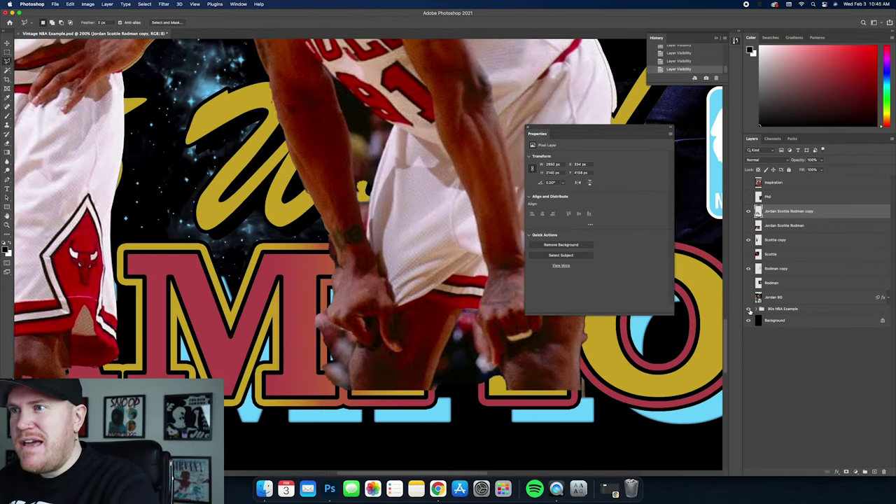
left_click(750, 309)
left_click(748, 211)
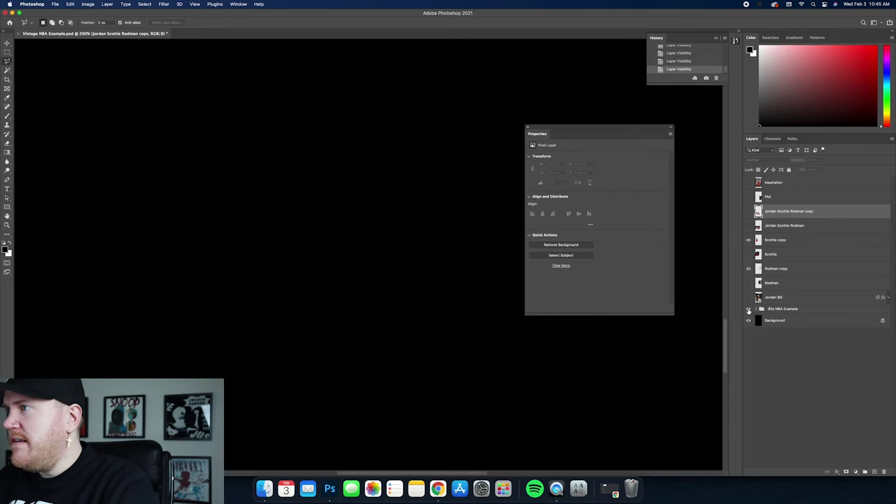
left_click(749, 308)
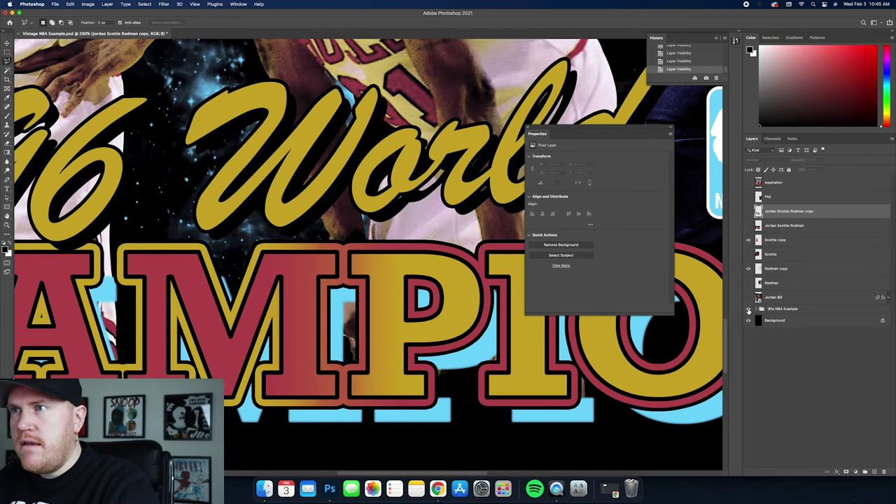
left_click(749, 309)
left_click(748, 211)
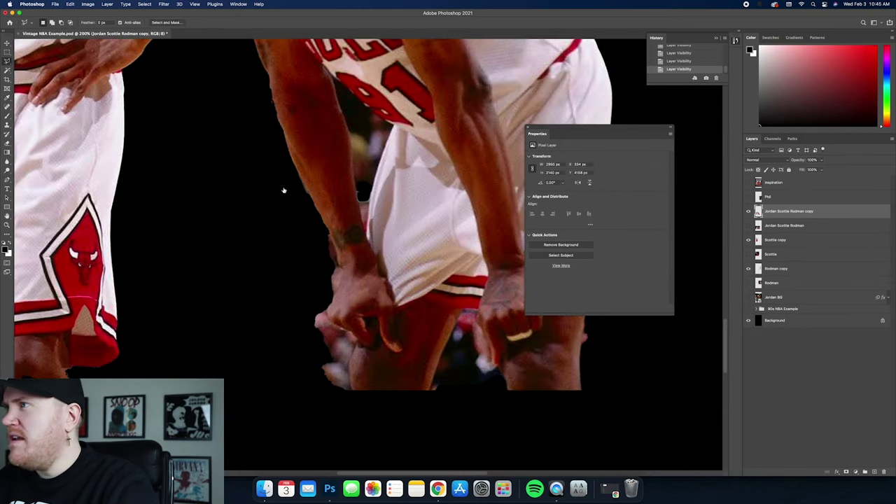
Erase the leftover crowd background around Rodman's hands, between his legs and along the outside of his legs on the cutout layer
key("e")
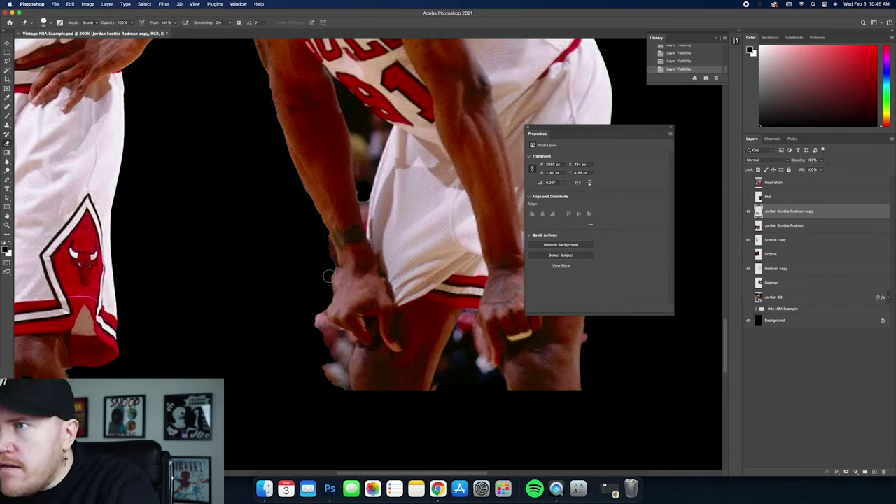
mouse_move(323, 238)
left_mouse_down()
mouse_move(323, 310)
mouse_move(343, 343)
mouse_move(342, 393)
mouse_move(321, 362)
mouse_move(316, 309)
mouse_move(313, 320)
mouse_move(335, 338)
mouse_move(327, 375)
mouse_move(338, 336)
mouse_move(346, 341)
mouse_move(350, 398)
left_mouse_up()
mouse_move(469, 341)
left_mouse_down()
mouse_move(429, 316)
mouse_move(402, 405)
left_mouse_up()
mouse_move(434, 316)
left_mouse_down()
mouse_move(431, 364)
mouse_move(425, 355)
mouse_move(418, 376)
mouse_move(436, 315)
mouse_move(447, 374)
mouse_move(430, 341)
mouse_move(438, 355)
mouse_move(408, 370)
left_mouse_up()
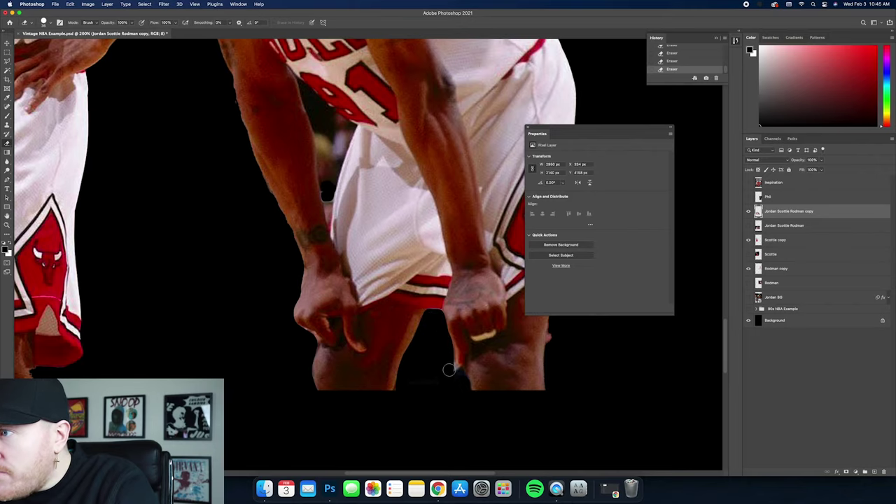
scroll(466, 398, "right", 5)
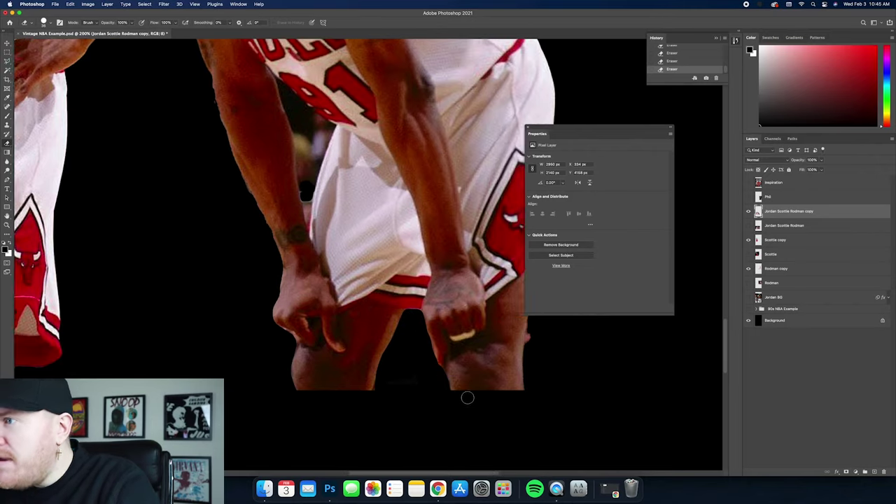
scroll(459, 338, "right", 4)
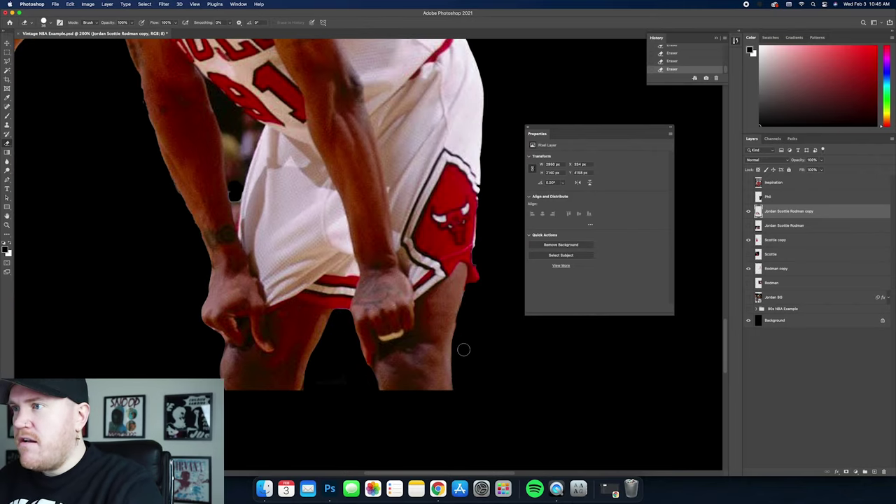
scroll(435, 320, "left", 3)
scroll(432, 319, "up", 3)
scroll(432, 320, "right", 2)
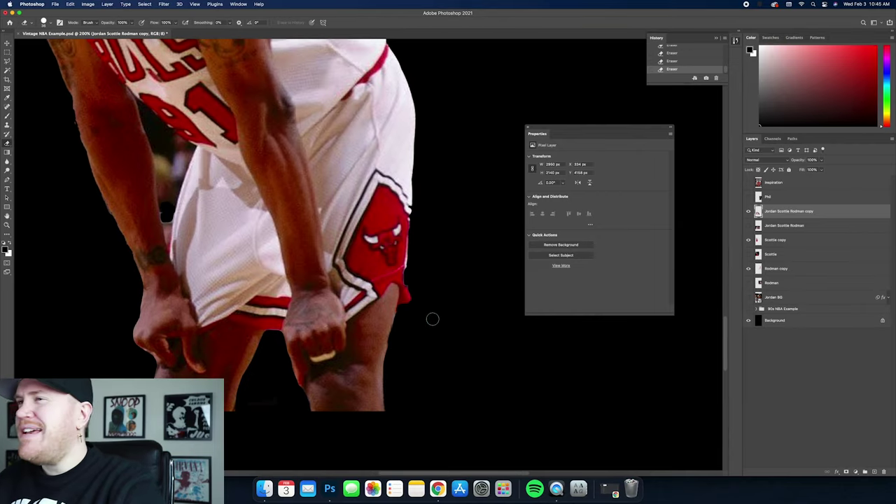
scroll(432, 272, "up", 2)
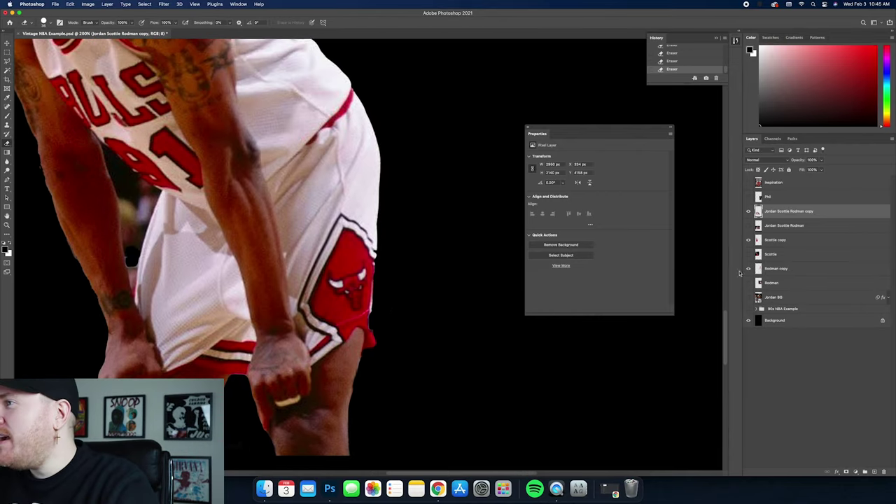
Outline the missing outer edge of Rodman's shorts with the Lasso on the original photo, copy it to a new layer and hide the original
scroll(438, 256, "left", 2)
left_click(7, 62)
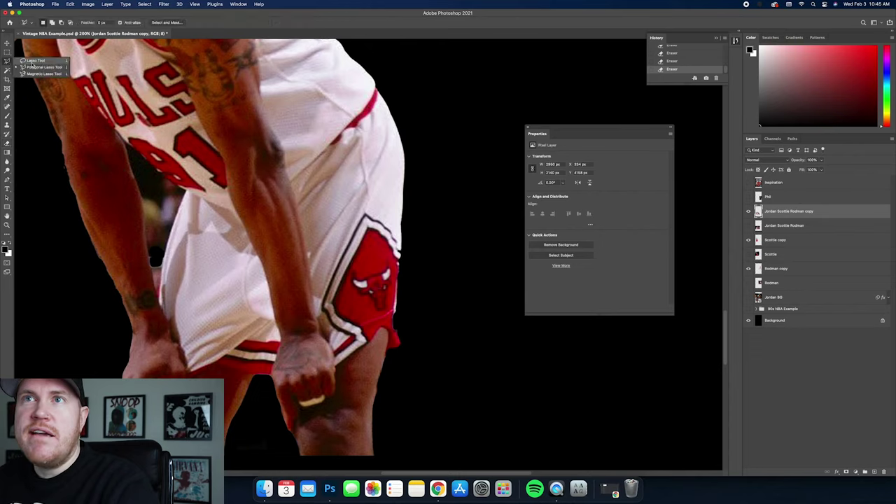
scroll(466, 187, "up", 2)
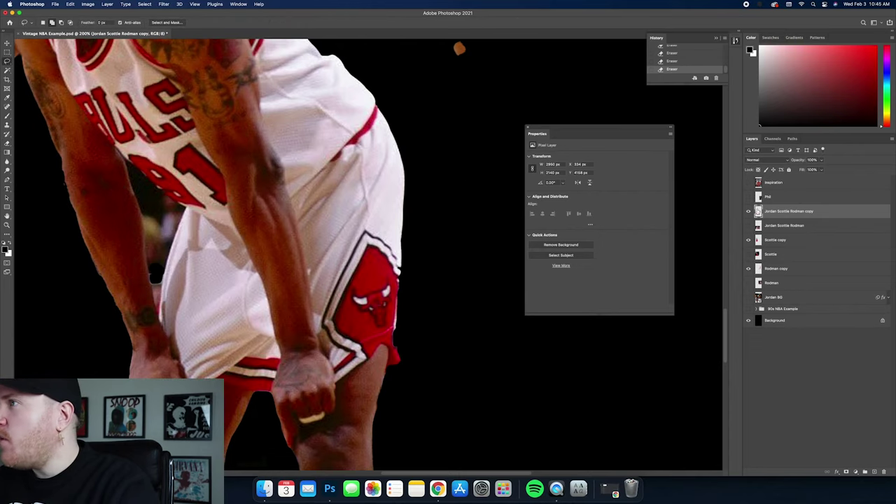
left_click(748, 225)
left_click(785, 224)
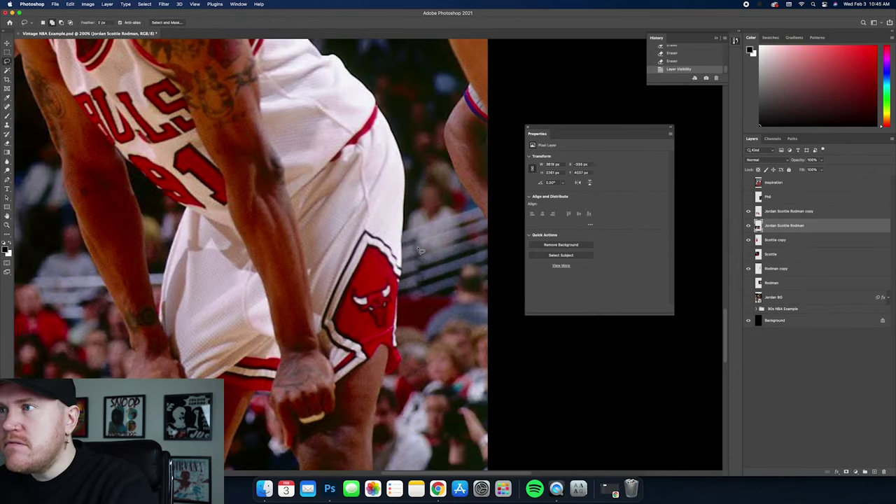
left_click(748, 227)
left_click(748, 226)
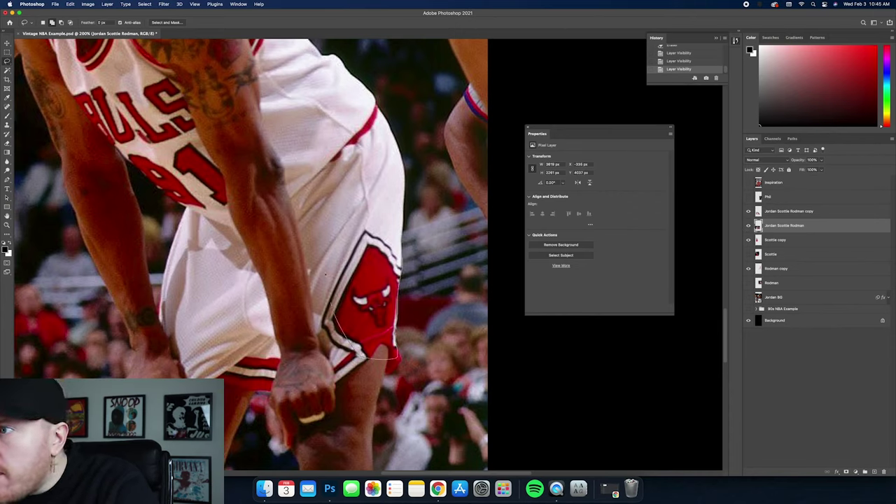
key("super+j")
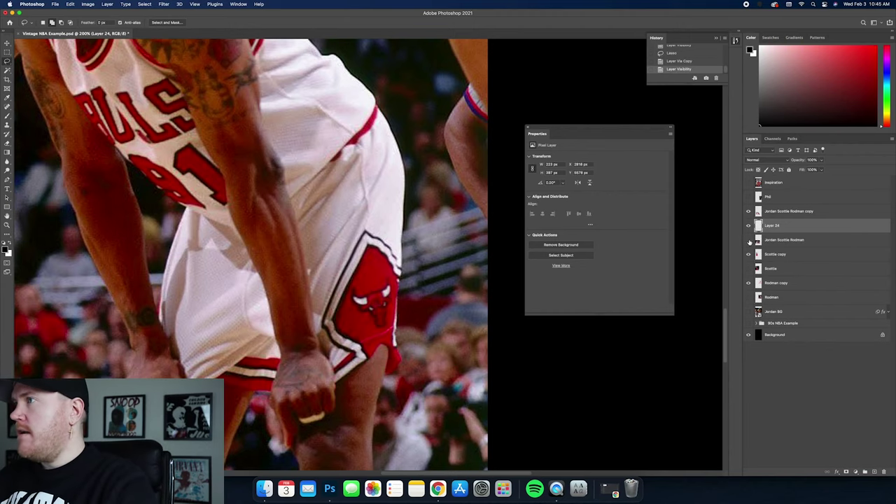
left_click(749, 240)
scroll(519, 237, "down", 5)
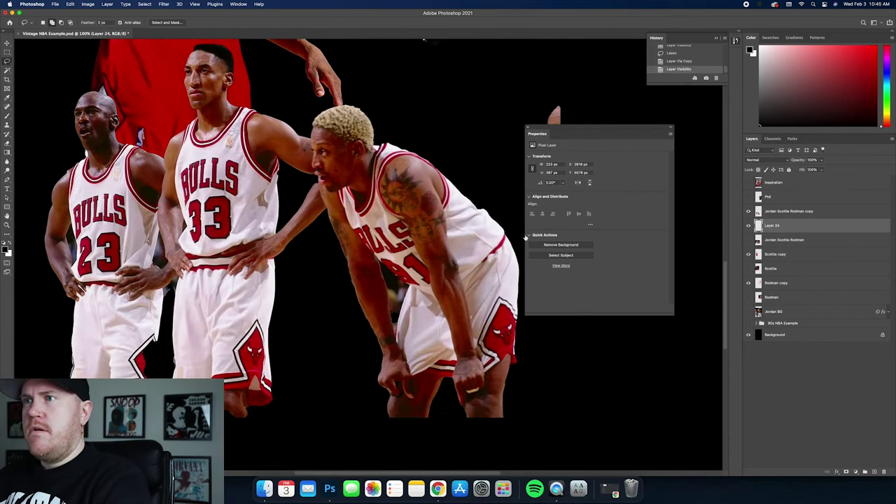
Merge the copied Rodman shorts patch with the Jordan Scottie Rodman copy layer
left_click(798, 211, "shift")
right_click(798, 210)
key("Escape")
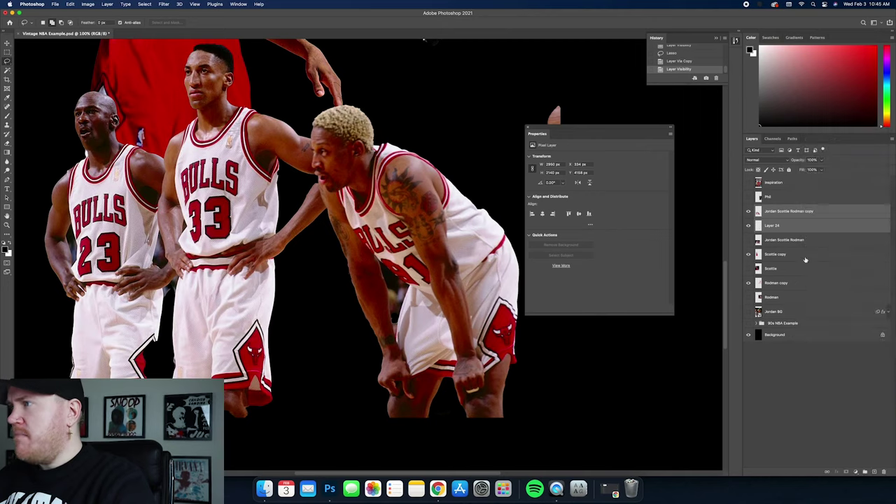
right_click(809, 211)
left_click(734, 365)
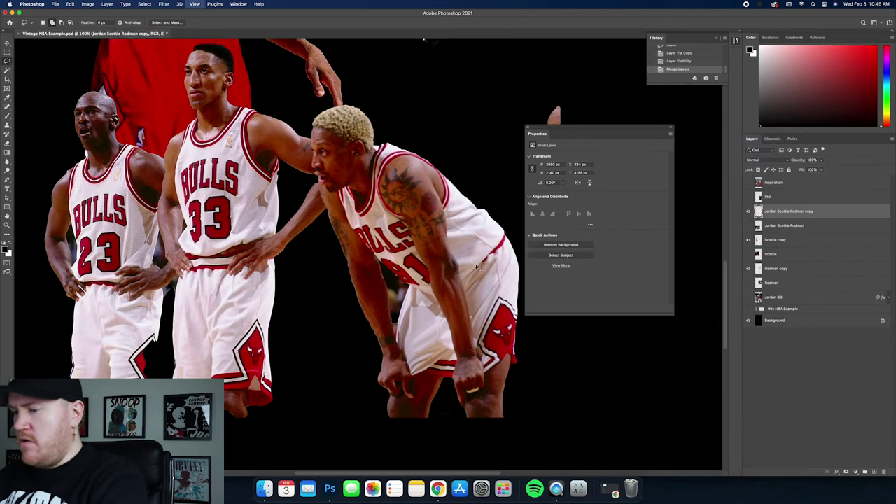
Outline the background gap between Rodman's arm and his jersey and shorts with the Polygonal Lasso, delete it and deselect
scroll(480, 269, "up", 5)
scroll(367, 252, "up", 3)
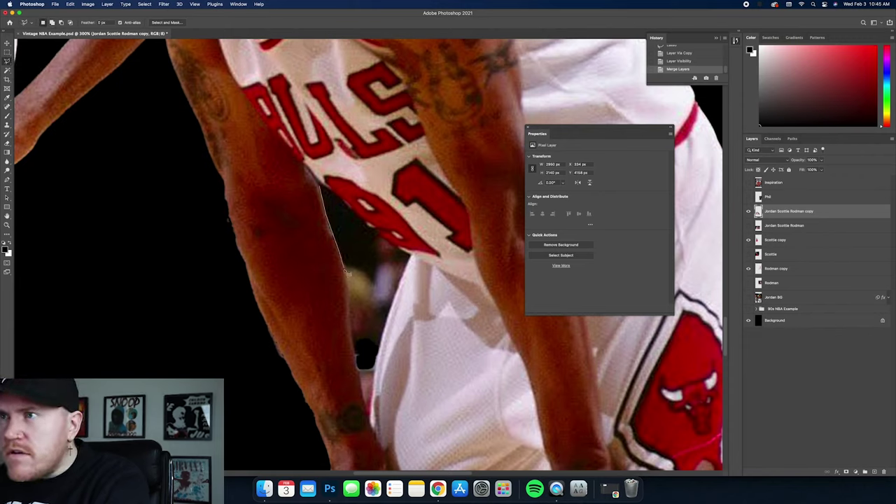
left_click_drag(359, 368, 369, 427)
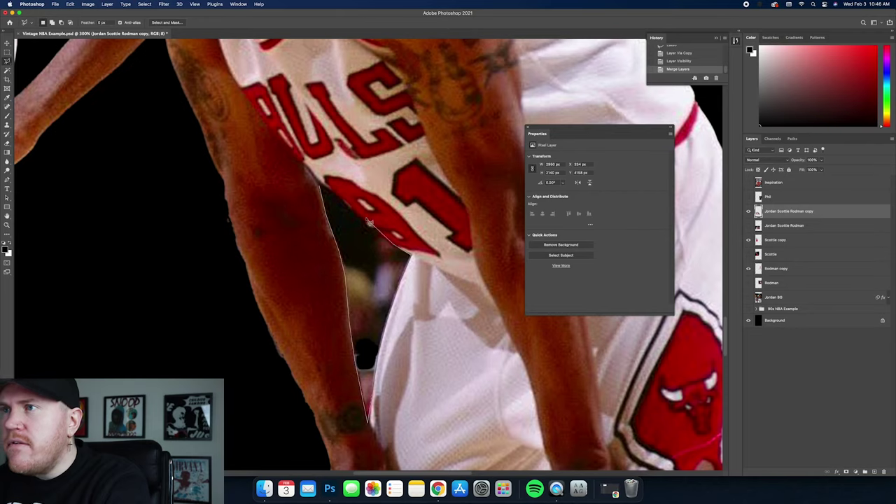
left_click(324, 190)
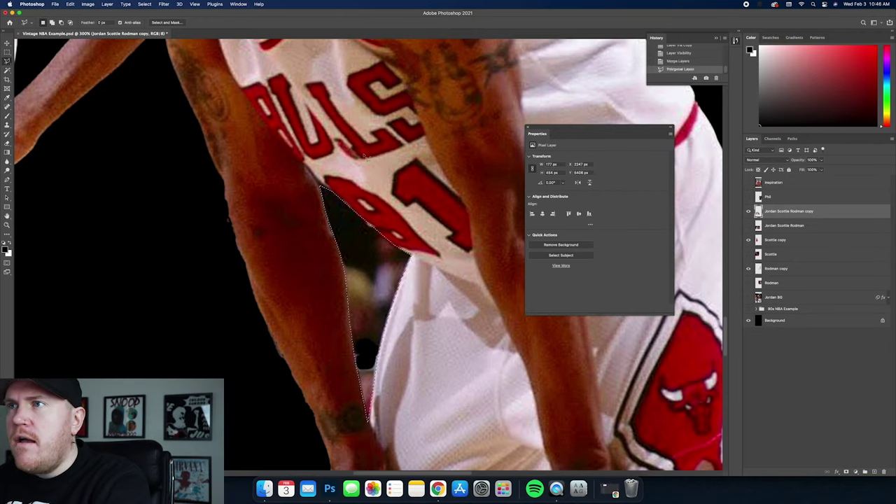
key("Delete")
right_click(362, 149)
left_click(378, 155)
Select the background gaps between the arms and jerseys of Jordan and Scottie with the Polygonal Lasso, clear them and deselect
key("super+1")
key("super+minus")
key("super+minus")
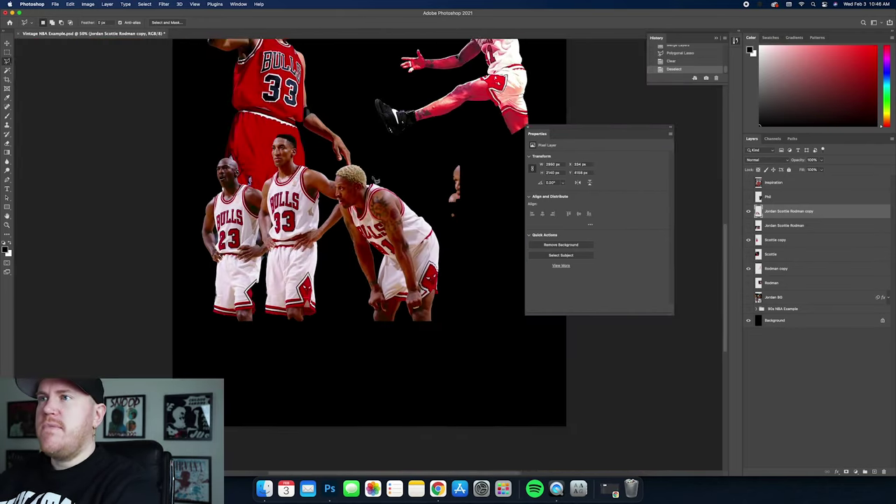
scroll(333, 208, "up", 10)
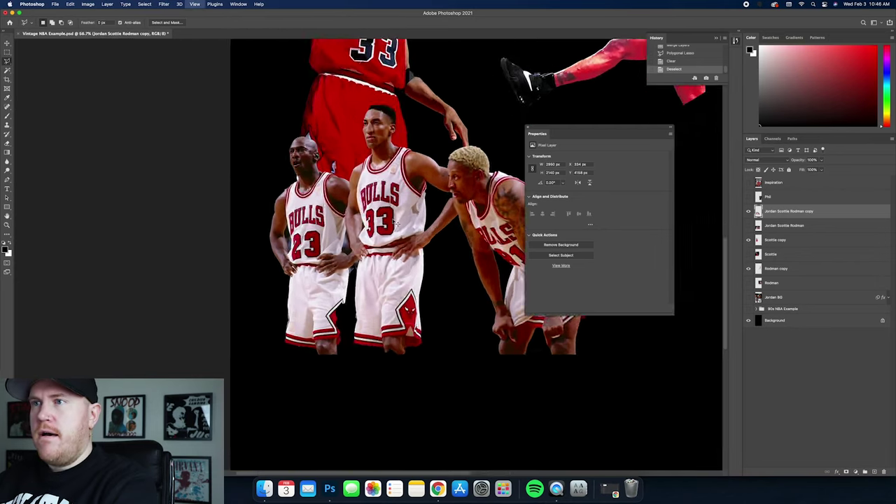
scroll(333, 207, "left", 5)
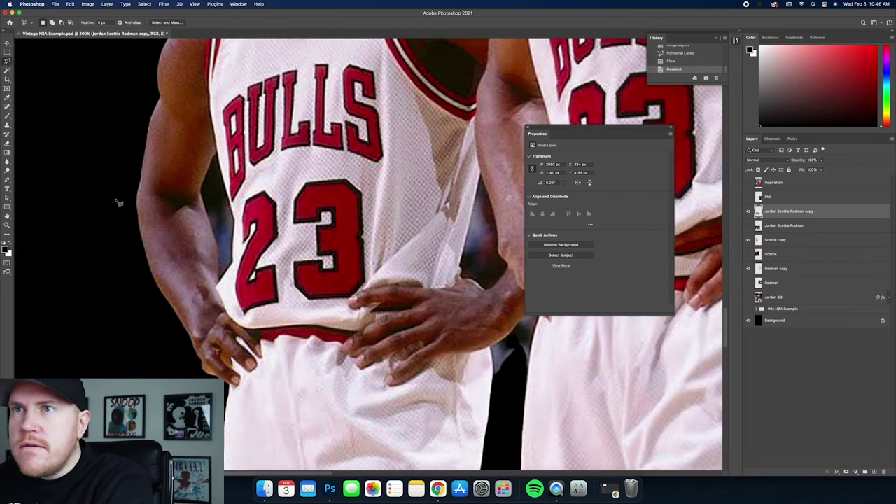
left_click(208, 217)
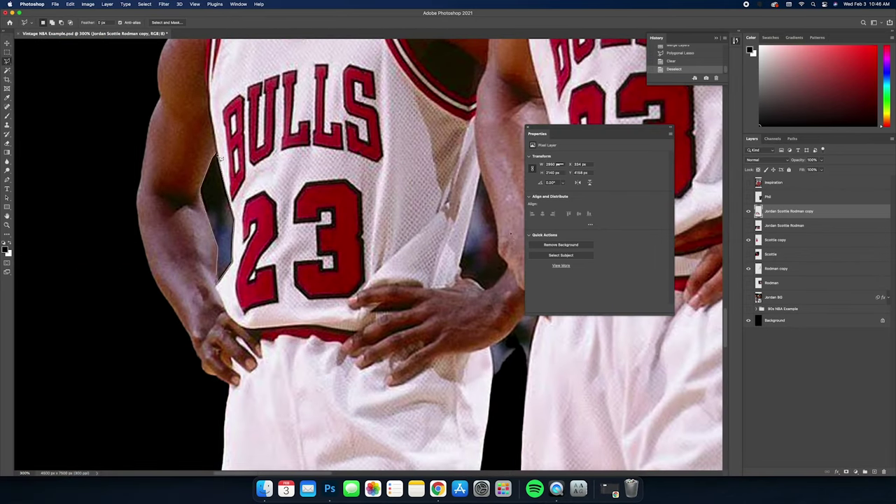
scroll(363, 283, "right", 4)
scroll(404, 273, "right", 3)
scroll(404, 273, "left", 4)
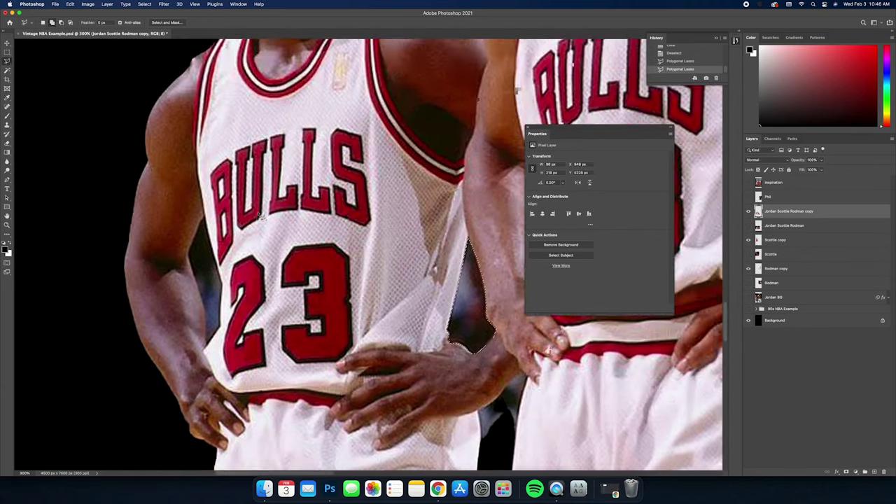
scroll(350, 273, "up", 3)
left_click(301, 272)
double_click(301, 271)
scroll(337, 253, "right", 5)
scroll(350, 231, "down", 3)
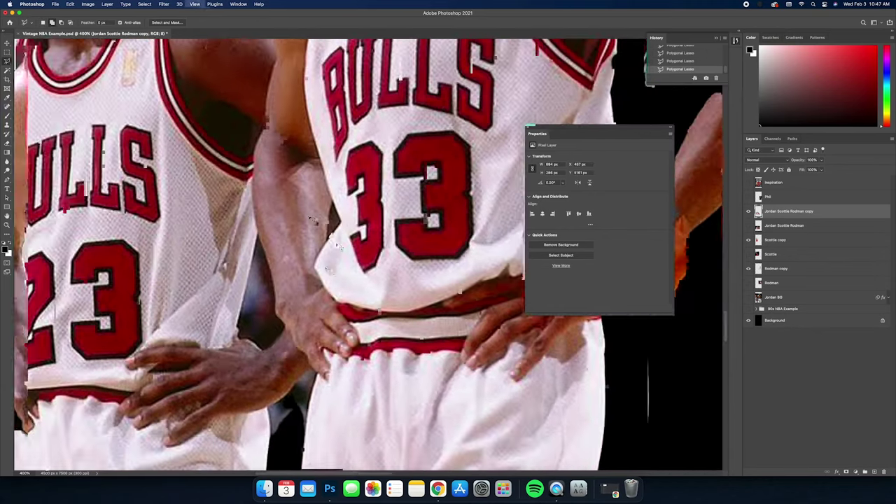
Outline the missing side of Jordan's shorts, copy it from the original Jordan Scottie Rodman layer and merge it into the cutout
scroll(364, 217, "up", 3)
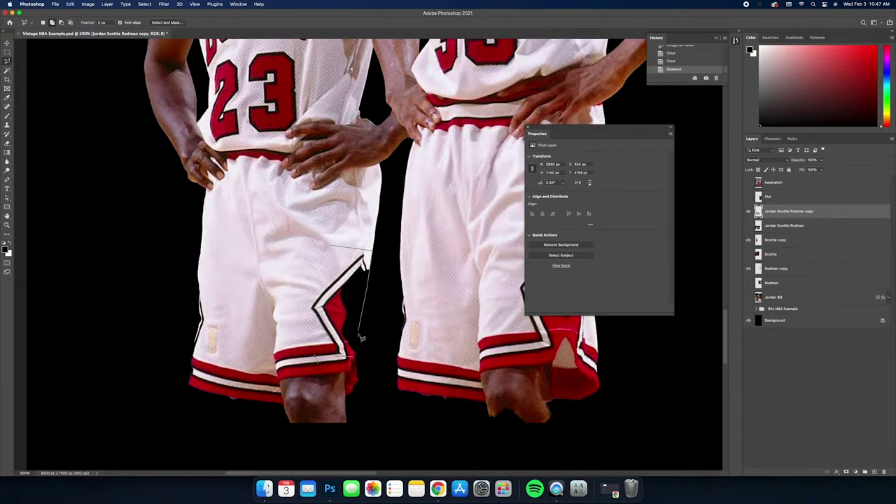
left_click(787, 226)
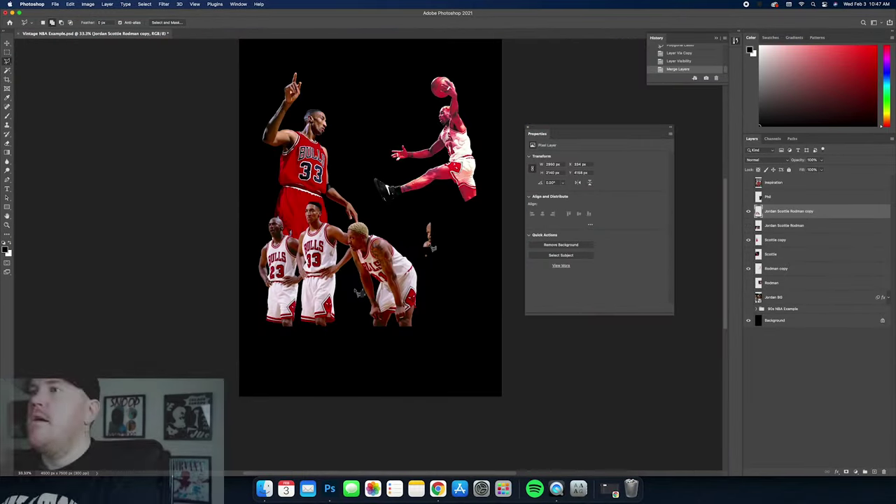
Select the stray leftover fragment beside Rodman with the Rectangular Marquee, delete it and deselect
key("super+equal")
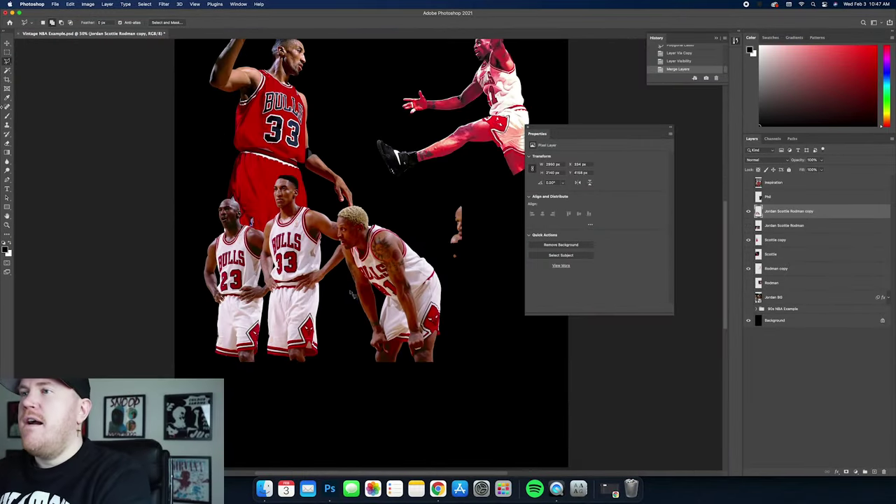
key("m")
left_click_drag(444, 193, 481, 270)
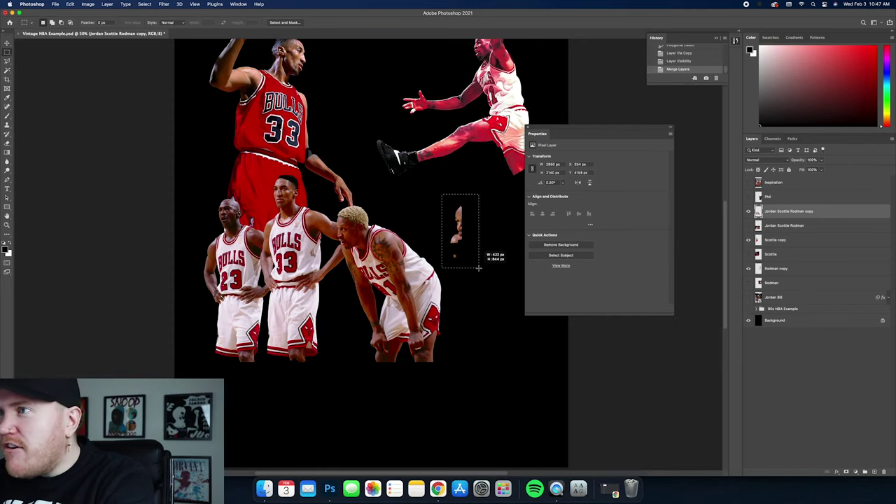
right_click(468, 201)
key("Escape")
key("Delete")
key("super+d")
key("super+0")
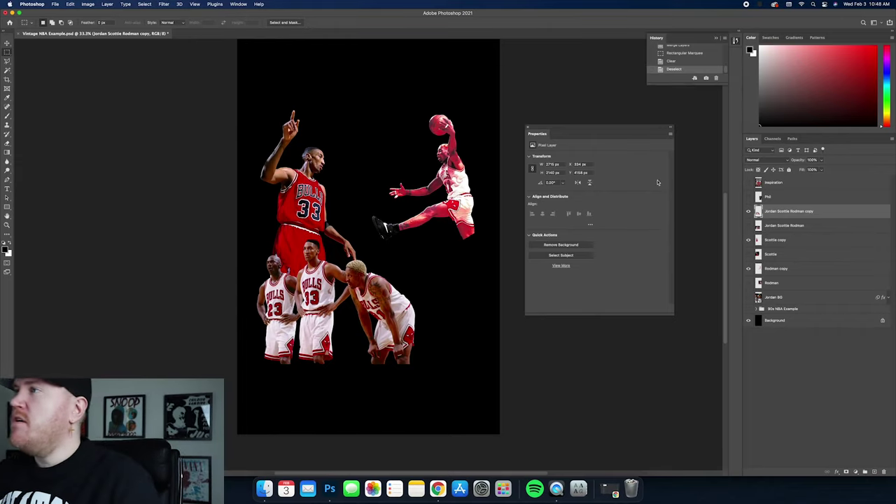
Show the Phil layer, duplicate it, hide the original and remove the background from the copy
left_click(748, 197)
left_click(776, 198)
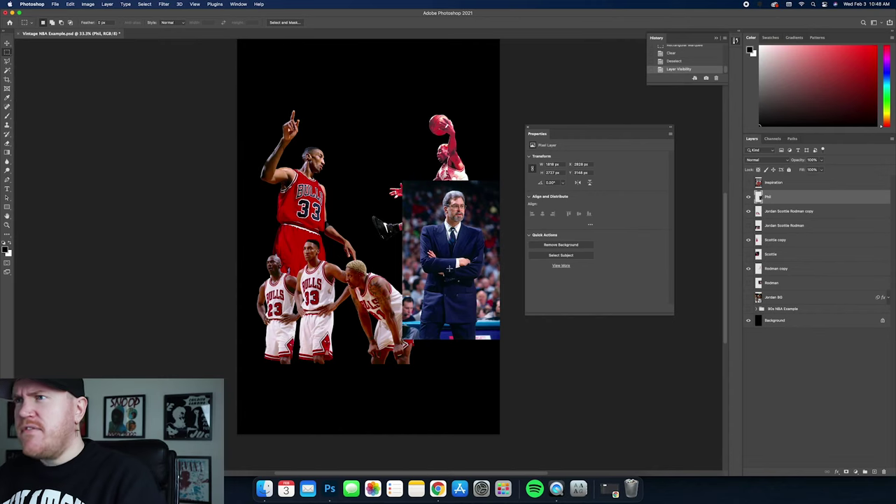
key("super+plus")
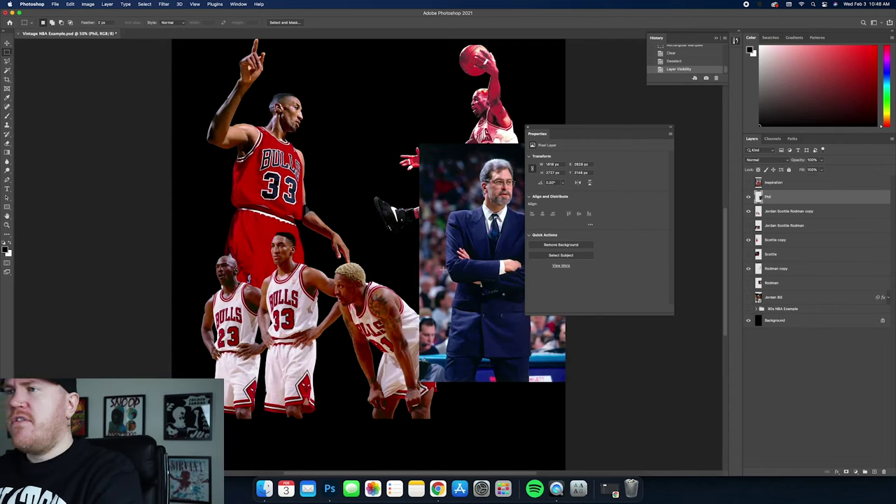
scroll(443, 230, "right", 5)
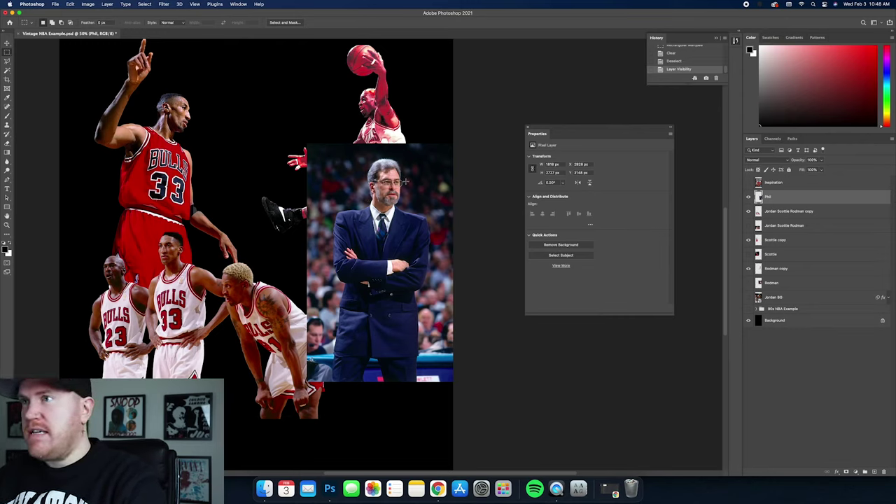
key("v")
key("super+j")
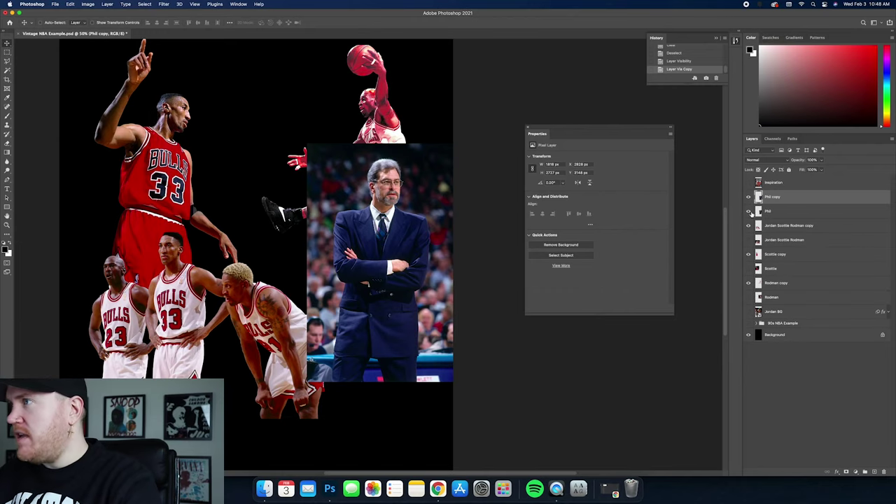
left_click(567, 246)
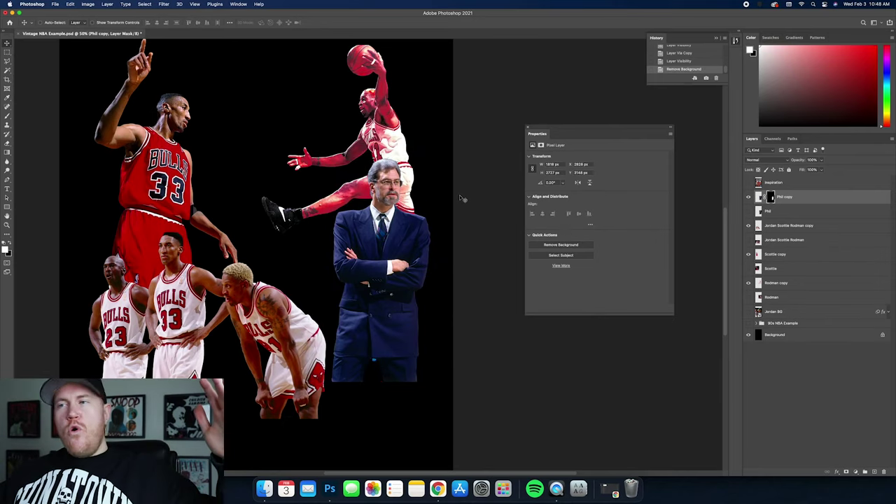
Outline the leftover blue background between Phil's legs with the Polygonal Lasso
scroll(384, 249, "up", 2)
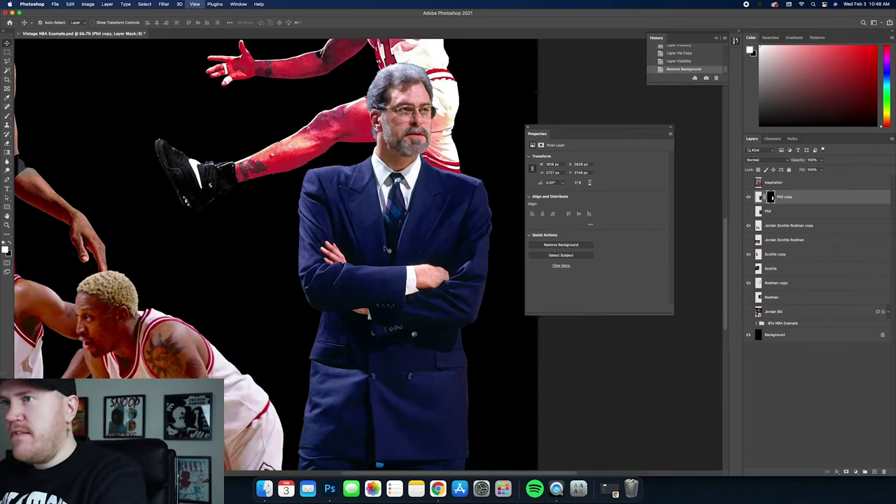
scroll(384, 248, "up", 4)
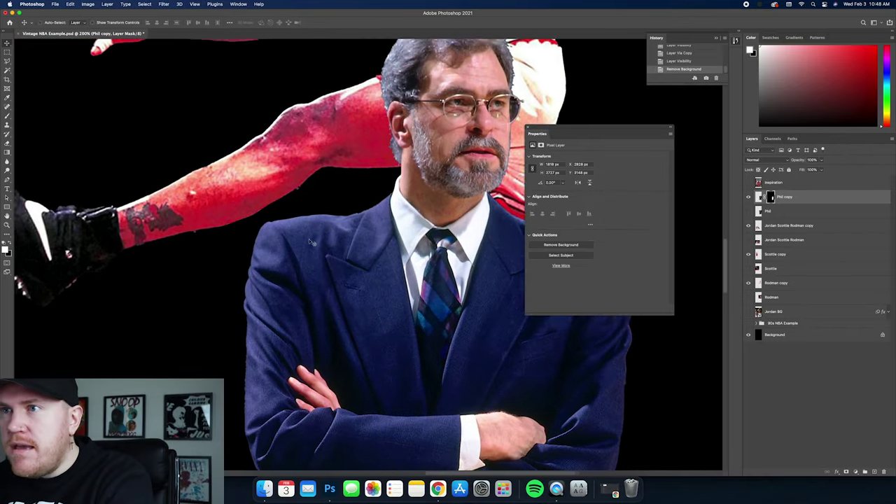
scroll(313, 243, "up", 3)
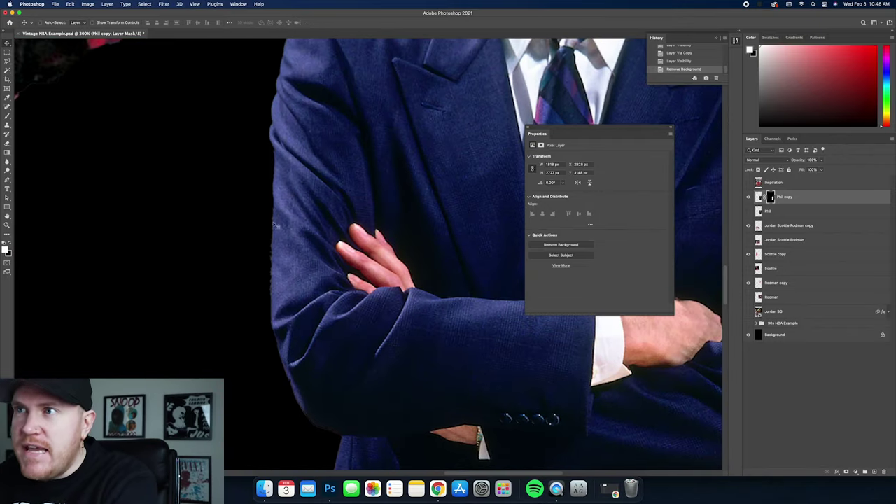
scroll(277, 297, "down", 3)
scroll(272, 274, "down", 5)
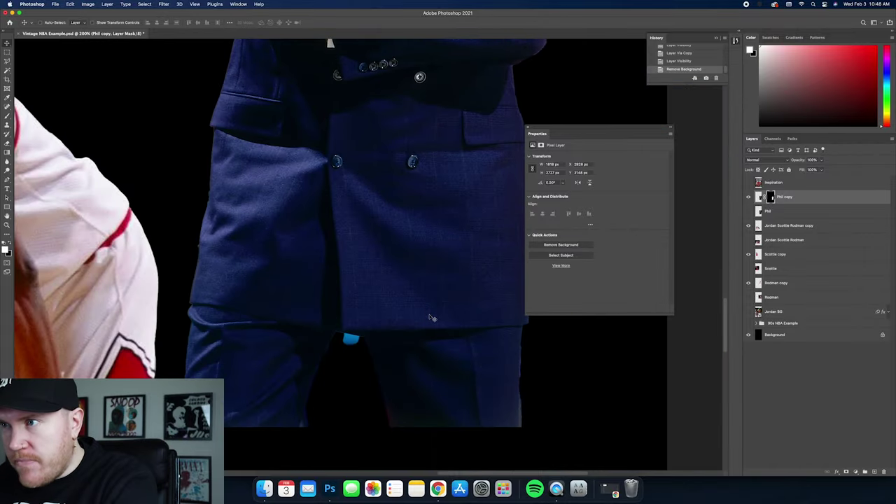
scroll(432, 318, "up", 3)
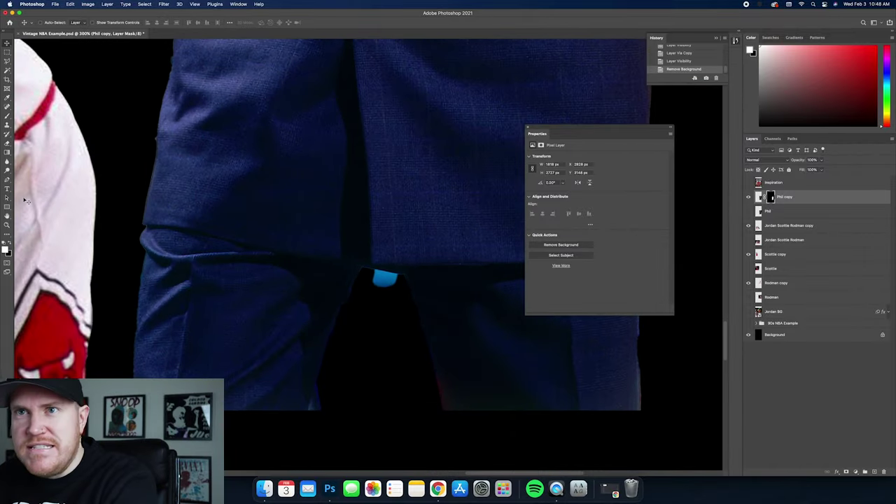
left_click(7, 60)
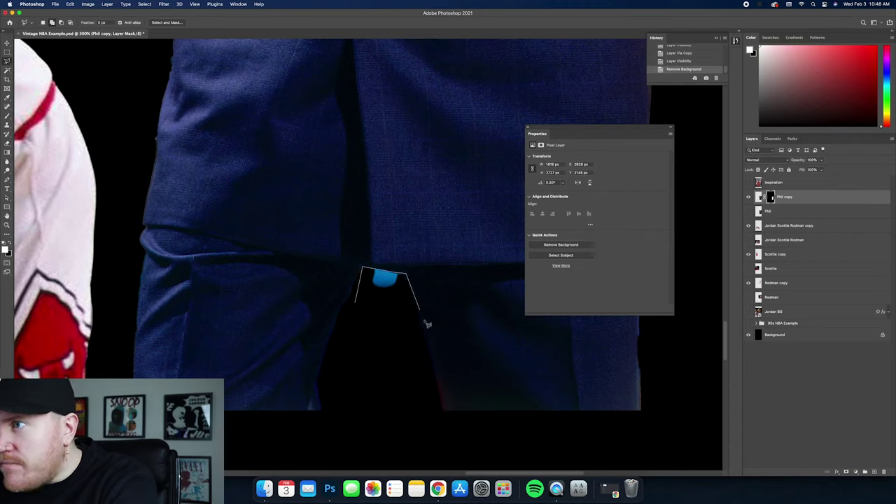
left_click(444, 411)
double_click(352, 388)
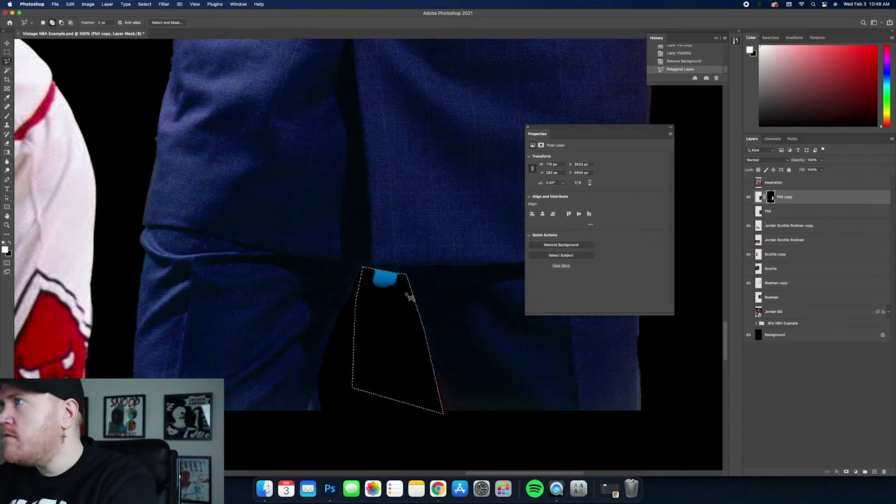
Convert the Phil copy layer to a smart object, rasterize it, and clear the selected area between the legs
right_click(805, 197)
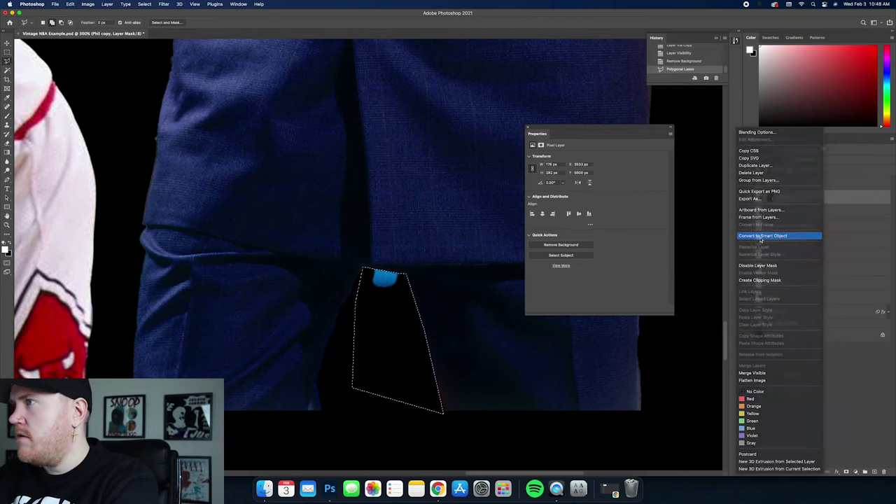
left_click(762, 236)
right_click(813, 197)
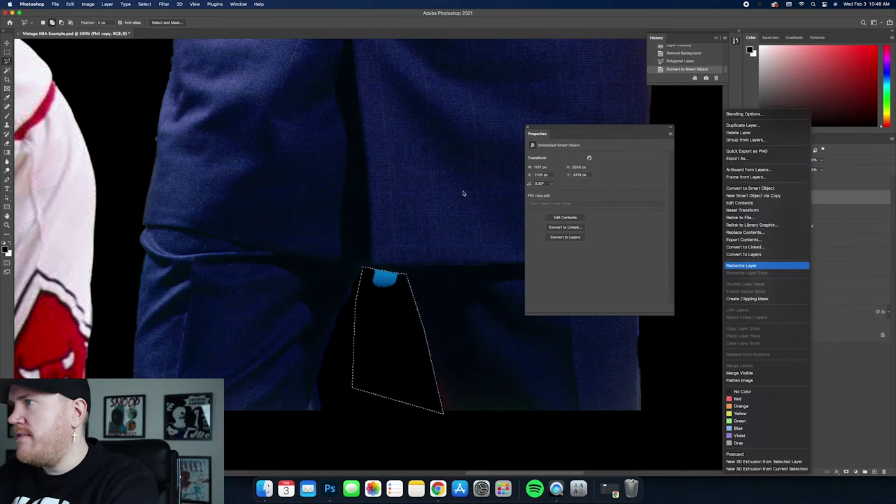
key("Return")
right_click(410, 180)
key("Delete")
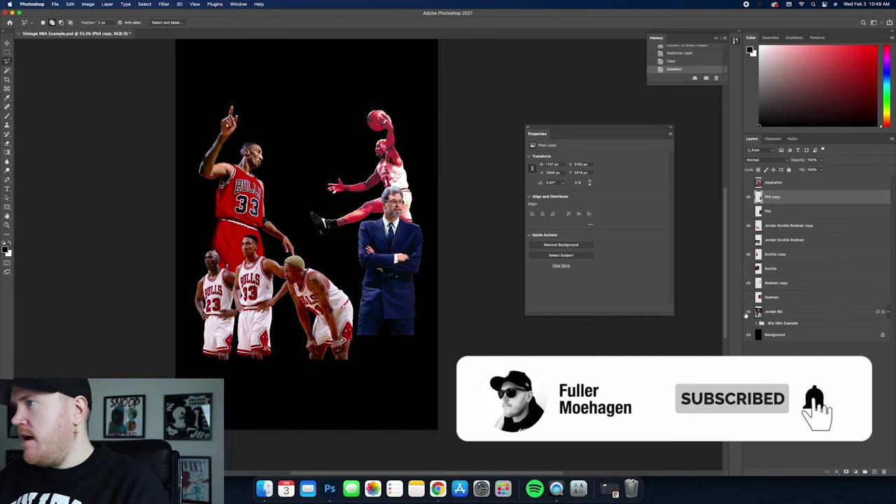
Show the Jordan BG layer and group the source photo and cutout layers together
left_click(748, 311)
left_click(759, 313)
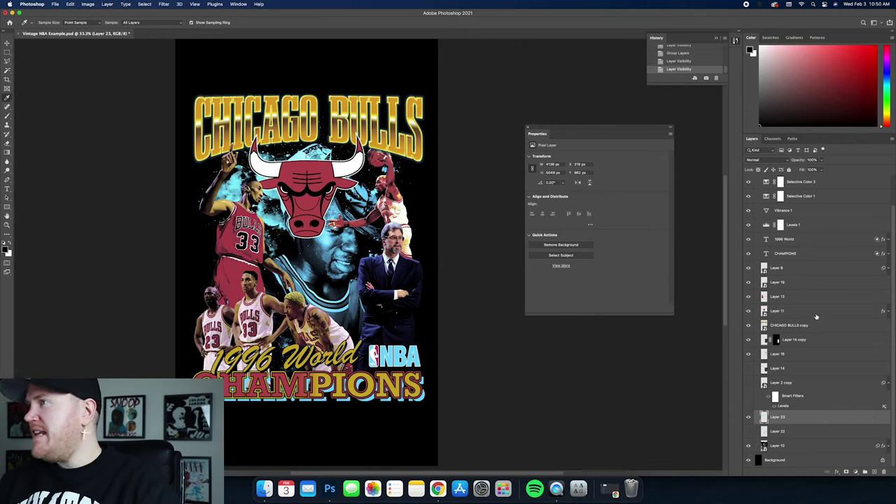
Compare the 90s NBA Example design with the Inspiration shirt photo
scroll(816, 317, "up", 2)
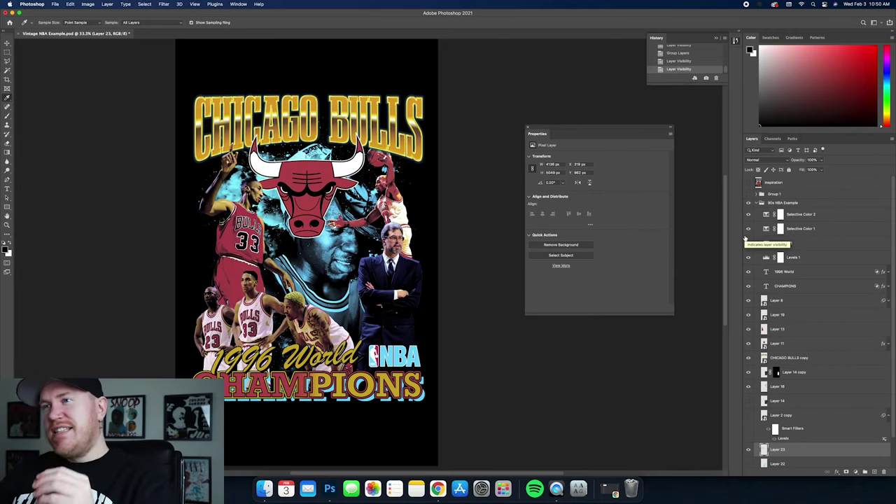
left_click(748, 182)
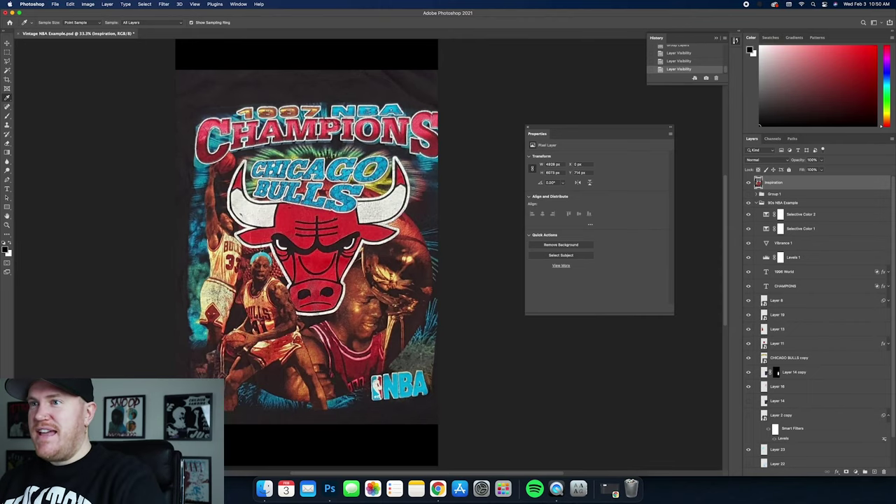
left_click(748, 182)
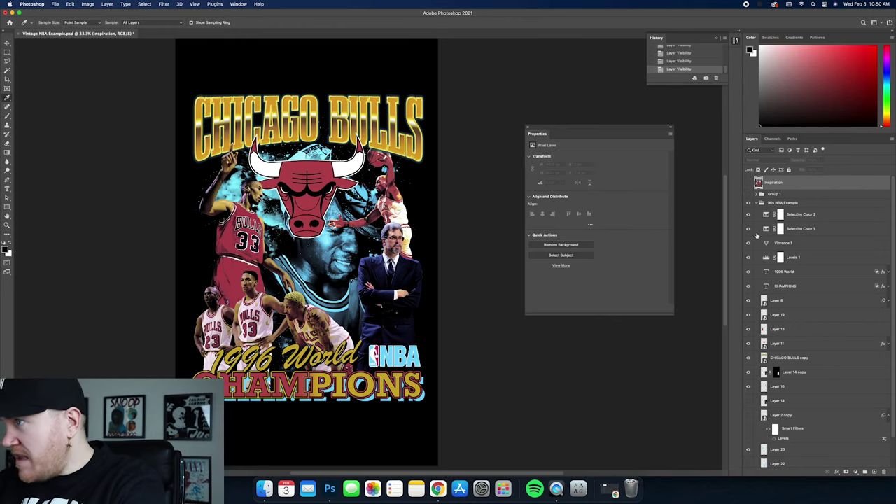
Sample the light blue of the NBA logo on the Inspiration shirt photo as the foreground colour, then hide the photo again
left_click(747, 184)
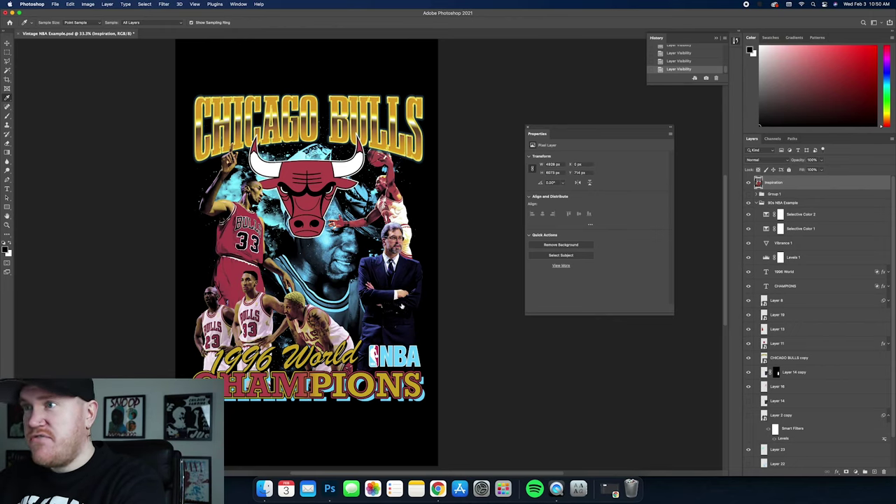
left_click(388, 381)
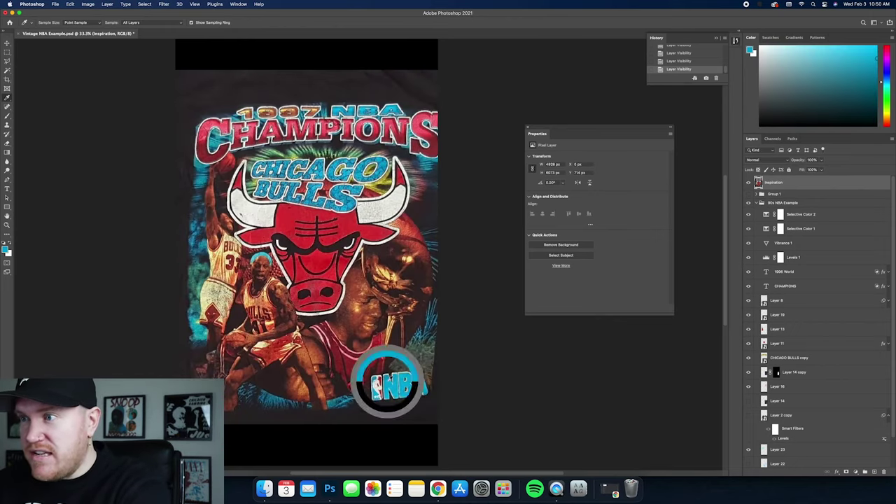
left_click_drag(8, 98, 31, 98)
left_click(388, 382)
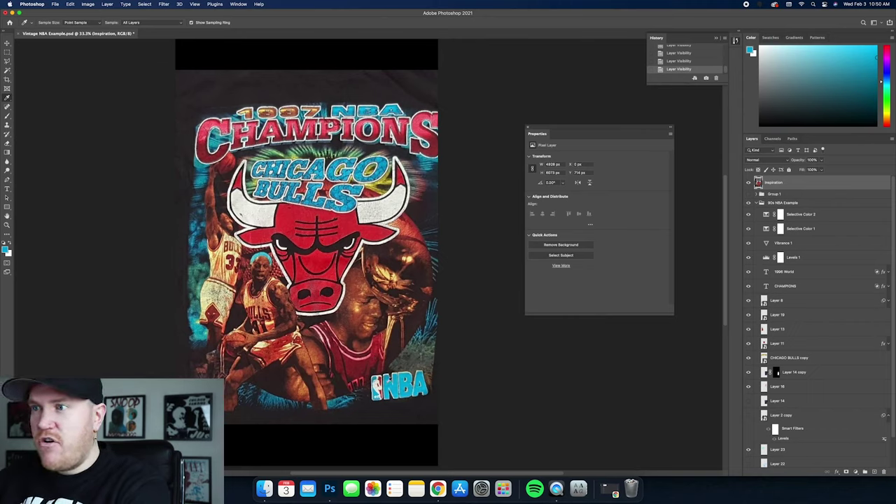
left_click(389, 382)
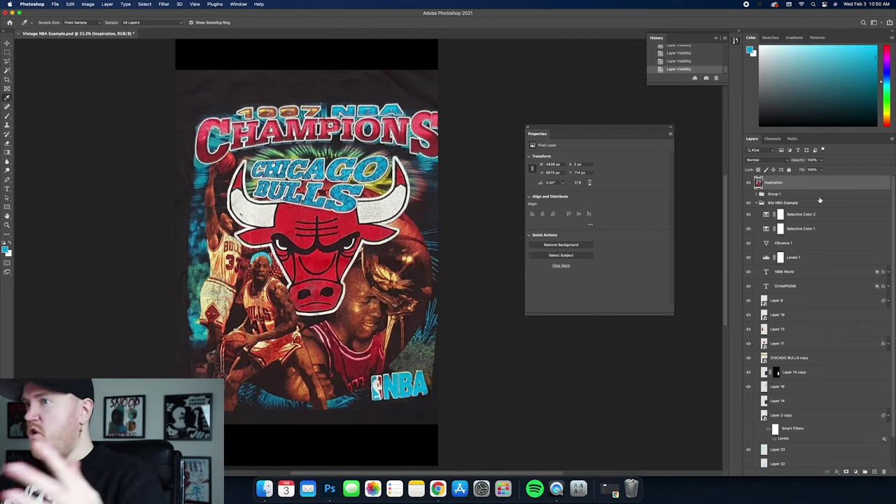
left_click(748, 182)
Hide the 90s NBA Example group, show and expand Group 1, and select its Jordan BG layer
left_click(761, 203)
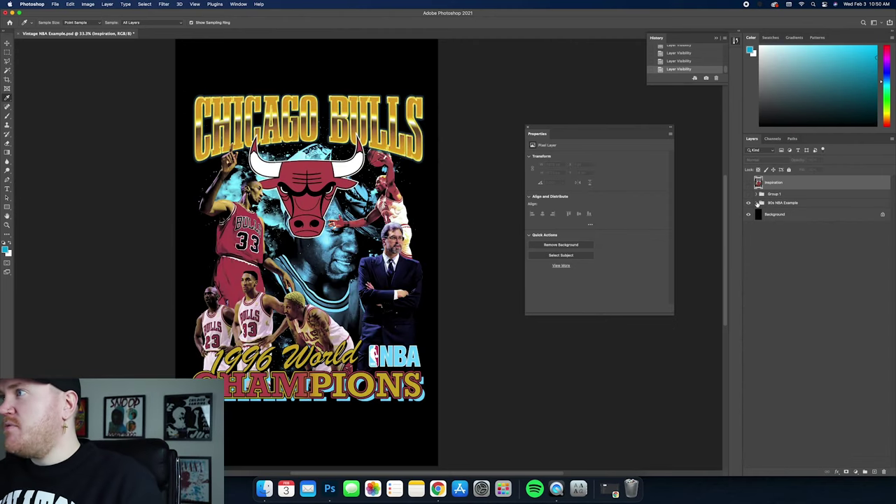
left_click(748, 202)
left_click(749, 194)
key("v")
left_click(756, 194)
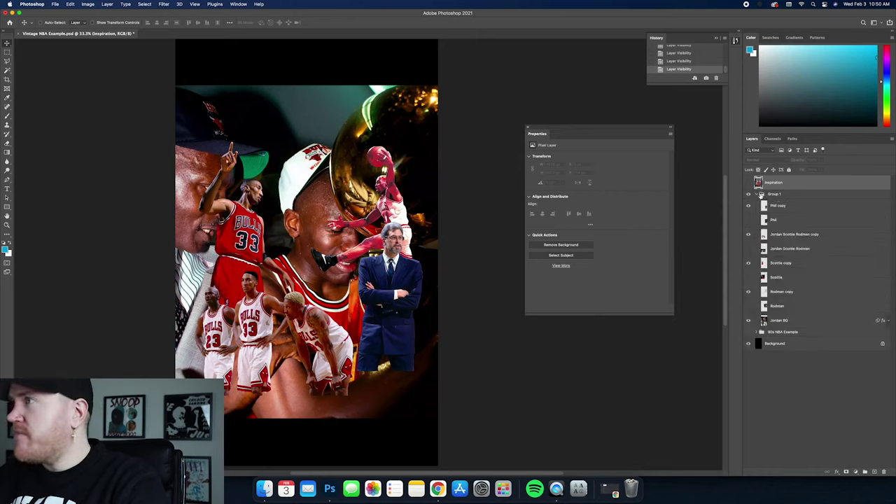
left_click(806, 321)
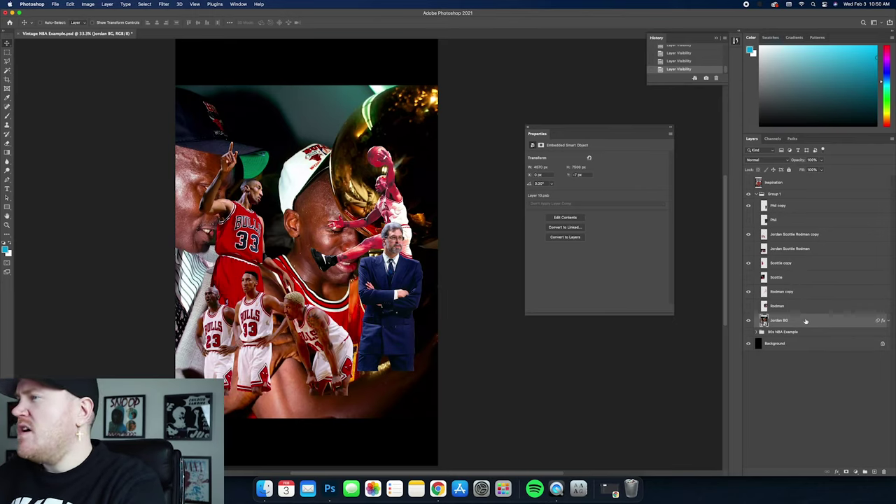
Review the 90s NBA Example design and its layers, then return to the expanded Group 1
left_click(756, 194)
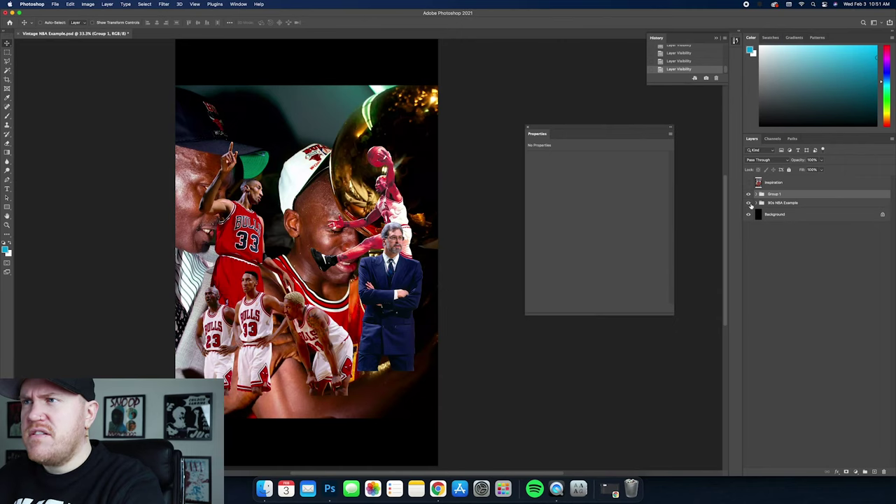
left_click(750, 196)
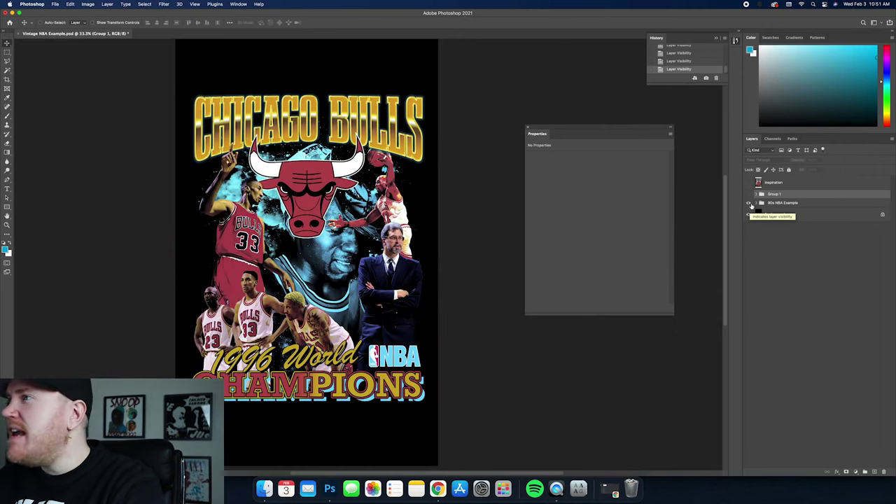
left_click(762, 202)
left_click(7, 62)
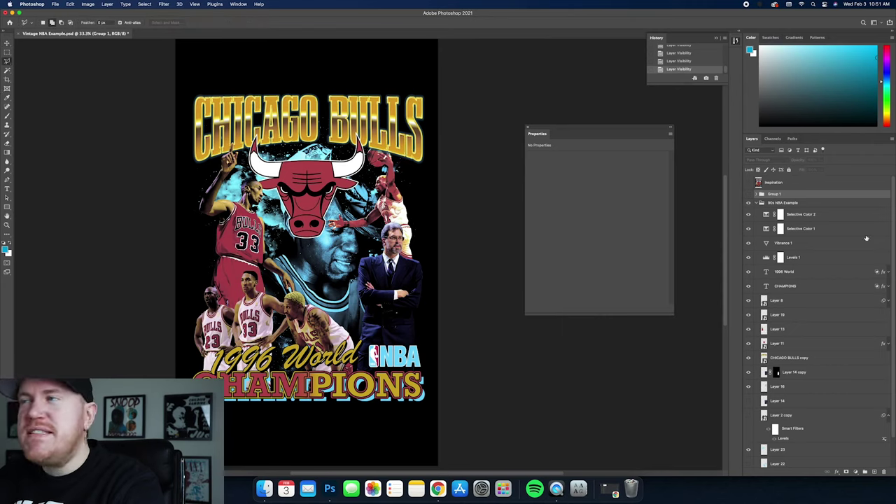
left_click(755, 204)
left_click(758, 203)
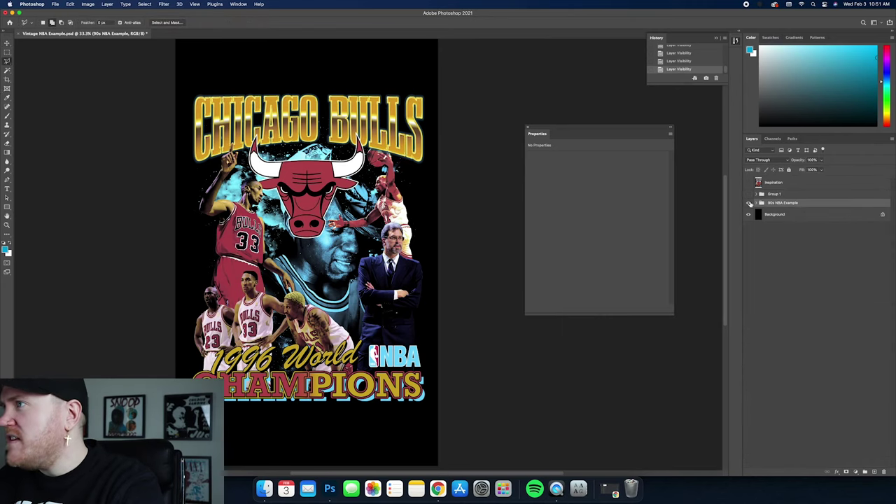
left_click(749, 203)
left_click(748, 194)
left_click(762, 194)
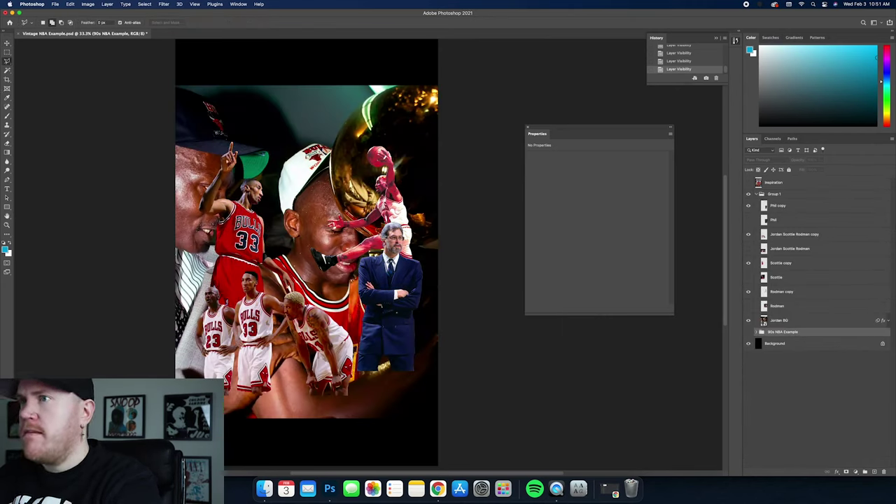
Select the stray red leg over the large Jordan face with a polygonal lasso, delete it from the Rodman copy layer, and deselect
left_click(297, 245)
left_click(327, 286)
left_click(392, 255)
left_click(297, 245)
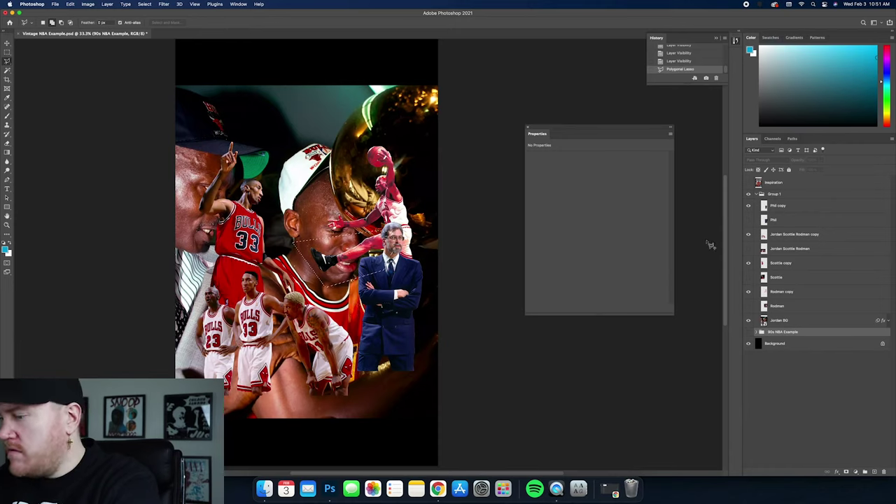
left_click(798, 292)
key("Delete")
right_click(384, 186)
left_click(391, 186)
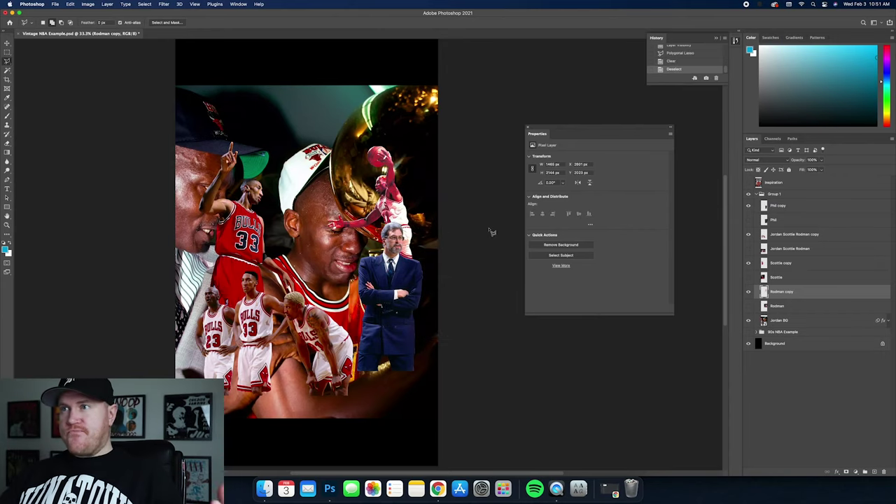
key("v")
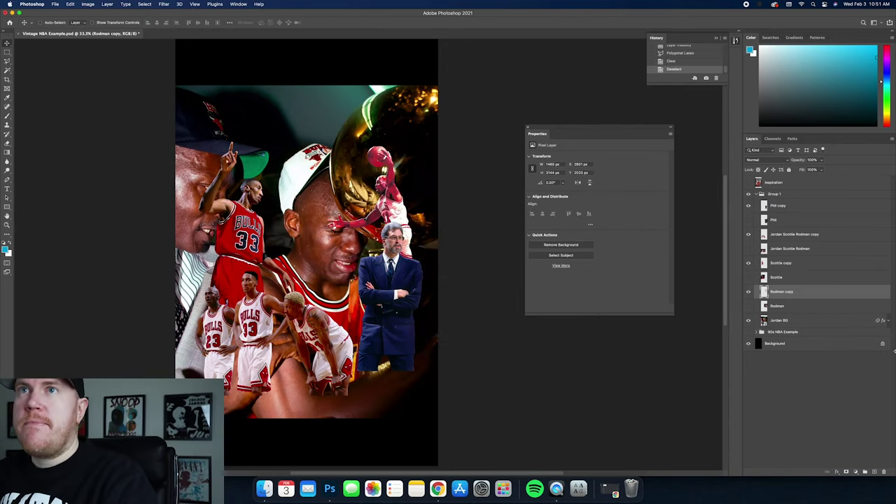
Convert the Jordan BG layer to black and white with the Default preset
left_click(801, 322)
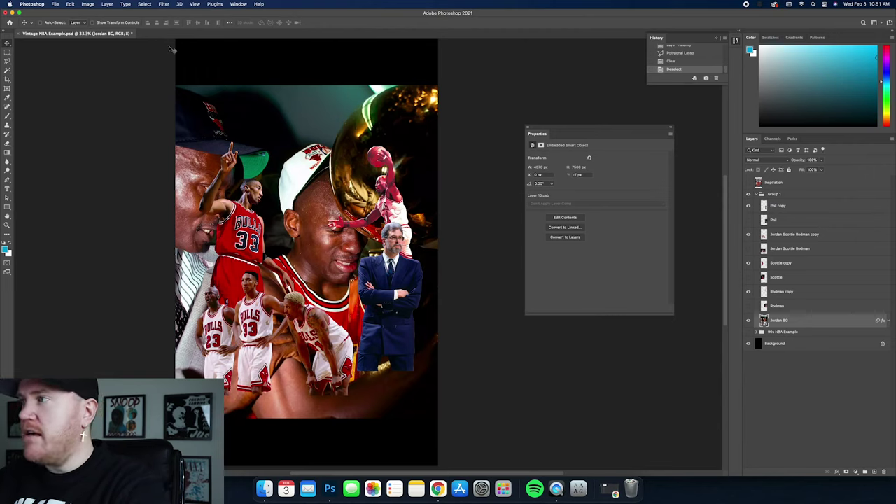
left_click(87, 3)
mouse_move(103, 24)
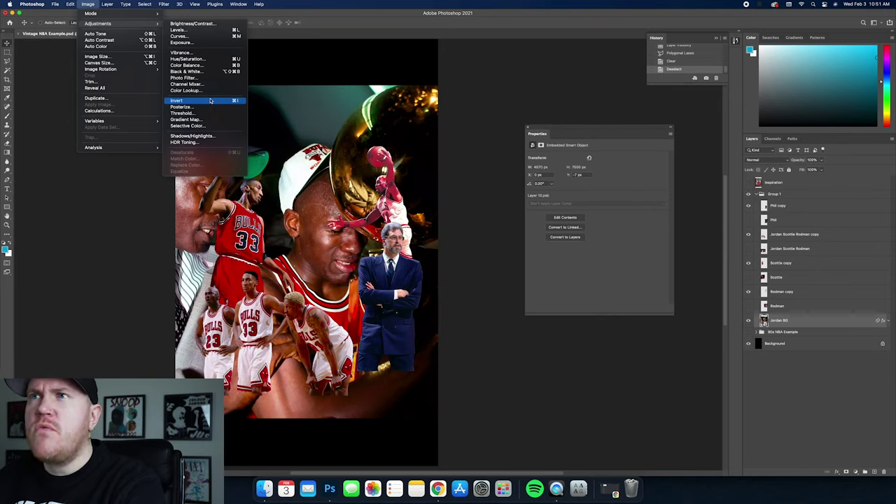
left_click(199, 71)
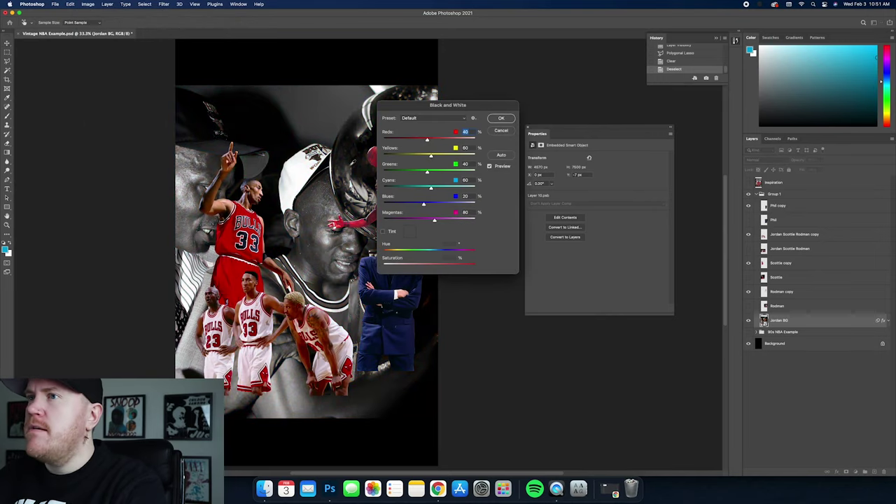
left_click_drag(425, 100, 563, 207)
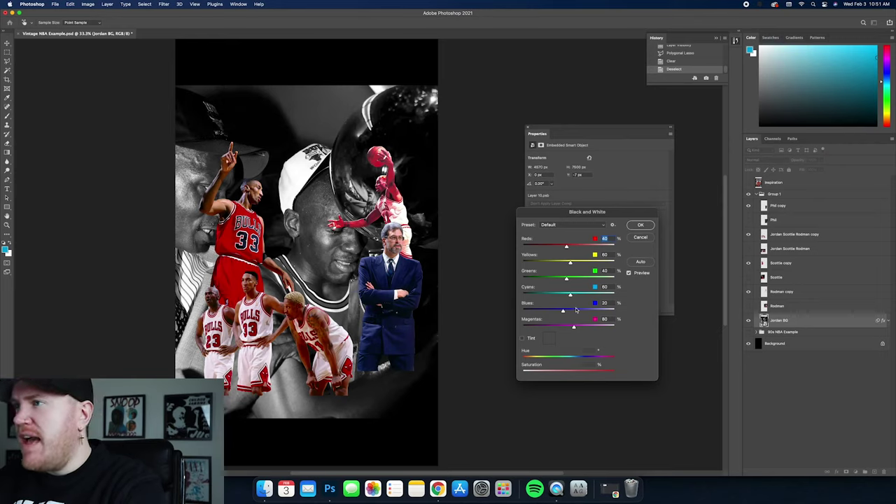
left_click(642, 228)
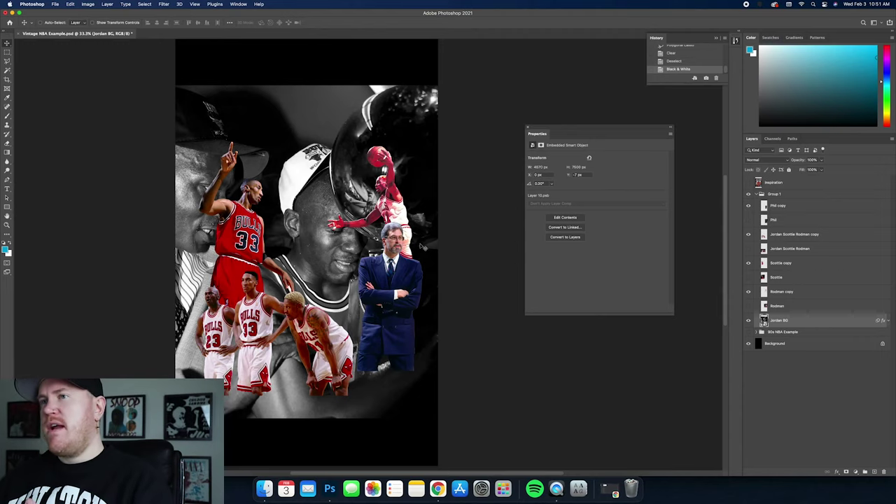
Increase the Jordan BG layer's contrast with Levels, using input levels 38, 0.72 and 207
left_click(87, 4)
mouse_move(98, 23)
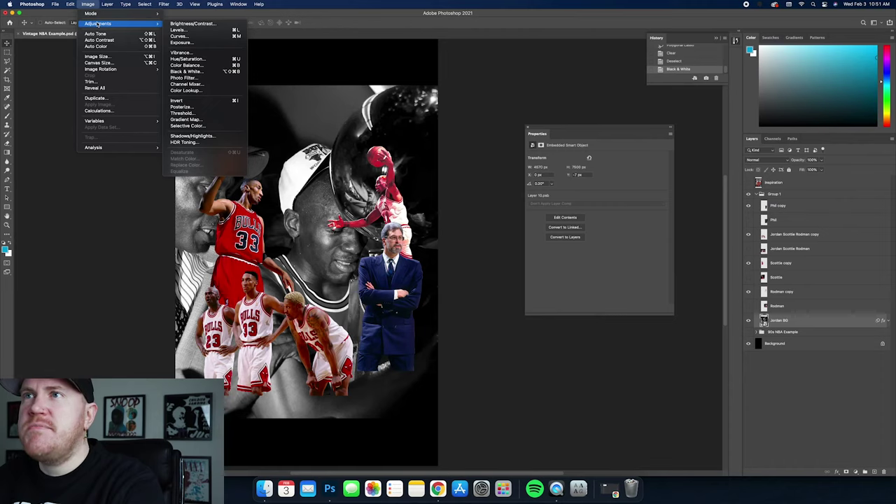
left_click(497, 208)
key("super+l")
left_click_drag(447, 119, 569, 260)
left_click_drag(504, 340, 515, 341)
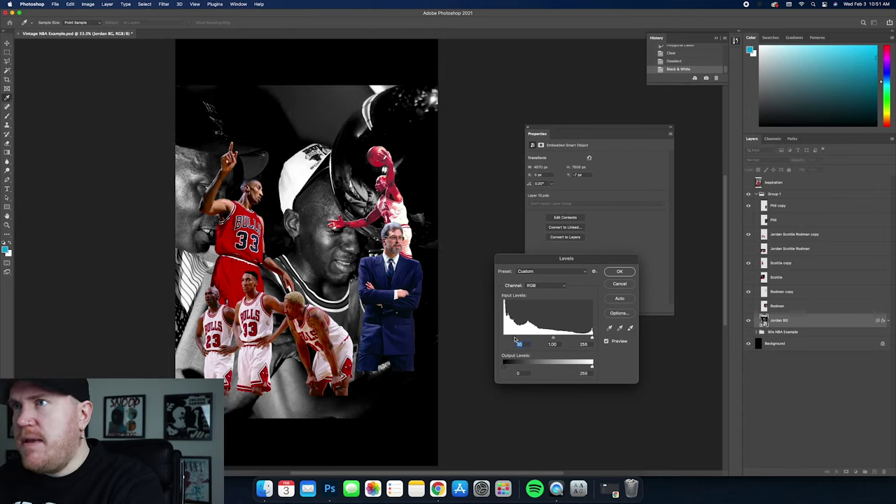
mouse_move(553, 340)
left_mouse_down()
mouse_move(588, 339)
mouse_move(554, 339)
left_mouse_up()
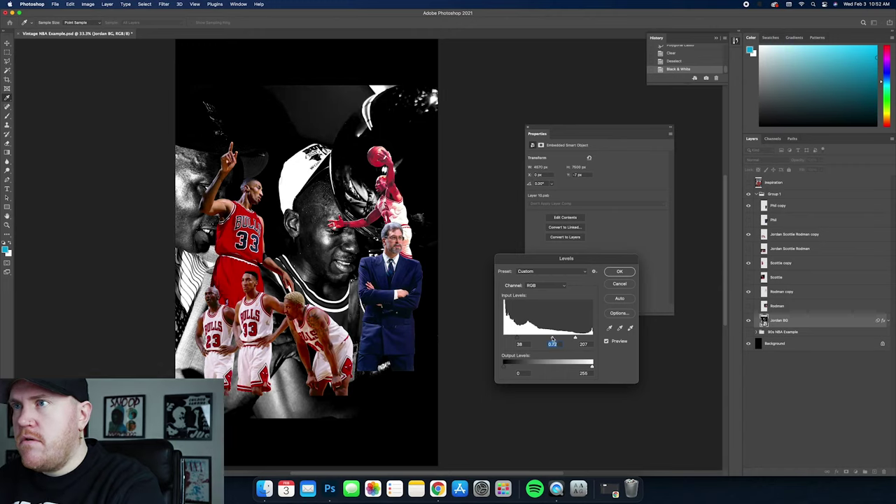
left_click(618, 275)
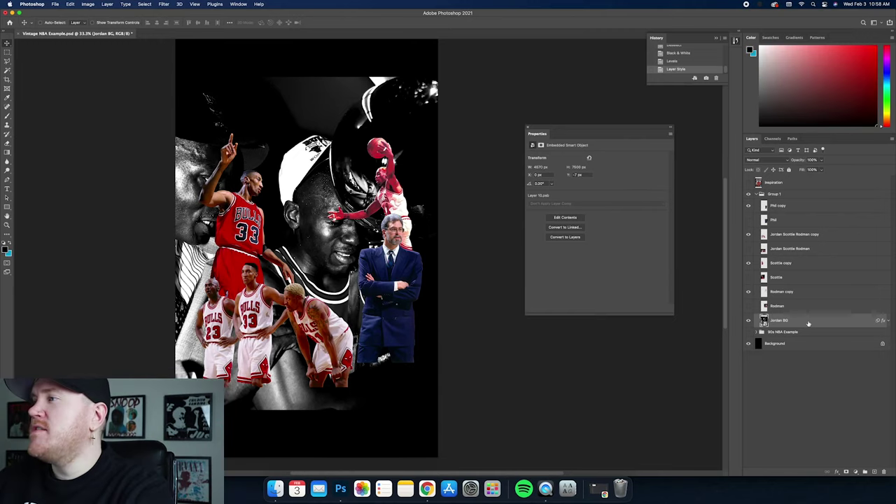
Add a black foreground-to-transparent Gradient Overlay to the Jordan BG layer, Linear at 90° with a scale of 10%
double_click(810, 323)
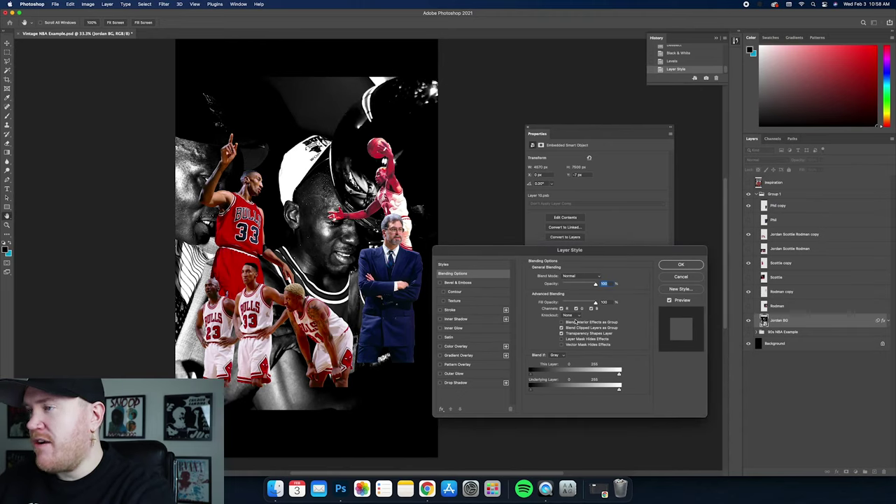
left_click(458, 355)
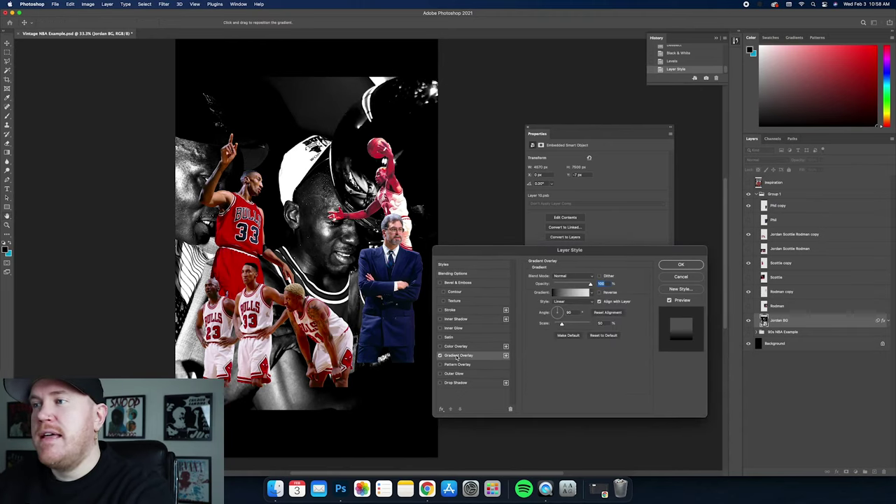
left_click(590, 293)
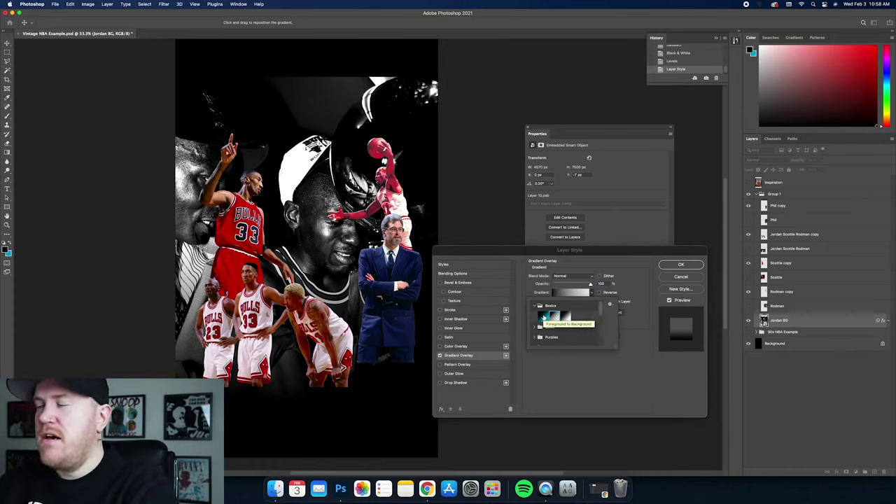
left_click(545, 318)
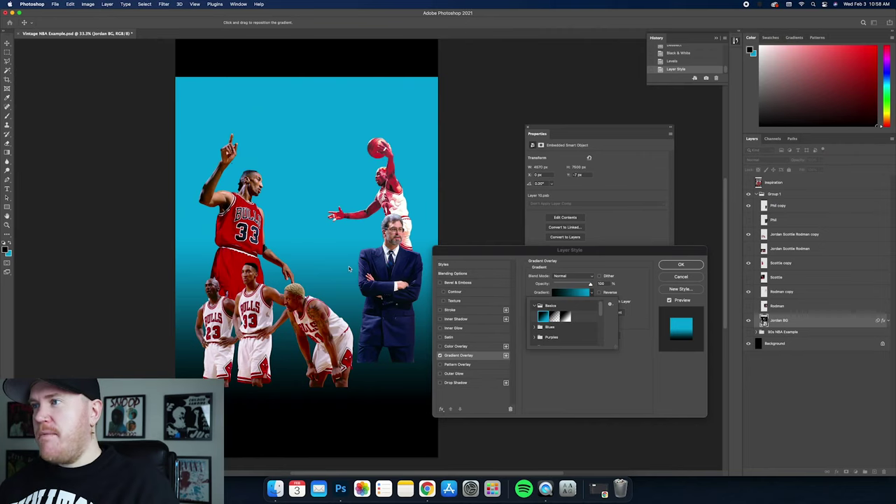
left_click(555, 316)
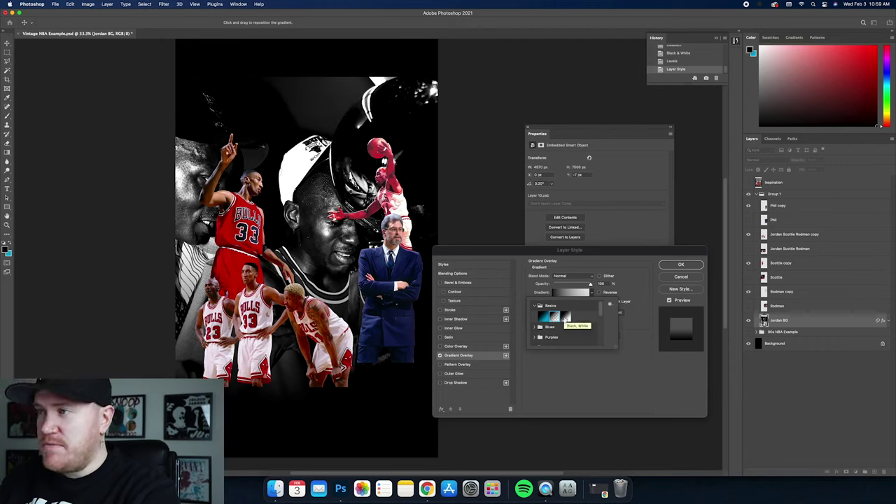
left_click(570, 252)
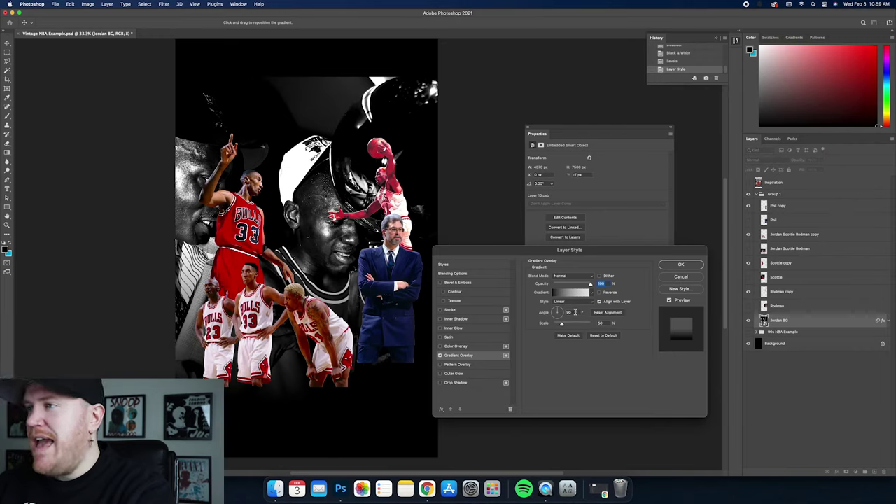
left_click_drag(560, 325, 529, 326)
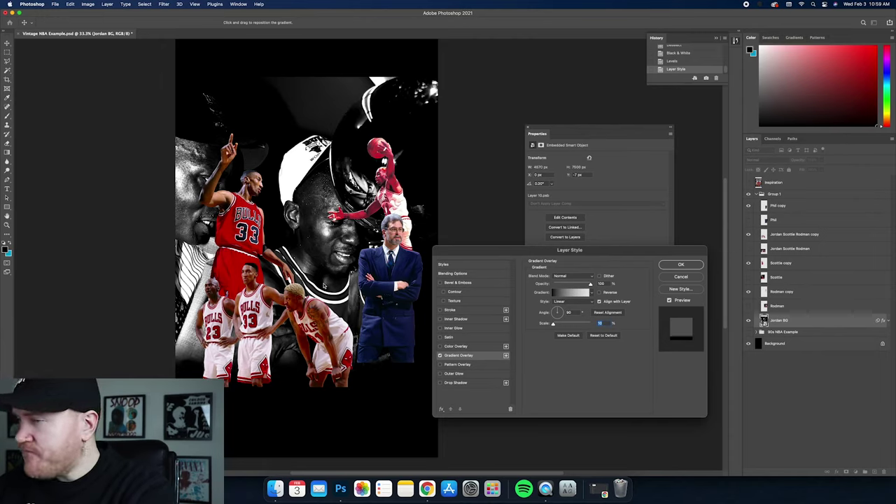
Duplicate the Gradient Overlay and set the copy's angle to 0° to fade the left side of the Jordan background
left_click(506, 356)
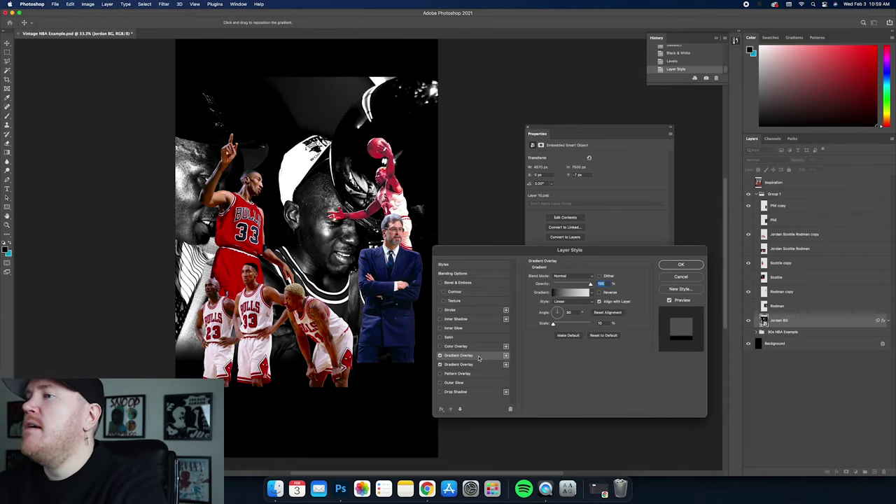
key("Tab")
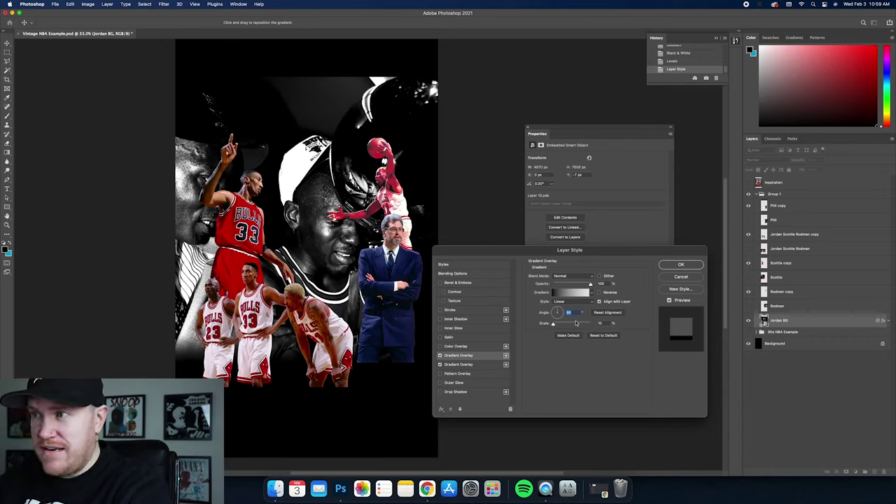
type("0")
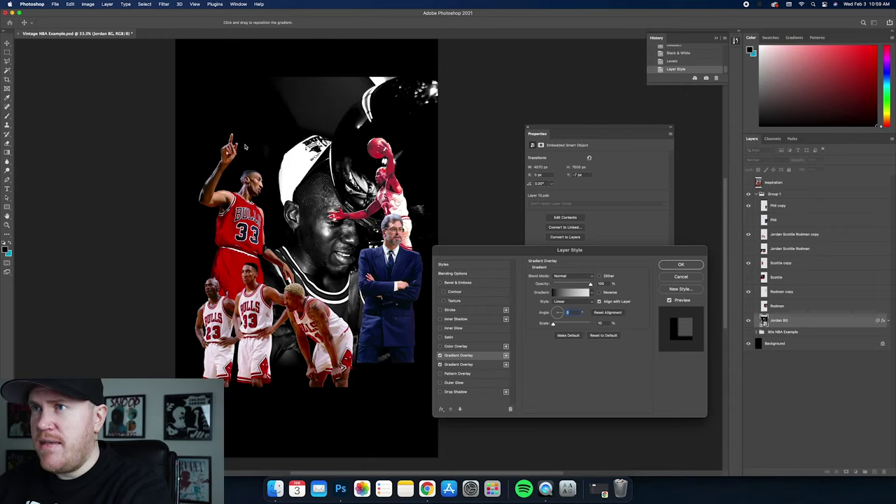
Add a third Gradient Overlay, reversed at 0°, and move its fade to the right edge of the Jordan background
left_click(506, 357)
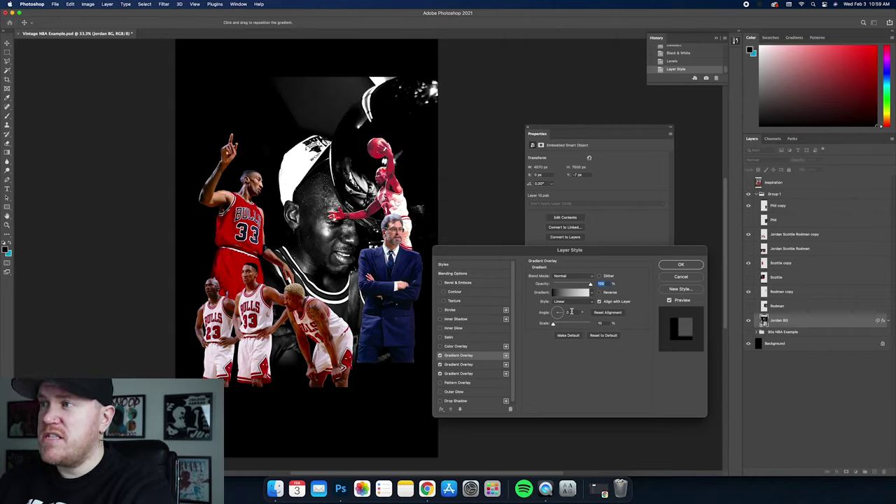
left_click(600, 293)
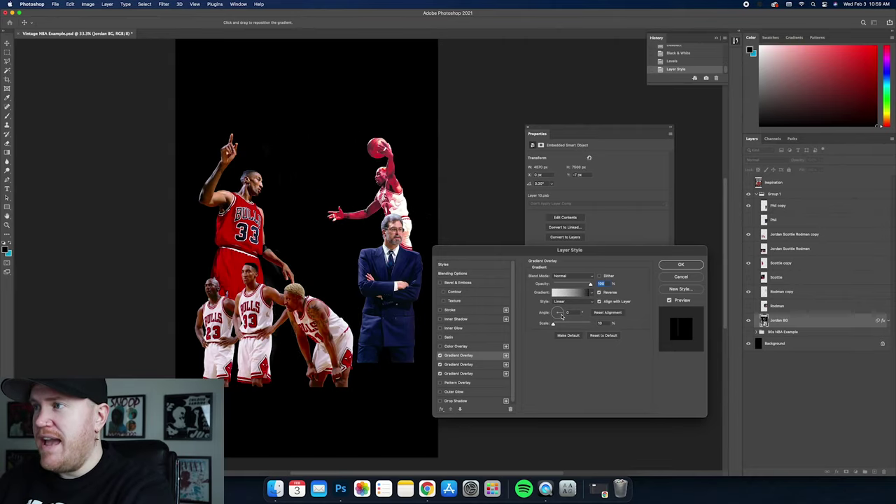
left_click_drag(562, 317, 554, 315)
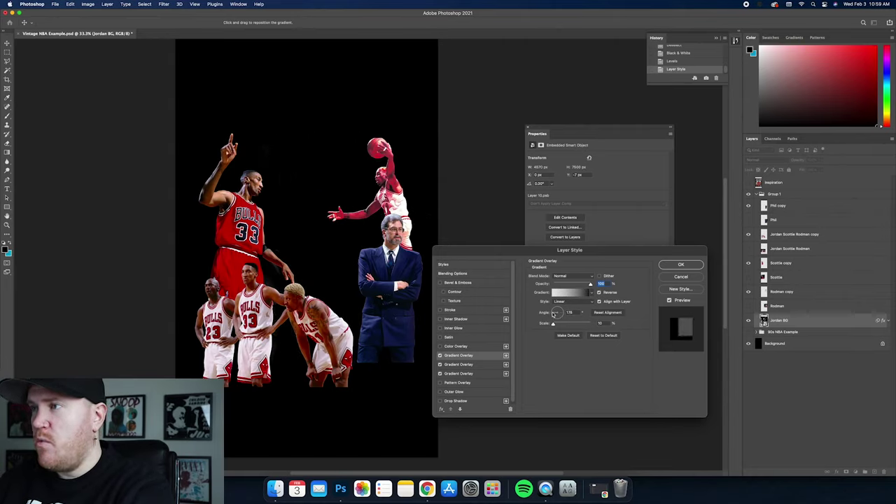
left_click(555, 315)
double_click(571, 312)
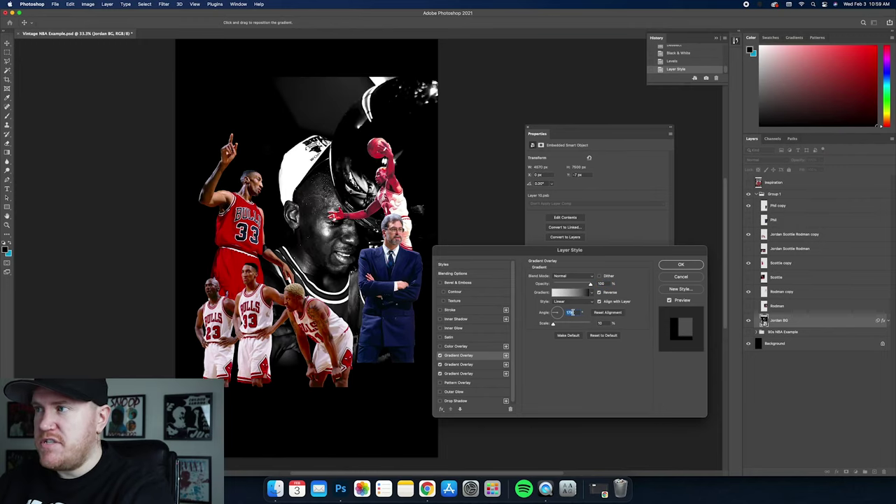
type("0")
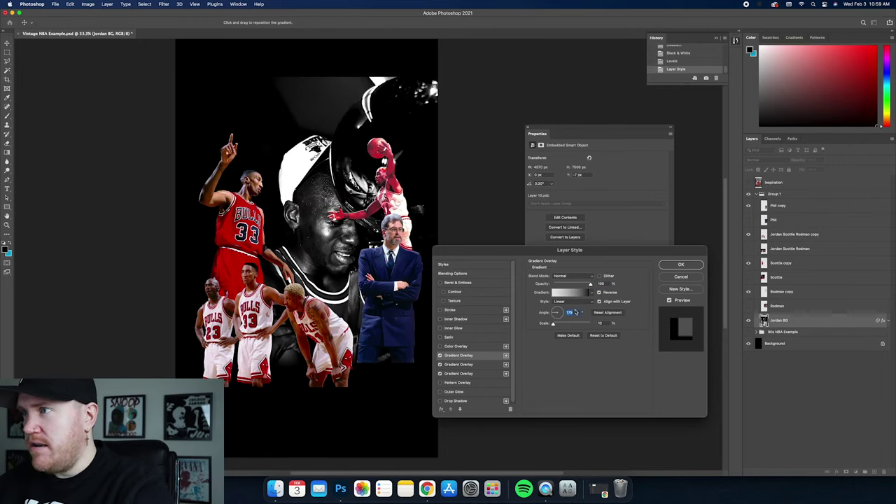
left_click(599, 292)
left_click(599, 293)
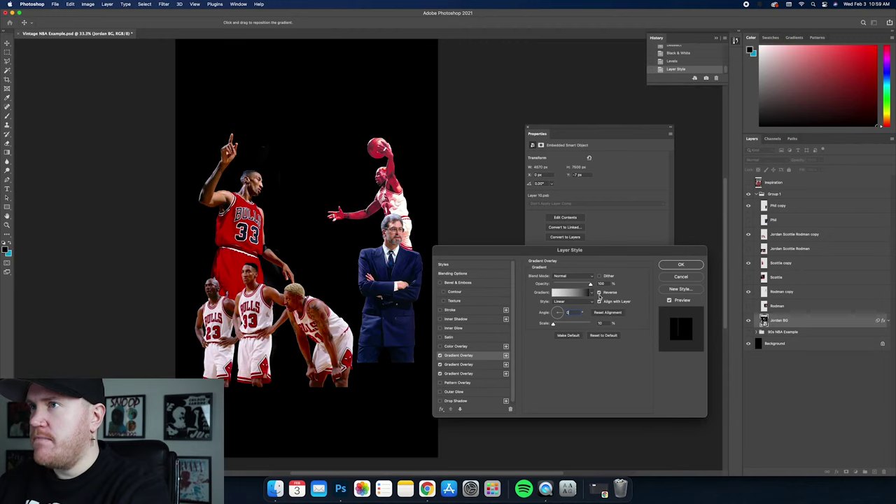
left_click_drag(261, 139, 417, 127)
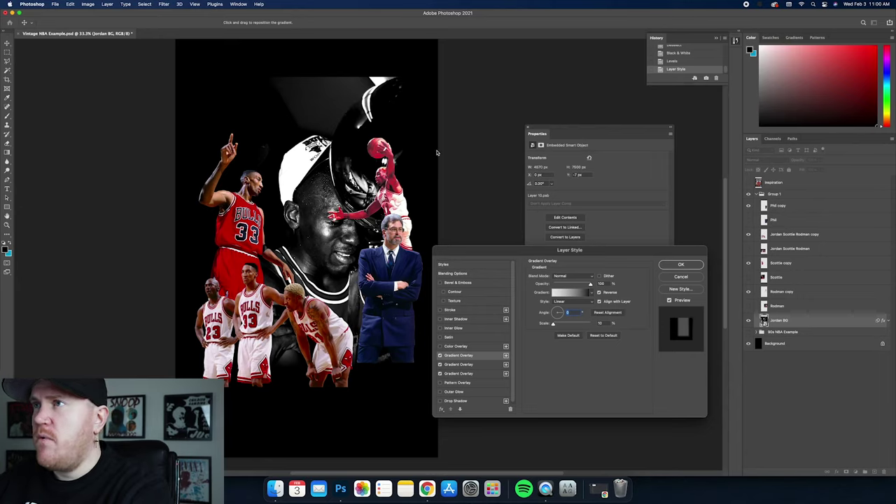
Add a fourth Gradient Overlay, reversed at 90°, and position its fade along the upper edge of the Jordan background
left_click(506, 356)
double_click(569, 312)
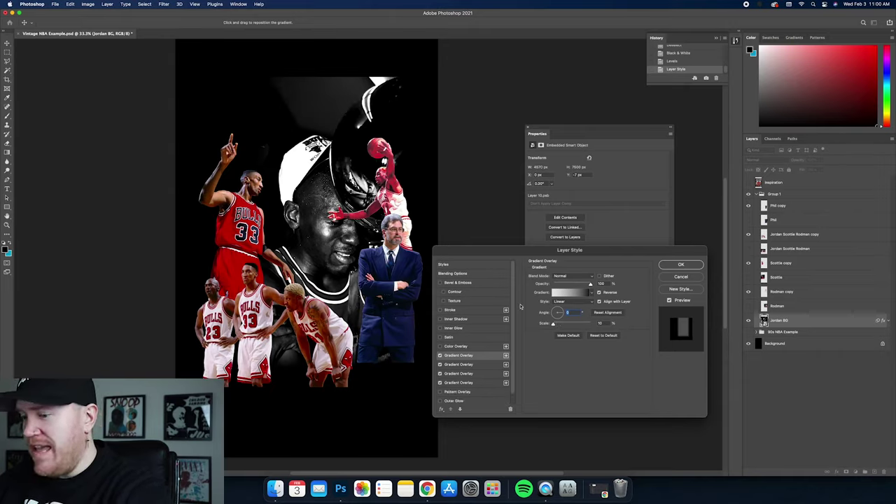
left_click(599, 293)
left_click(599, 294)
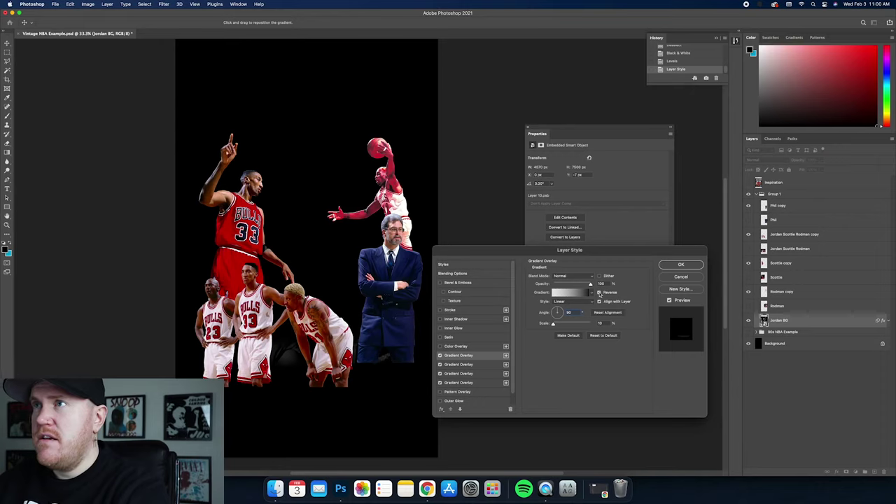
left_click(600, 294)
left_click(599, 294)
left_click(600, 294)
left_click(599, 293)
left_click_drag(332, 133, 329, 175)
left_click_drag(333, 212, 329, 105)
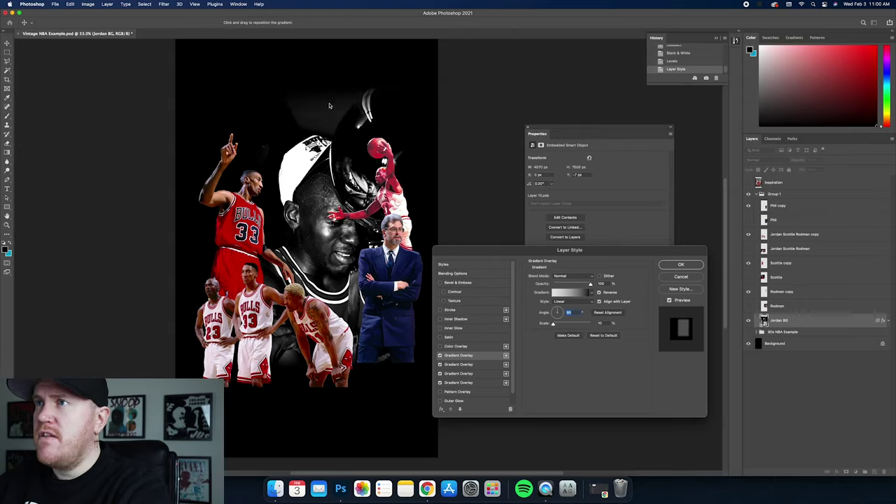
Set the fourth Gradient Overlay's angle to -90°, turn off Reverse, and reposition its fade above the white cap
type("-90")
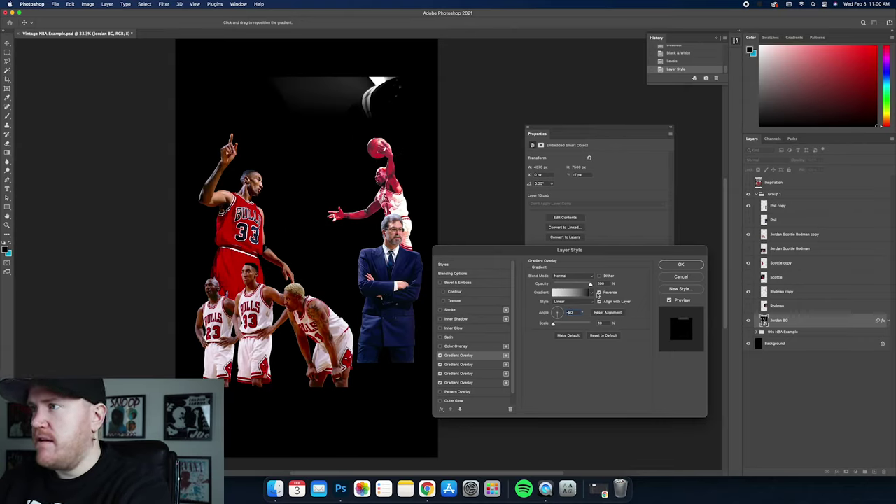
left_click(600, 293)
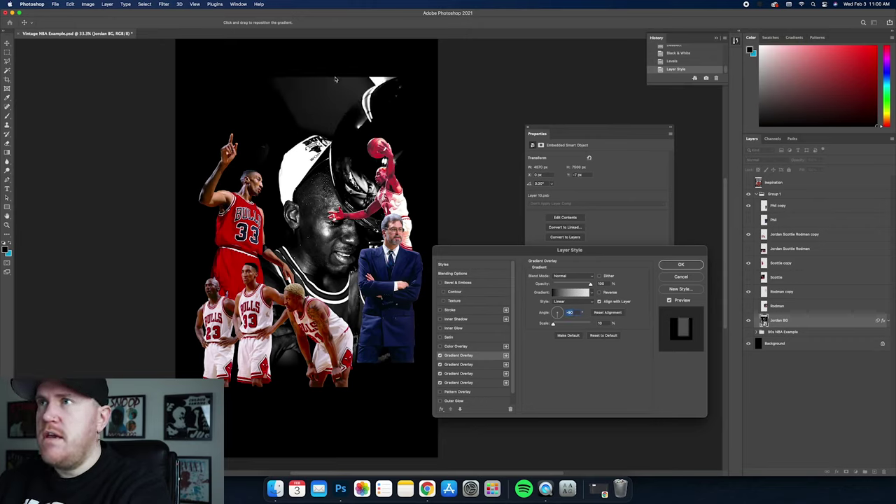
mouse_move(337, 103)
left_mouse_down()
mouse_move(315, 137)
mouse_move(327, 84)
mouse_move(322, 108)
left_mouse_up()
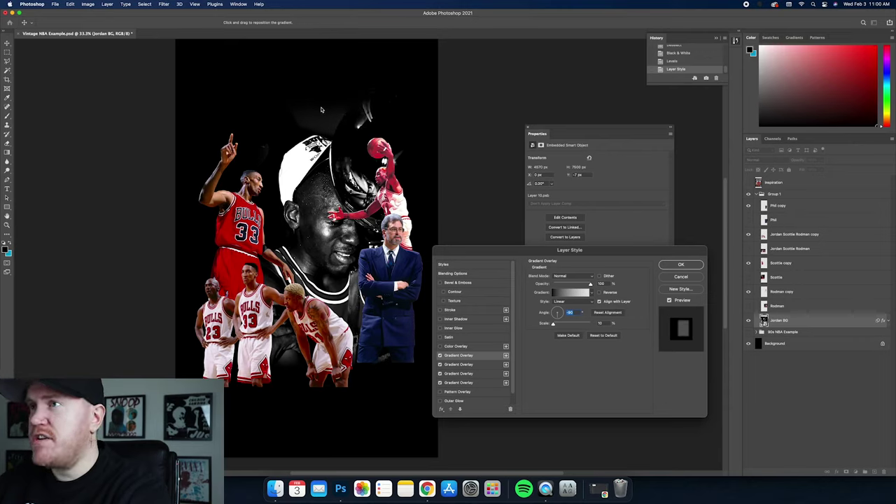
Reposition the fourth gradient overlay's fade along the upper edge of the Jordan background and apply the layer style
left_click_drag(322, 109, 376, 124)
left_click(696, 265)
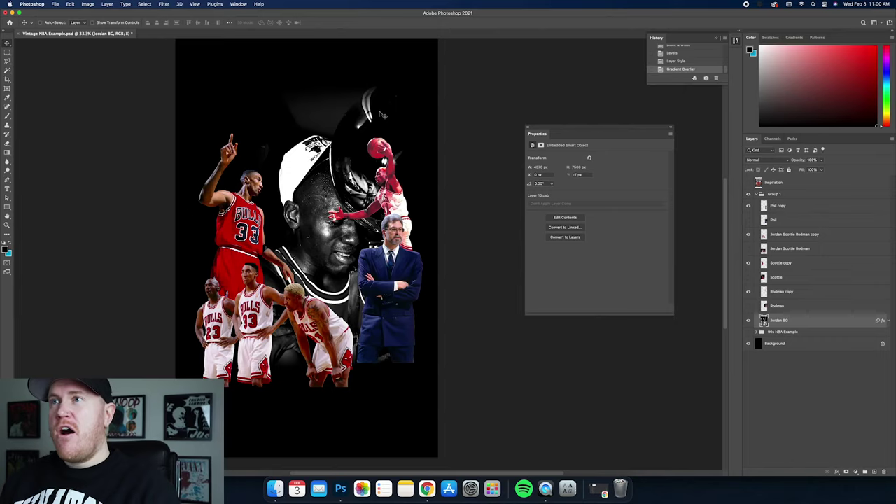
Add a Color Overlay to the Jordan BG layer in Overlay blend mode with the cyan-blue colour #00a9d8
double_click(813, 320)
left_click_drag(517, 253, 519, 261)
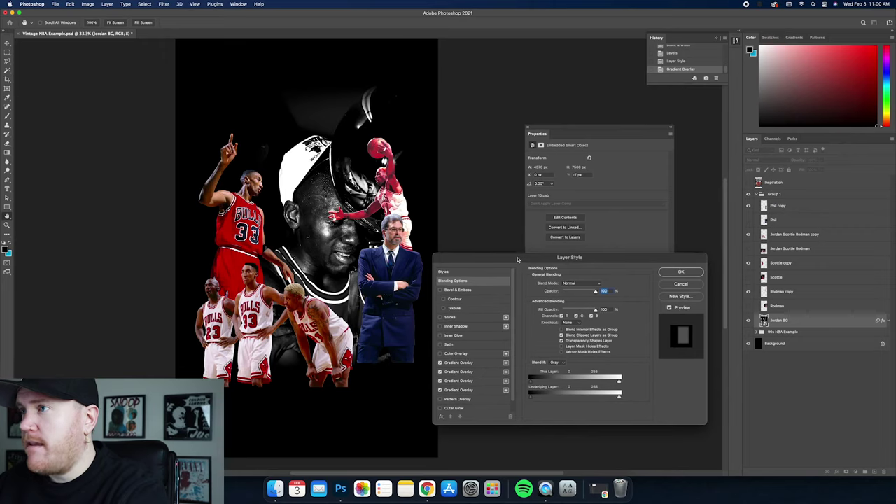
left_click(468, 354)
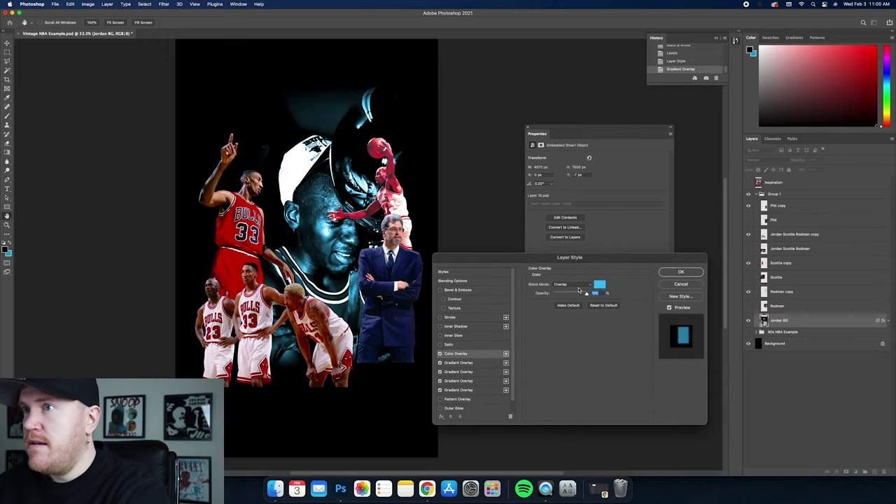
left_click(579, 285)
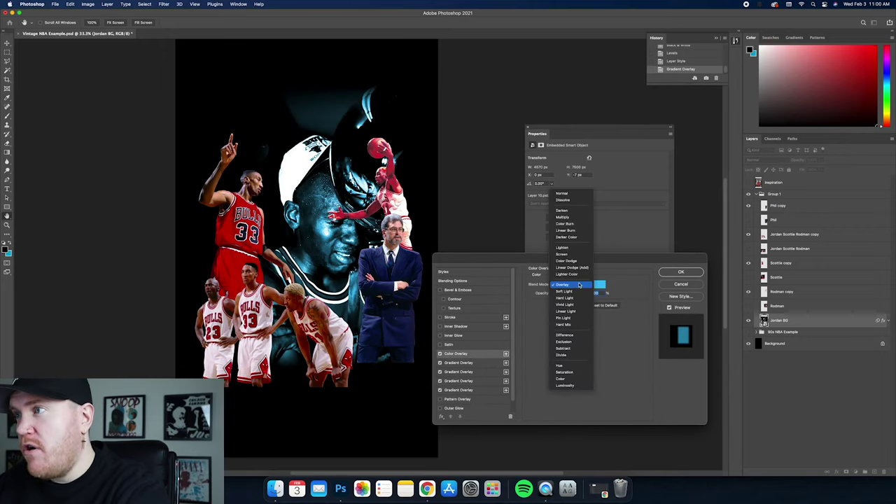
left_click(598, 286)
left_click(599, 285)
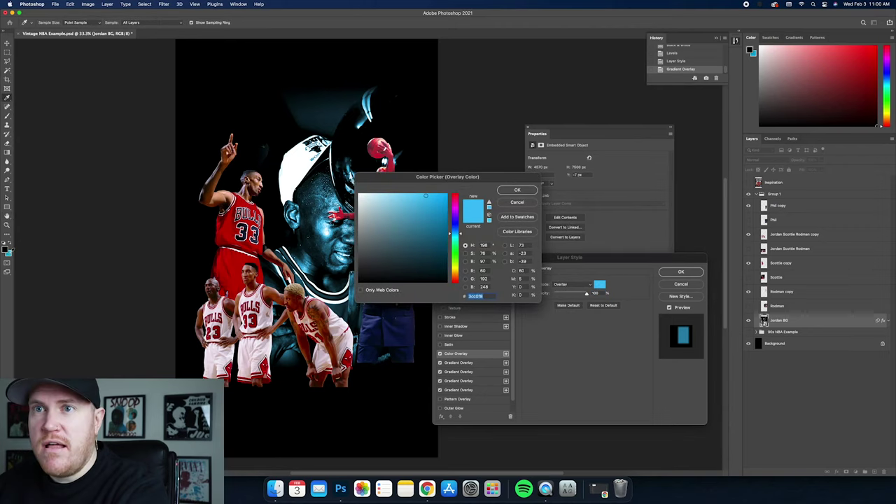
left_click(446, 206)
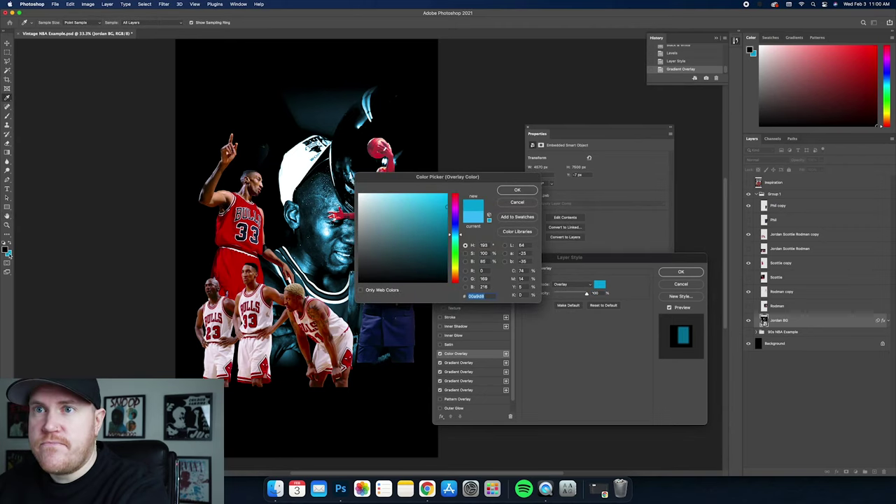
left_click(517, 190)
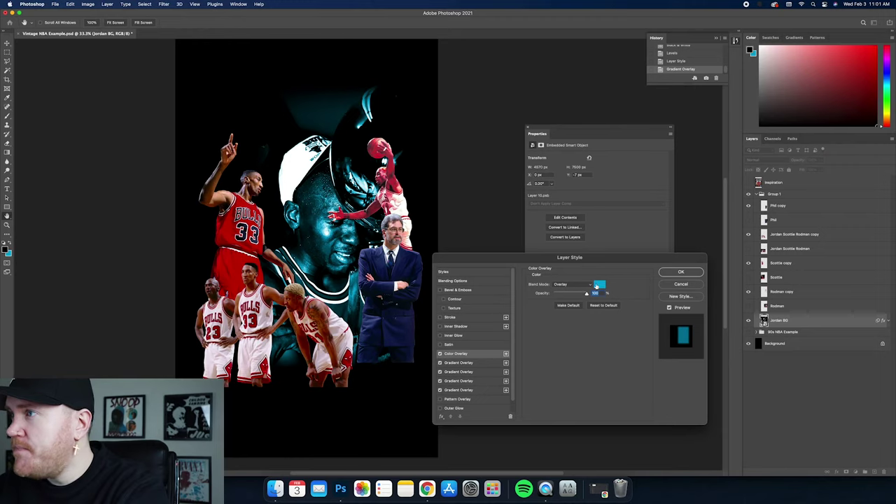
Try the Multiply, Linear Burn, Darker Color and Vivid Light blend modes on the Jordan background's Color Overlay
left_click(582, 285)
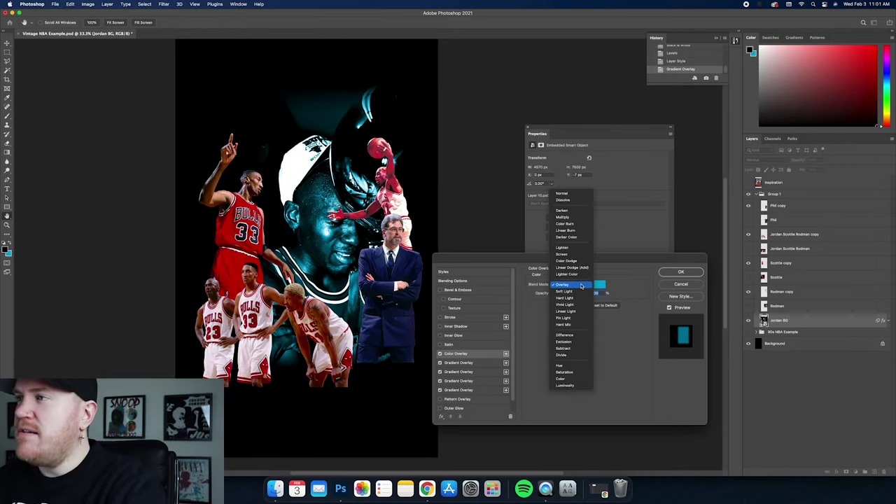
left_click(563, 217)
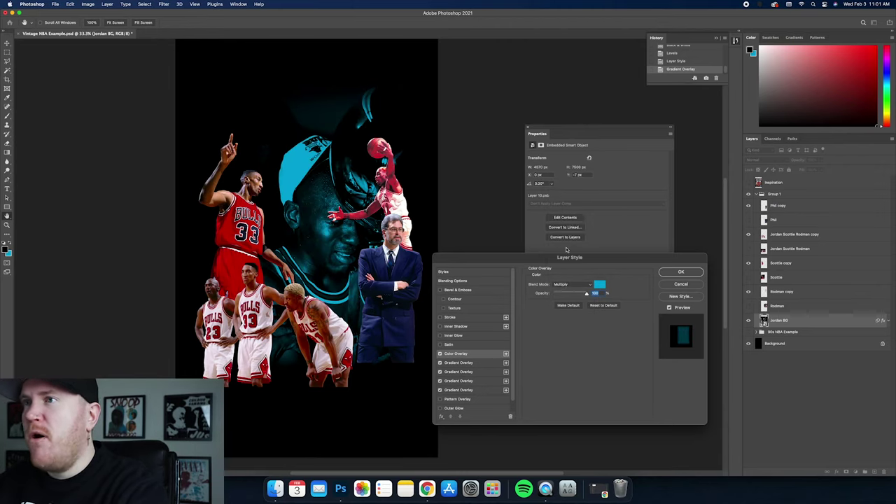
left_click(572, 283)
left_click(576, 288)
left_click(576, 286)
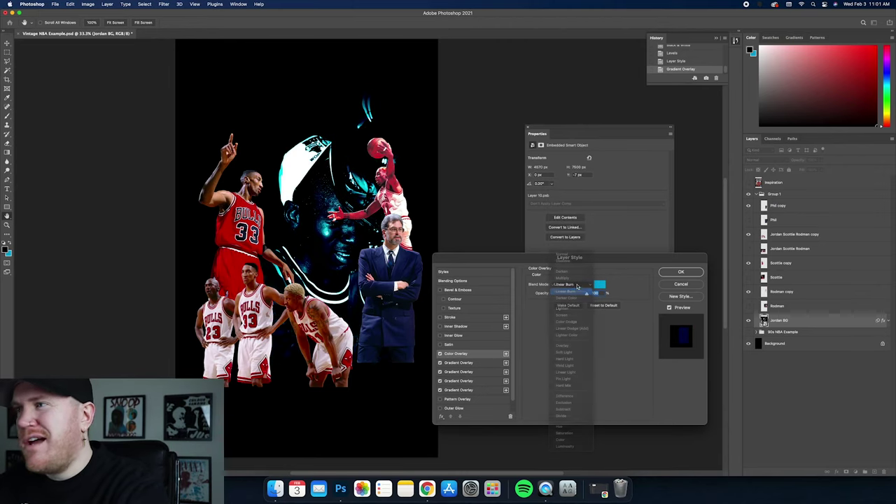
left_click(575, 291)
left_click(575, 286)
left_click(576, 292)
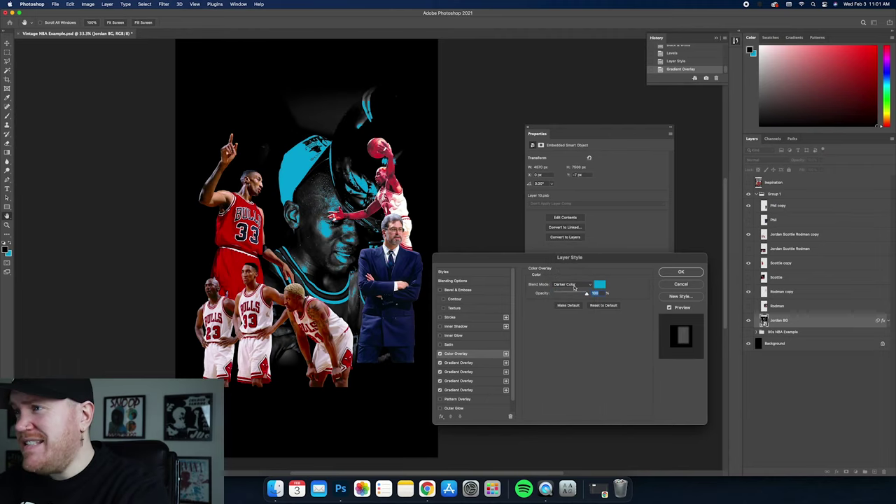
left_click(576, 288)
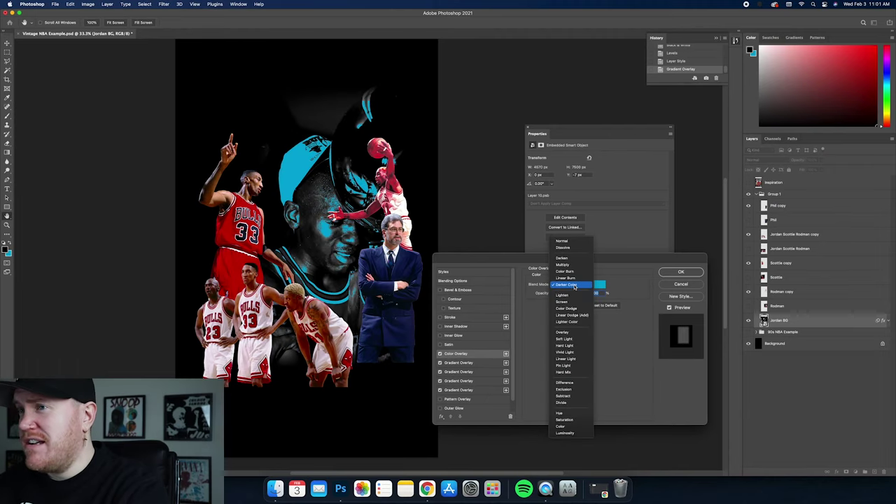
left_click(566, 354)
Set the Color Overlay's blend mode back to Overlay and apply the layer style to the Jordan background
left_click(571, 285)
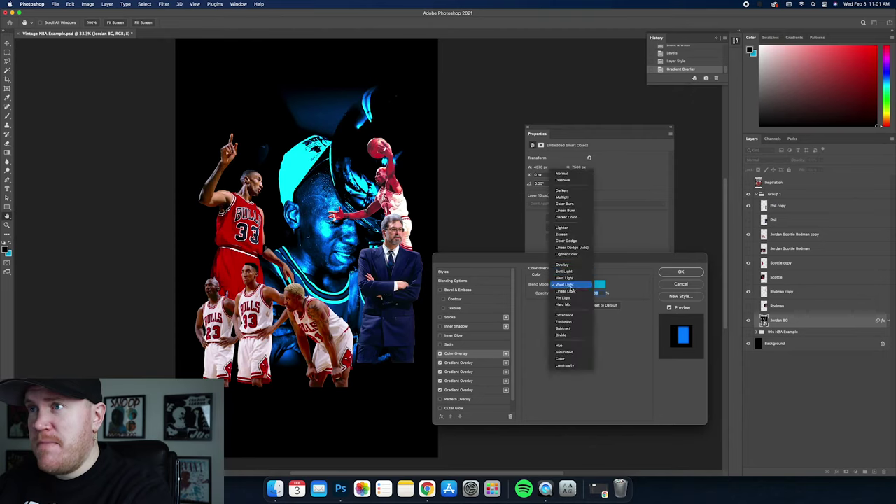
left_click(569, 267)
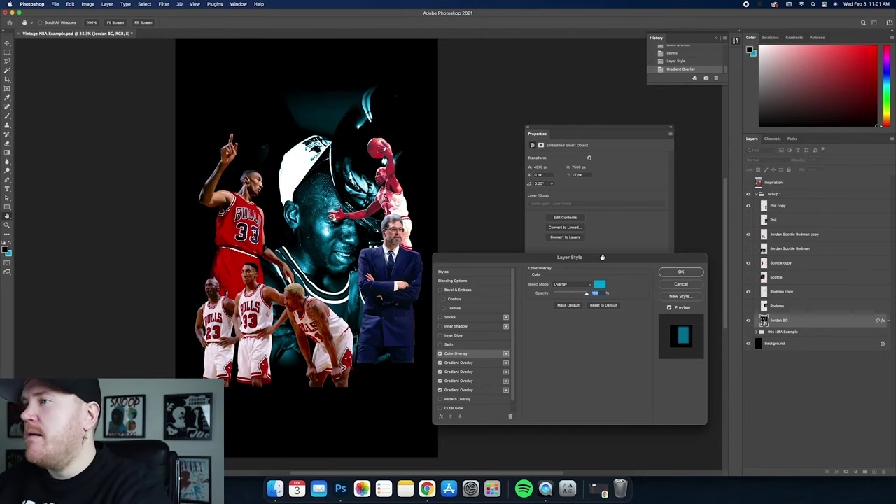
left_click(681, 272)
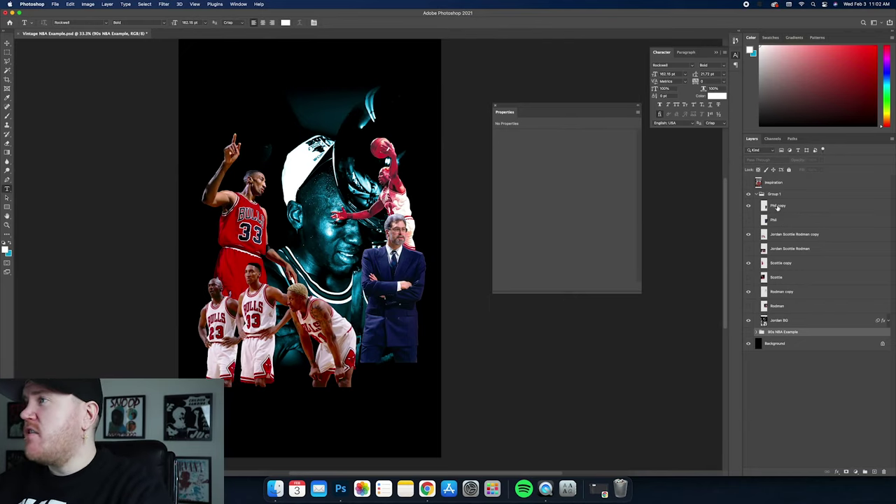
Add a CHICAGO BULLS text layer above the Phil copy layer and position it over the upper part of the design
left_click(779, 207)
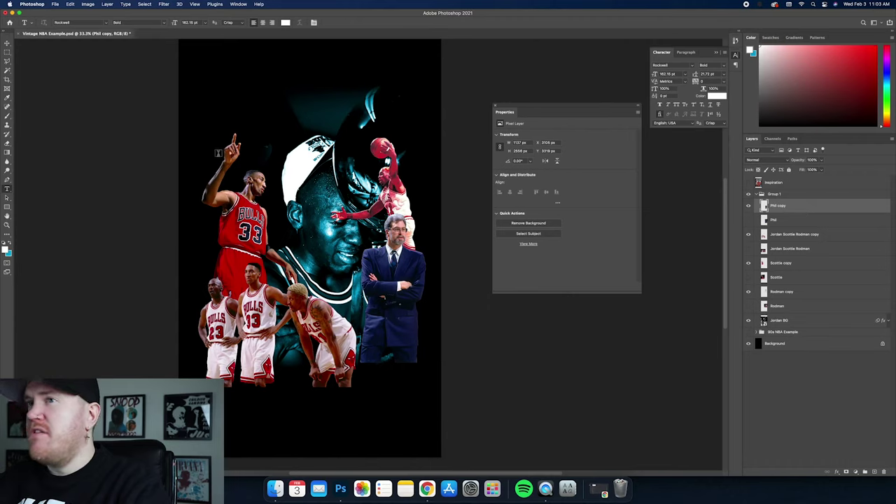
left_click(207, 124)
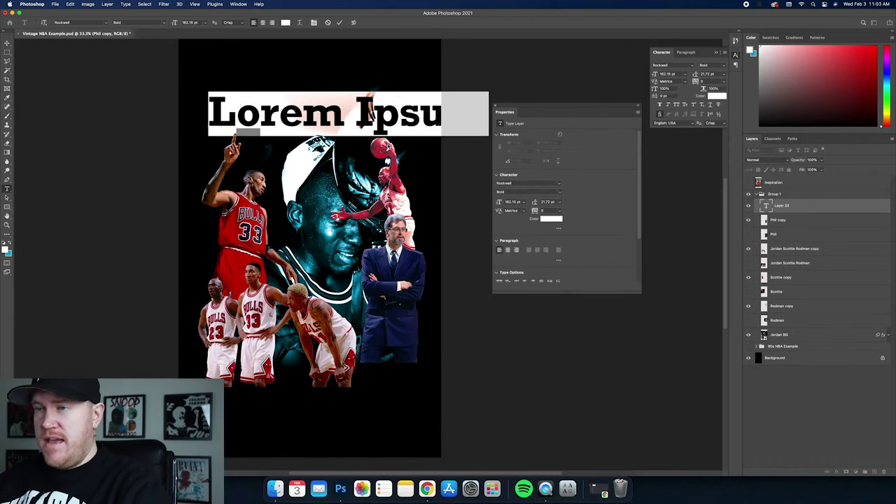
type("CHICAGO B")
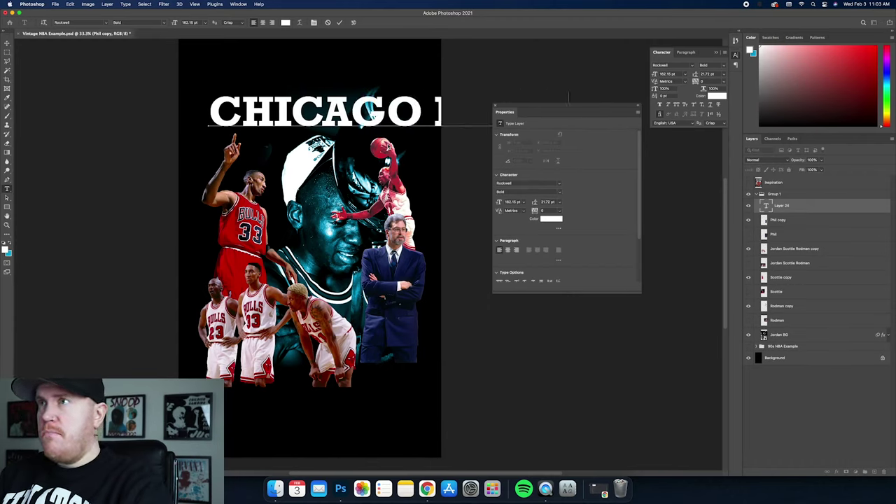
type("ULLS")
left_click(7, 44)
left_click_drag(244, 104, 229, 112)
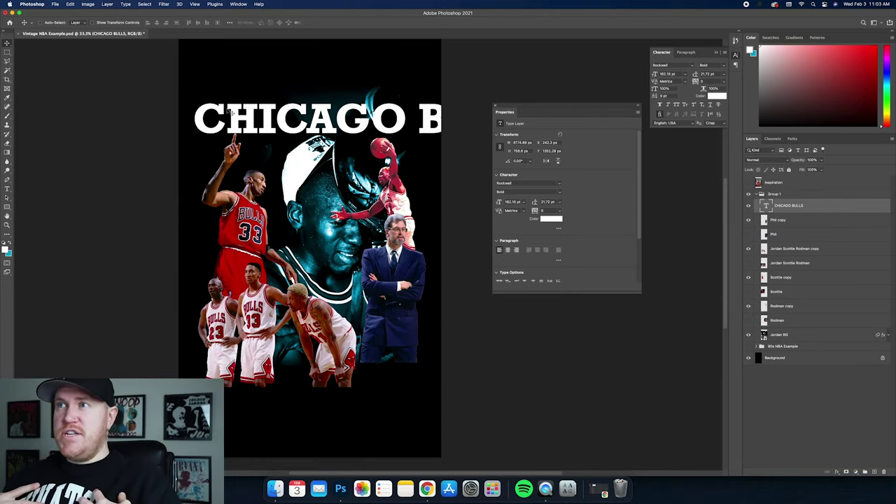
Set the CHICAGO BULLS text's font to Gravtrac Compressed Bold
scroll(336, 169, "down", 5)
scroll(336, 167, "up", 5)
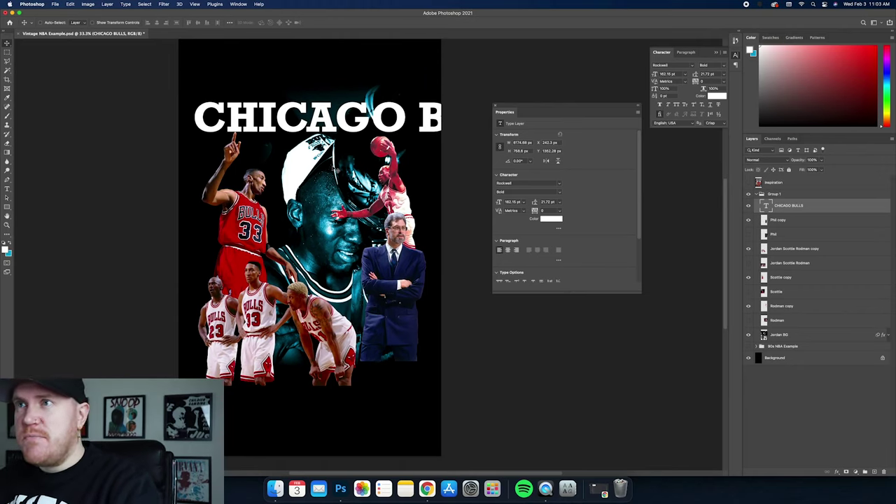
left_click(694, 67)
type("Gravtrac")
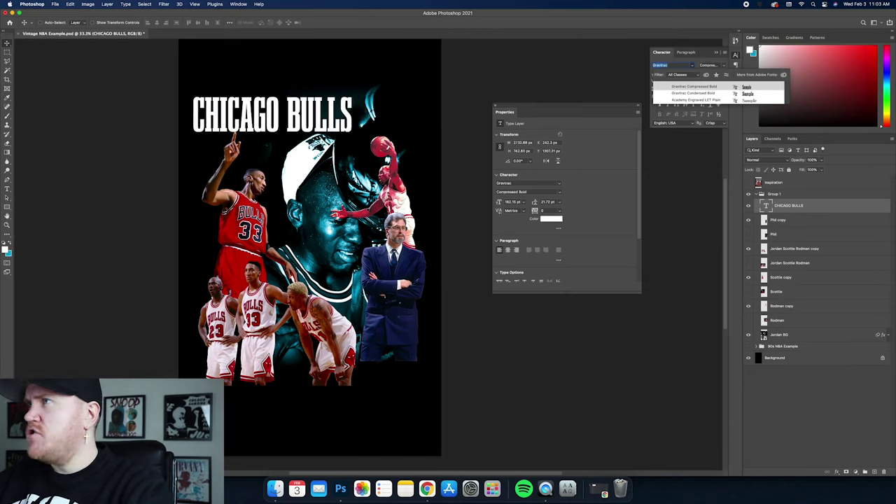
key("Down")
key("Up")
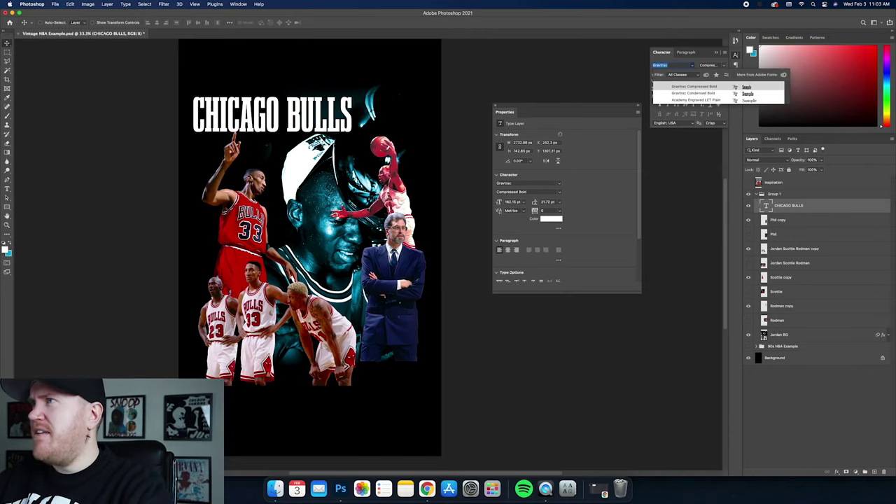
key("Return")
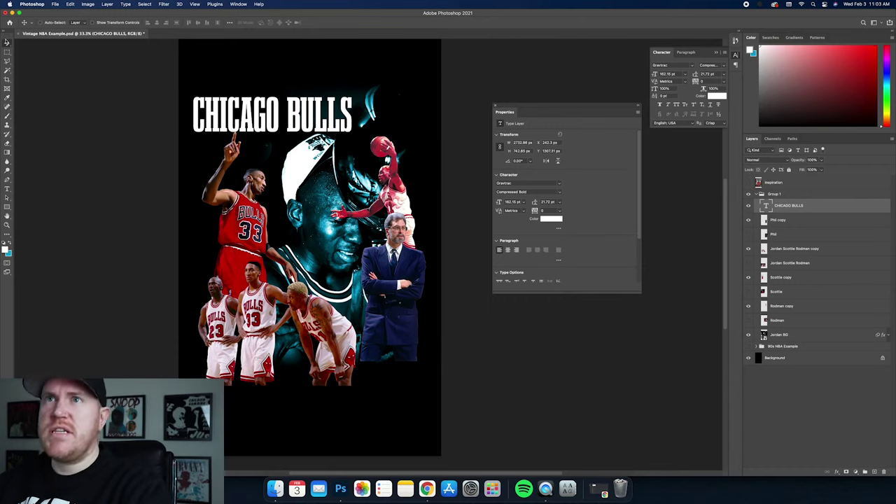
Scale the CHICAGO BULLS text to about 3928 px wide, center it above the players, and turn off Transform Controls
left_click(92, 22)
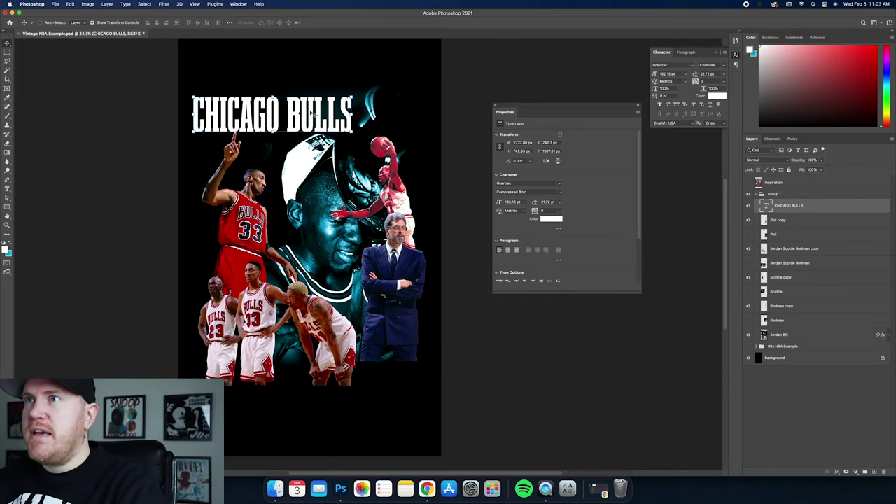
left_click_drag(313, 115, 316, 116)
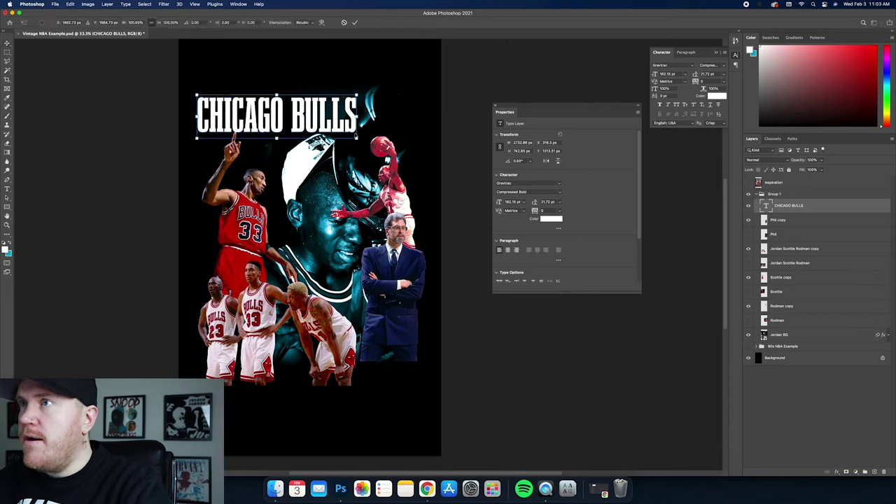
key("ctrl+t")
left_click_drag(363, 140, 416, 173)
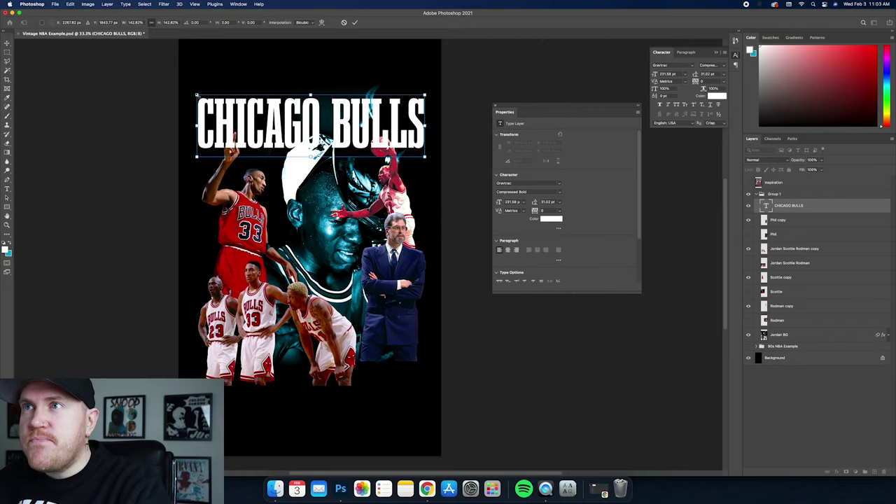
left_click_drag(195, 92, 194, 92)
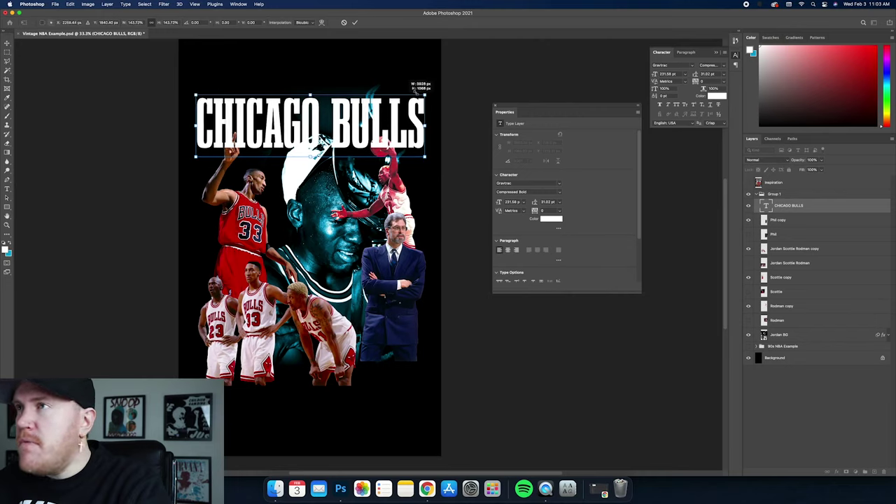
key("Return")
left_click_drag(388, 114, 386, 117)
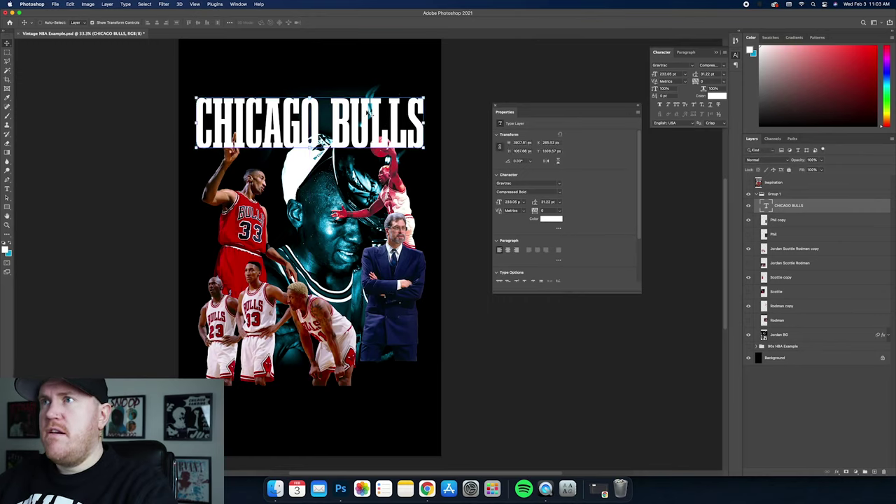
left_click(95, 23)
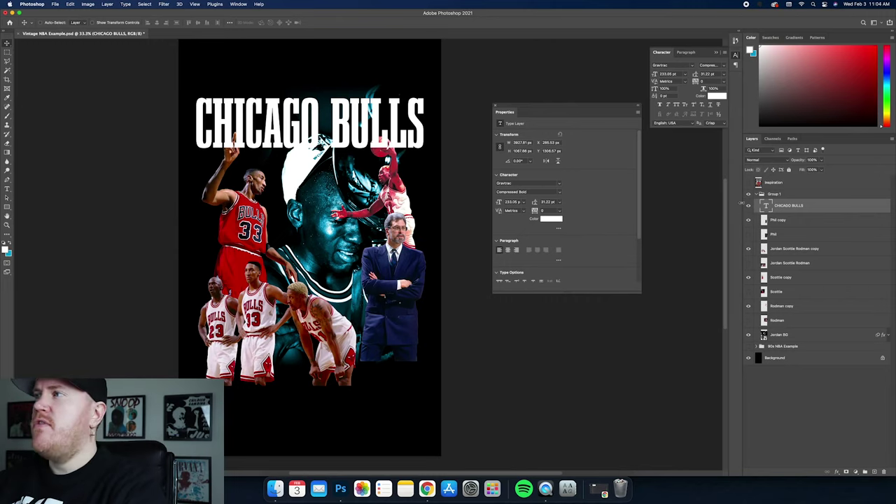
Hide Group 1 to examine the title styling in the 90s NBA Example group, then restore and expand Group 1
left_click(760, 194)
left_click(748, 194)
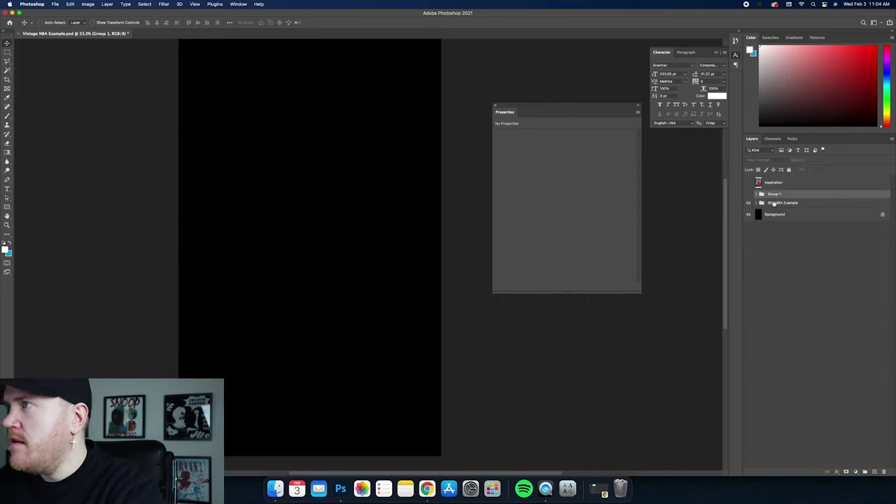
left_click(298, 142)
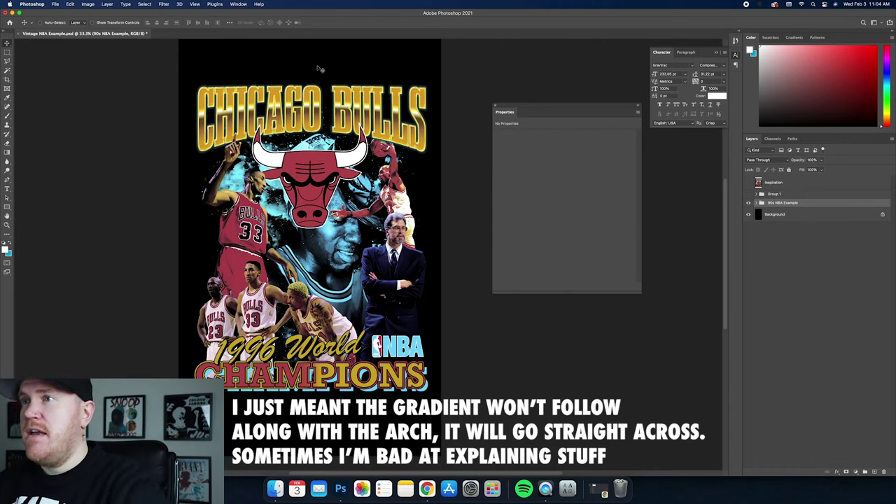
left_click(754, 203)
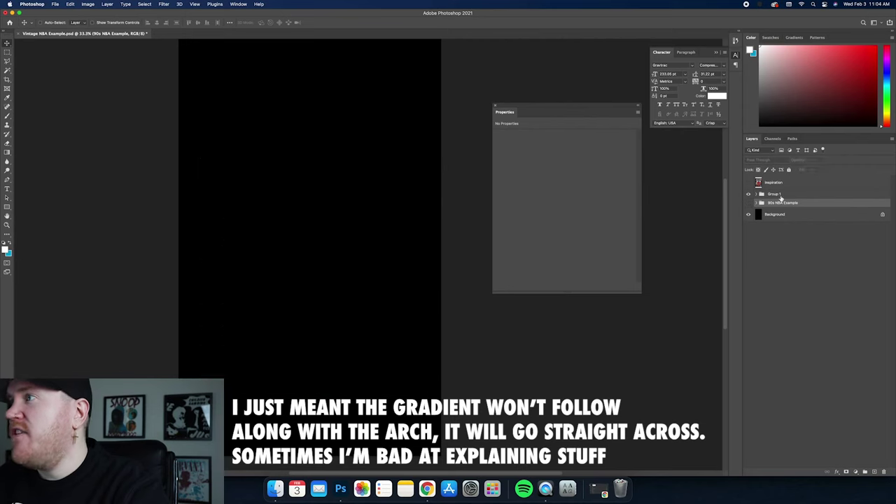
left_click(750, 194)
left_click(763, 195)
left_click(761, 194)
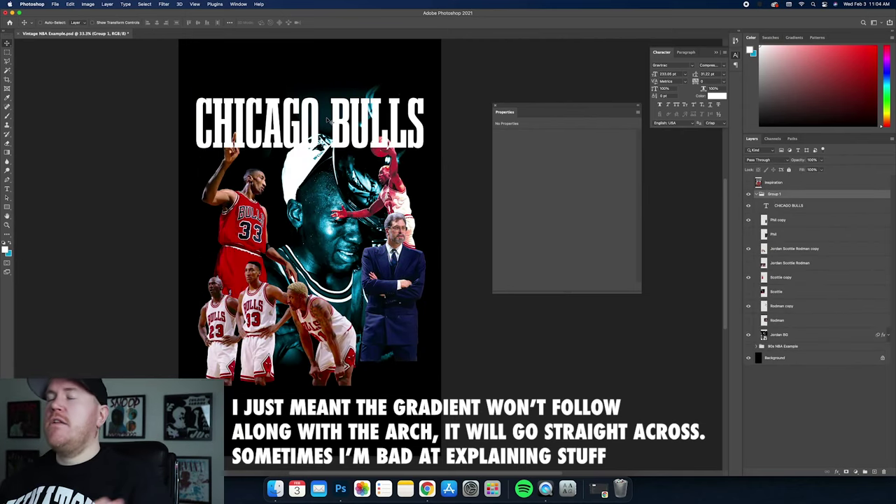
Minimize the design window, open the FULLERMOE-MasterBundle folder from the desktop in Finder, and reposition its window
left_click(9, 13)
double_click(880, 65)
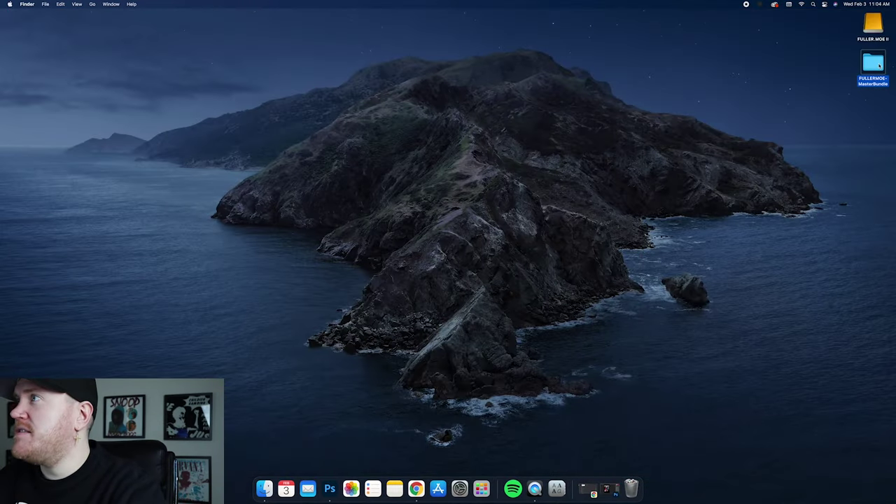
left_click_drag(493, 210, 175, 105)
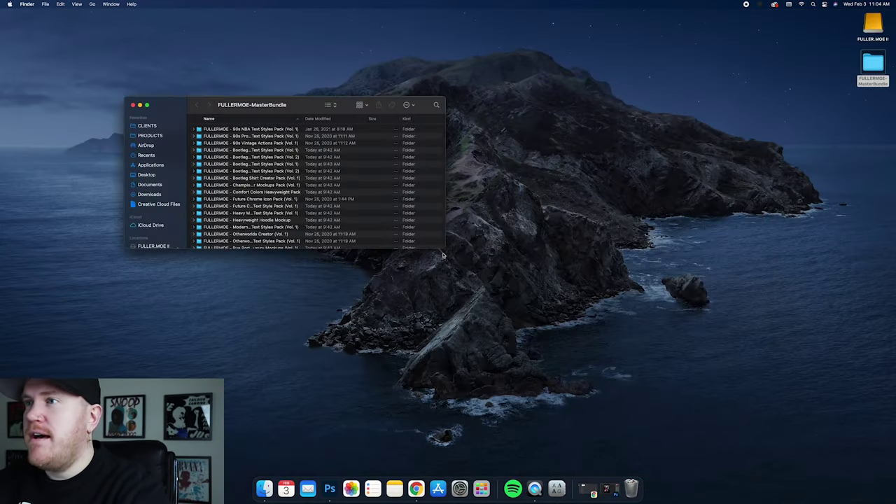
Enlarge the Finder window, open the FULLERMOE - 90s NBA Text Styles Pack (Vol. 1) folder, and select its .asl file
left_click_drag(443, 249, 691, 403)
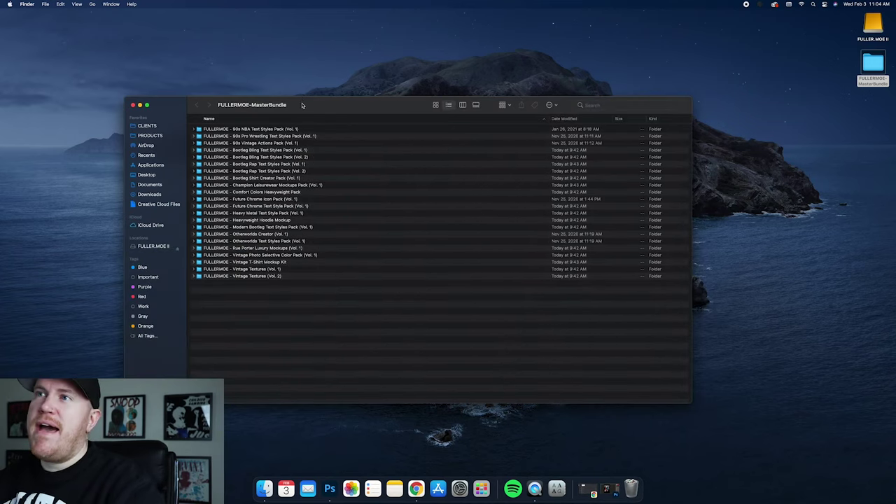
left_click_drag(301, 104, 314, 115)
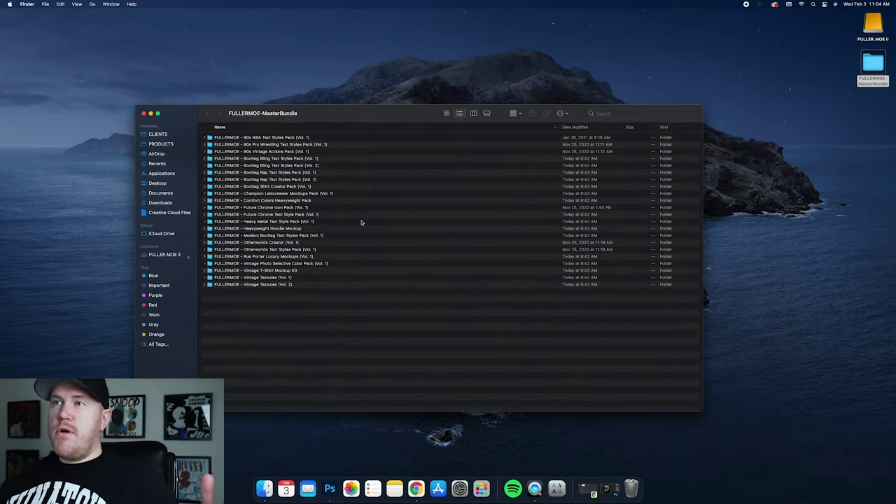
double_click(312, 138)
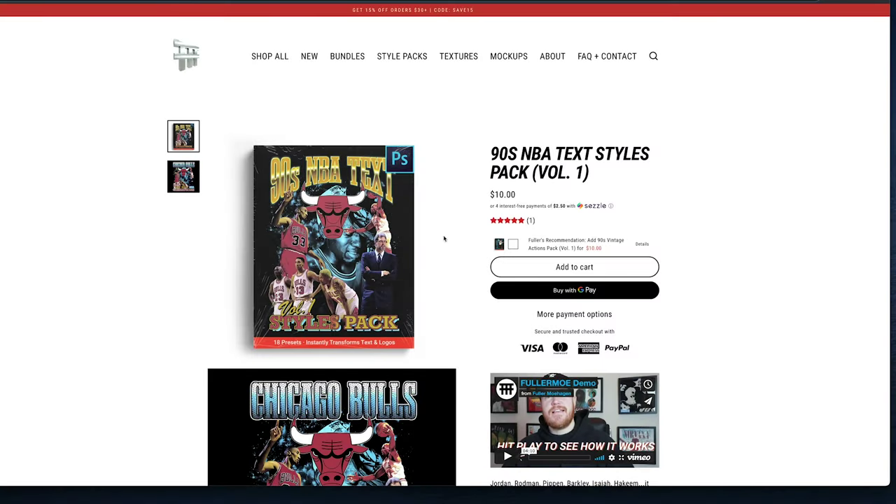
scroll(466, 260, "down", 3)
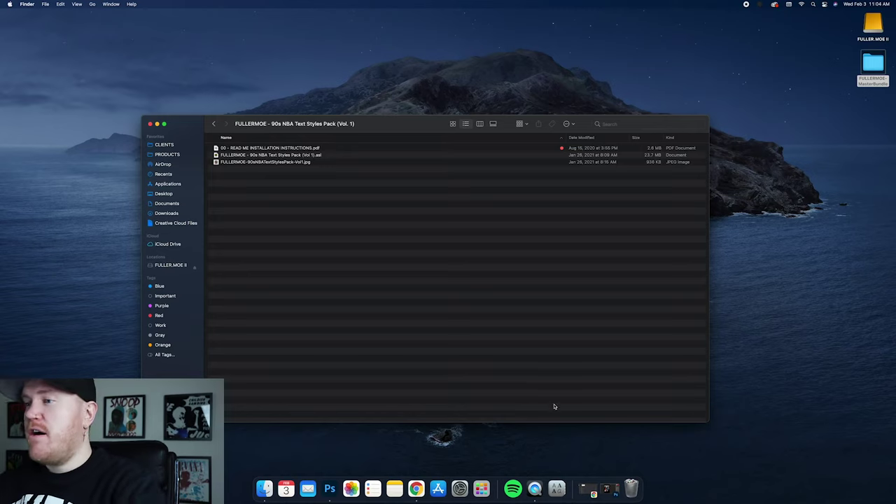
left_click_drag(377, 125, 372, 124)
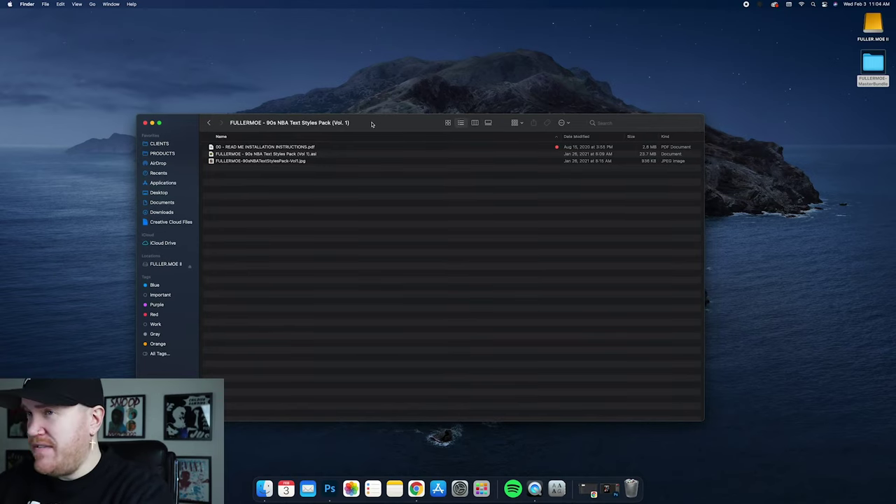
left_click_drag(374, 129, 368, 117)
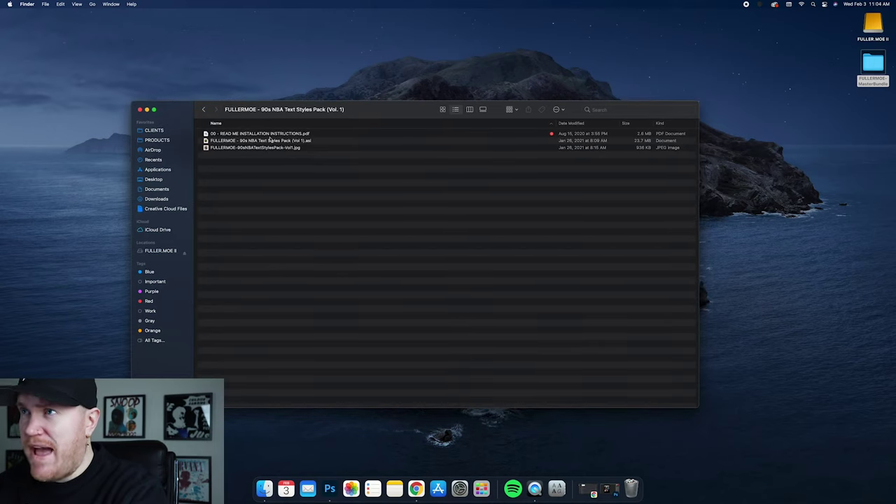
left_click(252, 142)
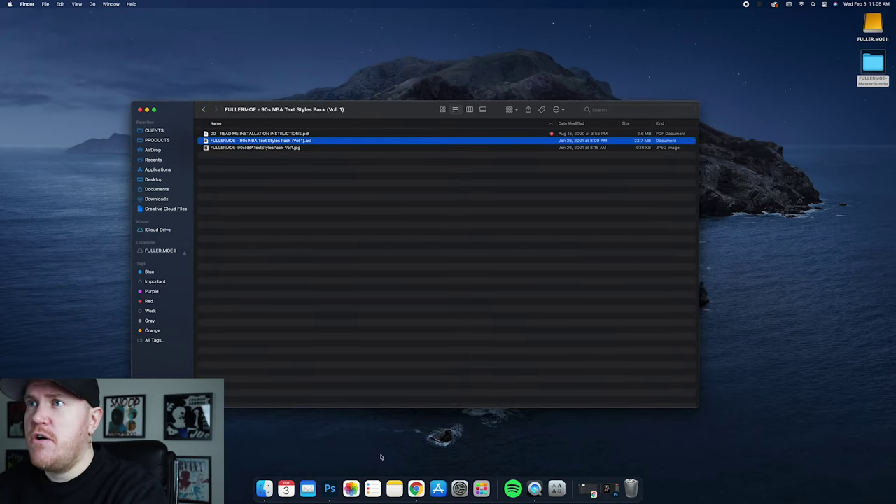
Switch to Photoshop, check the Styles presets available for the CHICAGO BULLS text layer, and cancel the Layer Style dialog
left_click(330, 489)
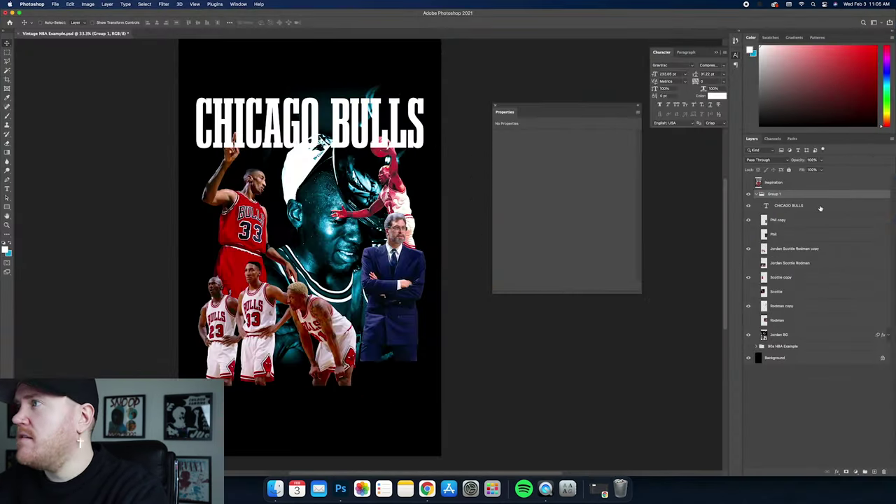
double_click(821, 208)
left_click(462, 272)
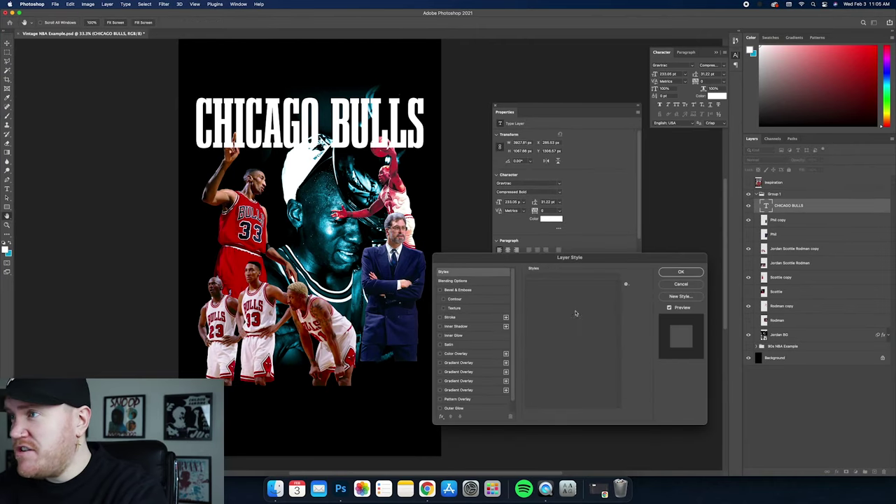
left_click(693, 285)
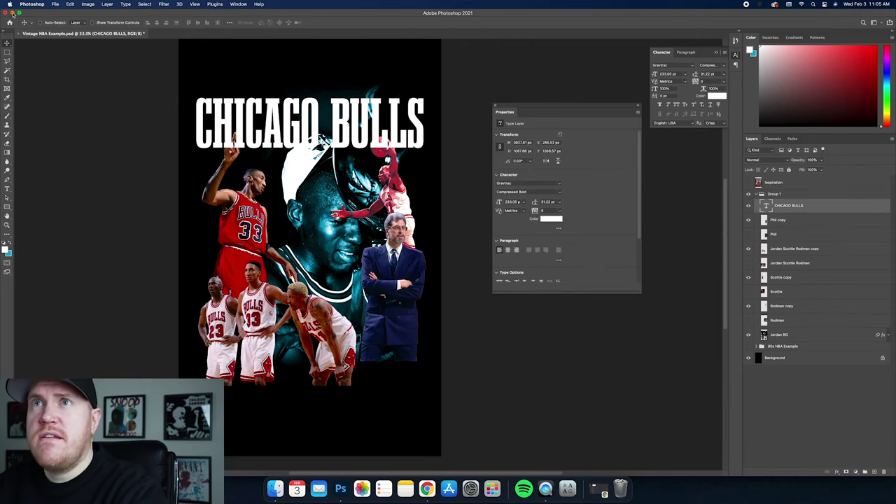
Load the 90s NBA Text Styles Pack .asl file from Finder into Photoshop and expand its preset group in the CHICAGO BULLS layer's styles
left_click(14, 13)
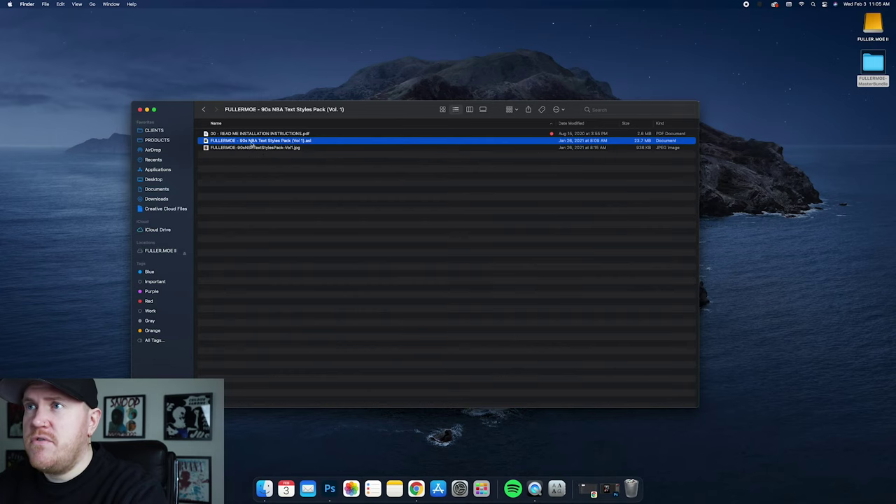
left_click_drag(253, 142, 330, 487)
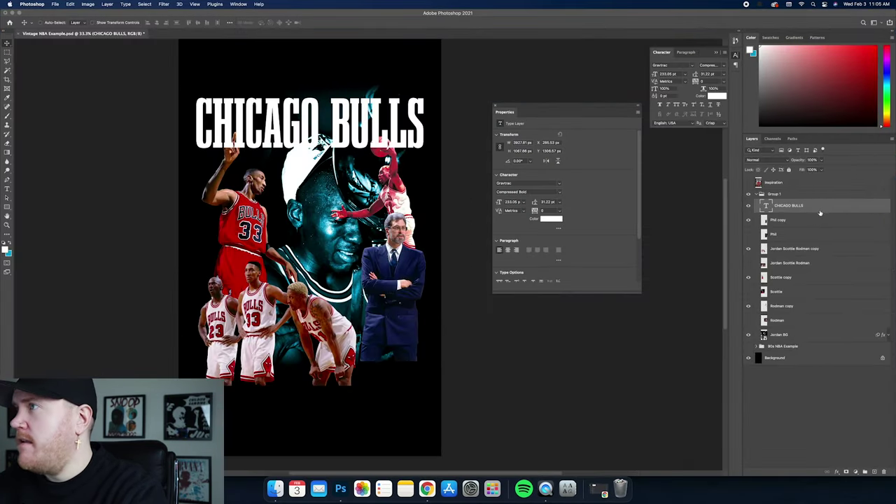
double_click(821, 210)
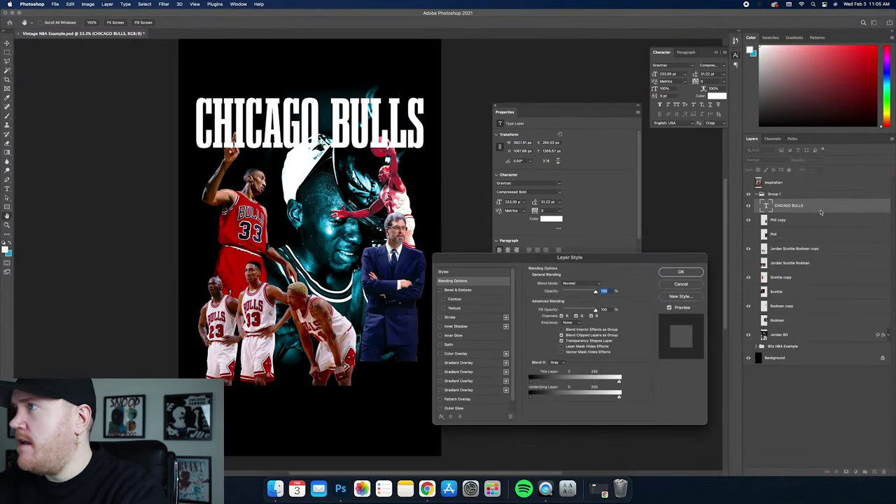
left_click(494, 273)
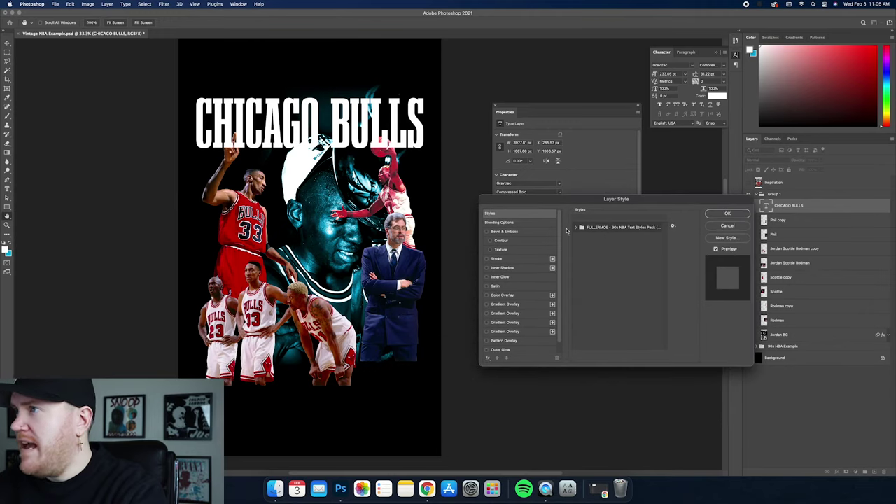
left_click(576, 228)
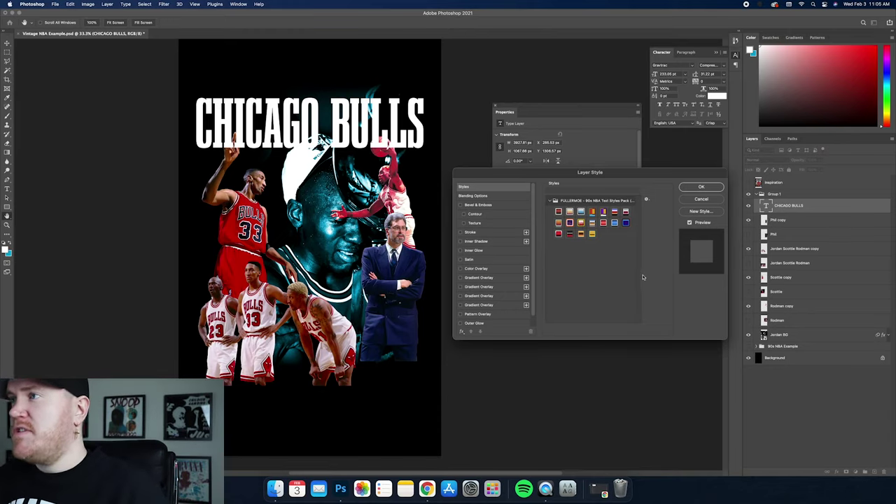
Try the pack's red basketball-texture preset on the CHICAGO BULLS text and examine the texture up close
left_click(558, 211)
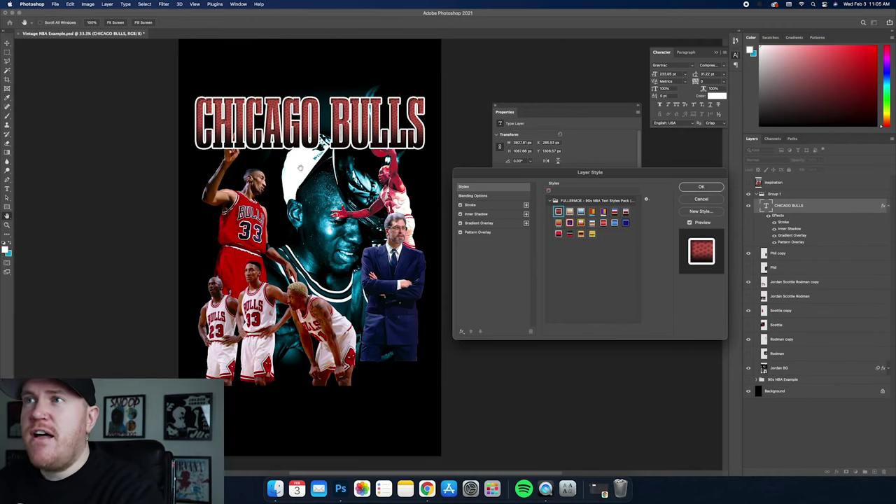
key("super+equal")
scroll(356, 202, "up", 3)
key("super+equal")
key("super+equal")
key("super+equal")
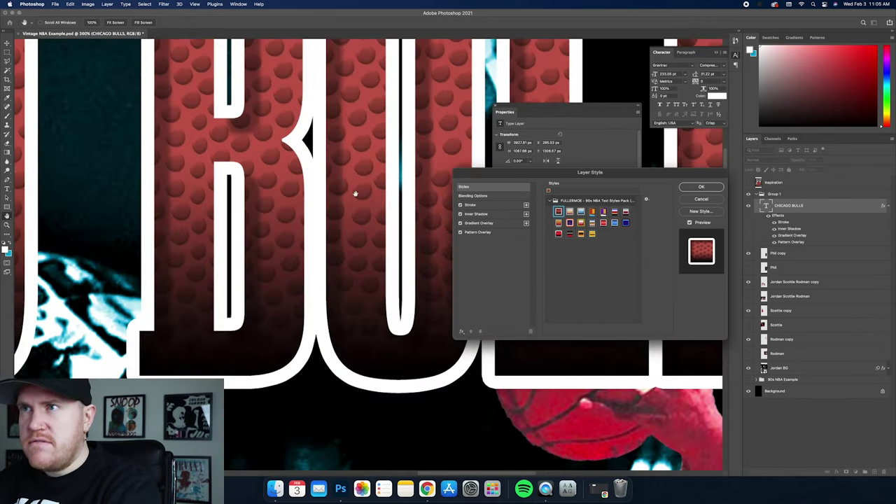
key("super+minus")
key("super+minus")
key("super+minus")
key("super+minus")
key("super+minus")
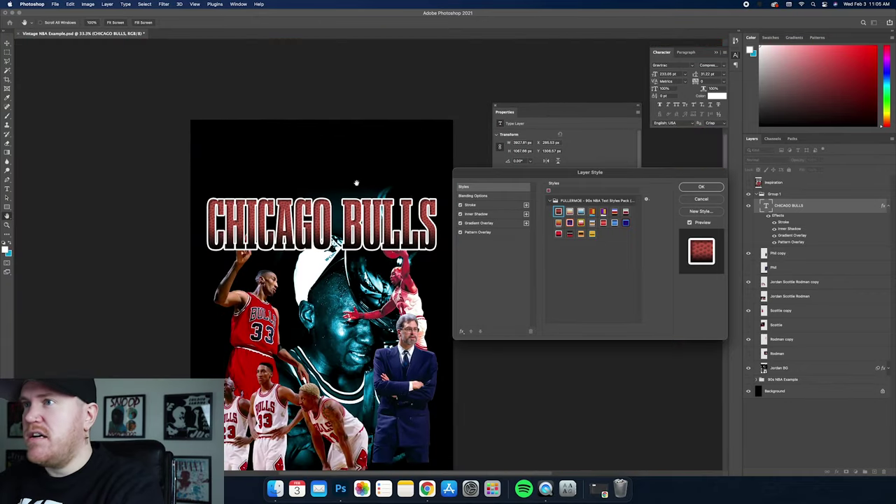
key("super+minus")
key("super+equal")
scroll(420, 210, "right", 3)
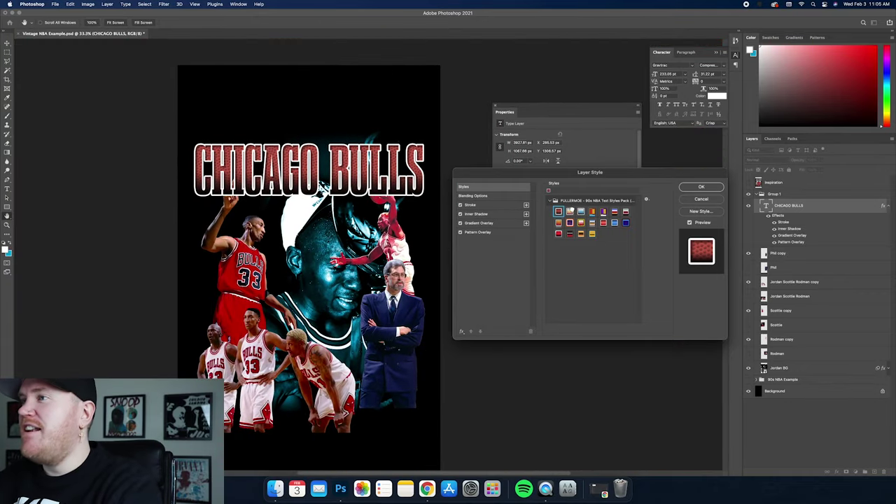
Try the gold textured, blue textured, red-and-gold, and purple-and-gold presets on the CHICAGO BULLS text
left_click(569, 212)
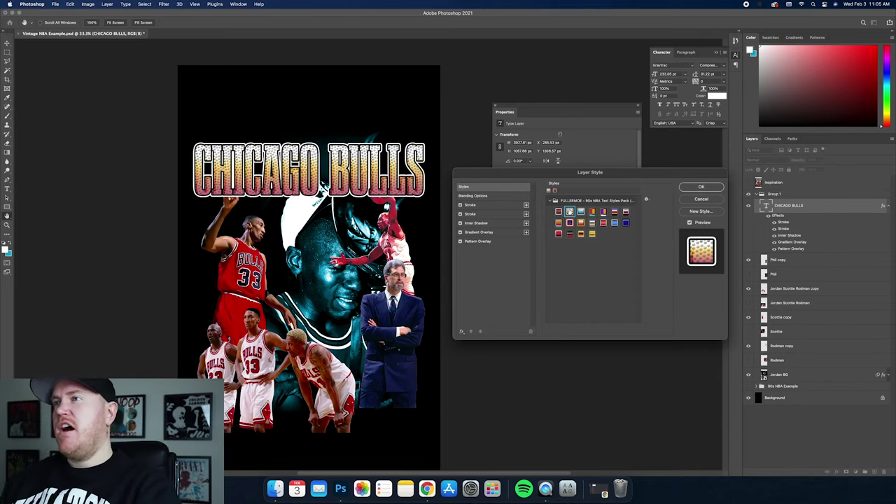
left_click(581, 212)
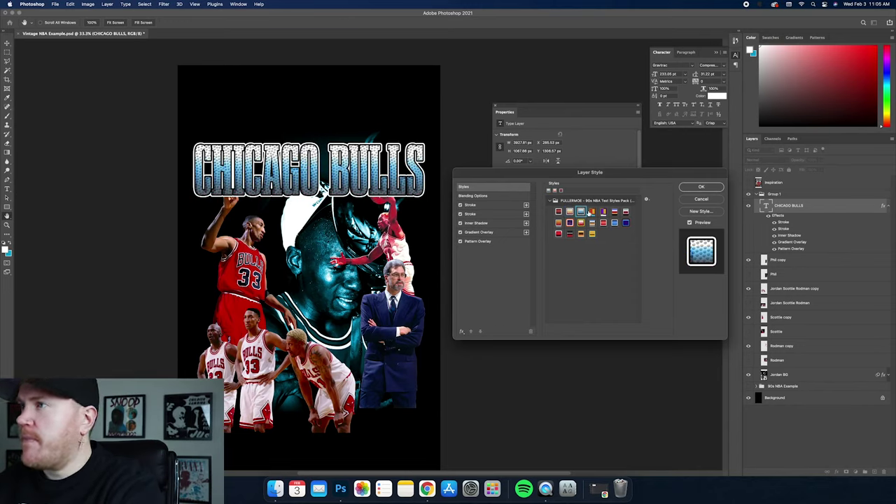
left_click(592, 212)
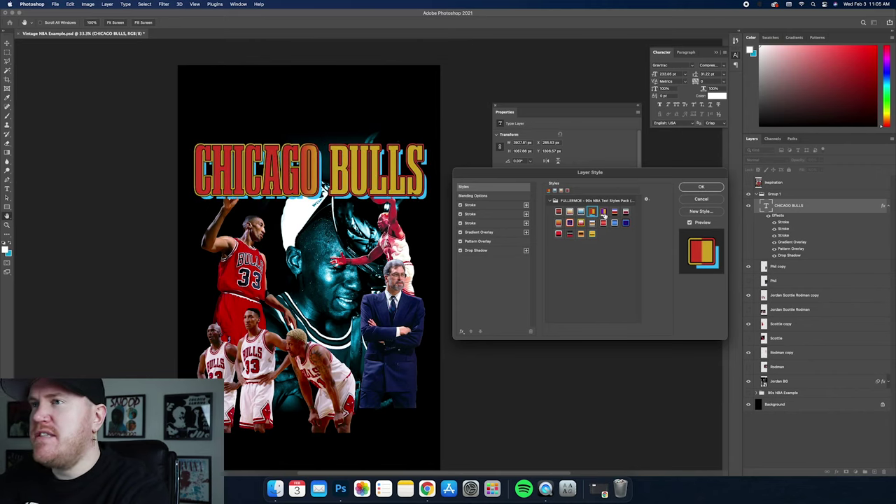
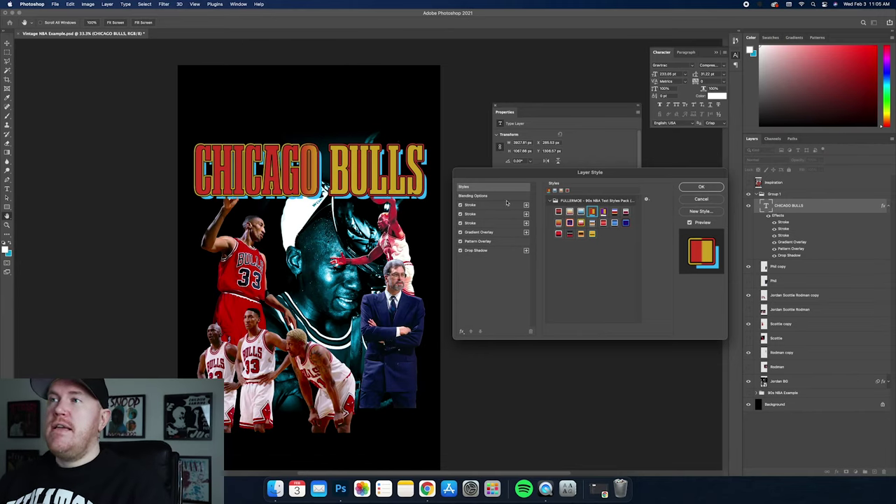
left_click(603, 211)
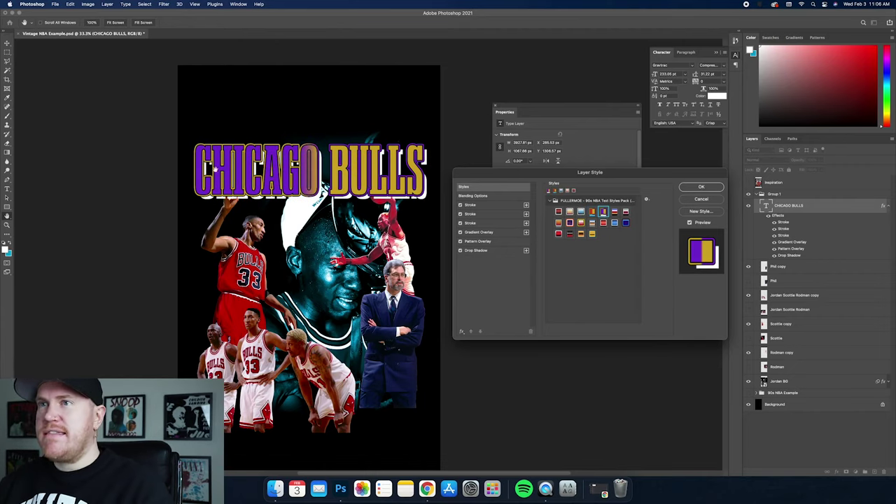
scroll(395, 189, "down", 3)
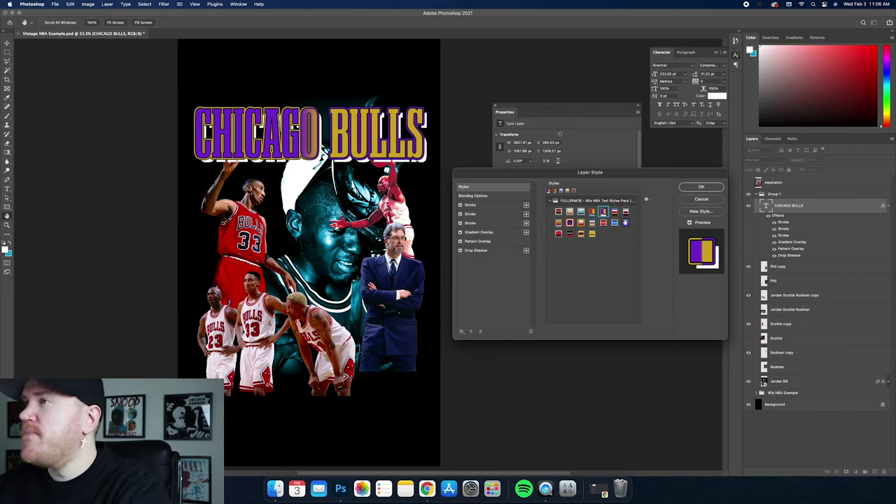
Try the blue-and-red Champs, silver-and-maroon, orange-to-red gradient, and orange-outlined purple presets on the CHICAGO BULLS text
left_click(615, 211)
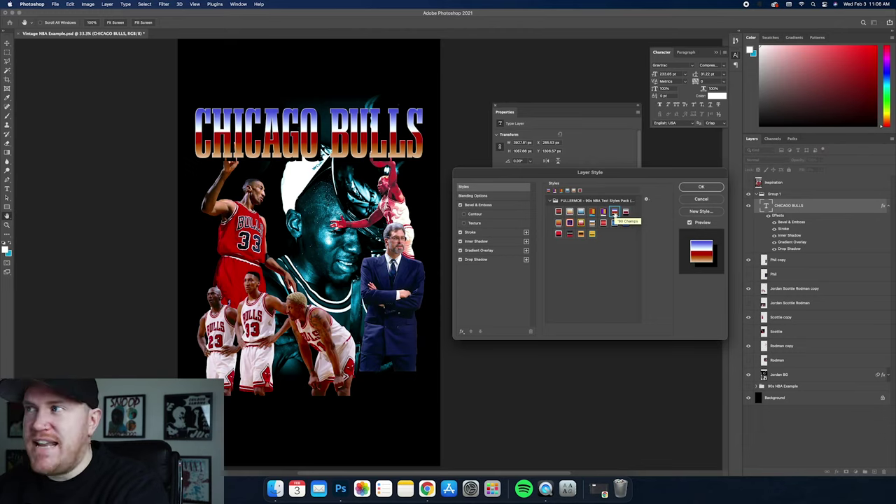
left_click(625, 212)
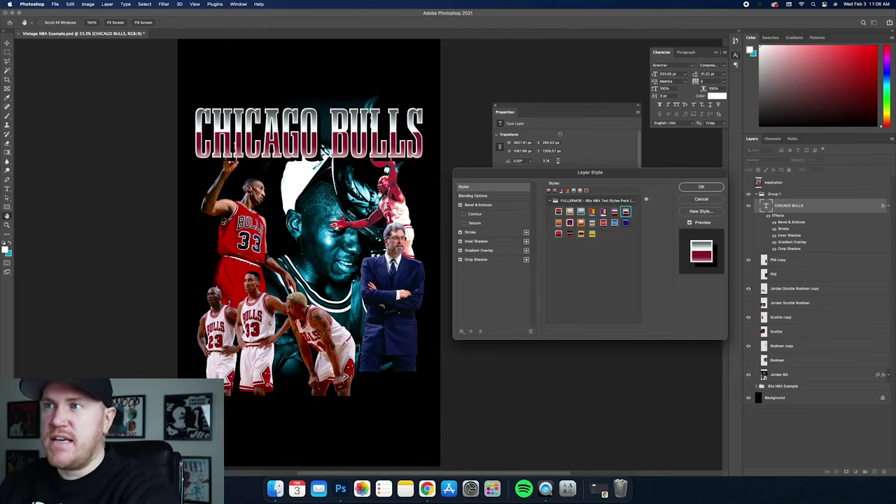
left_click(559, 222)
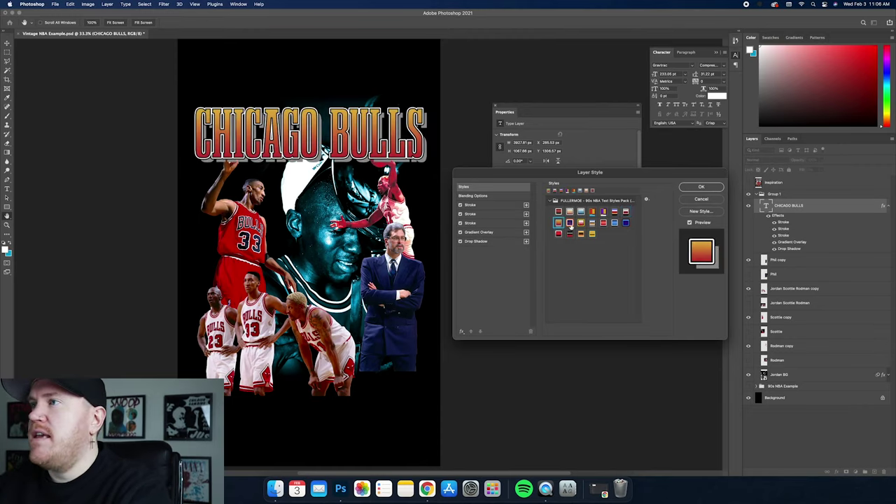
left_click(569, 222)
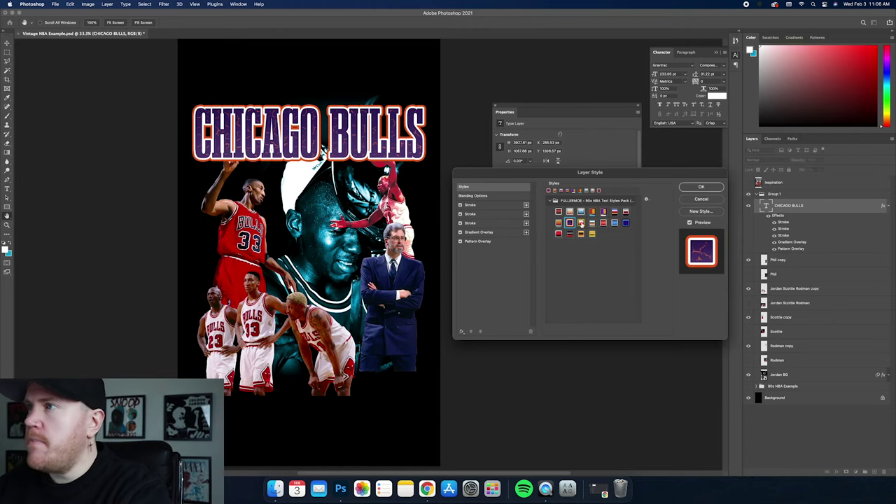
Try several styles from the FULLERMOE 90s NBA text styles pack on the CHICAGO BULLS title and apply the blue gradient one
left_click(581, 222)
left_click(569, 222)
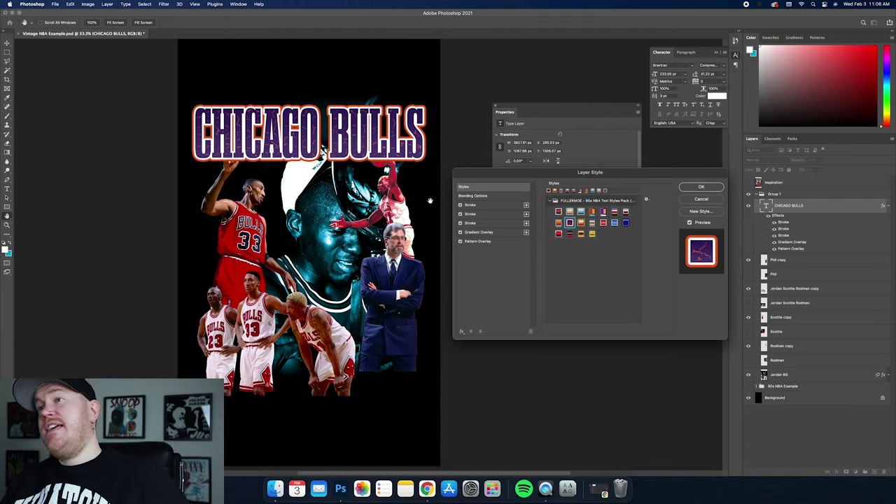
left_click(580, 222)
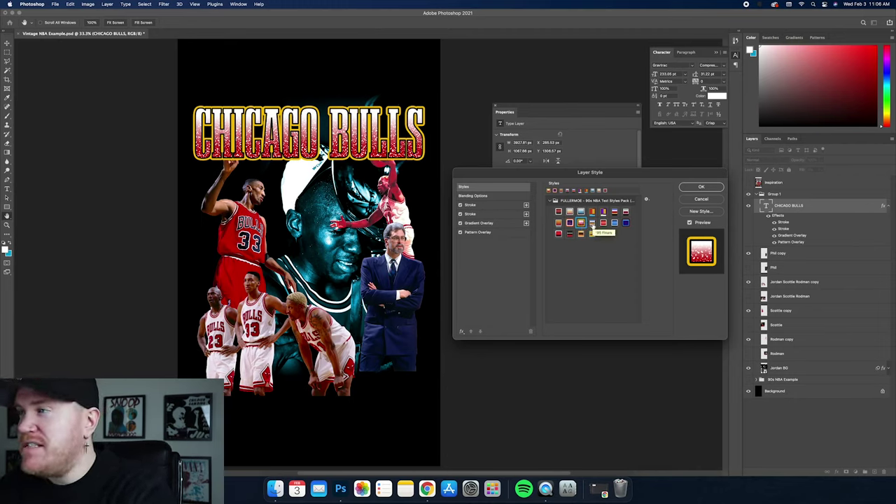
left_click(592, 223)
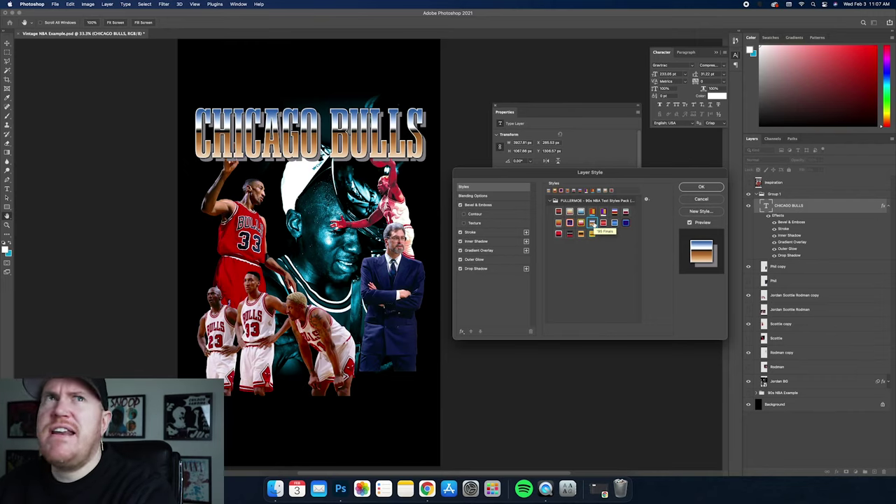
left_click(581, 223)
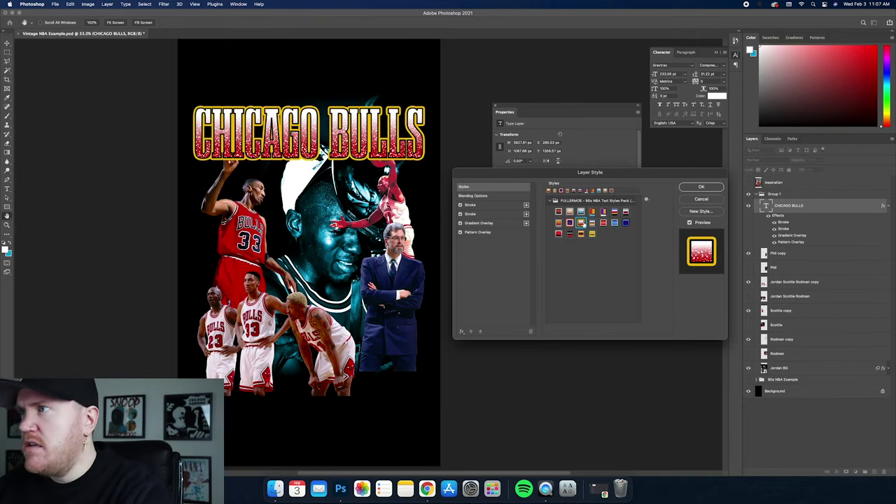
left_click(592, 223)
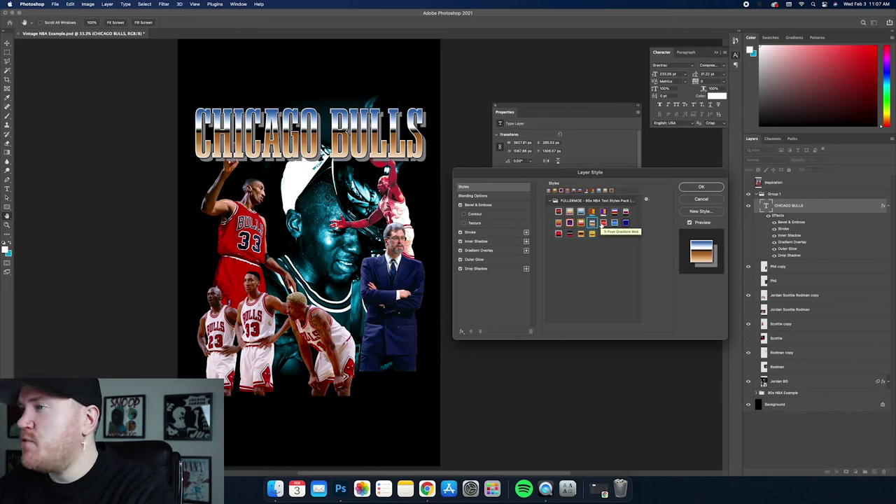
left_click(603, 223)
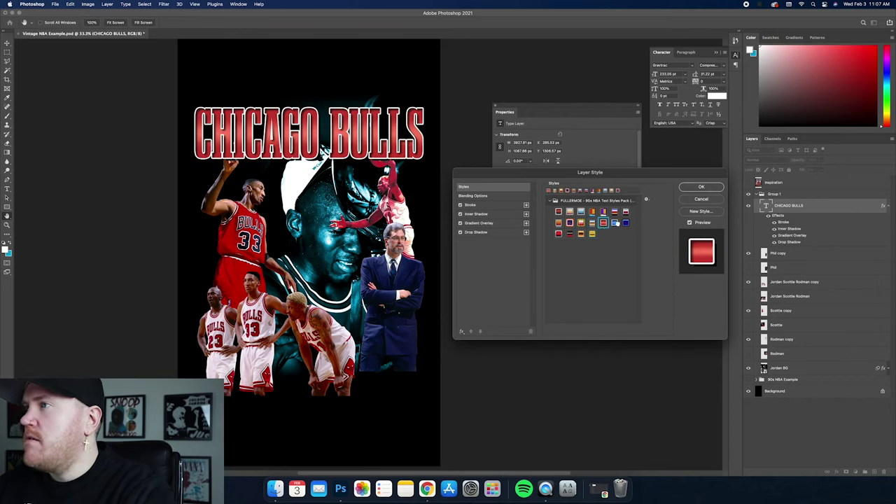
left_click(615, 223)
left_click(603, 223)
left_click(614, 223)
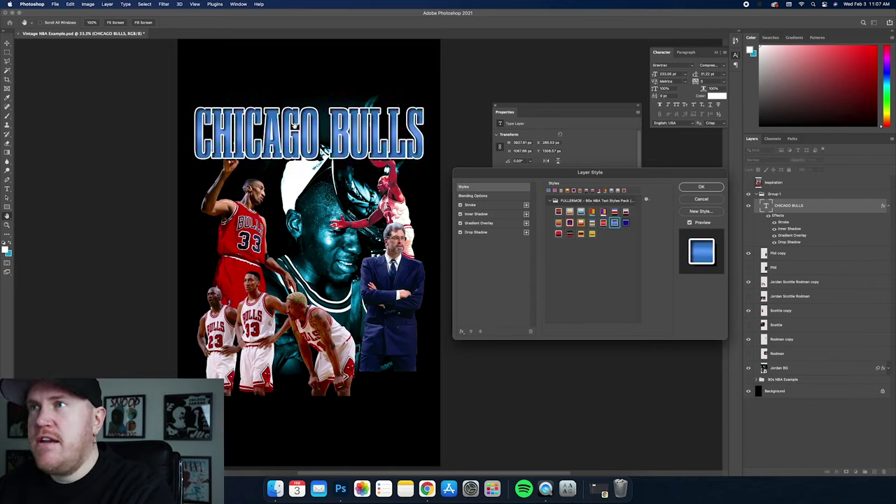
left_click(701, 187)
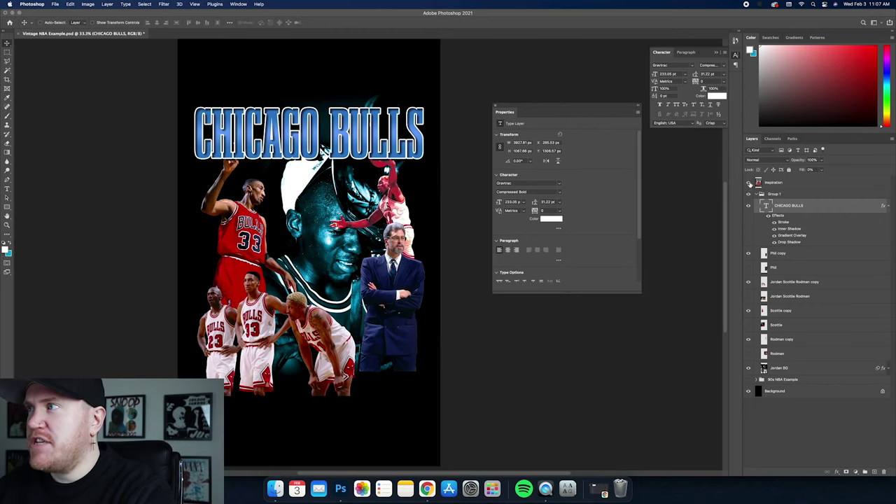
Show the Inspiration layer to compare its lettering with the design, and hide it again
left_click(749, 183)
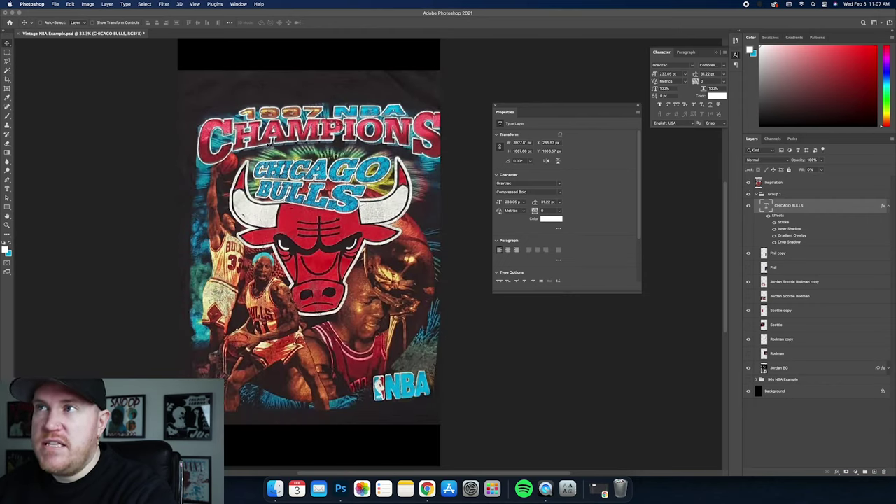
left_click(749, 183)
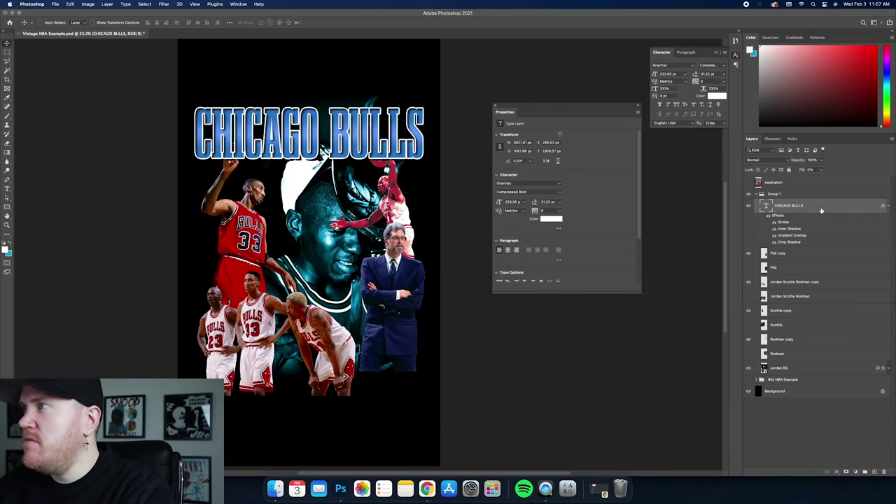
Try the remaining pack styles on the CHICAGO BULLS title and apply the gold gradient style with the teal outer glow
double_click(816, 207)
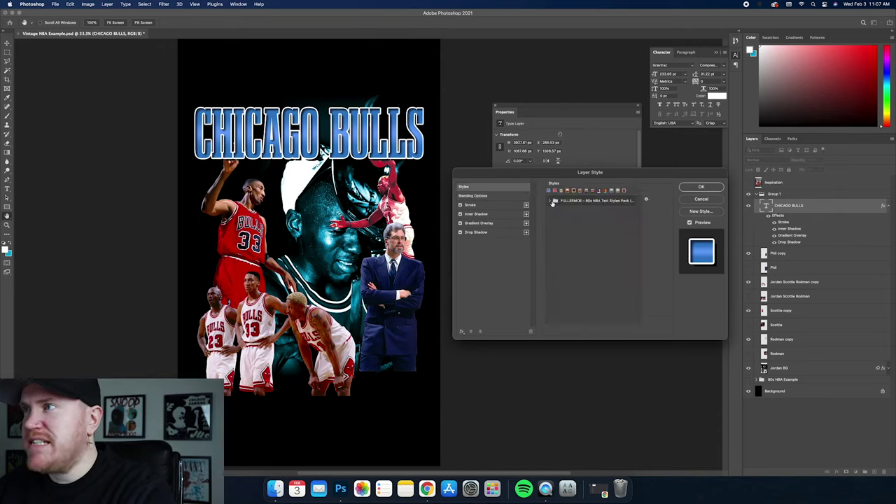
left_click(552, 202)
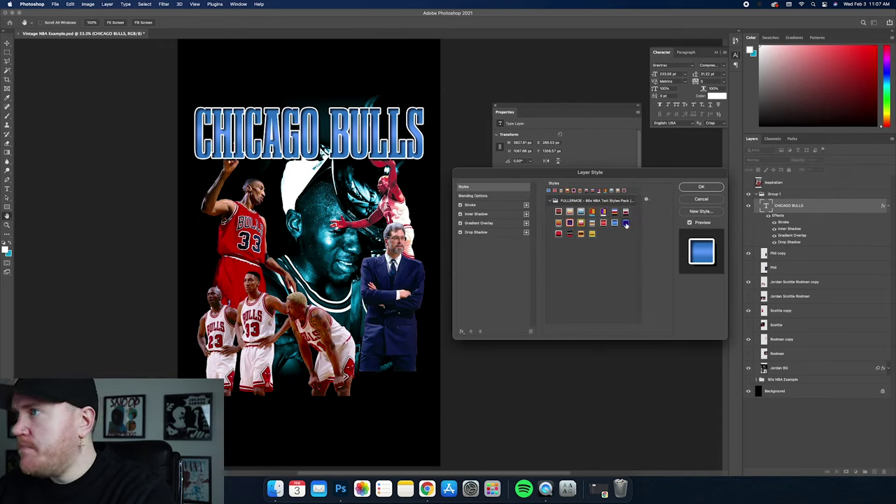
left_click(626, 224)
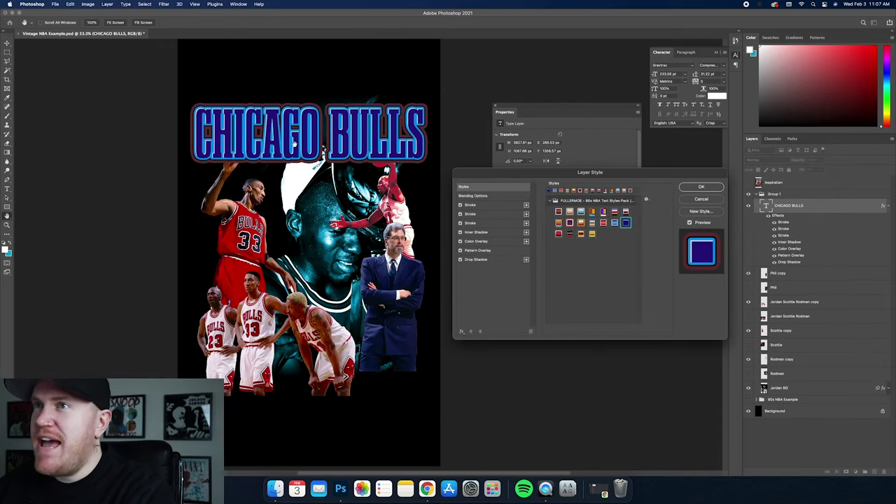
left_click(558, 233)
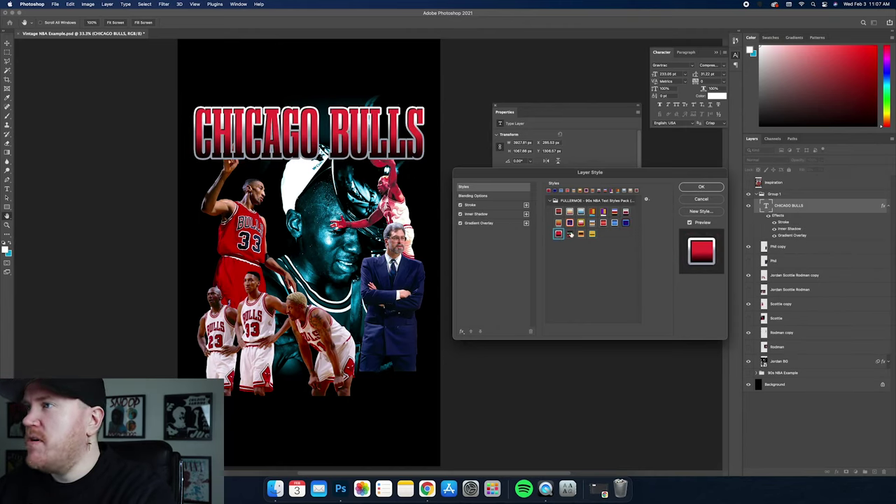
left_click(570, 234)
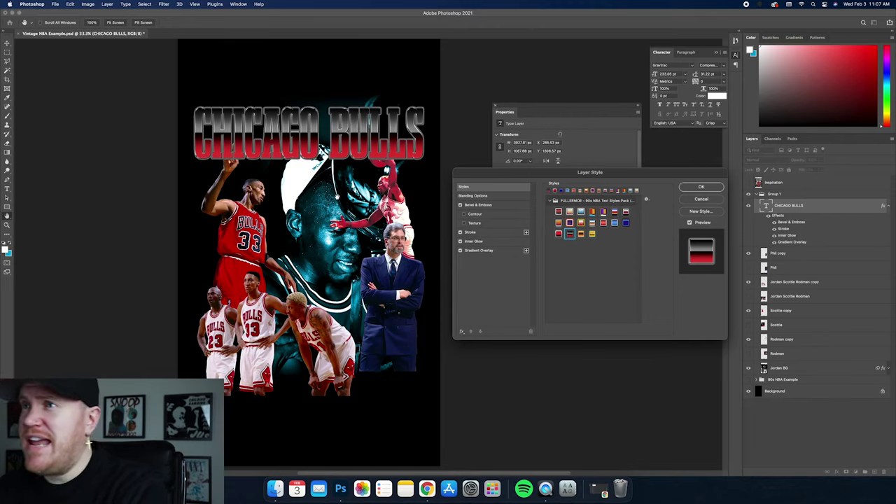
left_click_drag(582, 174, 561, 180)
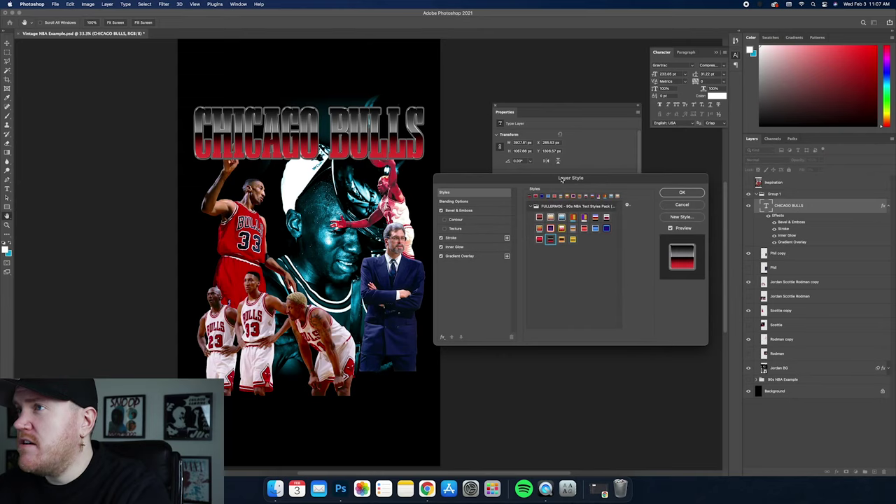
left_click(561, 240)
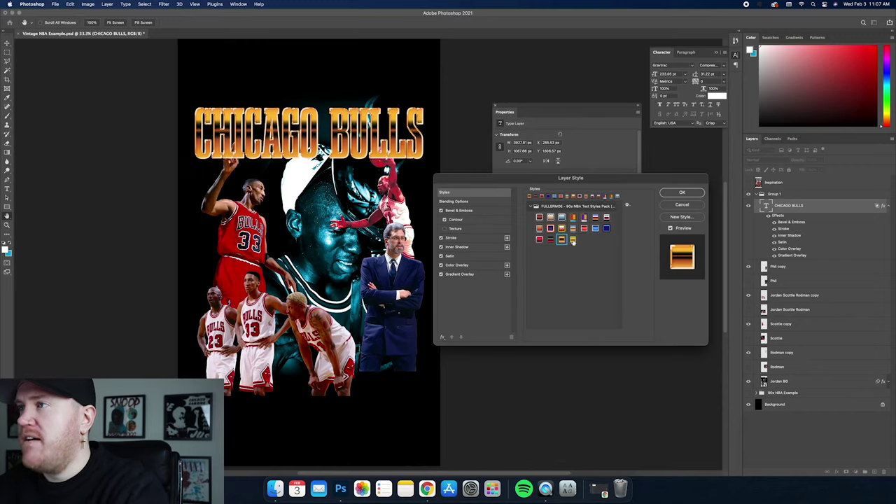
left_click(573, 239)
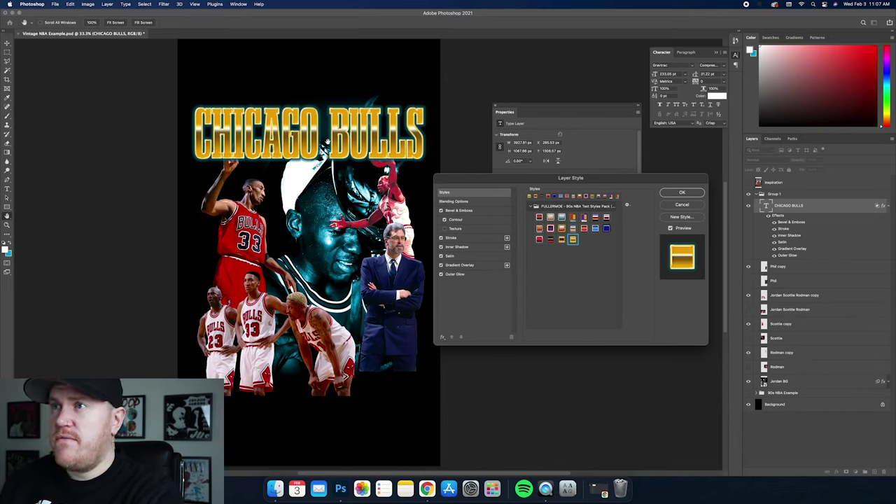
left_click(682, 192)
left_click_drag(342, 120, 372, 118)
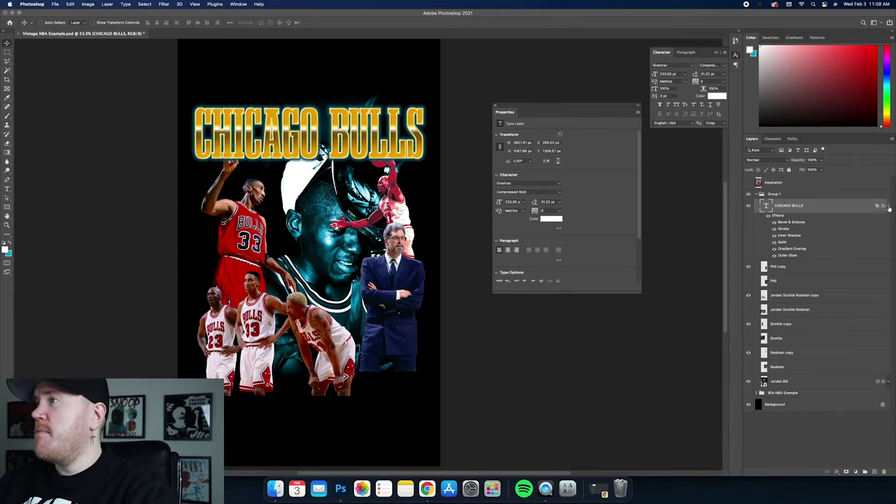
Duplicate the styled CHICAGO BULLS text layer and hide the original
left_click(886, 208)
key("super+j")
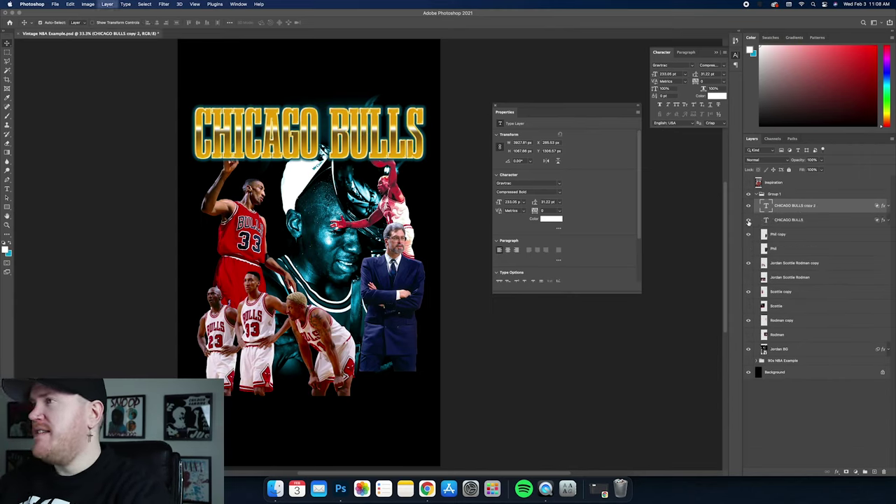
left_click(749, 221)
Convert the duplicated CHICAGO BULLS text layer to a smart object
right_click(827, 209)
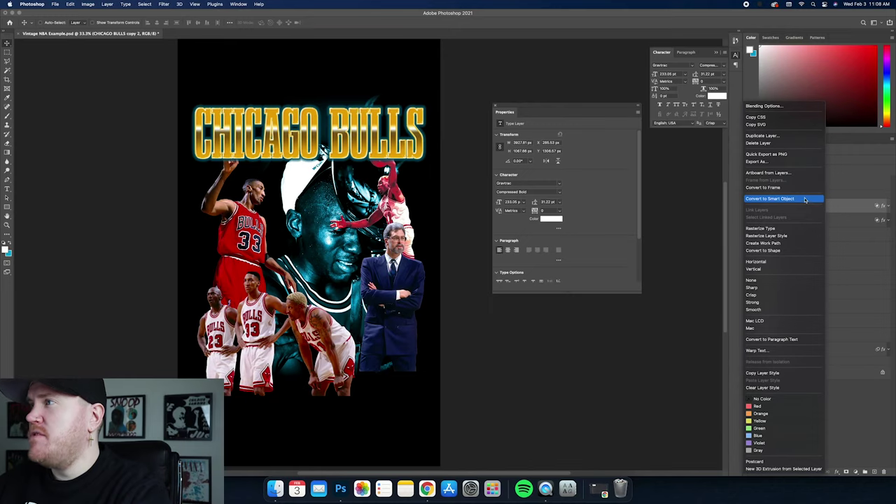
right_click(837, 210)
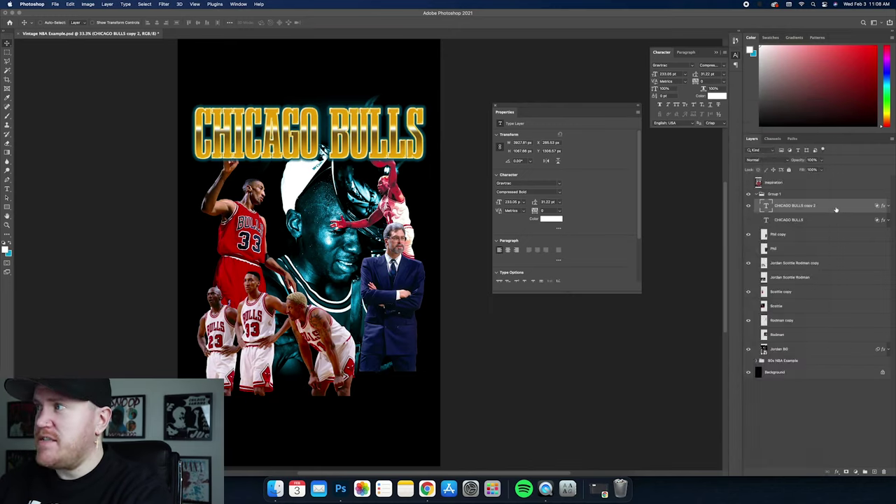
right_click(837, 209)
key("Escape")
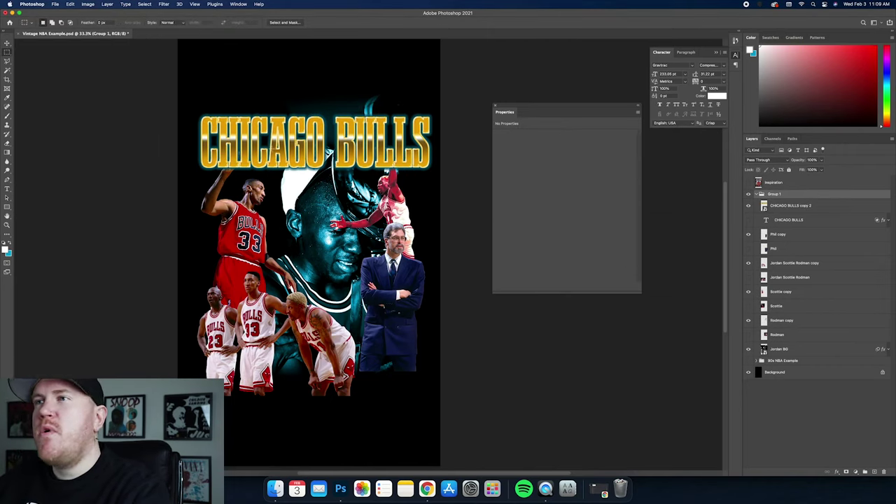
Switch to the Move tool and turn on Show Transform Controls
key("v")
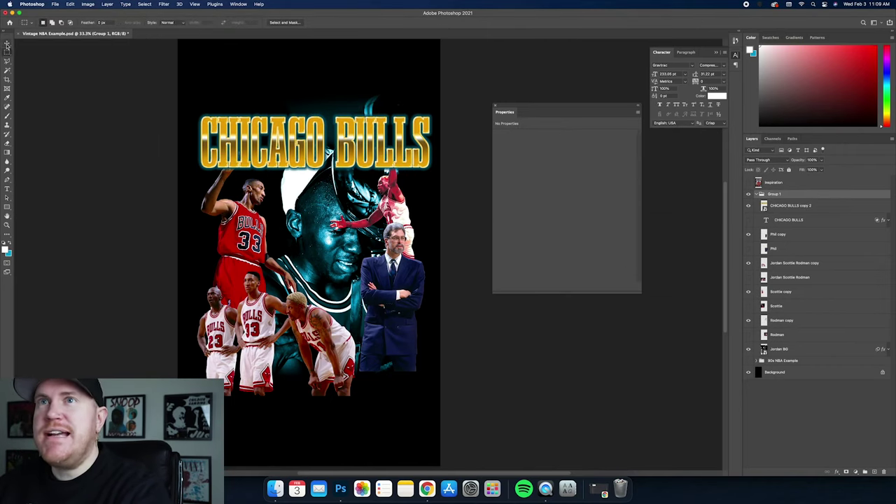
left_click(92, 24)
left_click(92, 23)
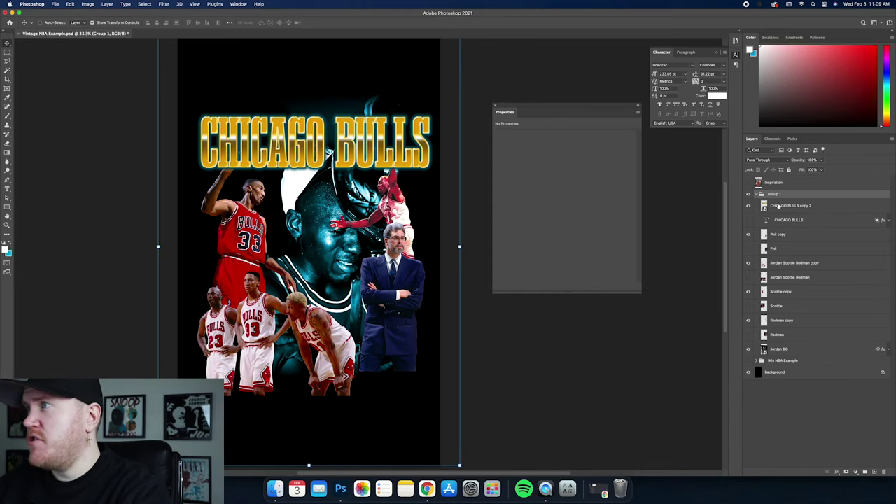
Free-transform the CHICAGO BULLS copy 2 smart object in warp mode and choose the Arc Lower warp
left_click(759, 209)
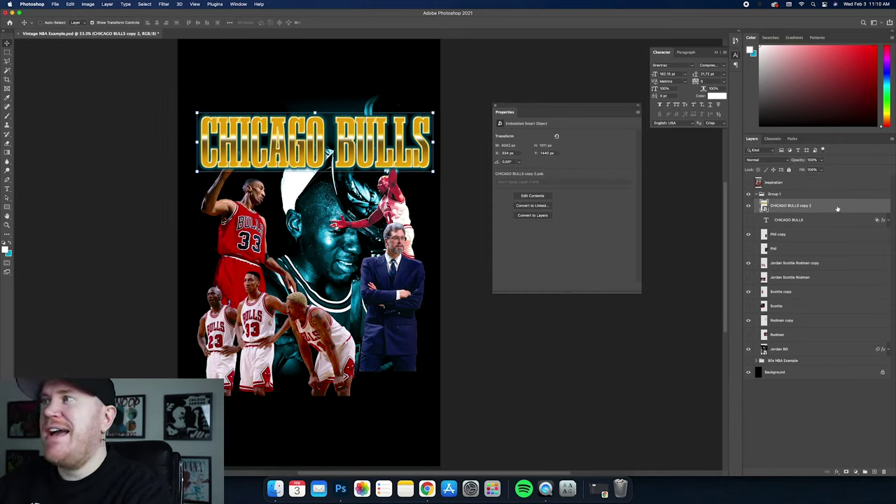
key("super+t")
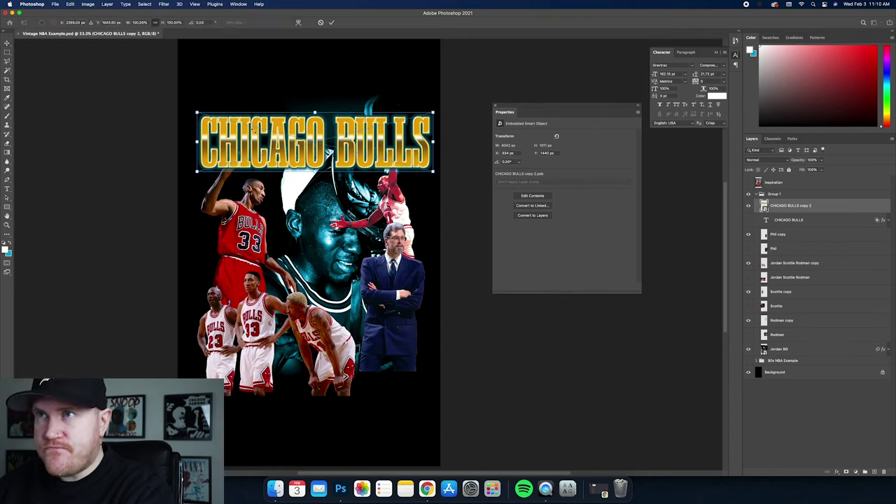
left_click_drag(324, 147, 368, 159)
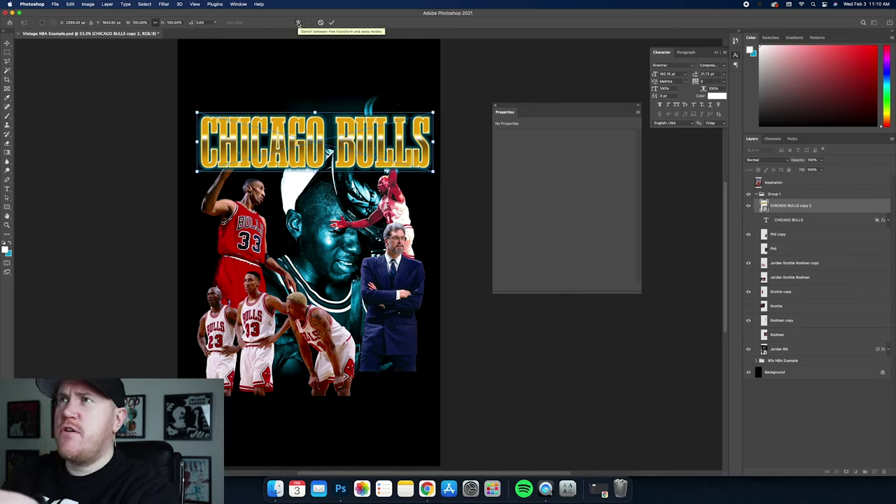
left_click(298, 23)
left_click(171, 23)
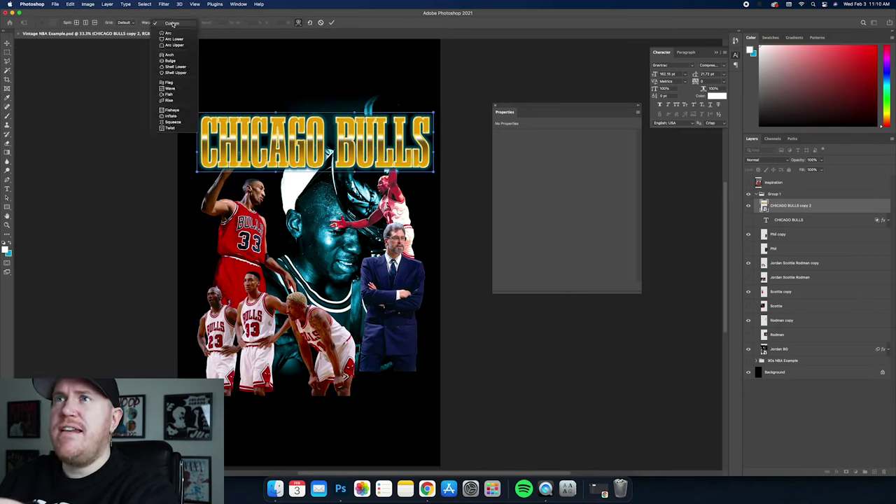
left_click(169, 23)
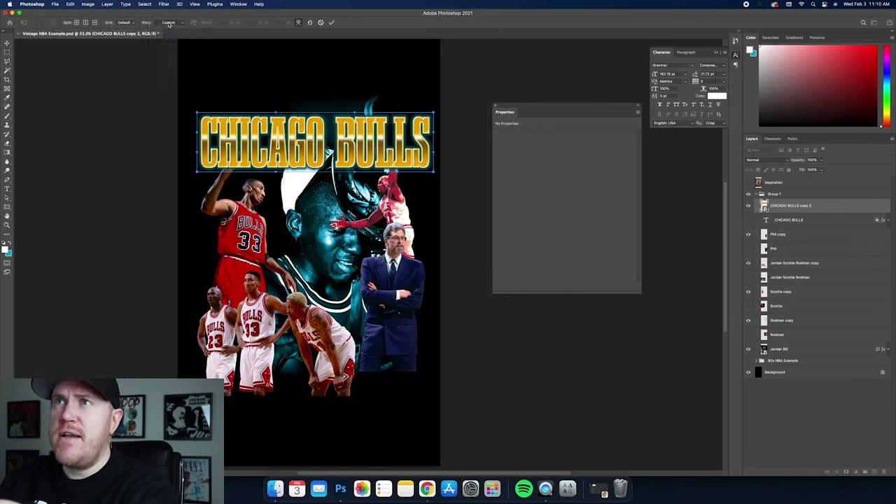
left_click(169, 24)
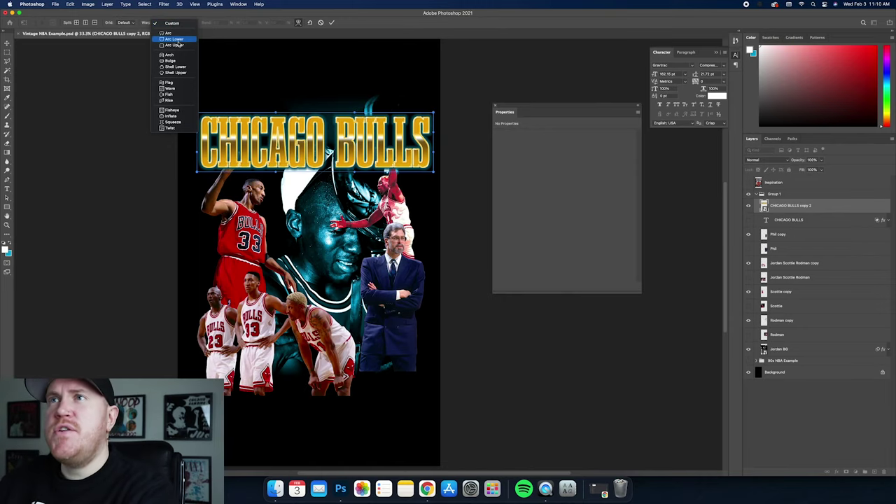
left_click(174, 39)
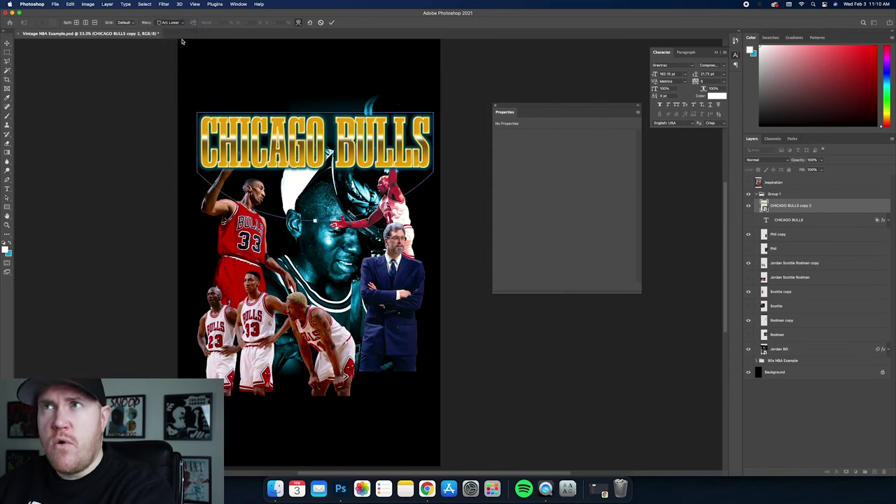
Try several bend amounts for the title's Arc Lower warp and set the bend to -30%
left_click(223, 23)
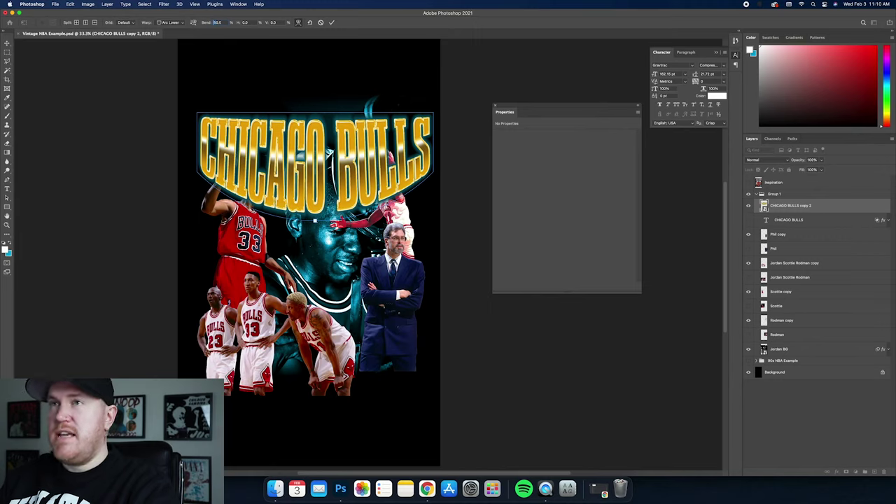
type("-10")
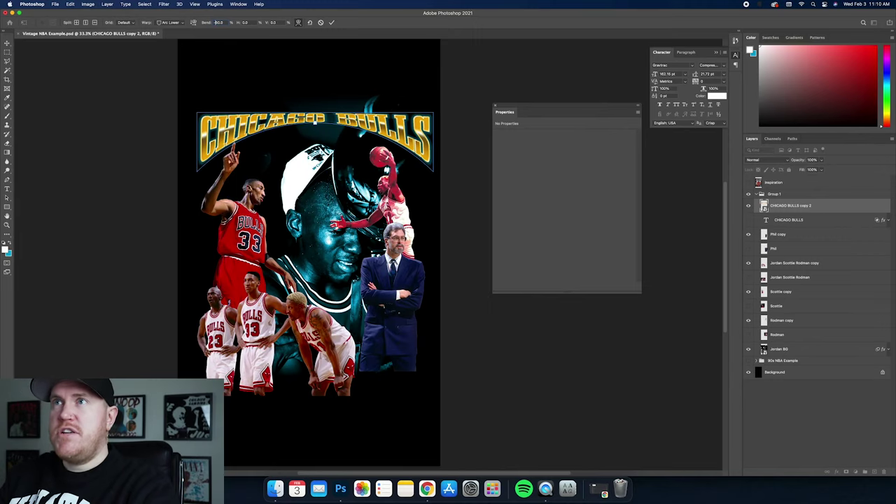
type("-20")
key("Return")
type("-30")
key("Return")
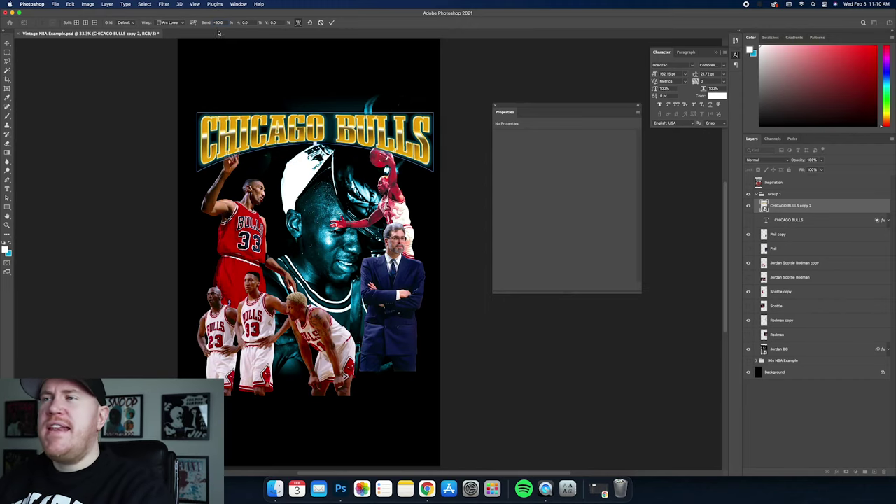
Commit the title's warp and stretch CHICAGO BULLS copy 2 vertically, keeping its width and top edge in place
left_click(7, 44)
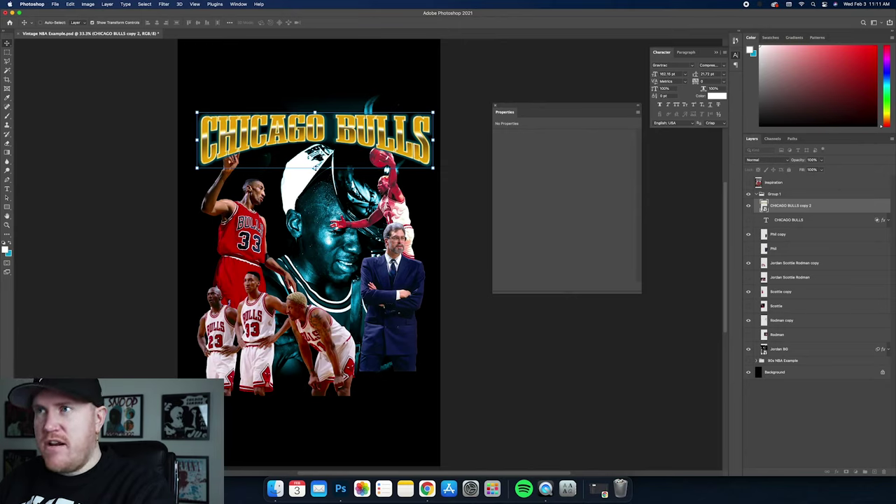
left_click_drag(316, 168, 315, 209)
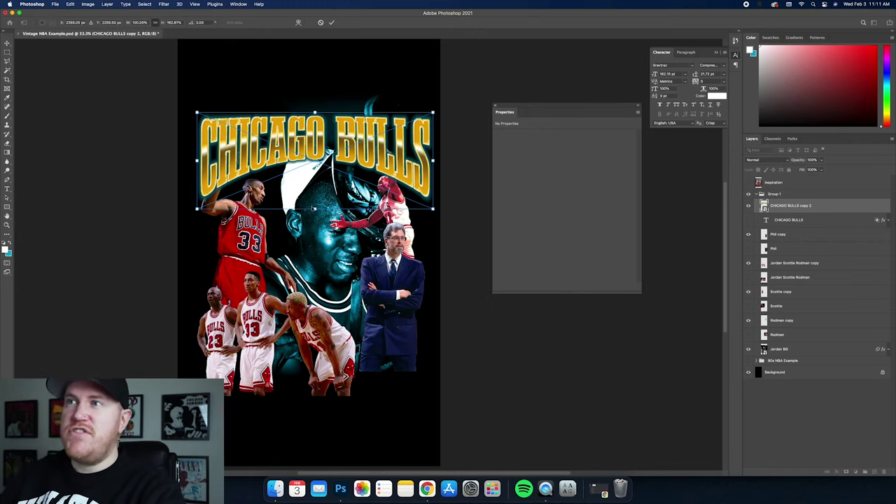
key("Escape")
key("super+shift+z")
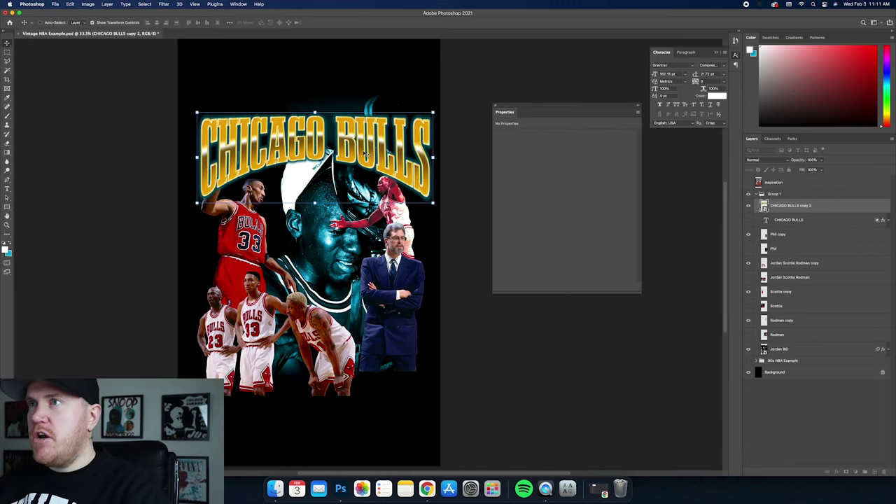
Move the stretched CHICAGO BULLS title up so it clears the players' raised hands, and turn off Show Transform Controls
left_click_drag(364, 152, 360, 117)
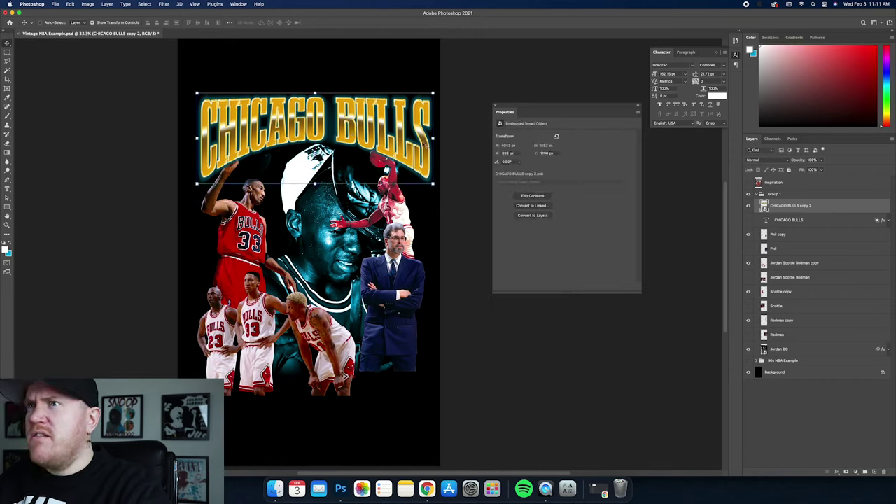
left_click(95, 23)
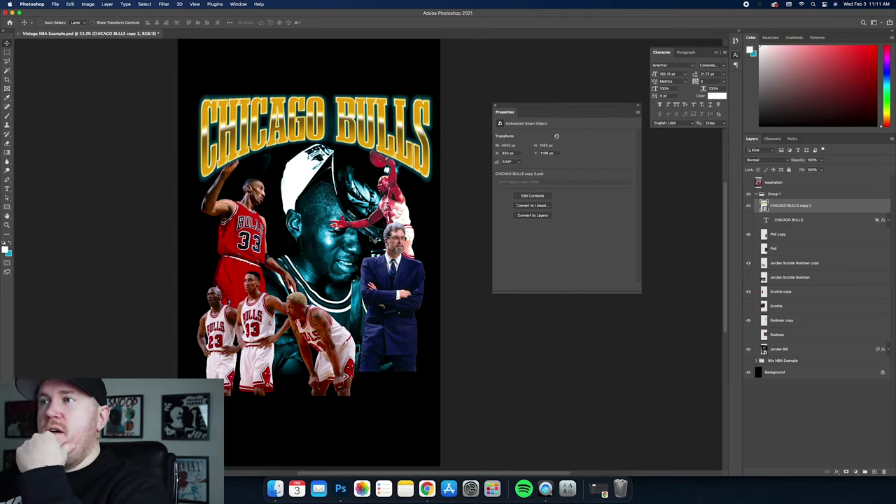
Collapse and hide Group 1, show the 90s NBA Example group to check the reference design, and switch back to Group 1
left_click(758, 195)
left_click(748, 194)
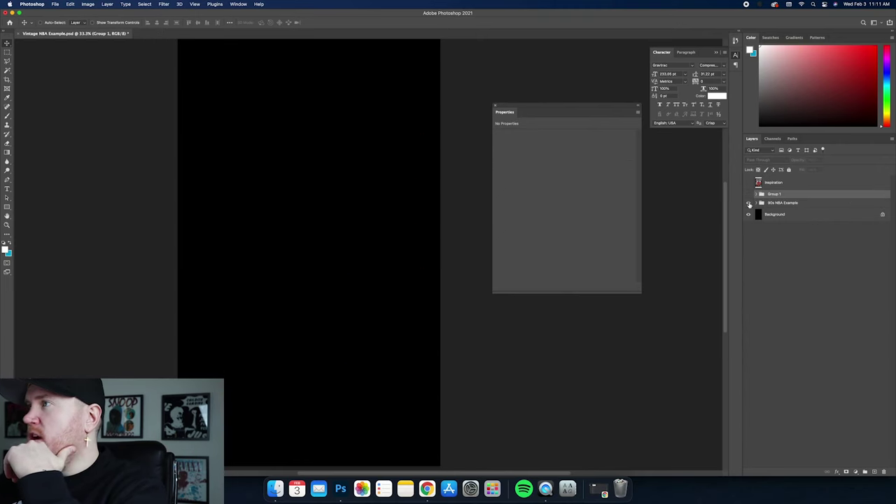
left_click(749, 203)
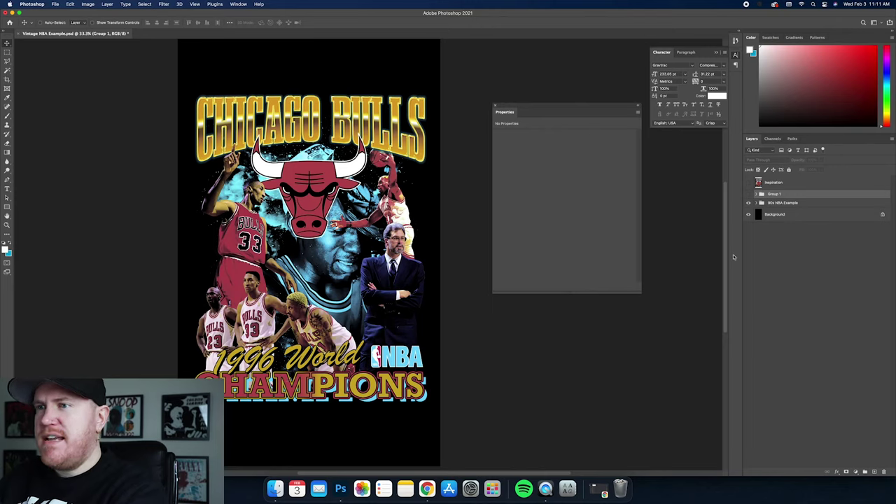
left_click(749, 203)
left_click(750, 195)
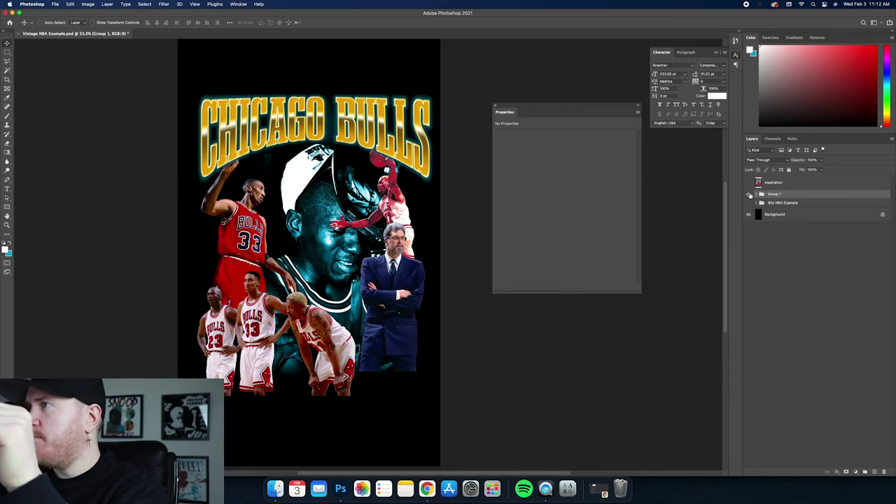
Add a white text line reading "1996 Champs" across the lower row of players
left_click(7, 189)
left_click(205, 317)
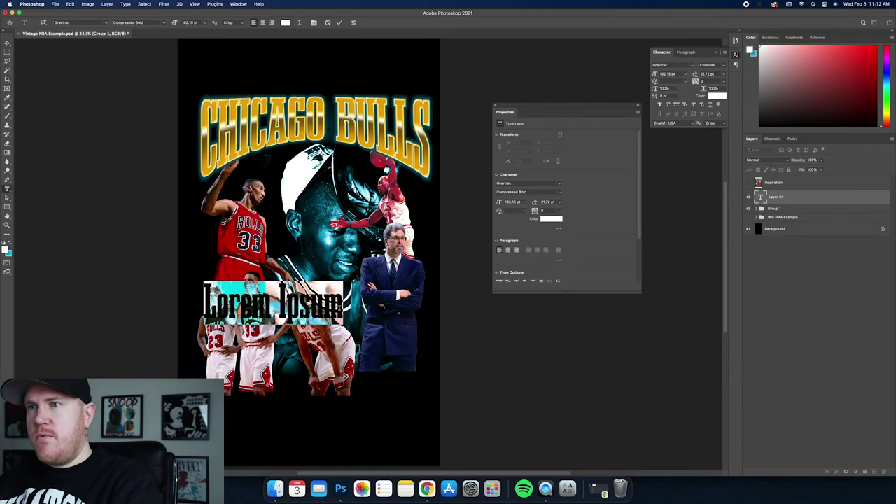
type("1996")
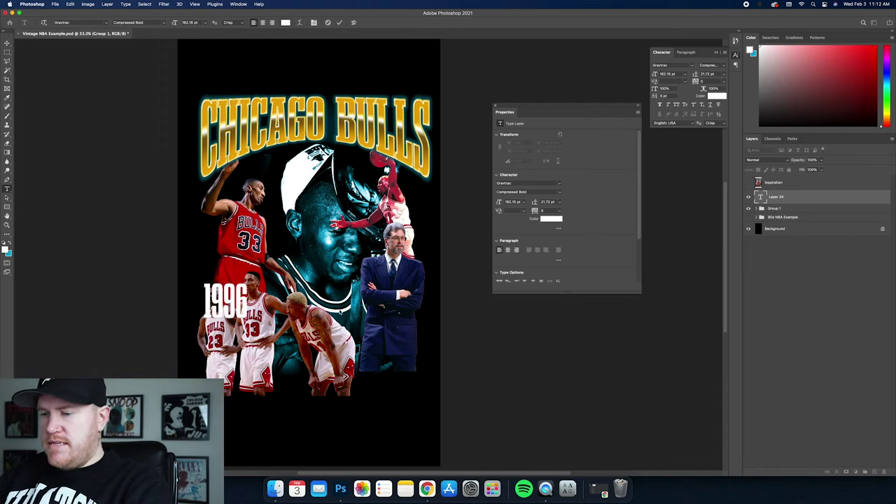
type(" Champi")
key("BackSpace")
type("s")
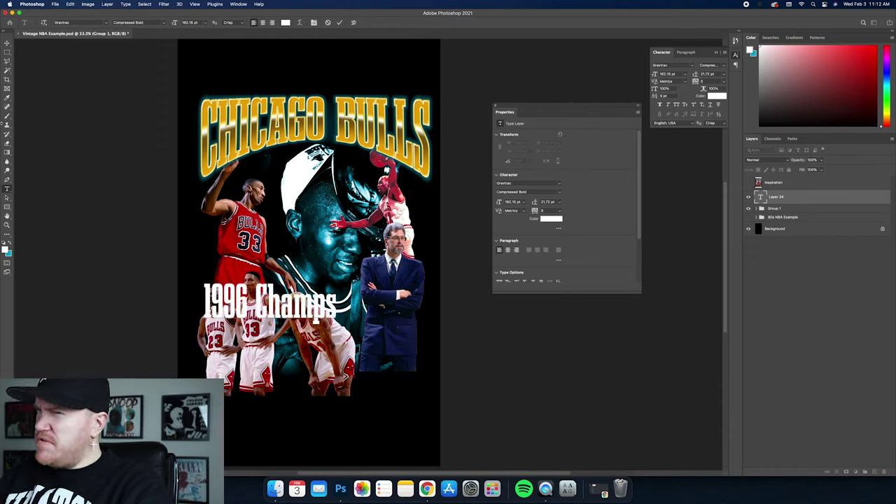
left_click(7, 43)
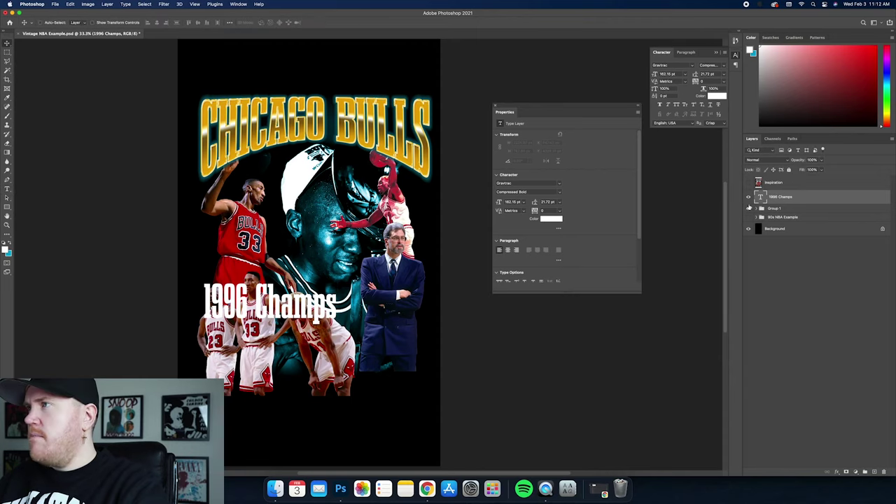
Place the 1996 Champs text layer at the top of Group 1 and collapse the group
left_click(755, 209)
left_click_drag(780, 197, 771, 206)
left_click(759, 195)
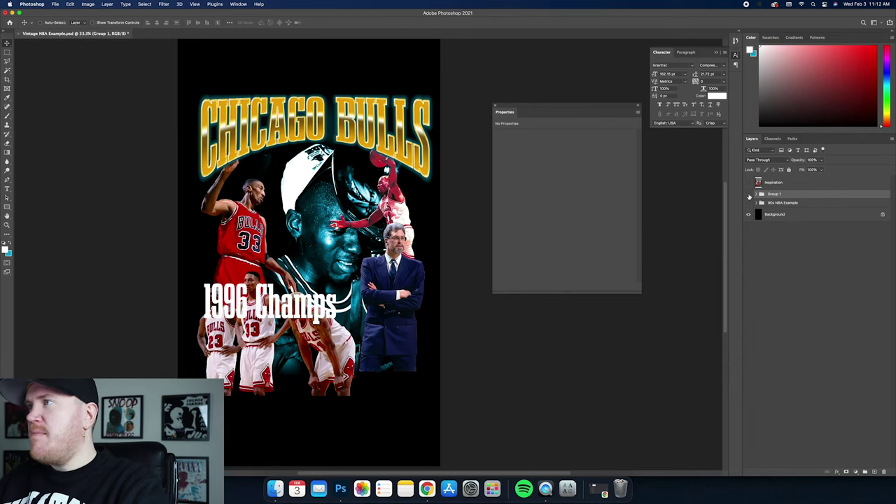
Show the 90s NBA Example group instead of Group 1 to check its championship wording, and restore Group 1
left_click(748, 195)
left_click(749, 203)
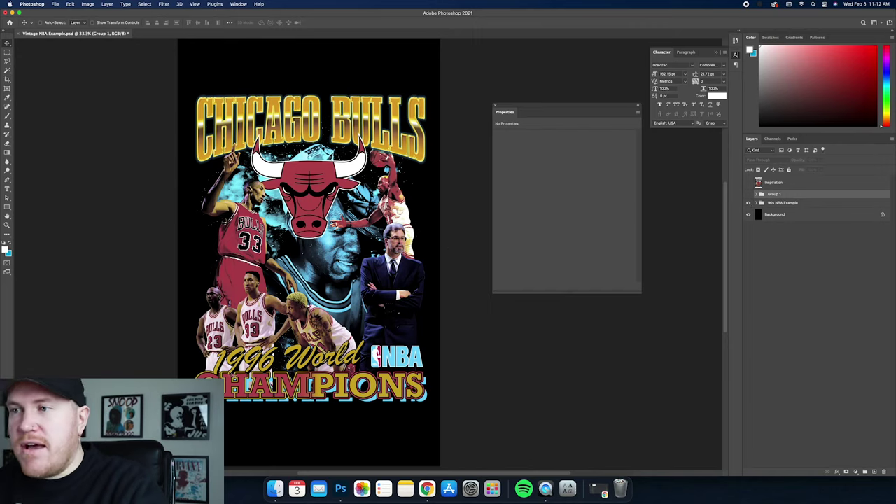
left_click(748, 205)
left_click(748, 194)
Replace "Champs" with "World" in the 1996 Champs text layer and nudge the text slightly down and to the right
left_click(758, 194)
left_click(7, 189)
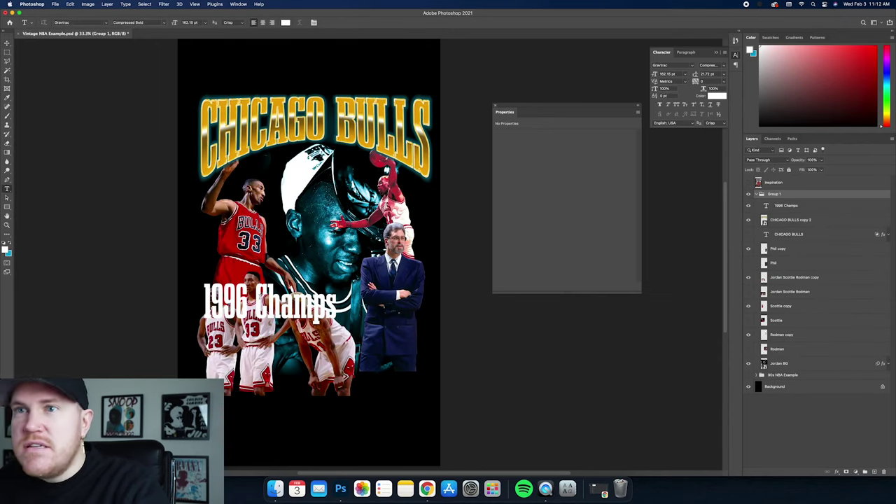
double_click(302, 303)
type("Wor")
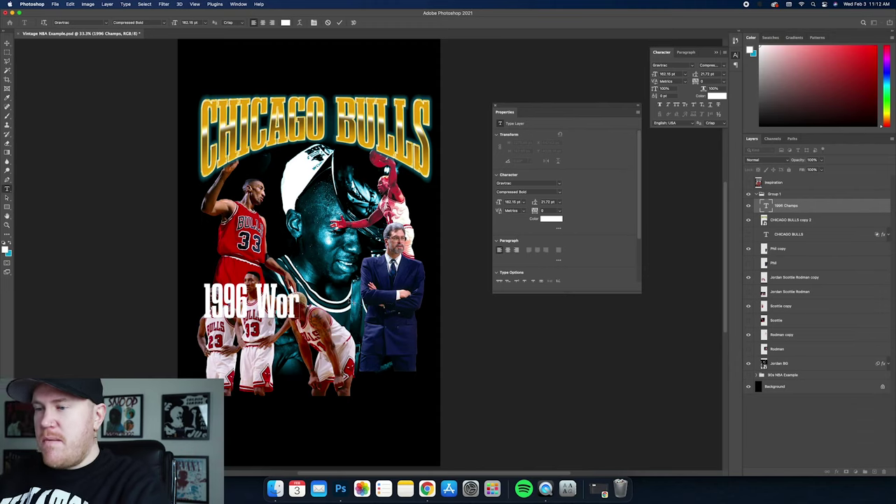
type("ld")
left_click(7, 44)
left_click_drag(280, 301, 291, 308)
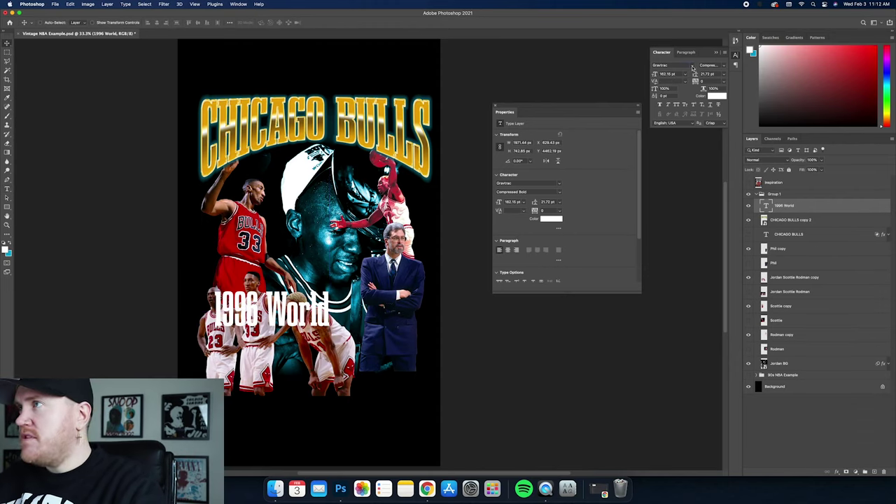
Set the 1996 World text in Brush Script MT Italic and move it lower over the bottom row of players
left_click(693, 66)
type("brush")
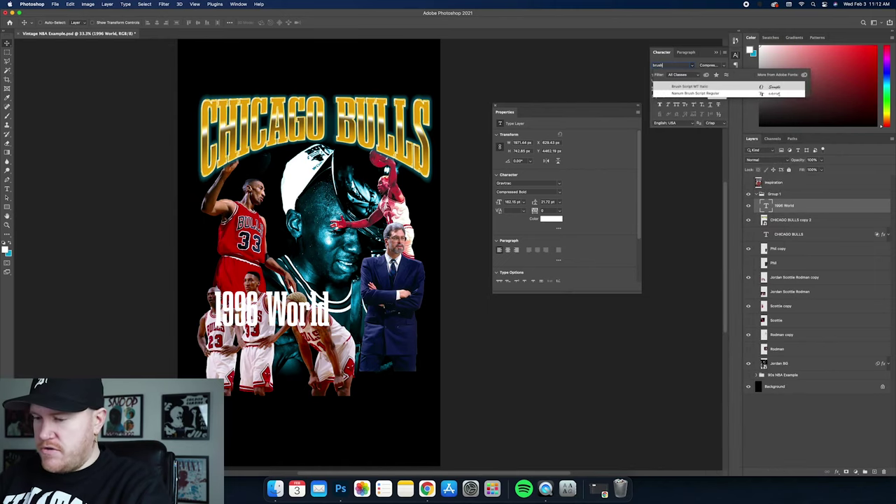
key("Return")
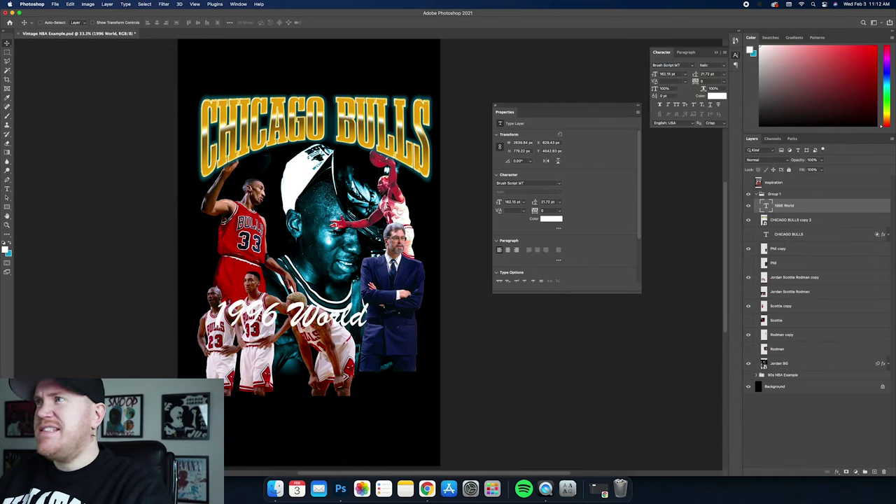
left_click_drag(267, 288, 254, 308)
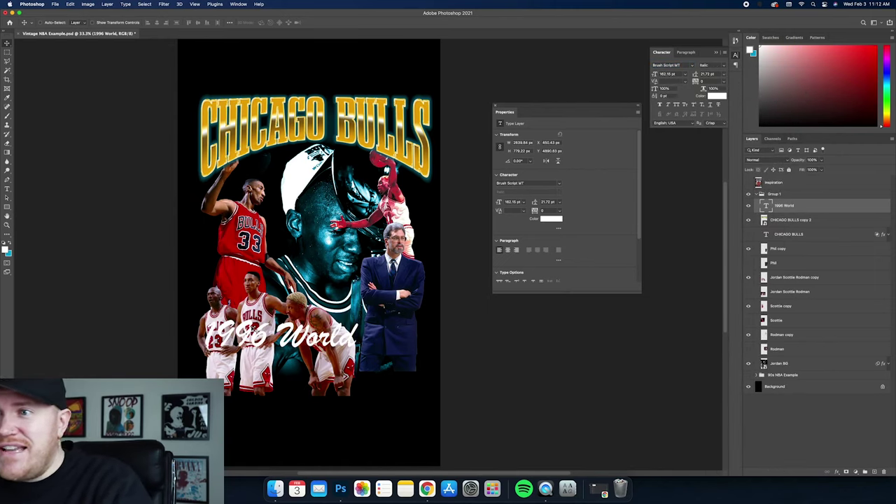
left_click(261, 315)
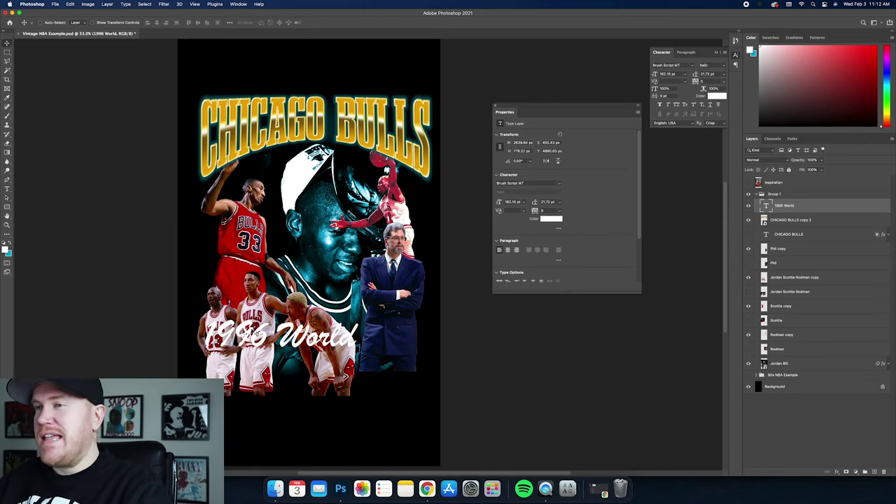
Turn on transform controls, show the example instead of Group 1, and move the 1996 World layer above Group 1 and over the example's matching text
left_click(91, 22)
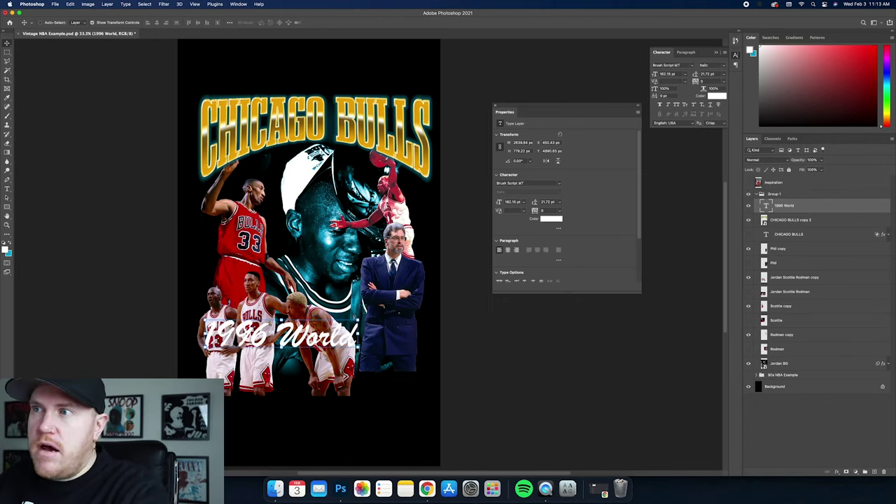
left_click(756, 195)
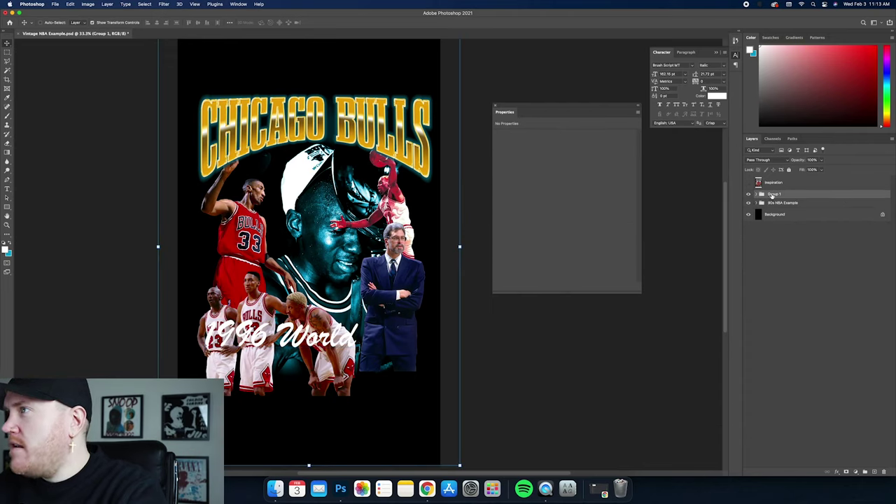
left_click(749, 196)
left_click(762, 194)
left_click_drag(800, 206, 798, 189)
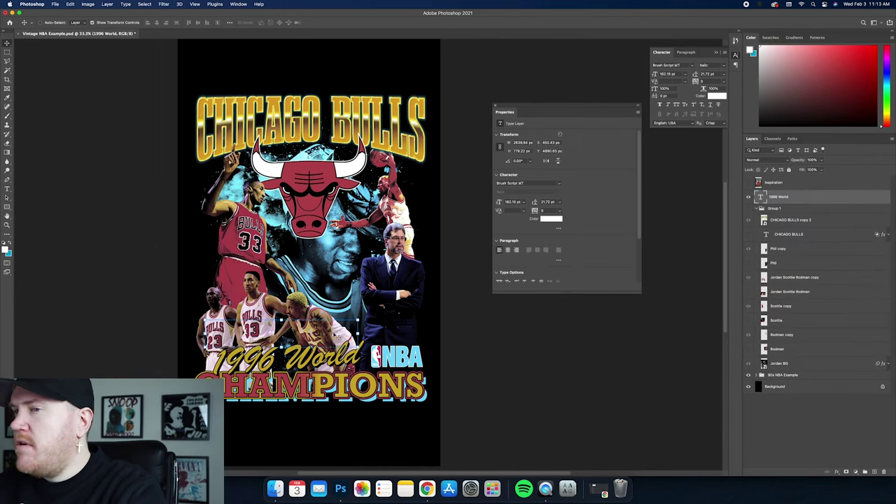
left_click_drag(334, 324, 347, 348)
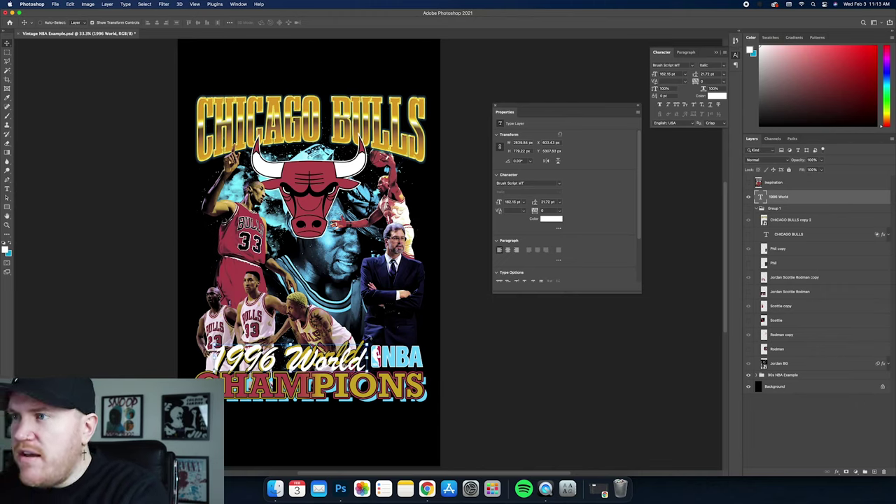
Skew the 1996 World text vertically by about -3.12° so it slants upward like the example's script line, and align it
right_click(369, 298)
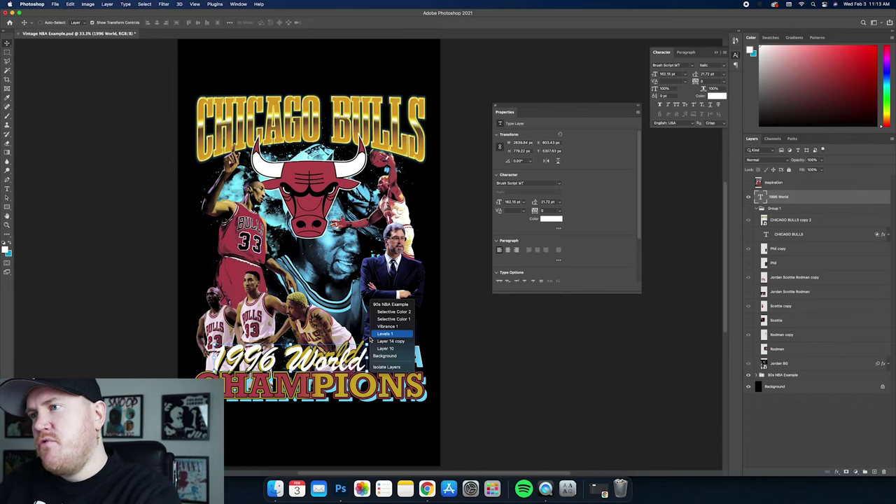
left_click(372, 341)
right_click(373, 321)
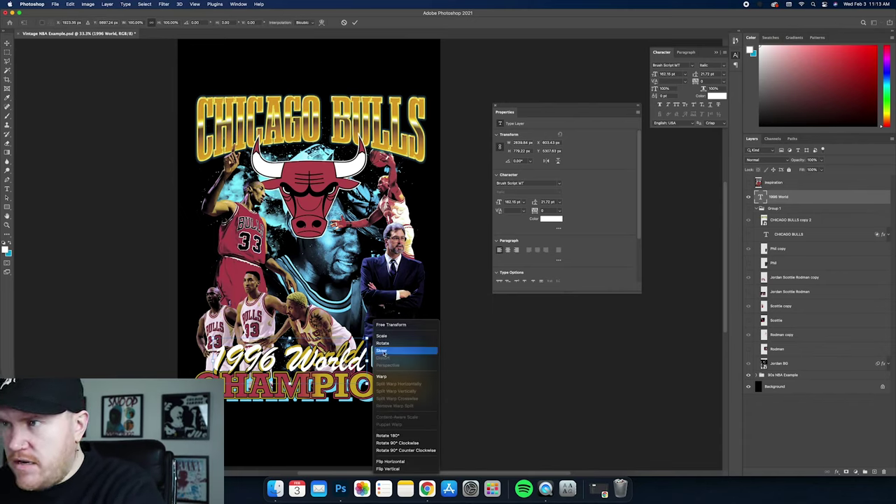
left_click(383, 350)
left_click_drag(369, 360, 387, 345)
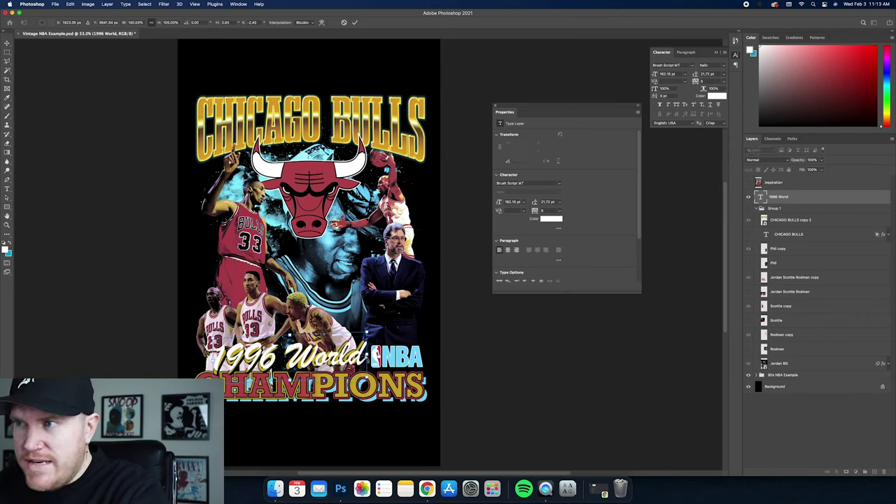
left_click_drag(386, 345, 389, 340)
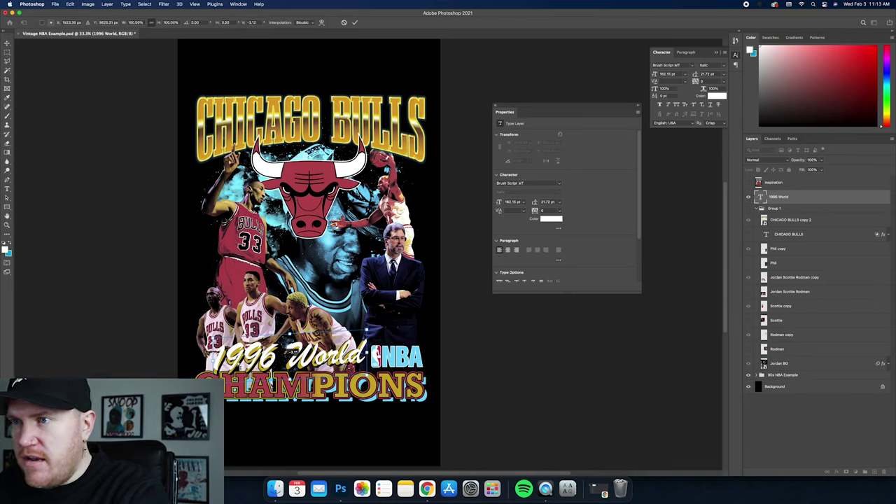
left_click_drag(222, 352, 225, 353)
key("Return")
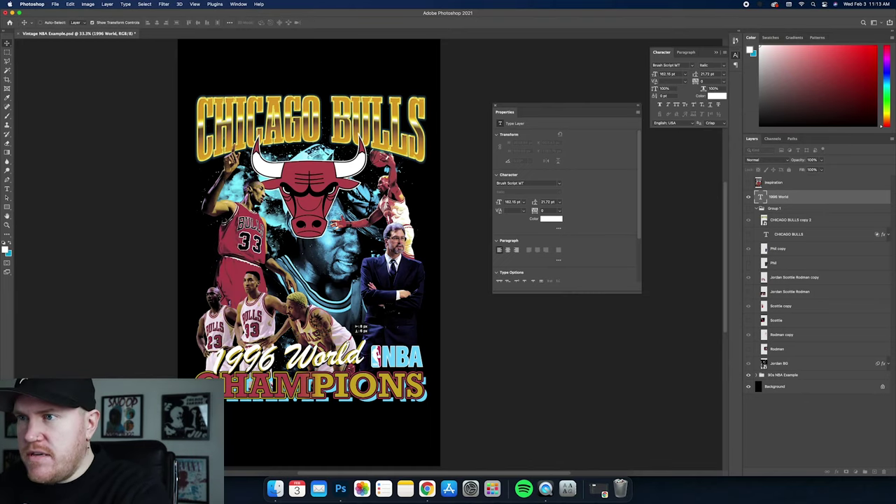
Return the 1996 World layer to the top of Group 1, hide the 90s NBA Example group and show Group 1
left_click_drag(819, 200, 793, 205)
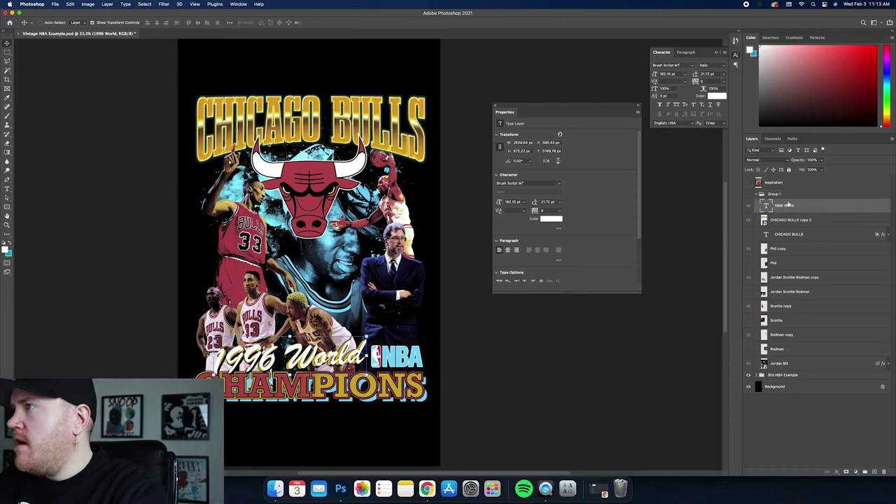
left_click(757, 195)
left_click(756, 195)
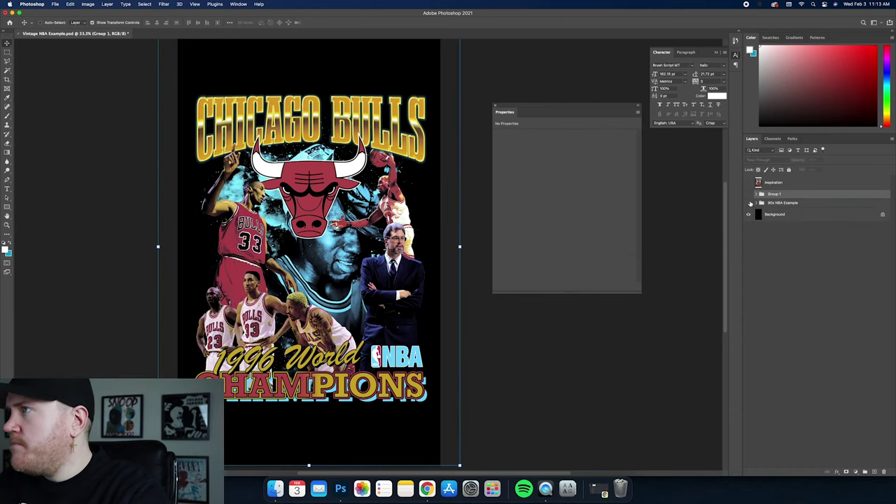
left_click(748, 203)
left_click(748, 194)
Add a Color Overlay to the 1996 World text in gold (#e7a708), sampled from the CHICAGO BULLS title
left_click(755, 194)
double_click(802, 207)
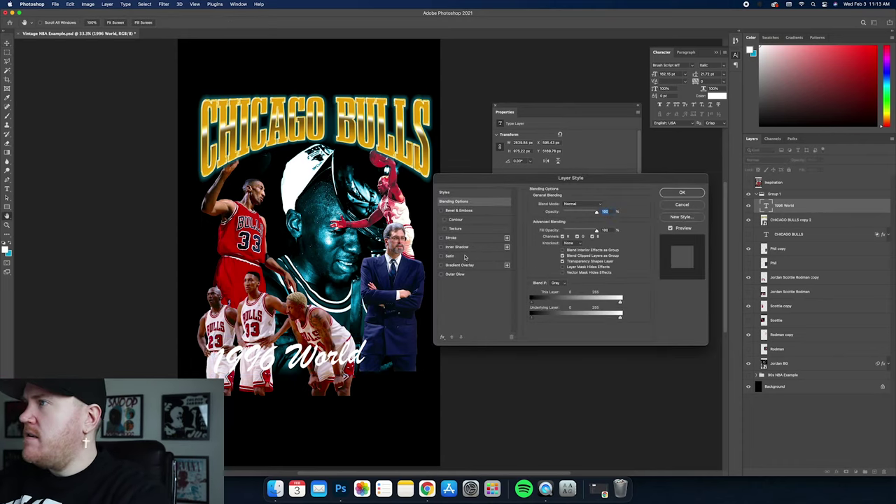
left_click(443, 338)
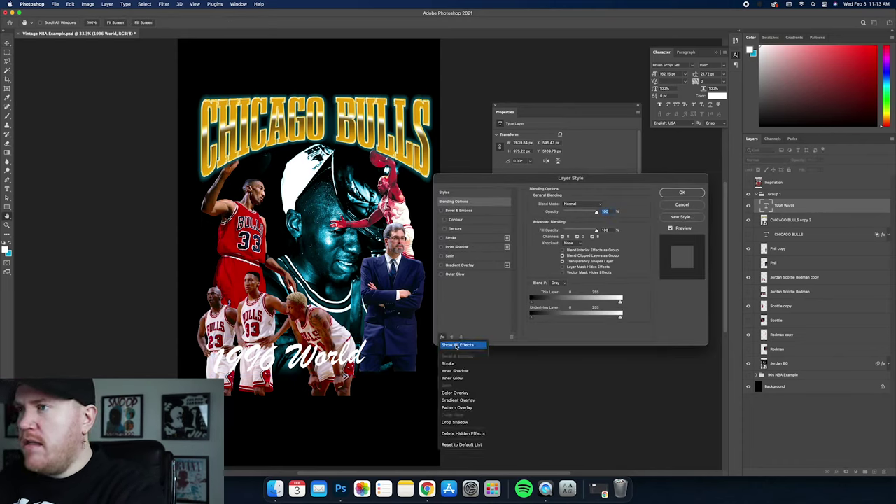
left_click(456, 346)
left_click(459, 273)
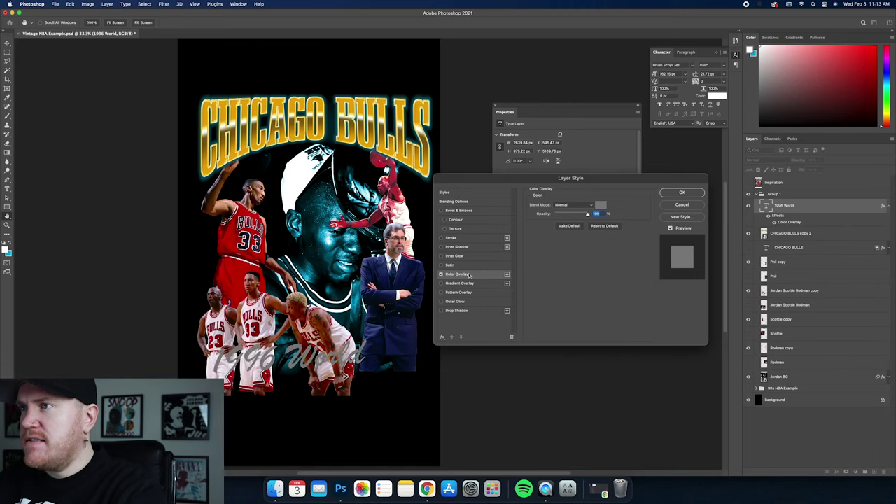
left_click(598, 206)
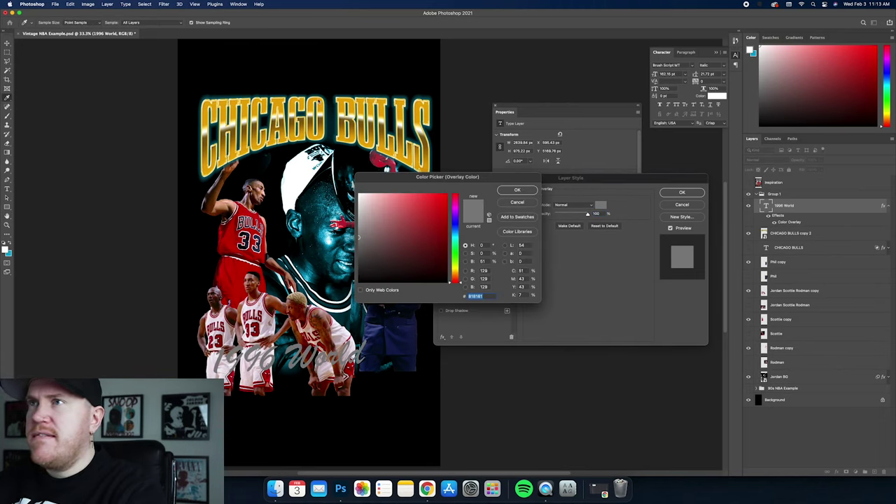
left_click(323, 96)
left_click(321, 101)
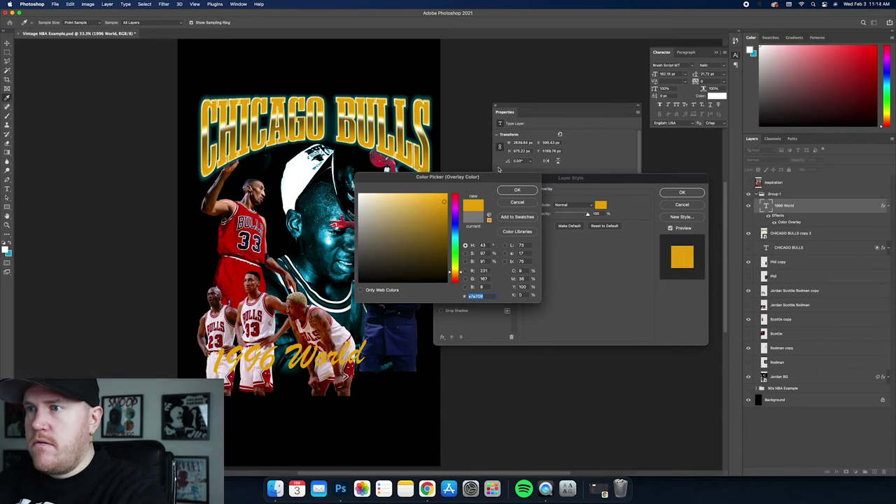
left_click(517, 190)
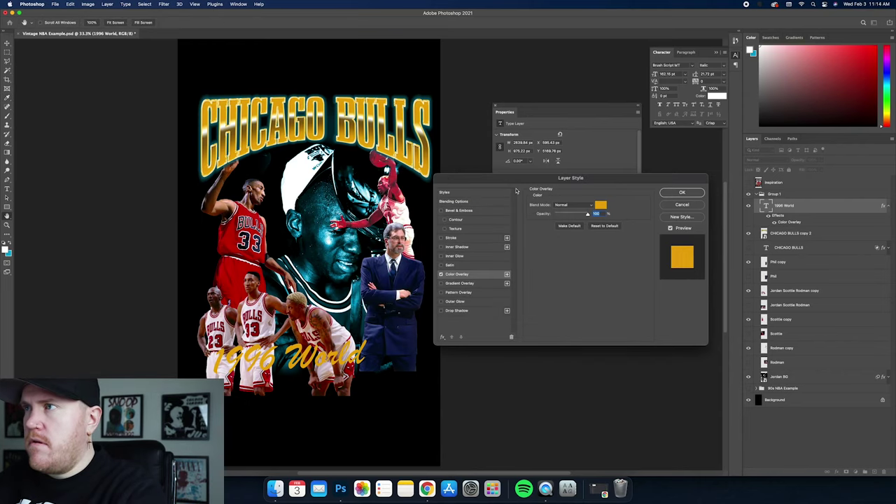
Add a hard black drop shadow to 1996 World with Normal blending, 100% opacity, 0 px size and an increased distance
left_click(462, 310)
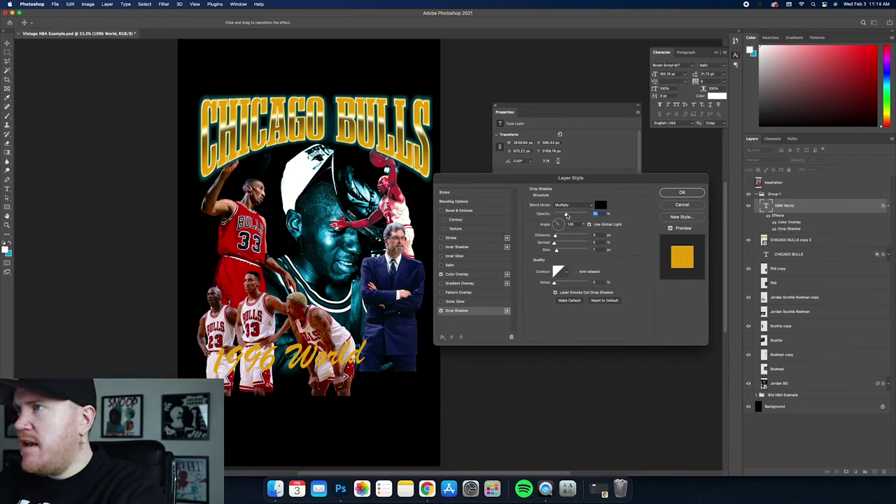
left_click(581, 206)
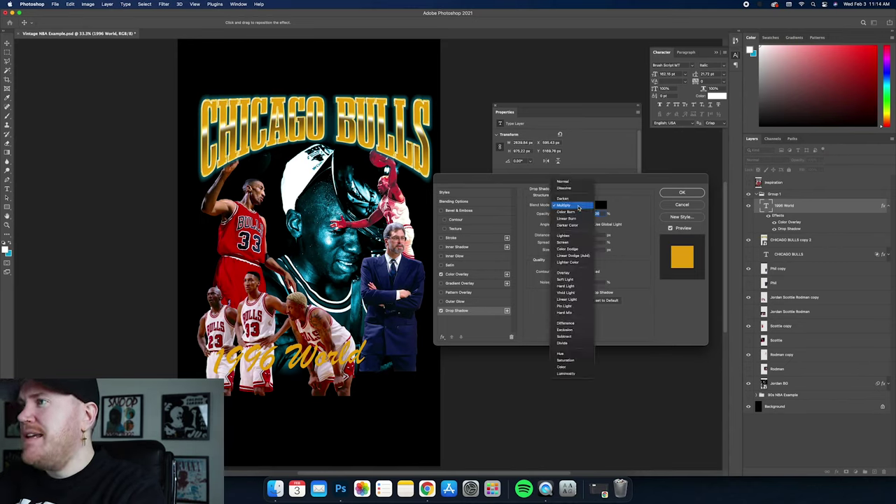
left_click(578, 183)
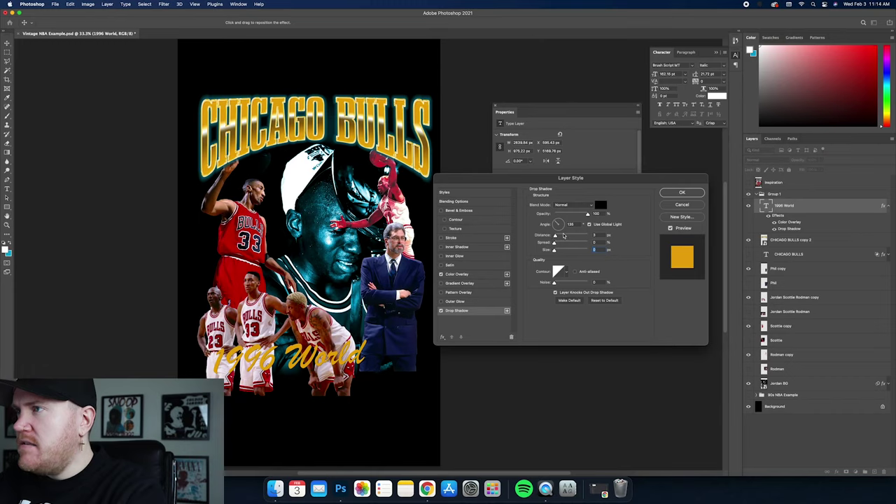
left_click_drag(556, 237, 564, 238)
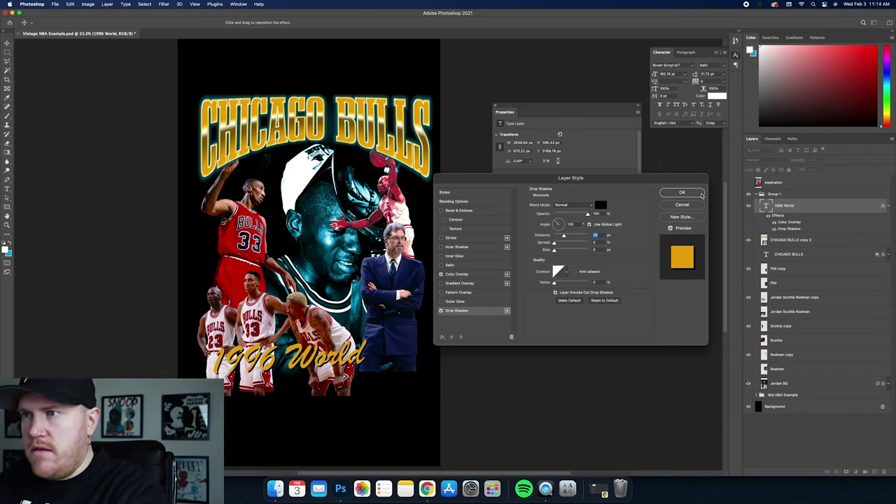
left_click(696, 194)
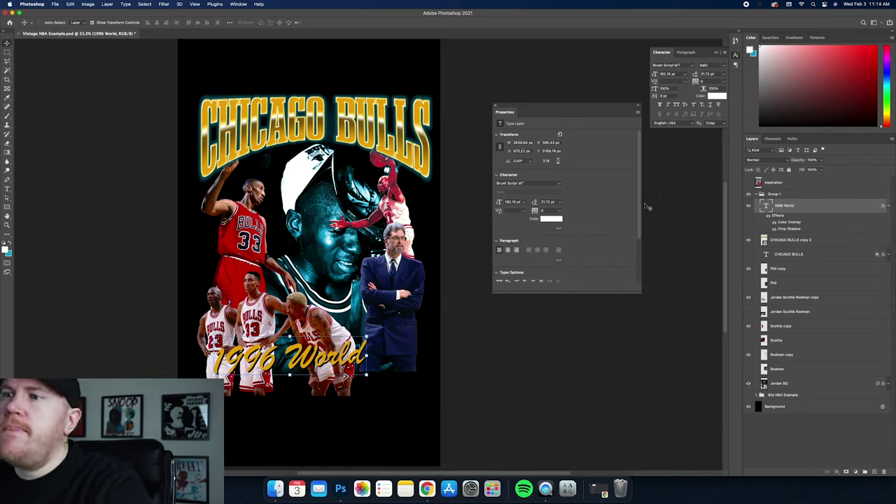
Add a new text layer reading CHAMPIONS below the 1996 World line
left_click(7, 189)
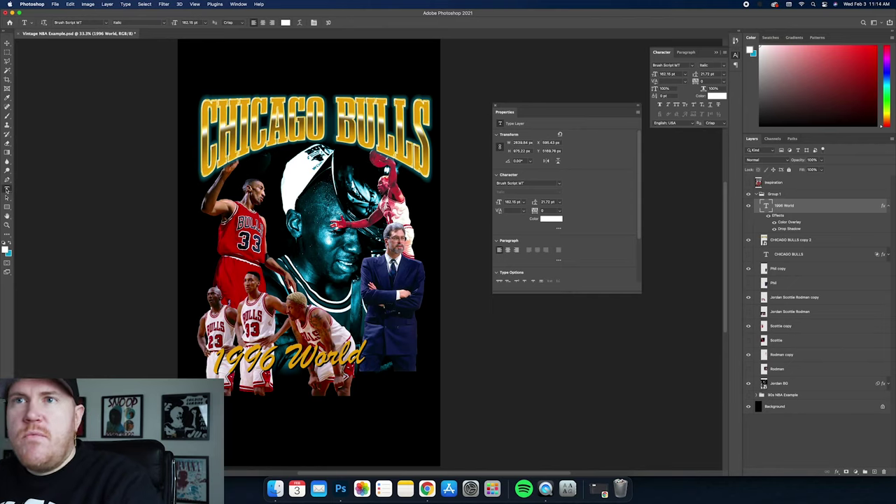
left_click(205, 407)
type("CHAMP")
key("BackSpace")
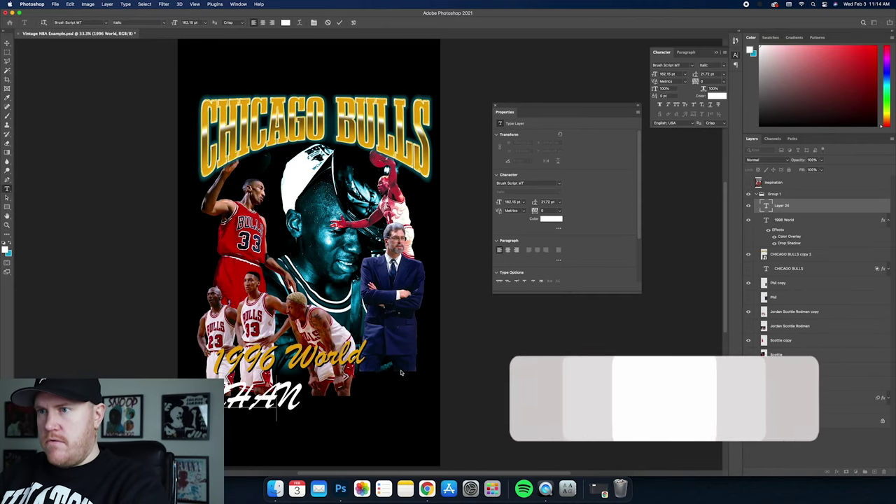
type("PIONS")
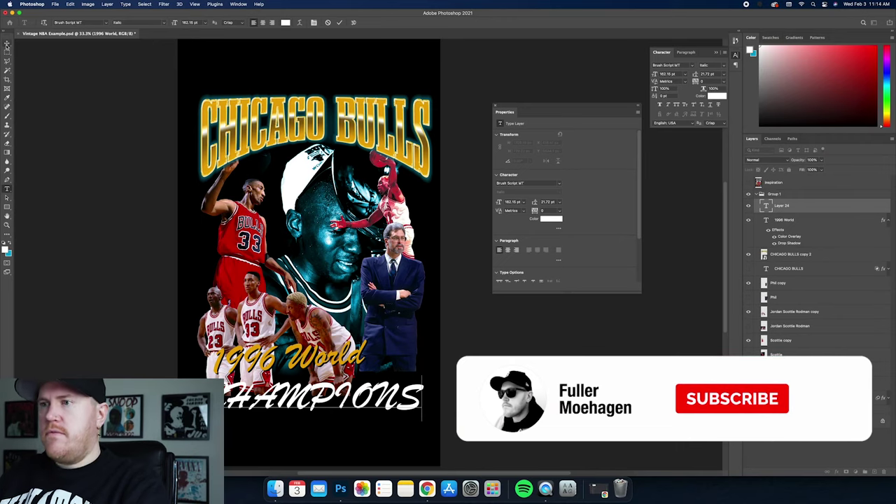
left_click(7, 44)
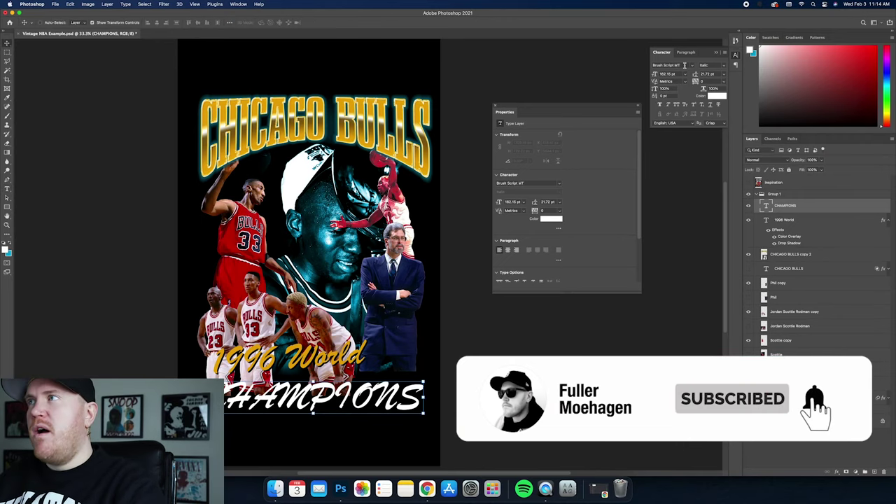
Set the CHAMPIONS text in Rockwell Bold
left_click(685, 65)
type("rock")
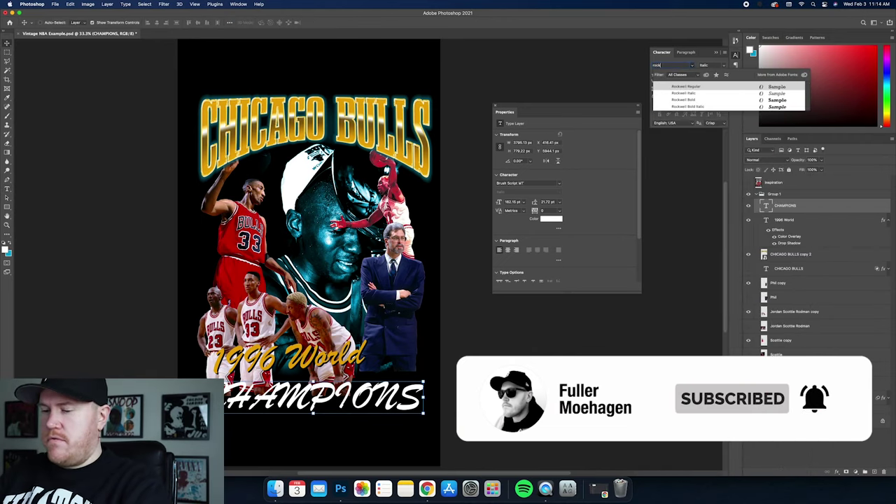
key("Down")
key("Down")
key("Down")
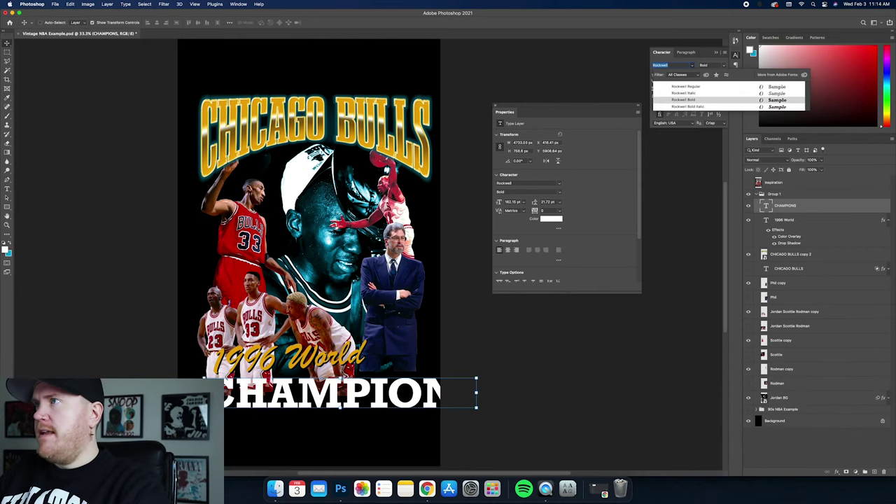
key("Return")
Scale CHAMPIONS down to about 127 pt so it fits the canvas, and move it up directly beneath 1996 World
left_click_drag(476, 379, 418, 377)
key("Return")
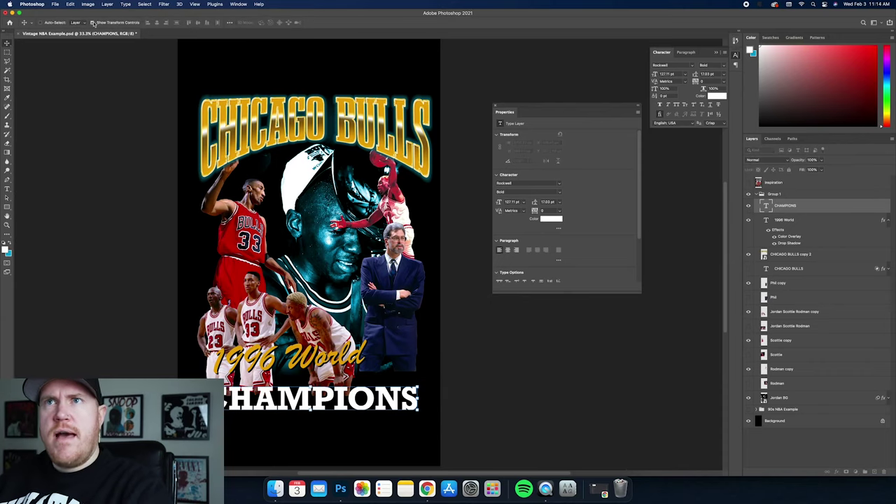
left_click_drag(282, 197, 287, 181)
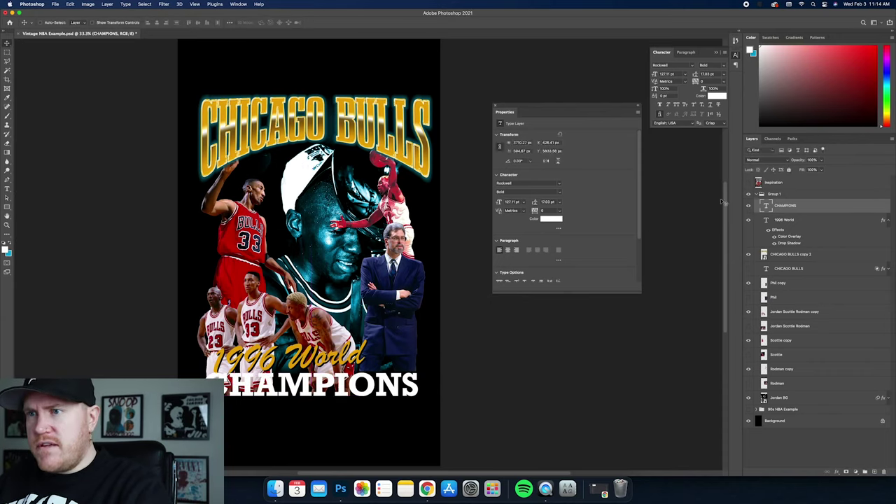
Move the CHAMPIONS layer below 1996 World and apply the split red-and-gold style with blue shadow from the FULLERMOE 90s NBA Text Styles Pack
left_click_drag(839, 209, 837, 247)
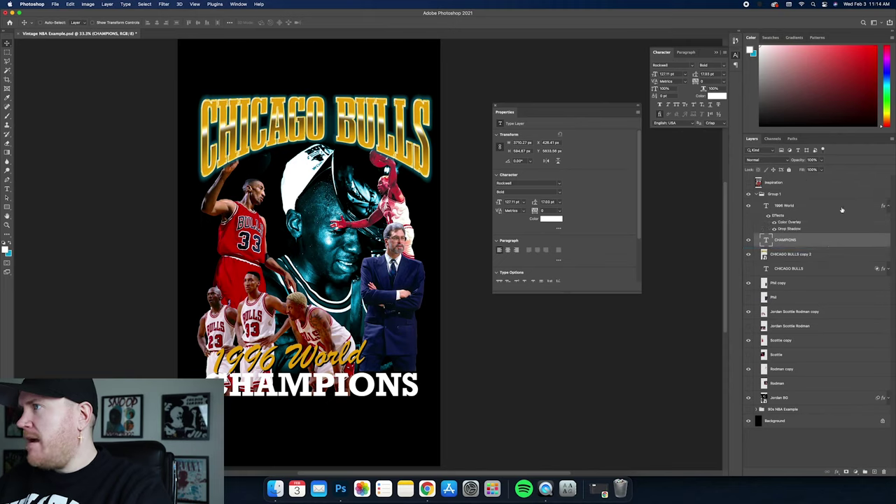
double_click(821, 241)
left_click(481, 194)
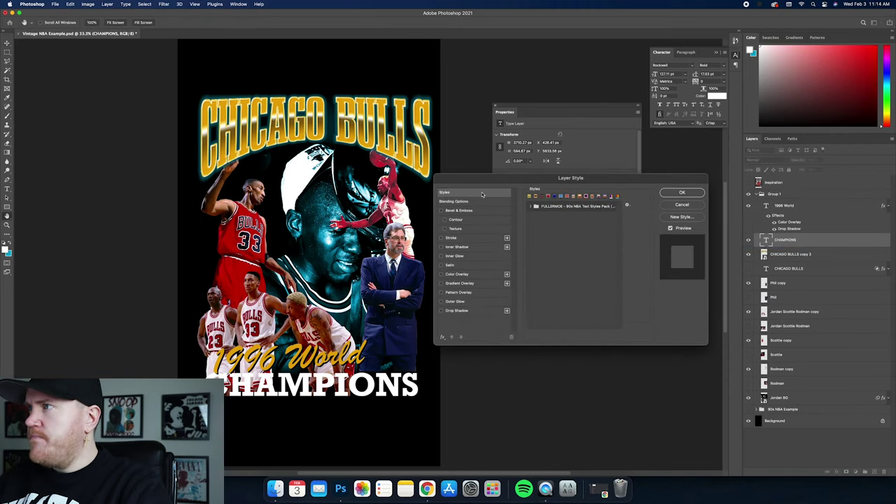
left_click(532, 209)
left_click(572, 218)
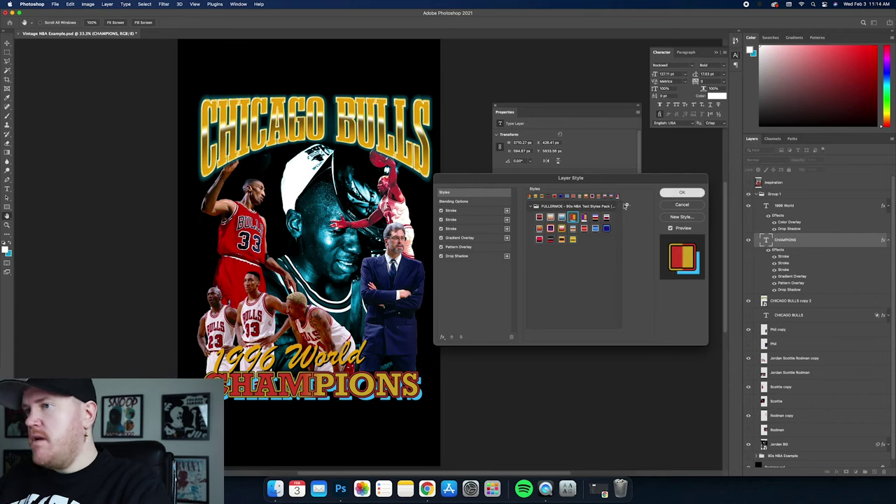
left_click(673, 194)
Scale CHAMPIONS to about 132.74 pt to match the CHICAGO BULLS title's width, and place it tightly beneath the 1996 World line
left_click_drag(321, 374, 328, 358)
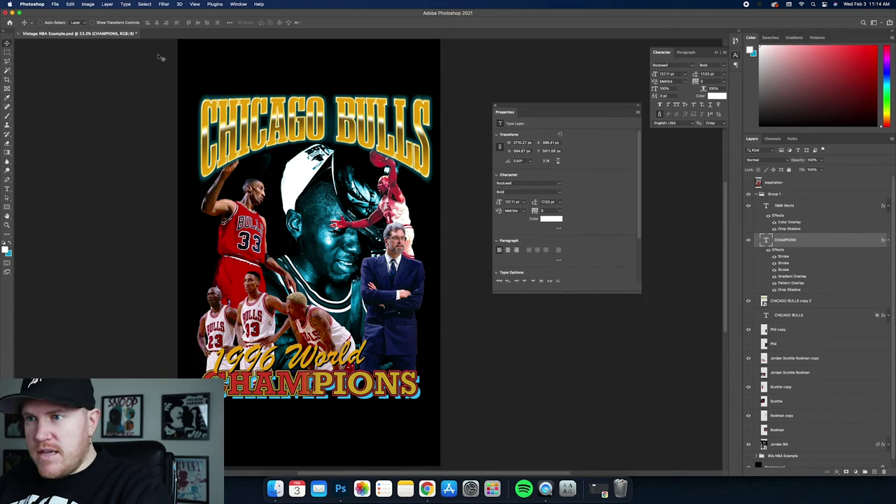
key("super+t")
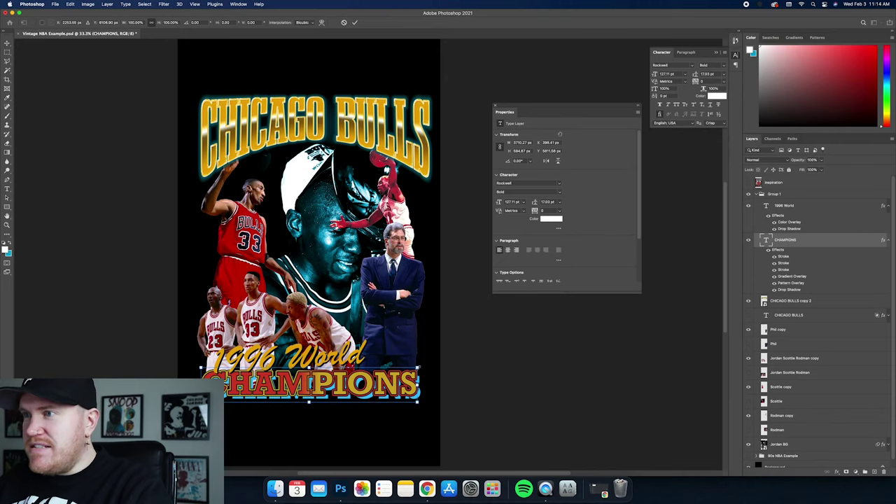
left_click_drag(419, 401, 418, 401)
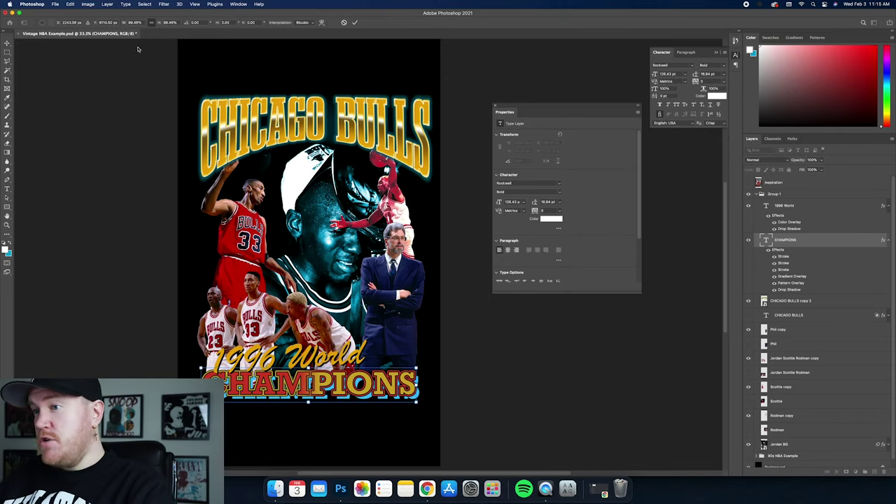
key("Return")
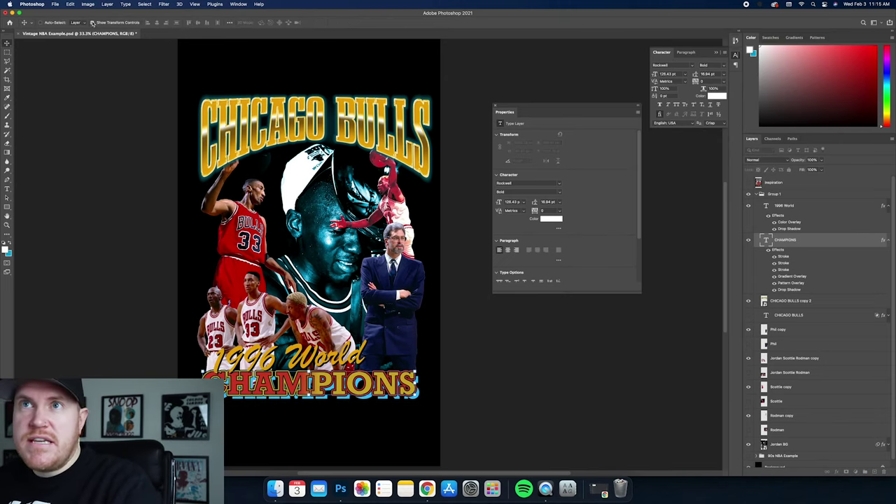
left_click_drag(305, 374, 306, 168)
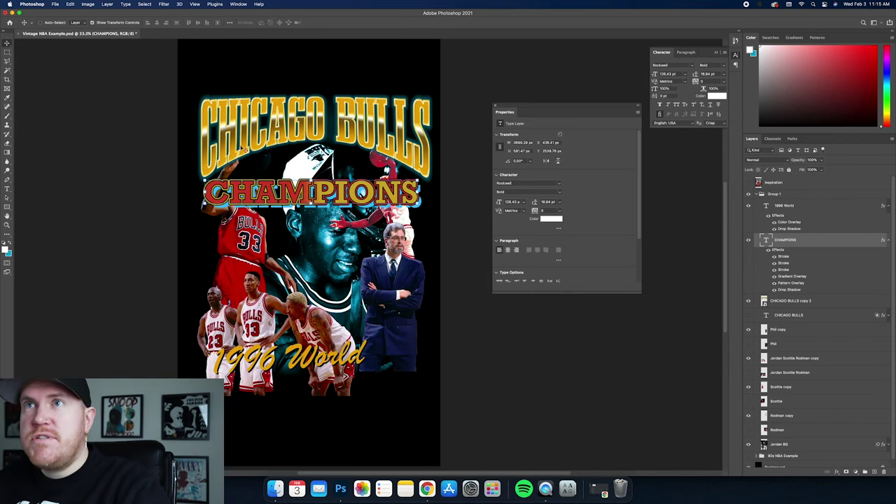
key("super+t")
left_click_drag(419, 210, 430, 215)
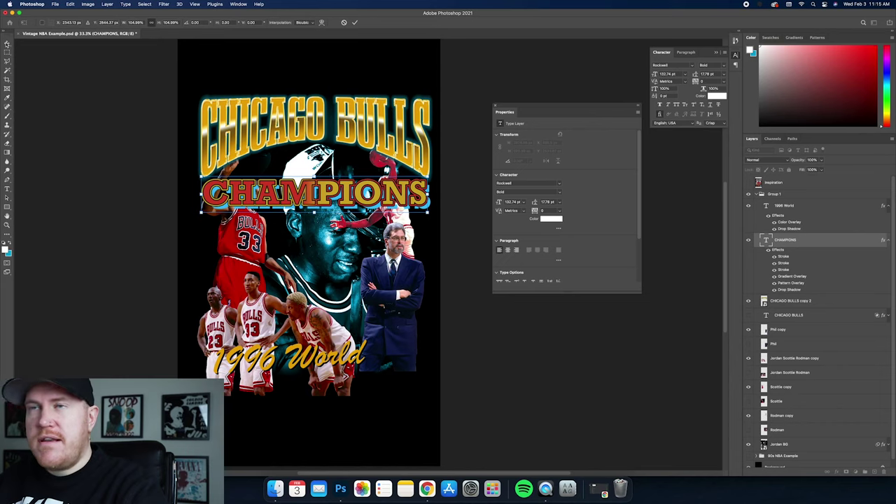
key("Return")
left_click_drag(317, 180, 332, 351)
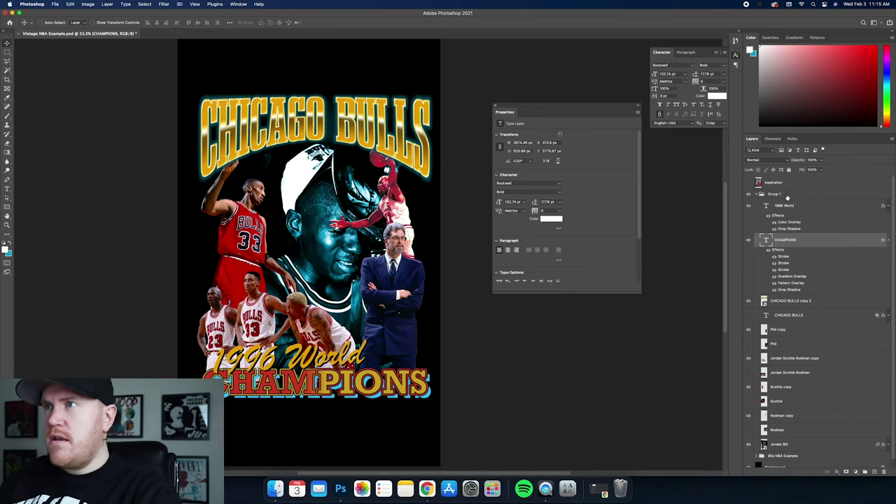
Switch to Chrome and review the image results for the NBA logo PNG and the Bulls logo PNG
left_click_drag(367, 143, 369, 128)
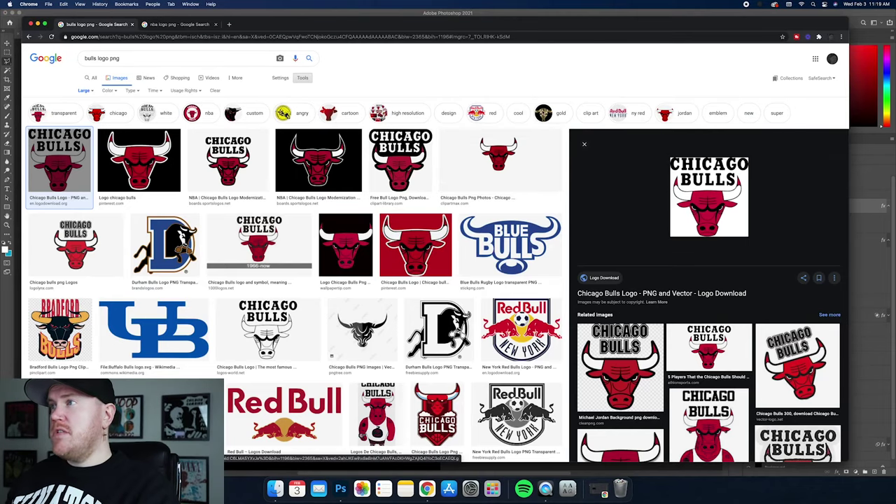
left_click(172, 25)
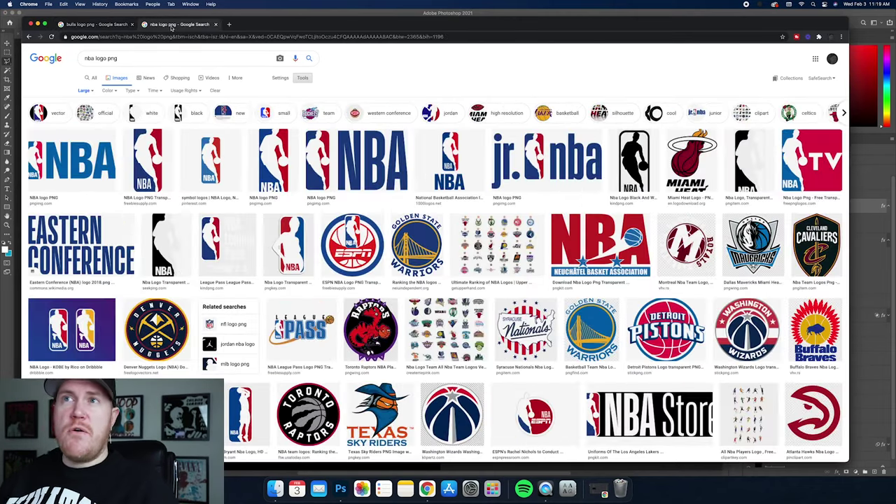
left_click(92, 25)
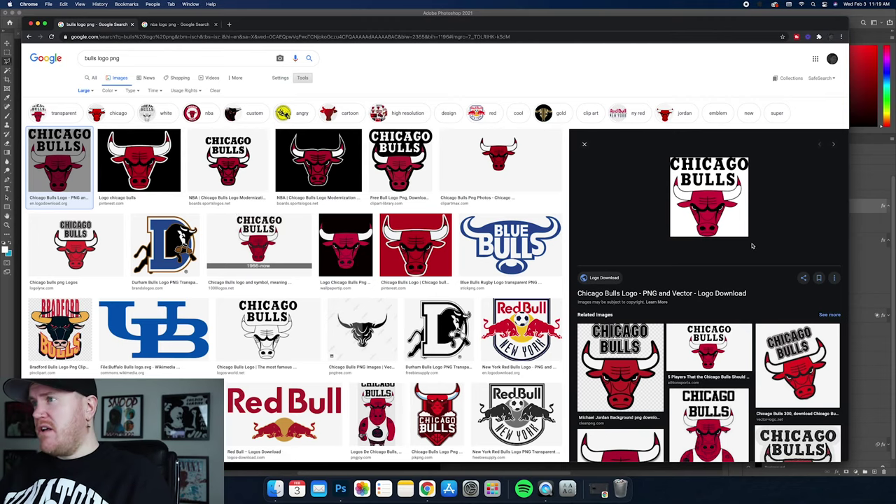
mouse_move(725, 231)
left_mouse_down()
mouse_move(406, 418)
mouse_move(736, 220)
mouse_move(483, 214)
mouse_move(729, 213)
left_mouse_up()
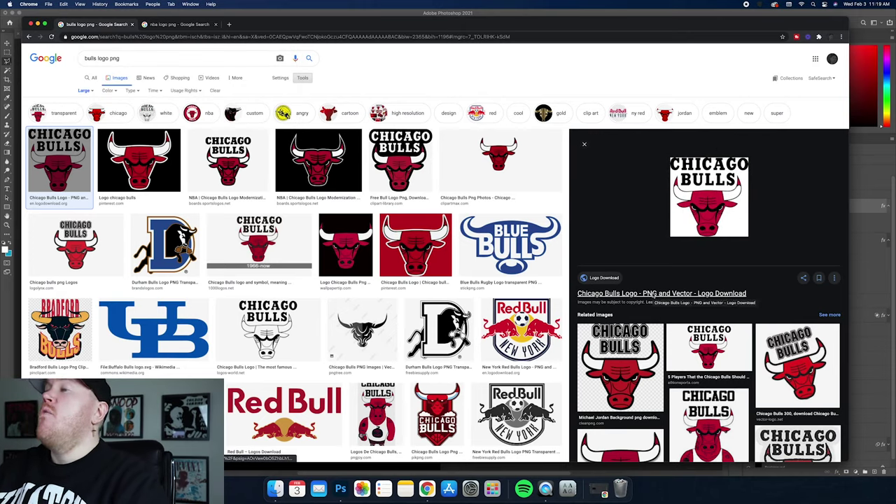
Open the Logo Download page for the Chicago Bulls logo and locate the chicago-bulls-logo.png image
left_click(651, 295)
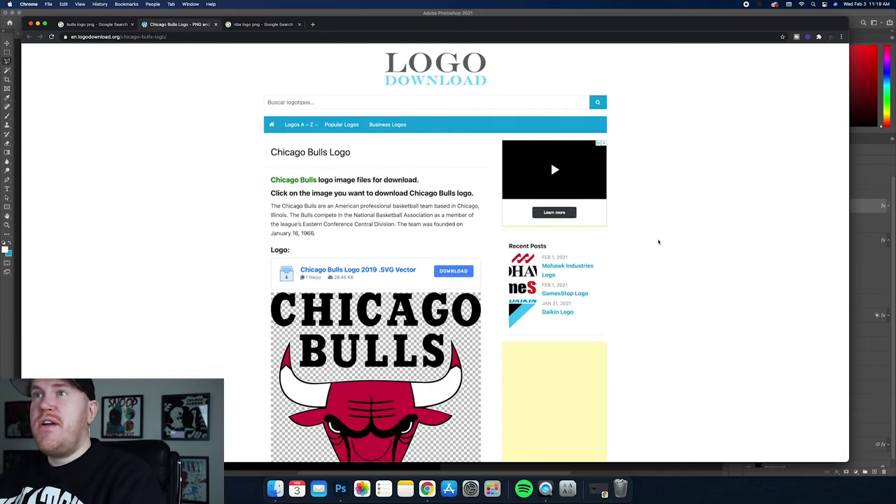
scroll(666, 250, "down", 7)
scroll(666, 250, "up", 5)
scroll(488, 322, "down", 4)
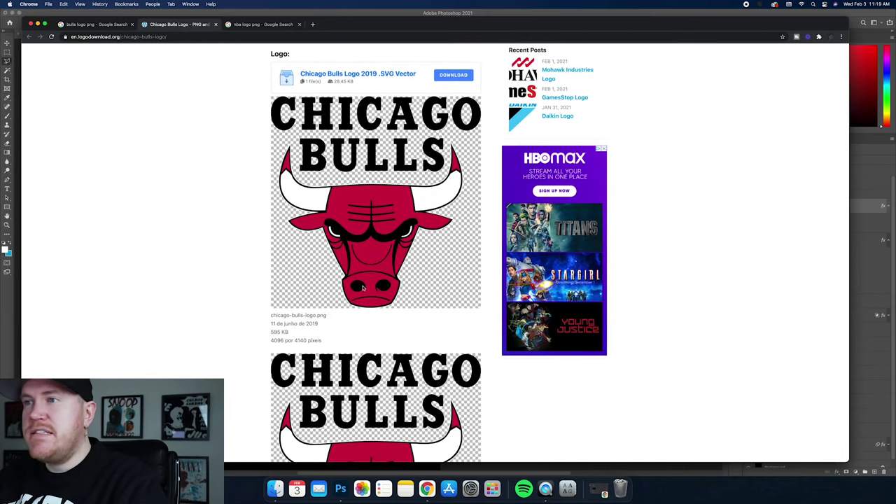
Switch to Photoshop and outline the bull head in chicago-bulls-logo-1.png with the Polygonal Lasso, leaving out the CHICAGO BULLS lettering
scroll(371, 292, "up", 2)
scroll(371, 292, "down", 1)
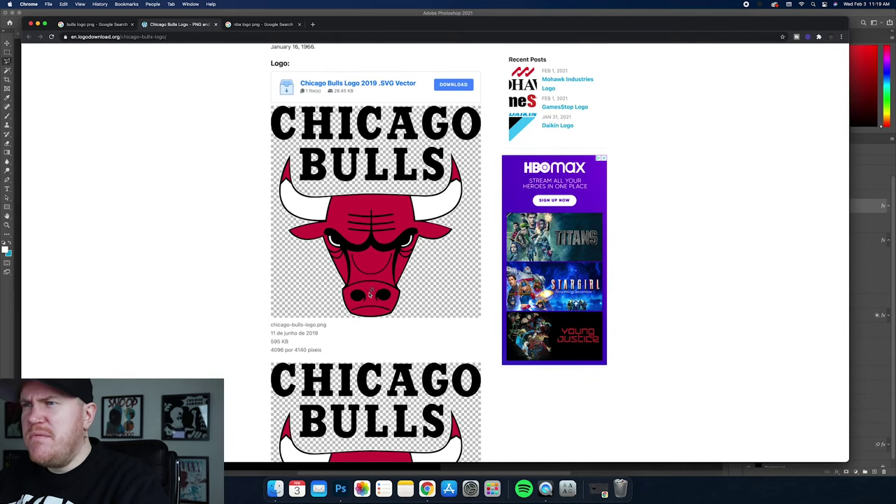
left_click(341, 489)
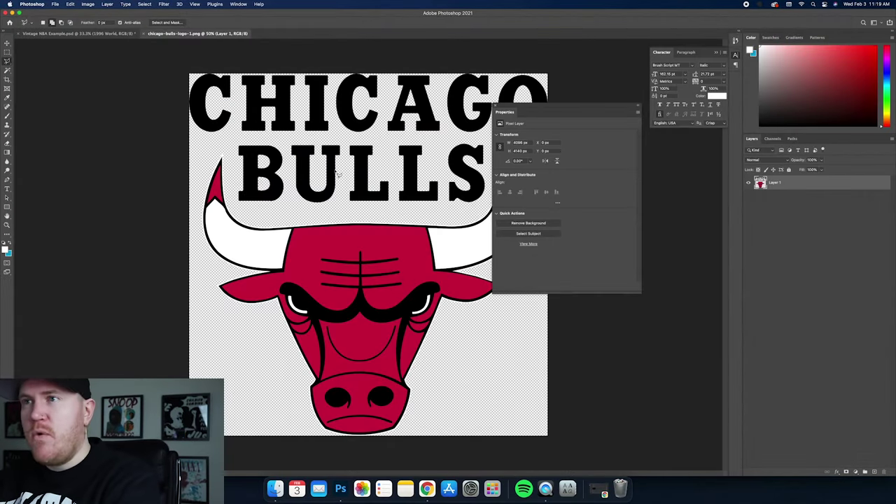
left_click_drag(518, 111, 689, 176)
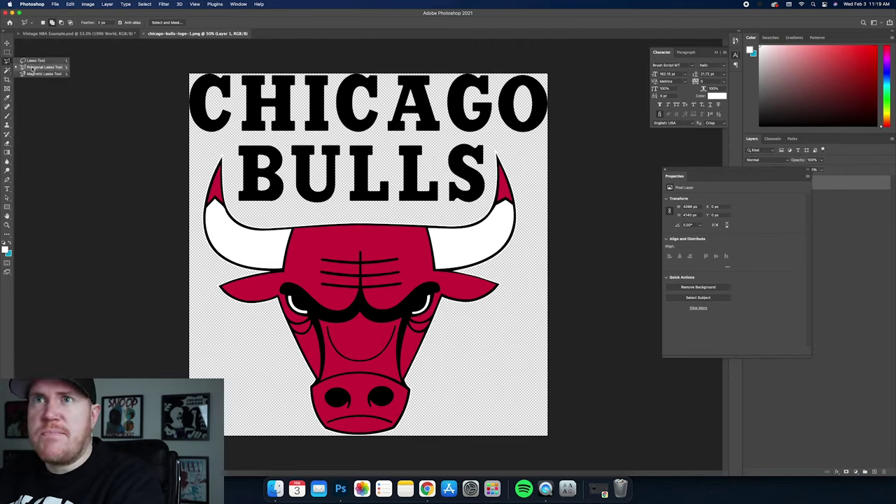
left_click(491, 145)
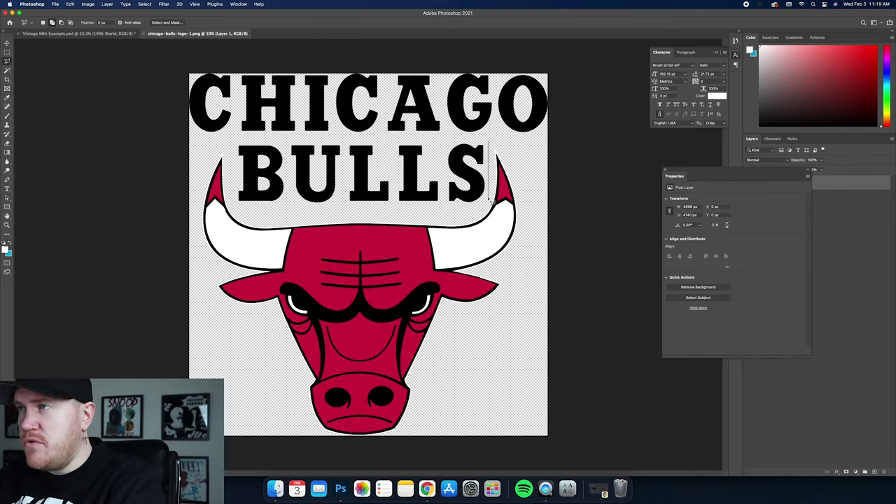
left_click(464, 219)
left_click(228, 148)
left_click(212, 145)
left_click(172, 189)
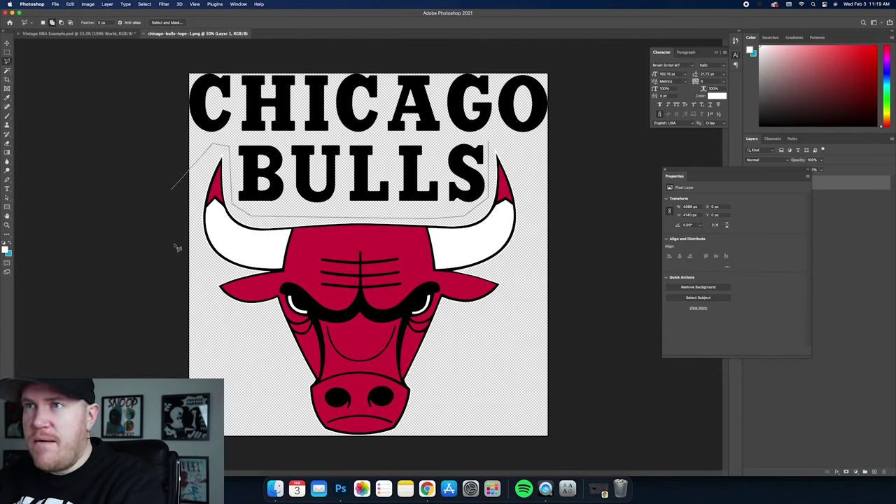
left_click(230, 451)
left_click(475, 447)
left_click(563, 358)
left_click(578, 227)
left_click(505, 139)
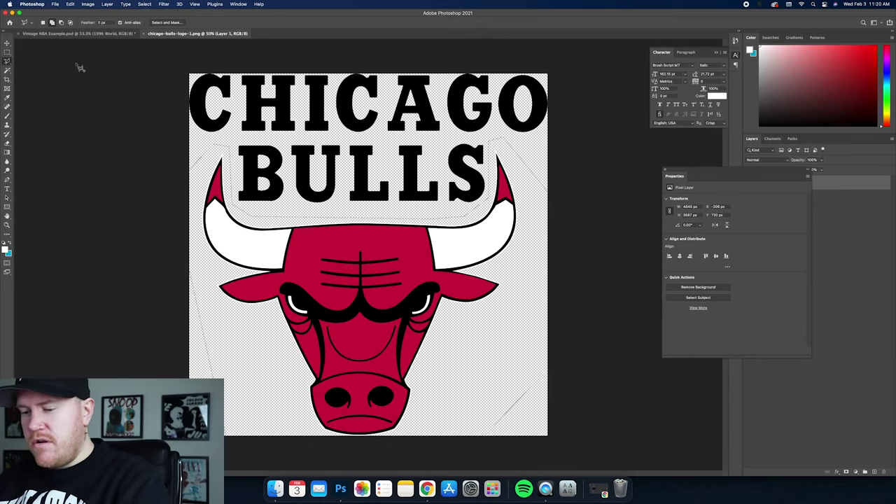
Paste the copied bull head above the 1996 World layer in Vintage NBA Example.psd and place it over the upper artwork
left_click(77, 33)
left_click(7, 44)
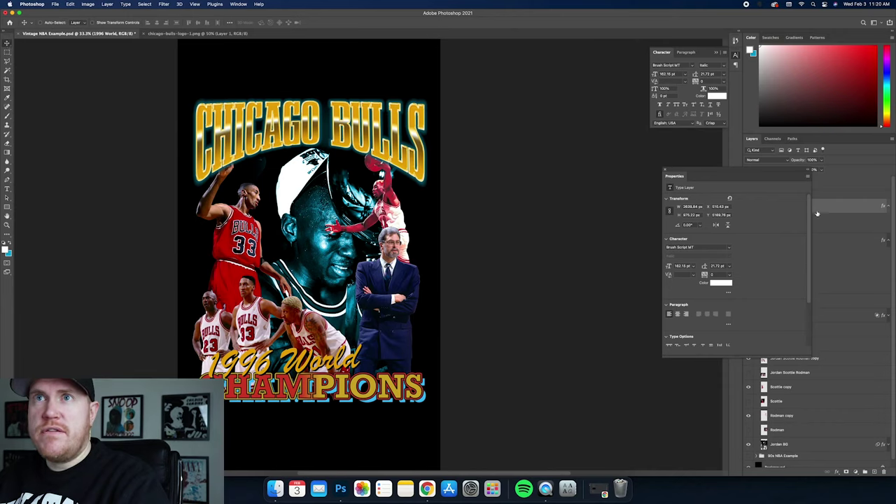
left_click(812, 204)
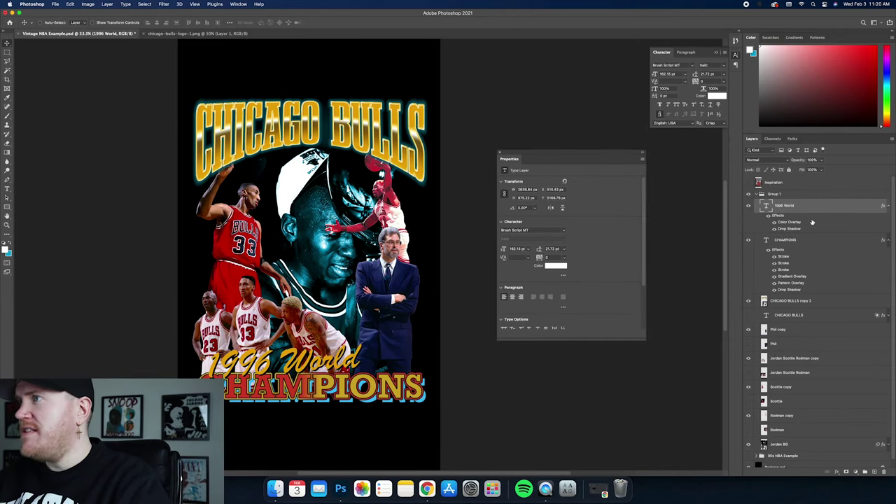
key("super+v")
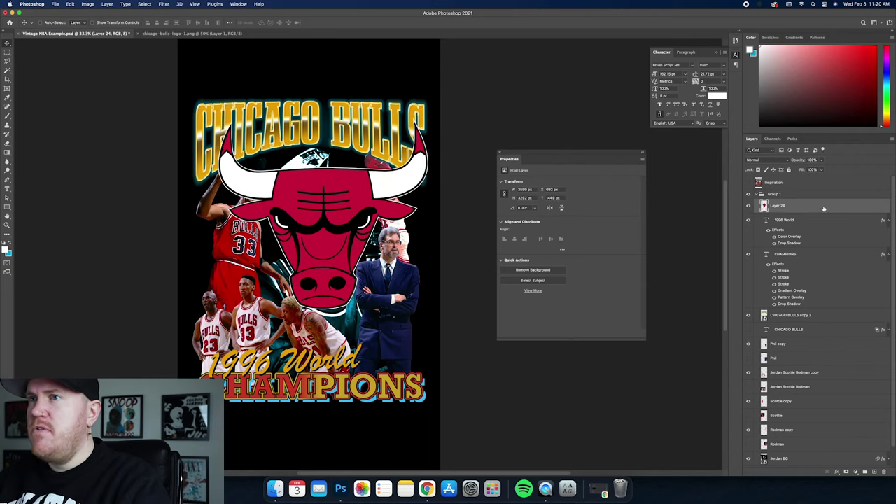
left_click_drag(390, 191, 384, 196)
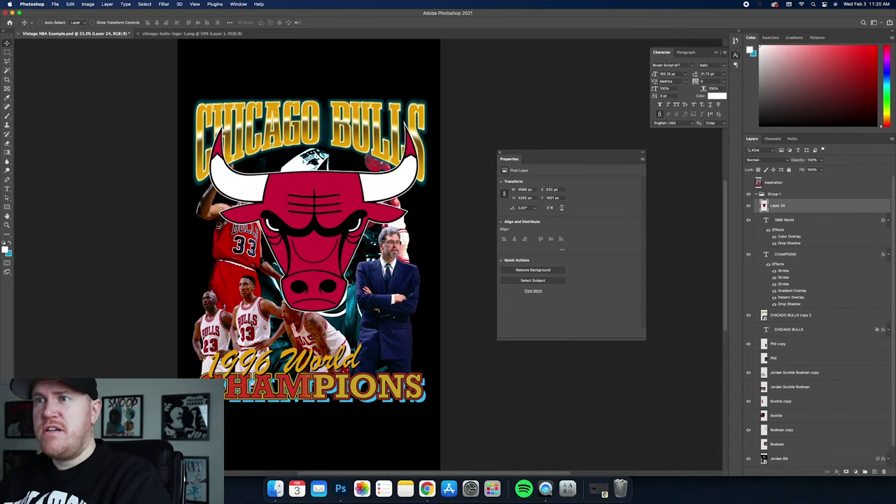
left_click_drag(273, 196, 272, 179)
Select all red areas of the bull head with a non-contiguous Magic Wand and copy them onto their own layer
left_click(7, 72)
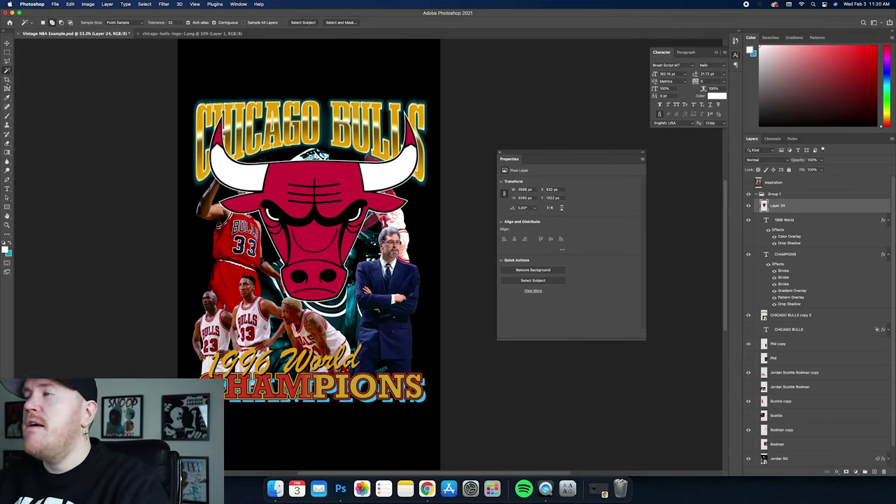
left_click(7, 70)
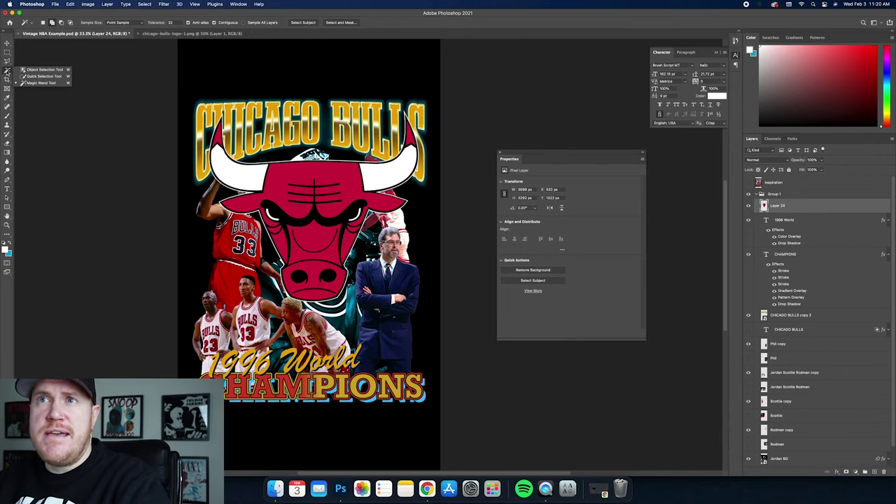
left_click(42, 83)
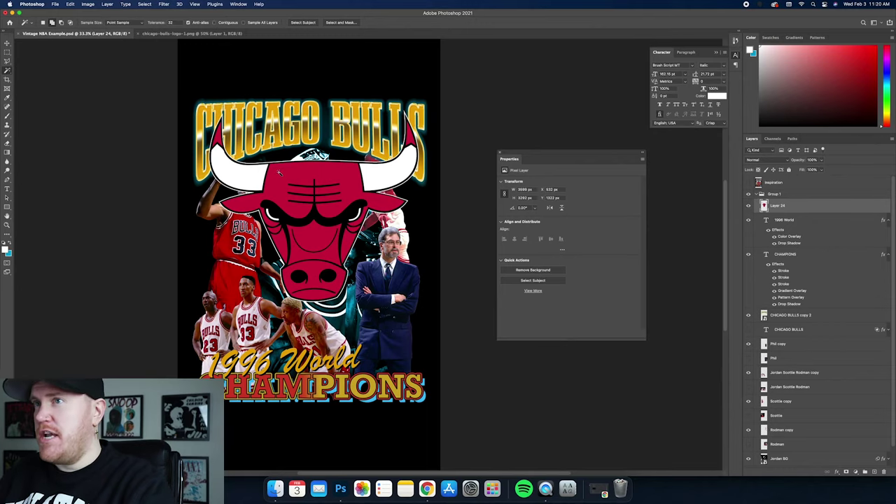
left_click(279, 172)
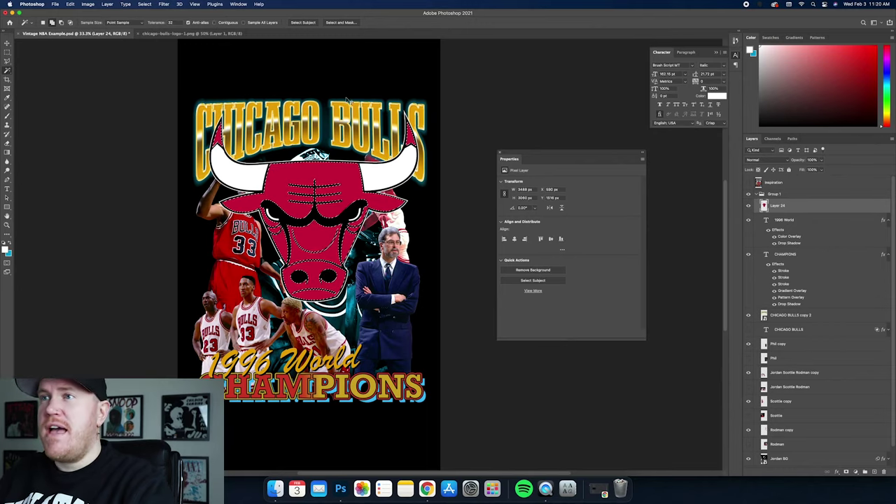
key("super+j")
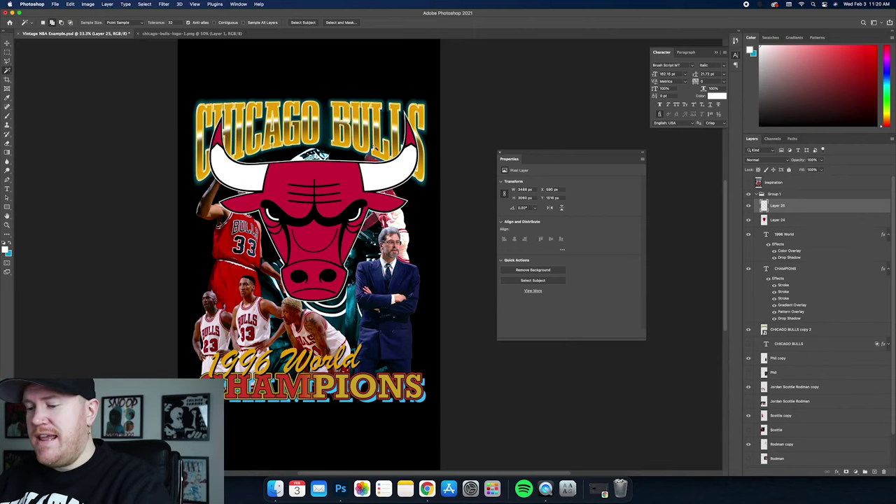
left_click(749, 220)
left_click(749, 220)
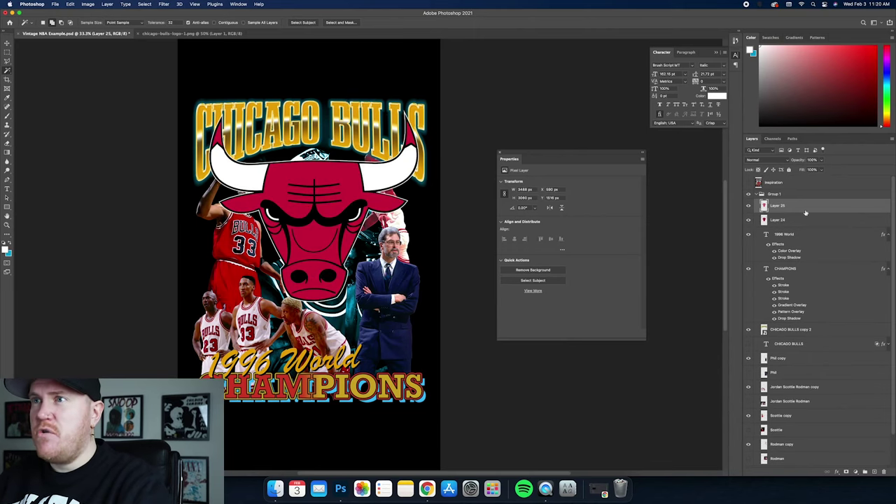
Apply a Color Overlay of #c20000 to the layer holding the bull's red areas
double_click(811, 208)
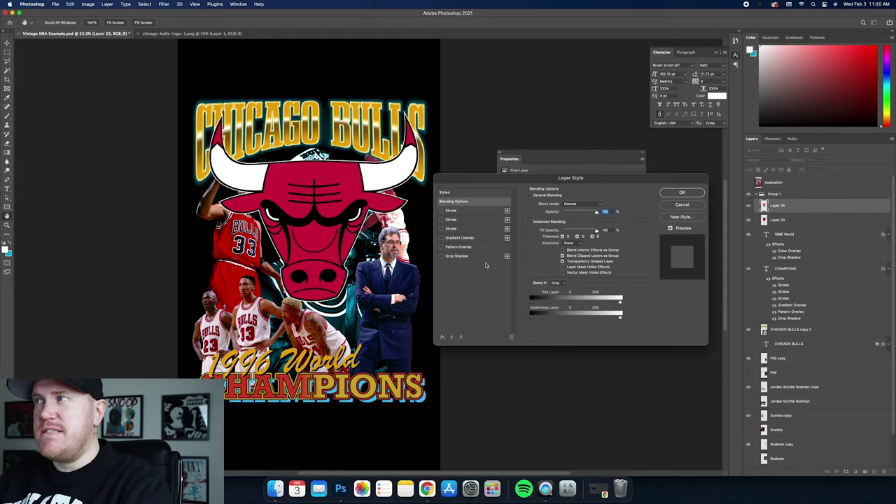
left_click(441, 337)
left_click(467, 348)
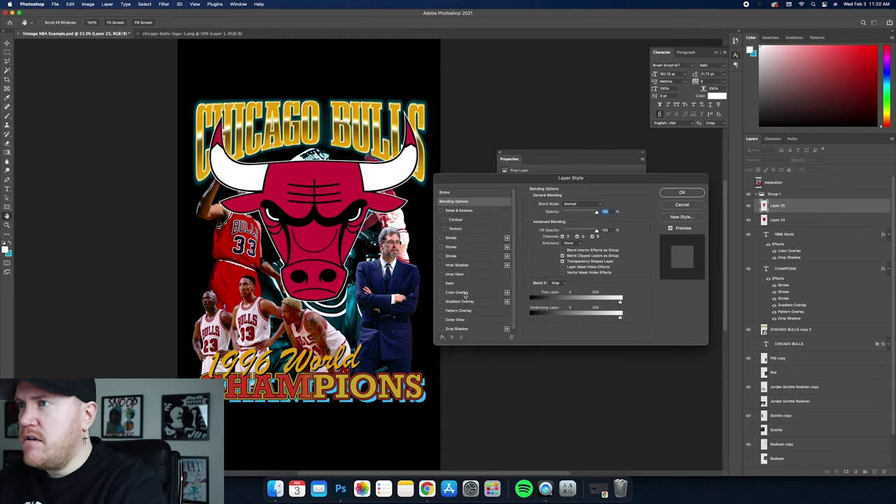
left_click(459, 292)
left_click(601, 206)
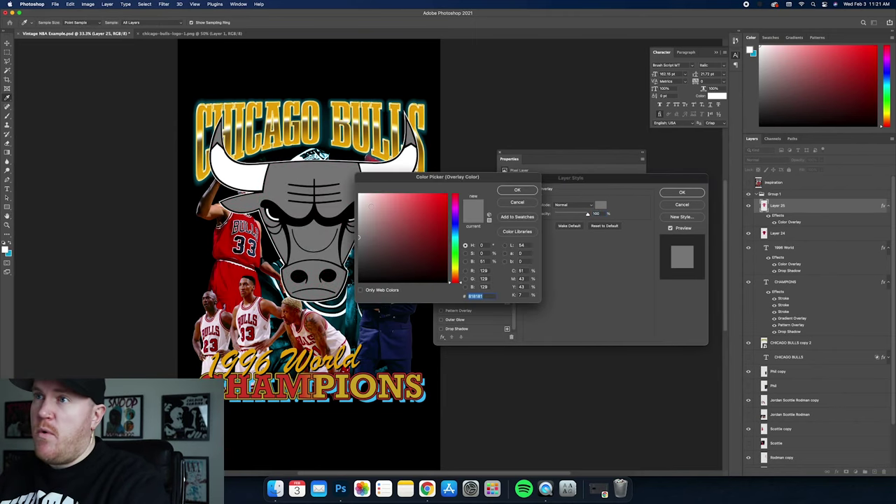
type("c20000")
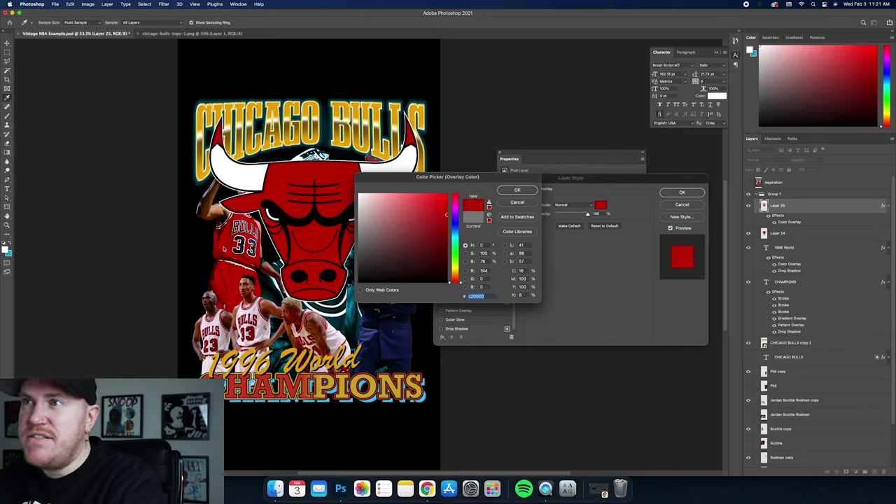
left_click(514, 191)
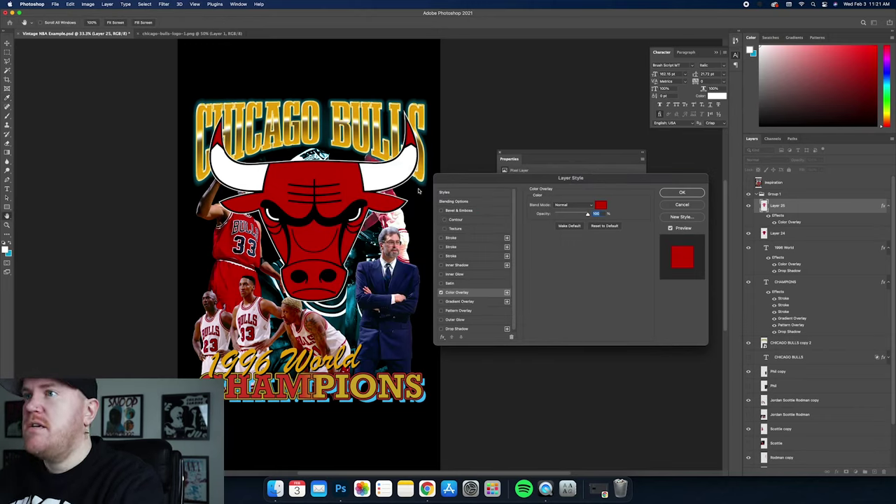
left_click(691, 194)
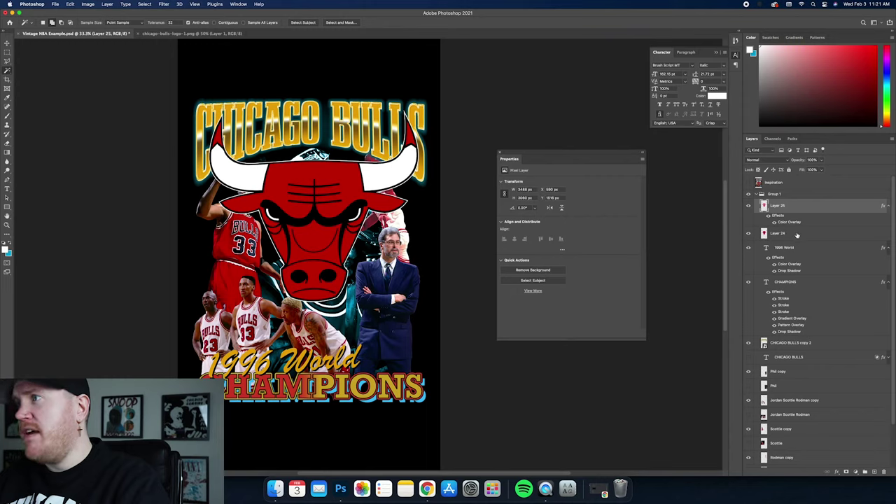
Combine the red overlay layer and the bull head layer into one smart object
left_click(797, 235, "shift")
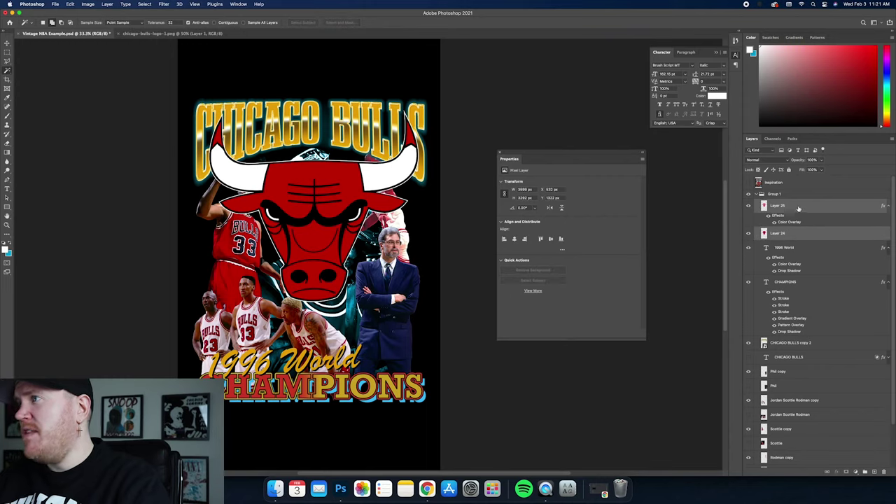
right_click(798, 208)
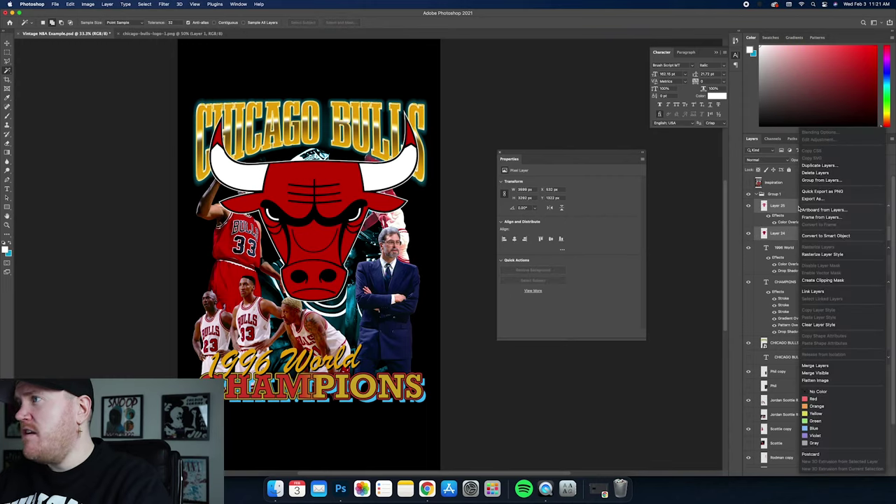
left_click(826, 236)
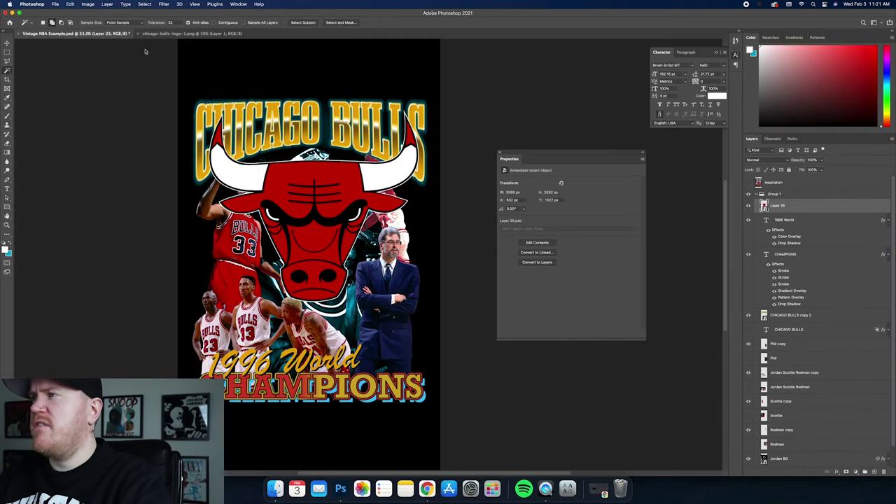
Inspect the bull logo's outline and horn edges up close with the Move tool's transform controls shown
key("v")
key("super+plus")
key("super+plus")
key("super+plus")
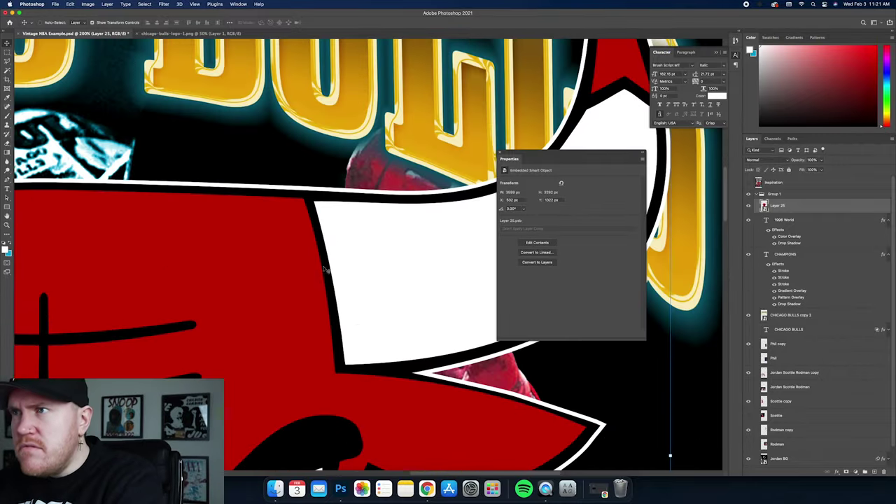
key("super+plus")
key("super+minus")
key("super+minus")
key("super+minus")
key("super+minus")
key("super+minus")
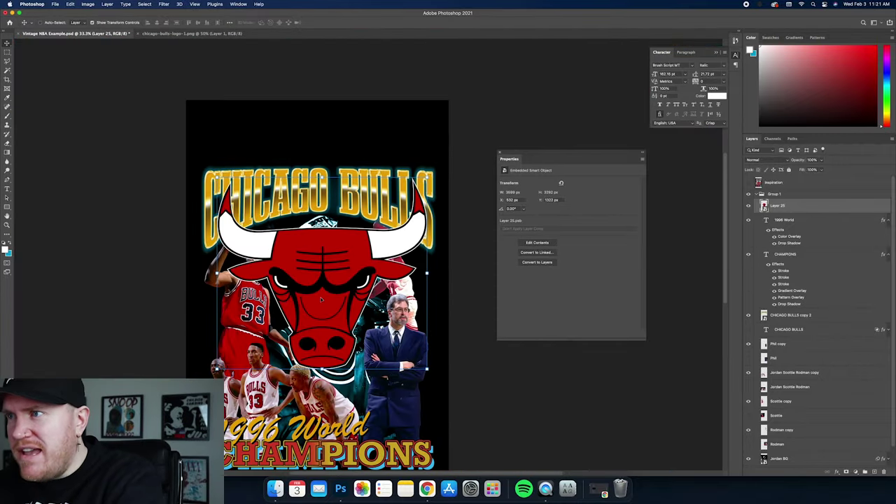
key("super+plus")
Scale the bull logo to about 63% beneath the arched title, and compare the design with Group 1 hidden and shown
key("super+t")
left_click_drag(502, 99, 419, 148)
left_click_drag(429, 246, 439, 252)
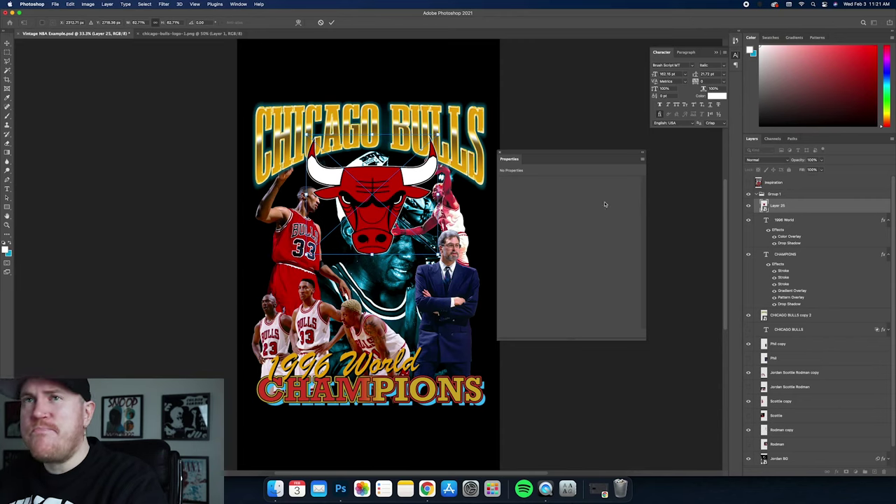
left_click(760, 194)
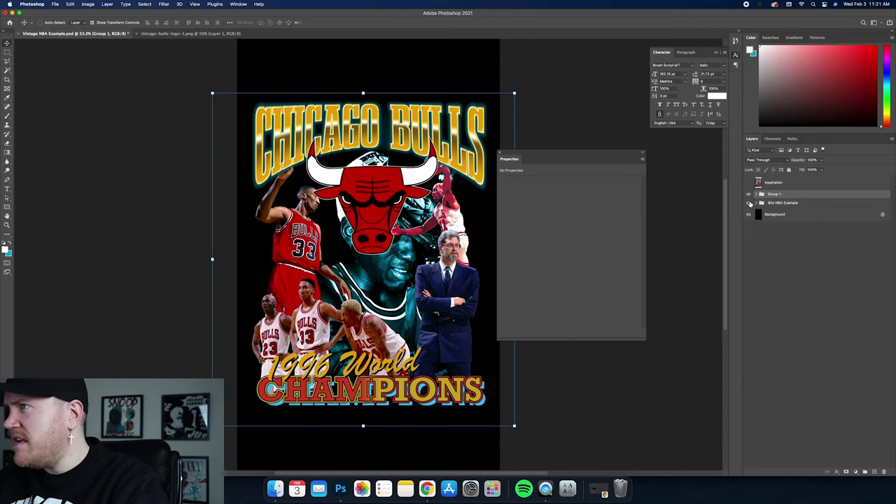
left_click(749, 195)
left_click(749, 195)
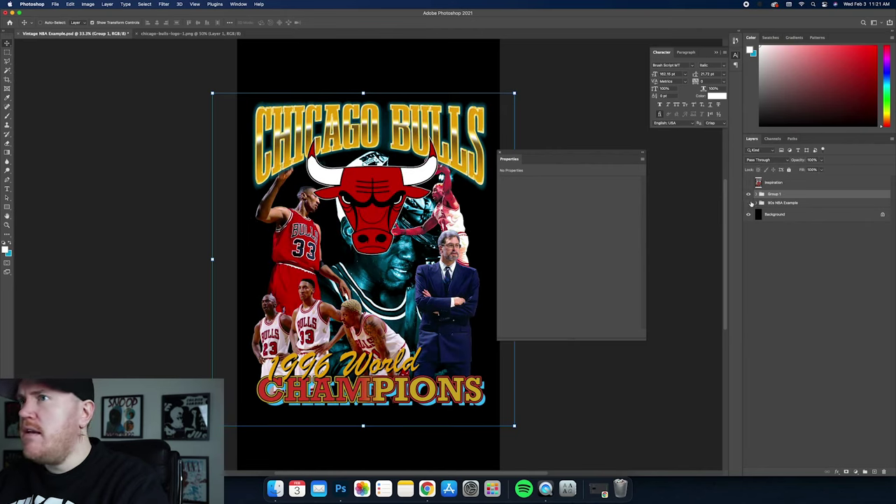
Scale the bull logo down further to about 1929 px wide and keep it centered just below the arched title
left_click(757, 196)
left_click(787, 206)
left_click_drag(437, 134, 412, 150)
key("Return")
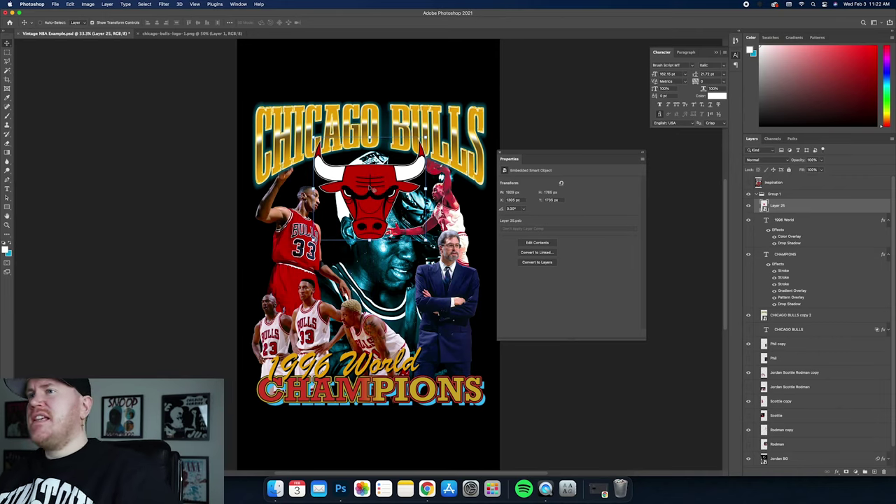
left_click_drag(371, 187, 398, 166)
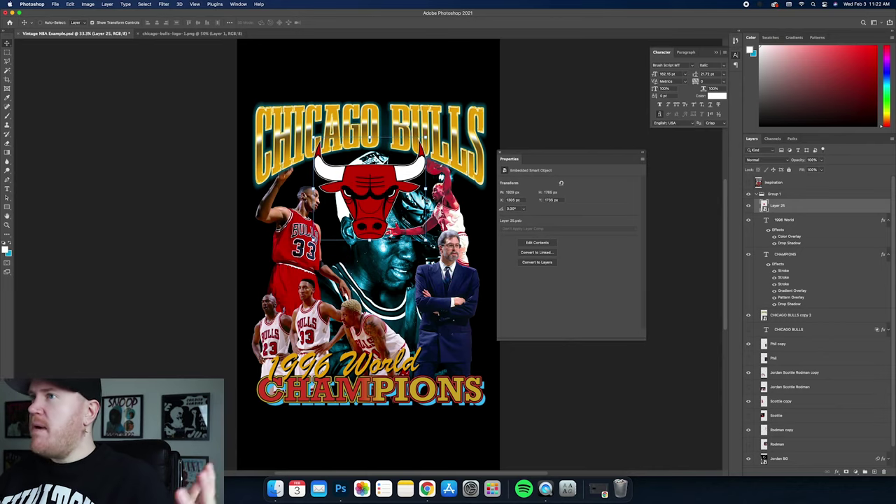
Add a white 8 px outside stroke to the bull logo smart object
double_click(807, 208)
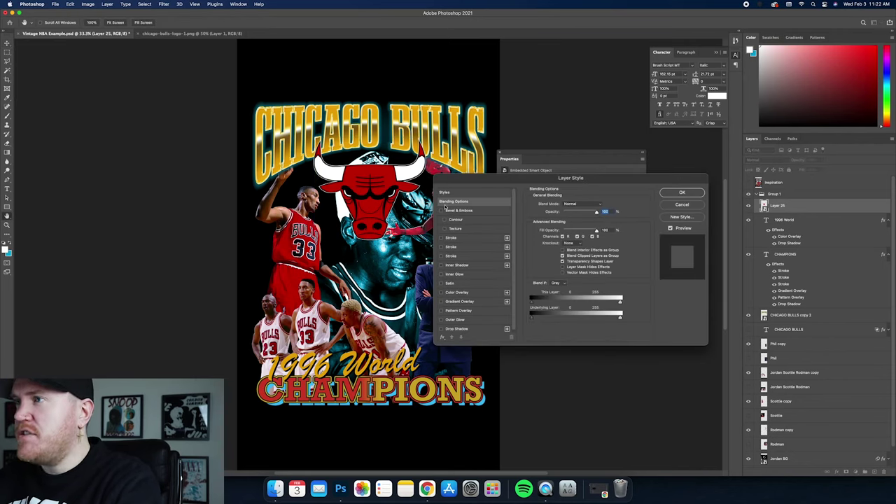
left_click(455, 238)
left_click(547, 255)
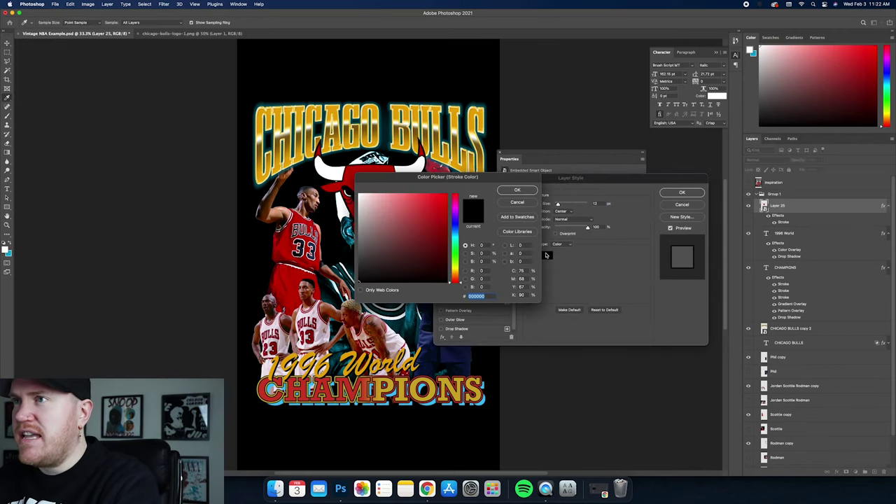
left_click(357, 178)
left_click(518, 192)
left_click(563, 211)
left_click(563, 204)
type("18")
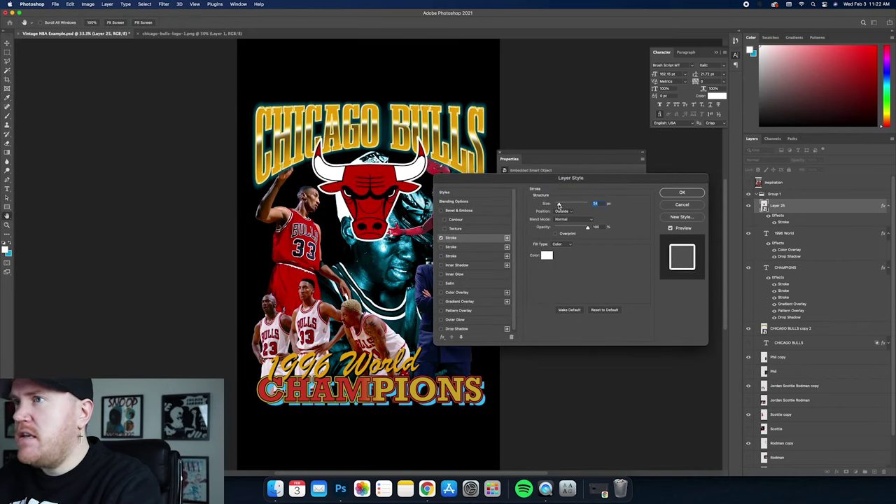
type("8")
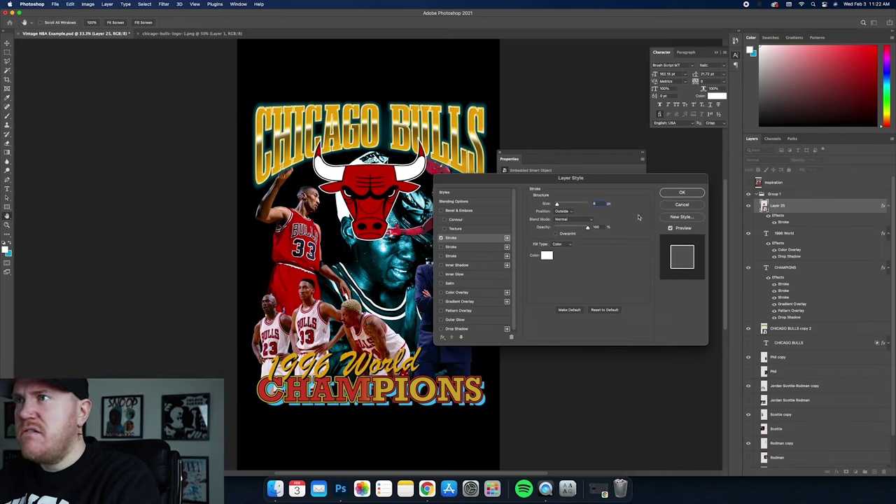
left_click(682, 193)
Try the bull logo at slightly higher and lower positions beneath the arched title
key("v")
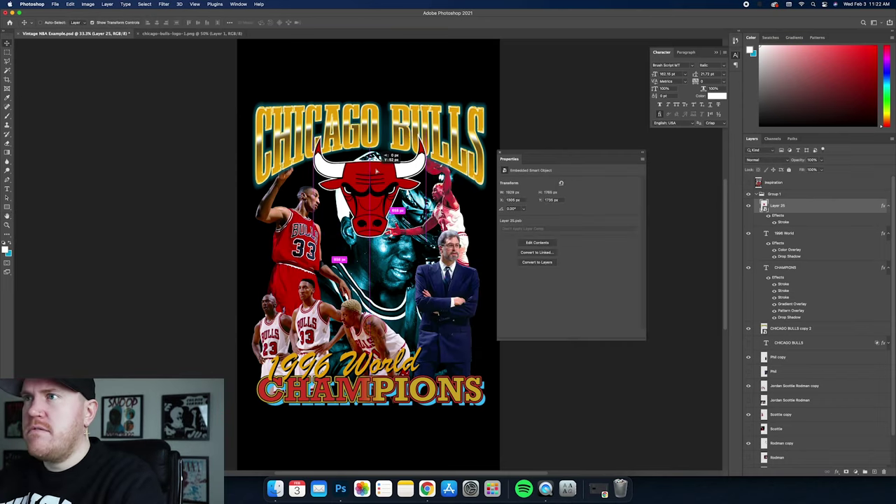
left_click_drag(377, 171, 381, 181)
left_click_drag(382, 179, 382, 172)
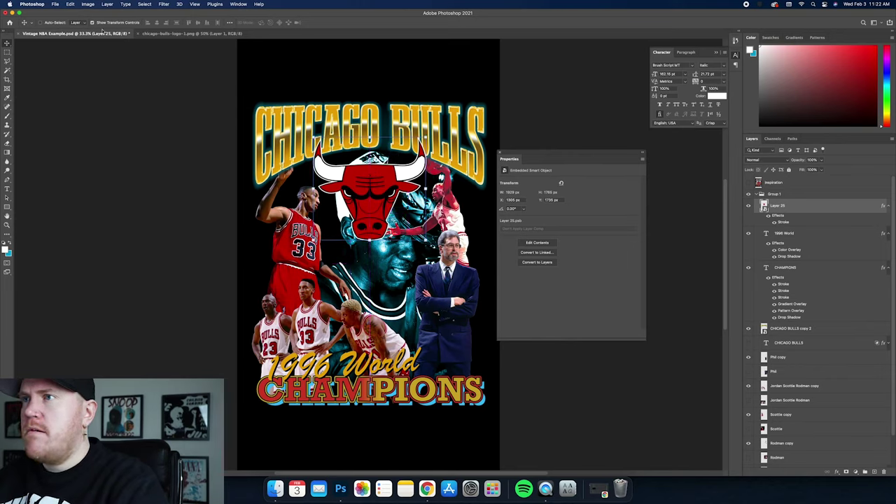
Select the arched CHICAGO BULLS title layer and move it up slightly above the bull logo, fine-tuning it to about Y 999 px
right_click(299, 123)
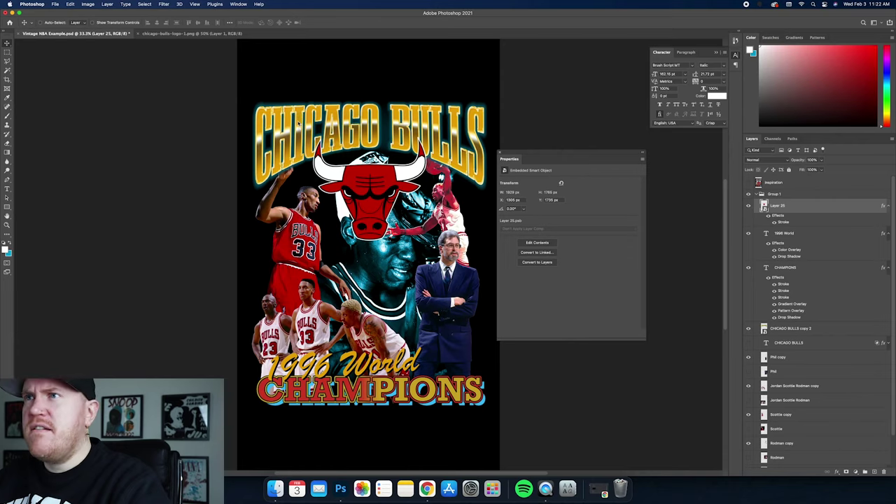
left_click(329, 125)
left_click_drag(389, 132, 391, 122)
key("shift+Down")
key("shift+Down")
key("shift+Down")
key("shift+Down")
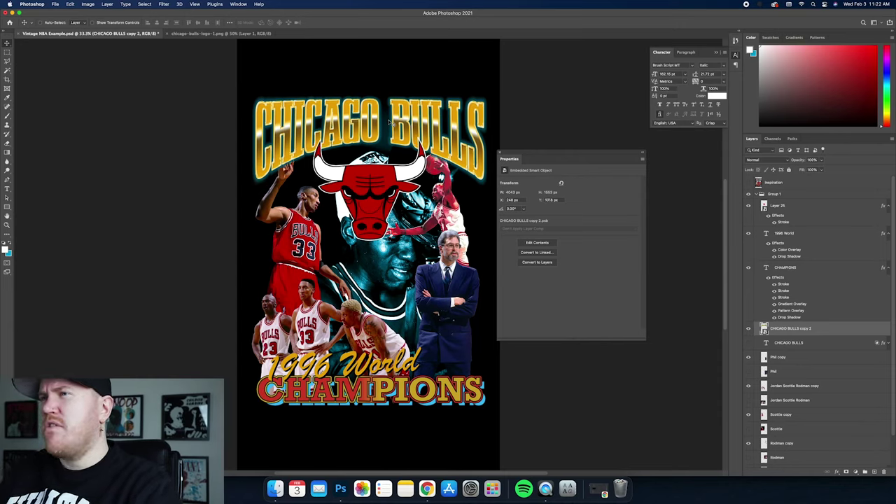
key("shift+Up")
key("shift+Up")
key("shift+Up")
key("shift+Up")
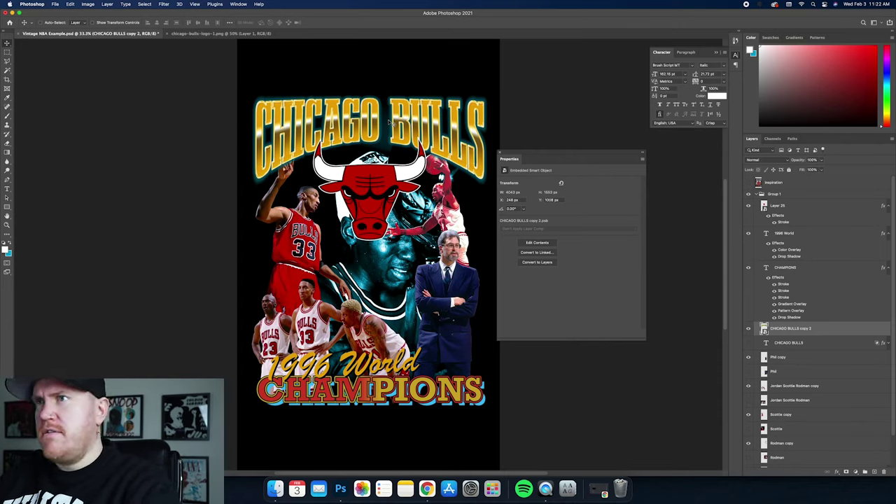
key("shift+Down")
key("shift+Down")
key("shift+Down")
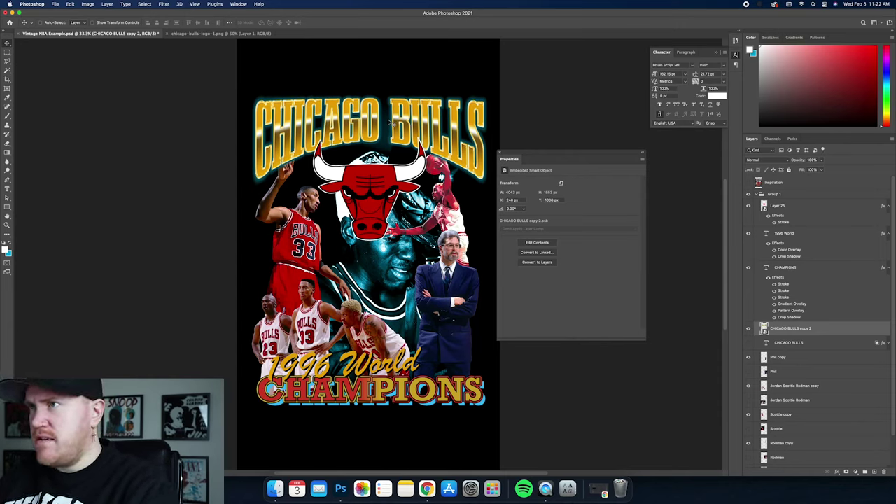
key("shift+Up")
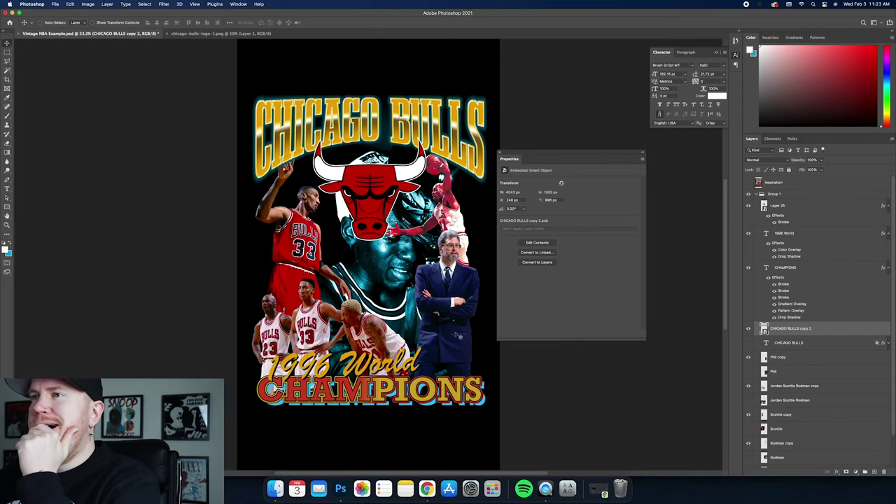
Switch to Chrome and open the preview of the wide NBA logo PNG in the "nba logo png" image results
left_click(427, 488)
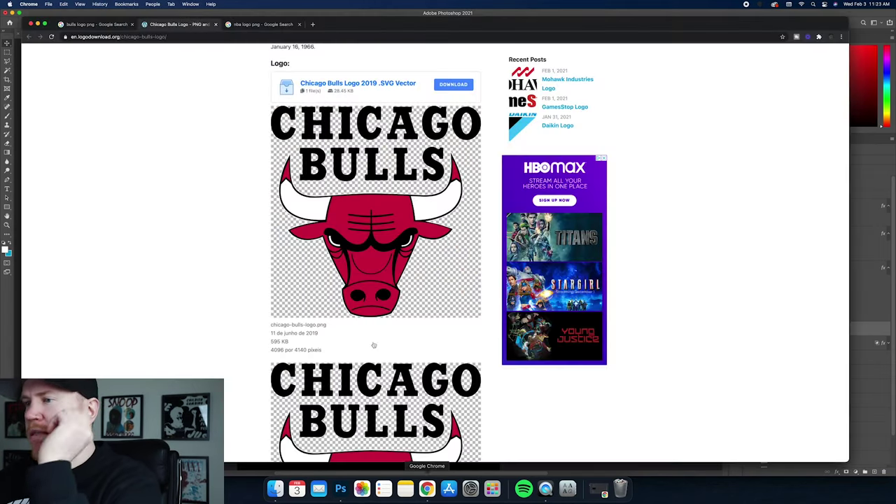
left_click(249, 25)
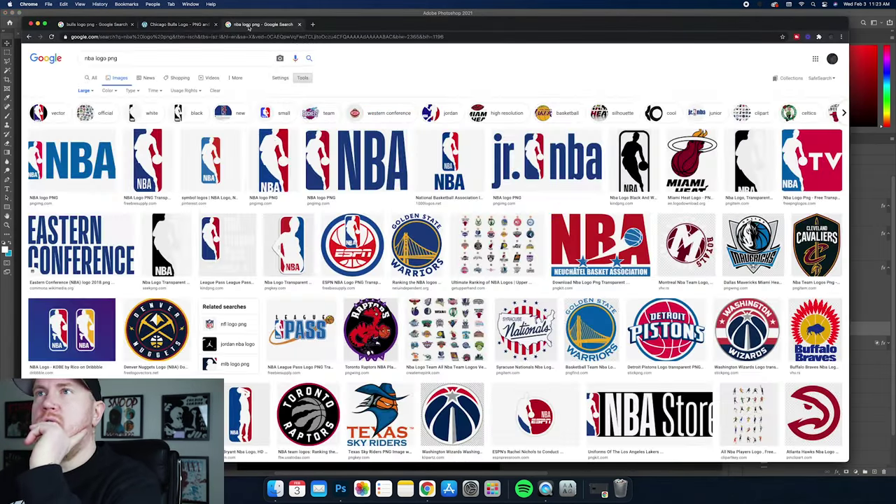
left_click(83, 161)
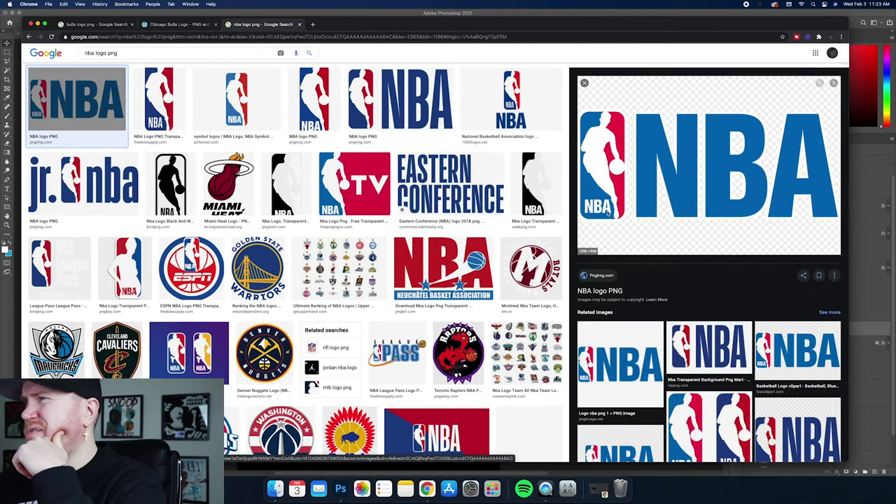
Return to Photoshop and compare the design with the finished 90s NBA Example group to check its NBA logo placement
key("super+Tab")
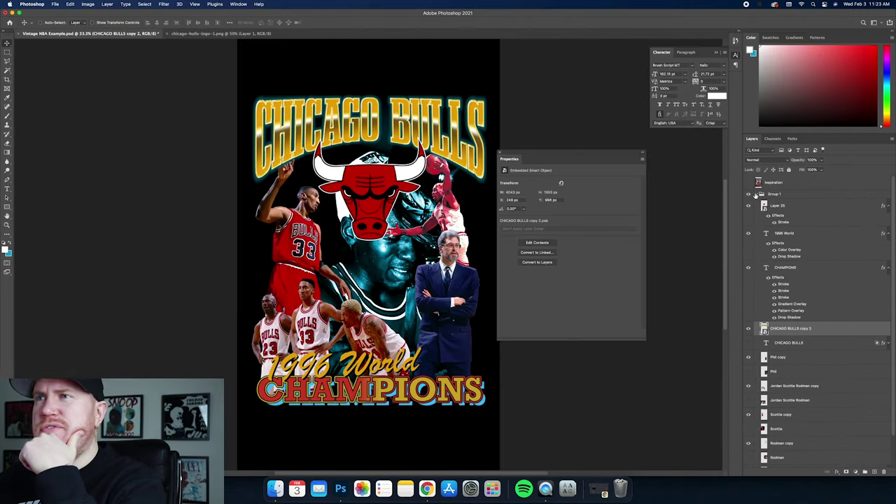
left_click(757, 194)
left_click(748, 194)
left_click(781, 205)
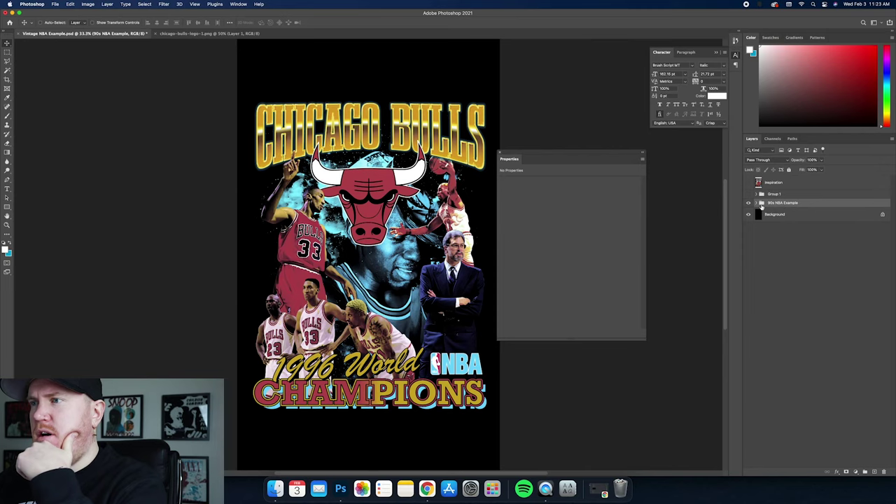
left_click(749, 203)
left_click(749, 203)
left_click(758, 203)
left_click(778, 205)
left_click(426, 489)
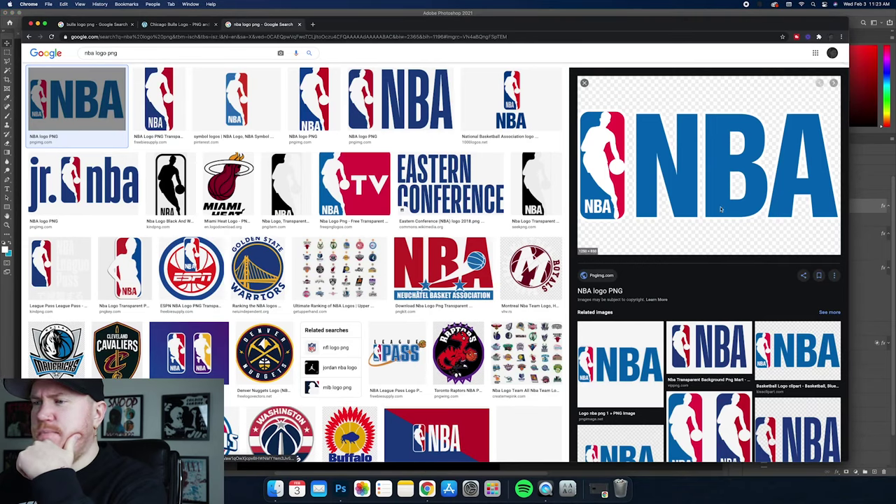
left_click_drag(704, 208, 340, 489)
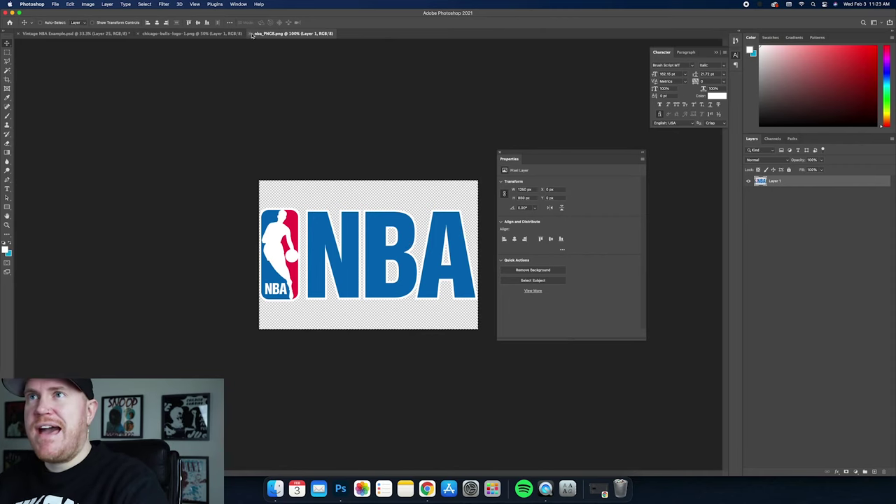
key("super+w")
Copy the NBA logo image from Chrome, paste it into the Photoshop design, and place it above the end of CHAMPIONS
left_click(426, 488)
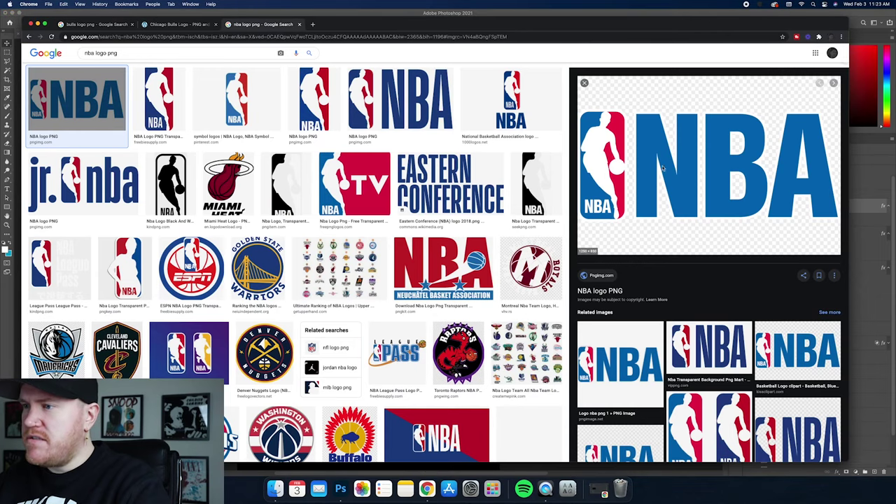
right_click(659, 155)
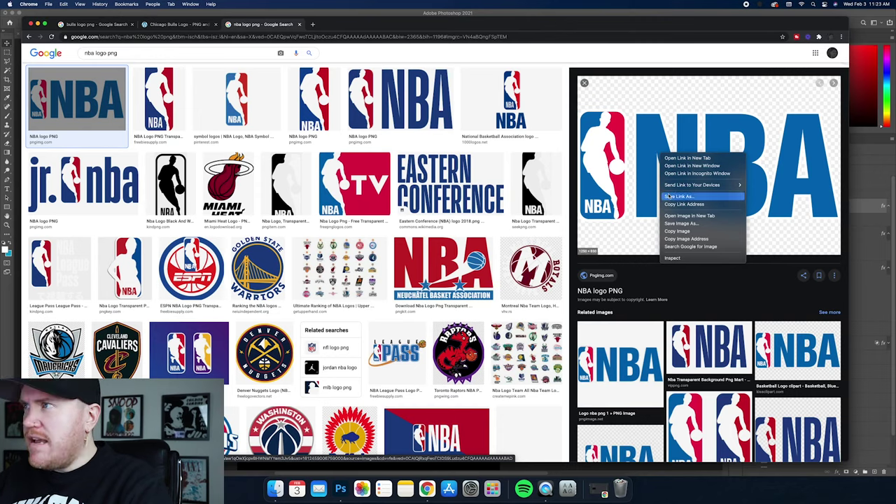
left_click(677, 231)
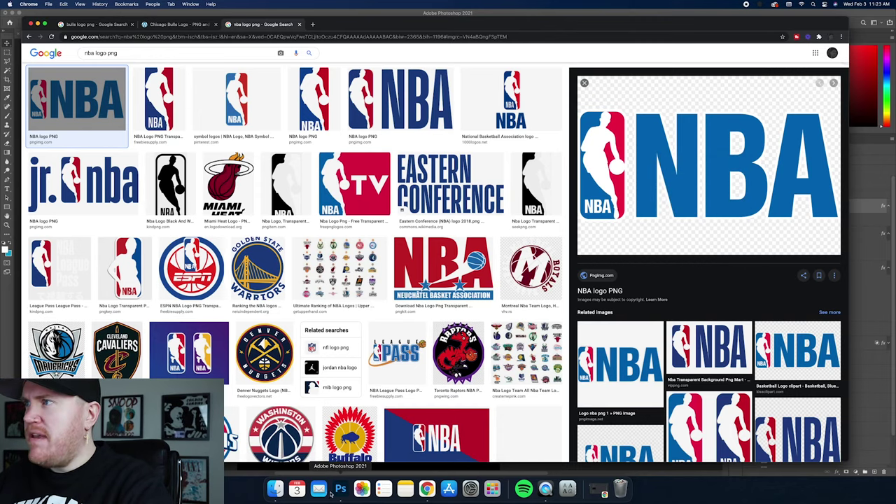
left_click(340, 488)
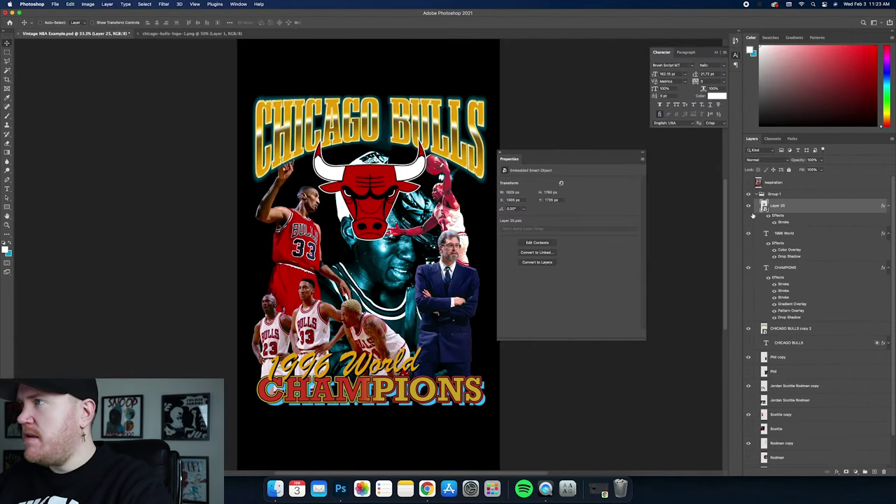
key("super+v")
left_click_drag(380, 257, 471, 347)
Select the blue areas of the NBA logo with the non-contiguous Magic Wand and copy them to a new layer
left_click(7, 72)
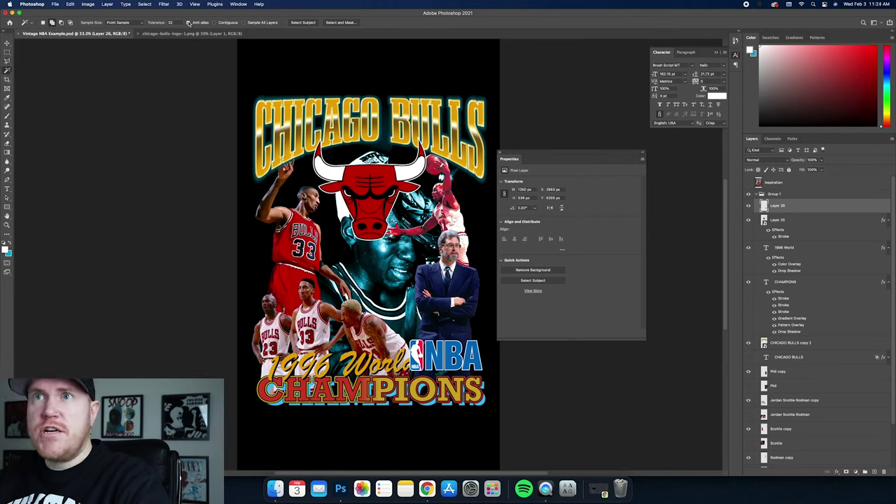
left_click(430, 349)
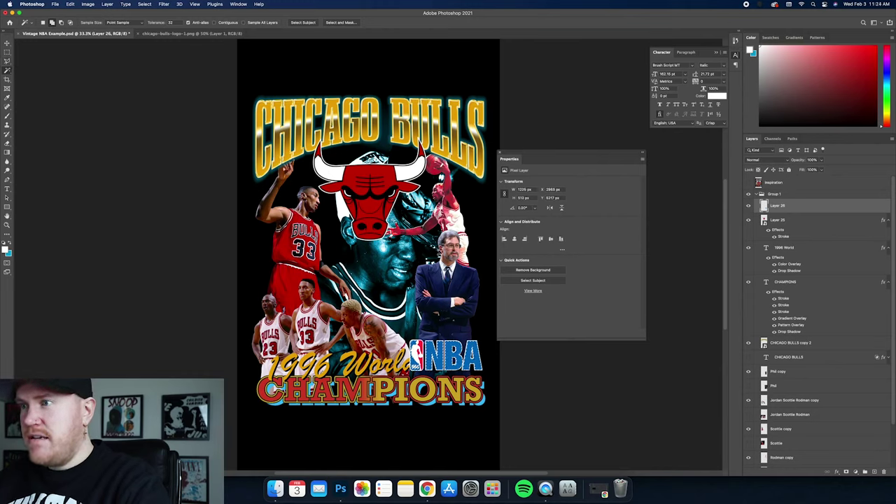
key("super+j")
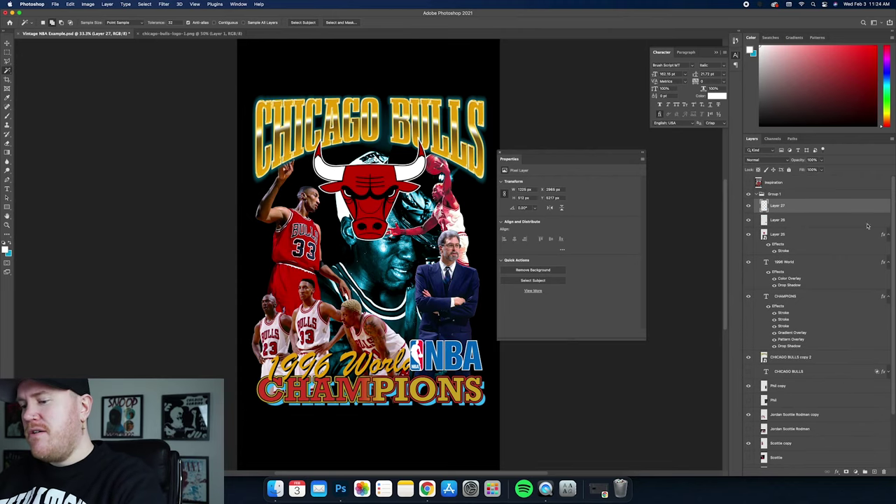
Apply a light blue 00a9d8 Color Overlay to the copied NBA logo areas, sampling the background color swatch
double_click(801, 207)
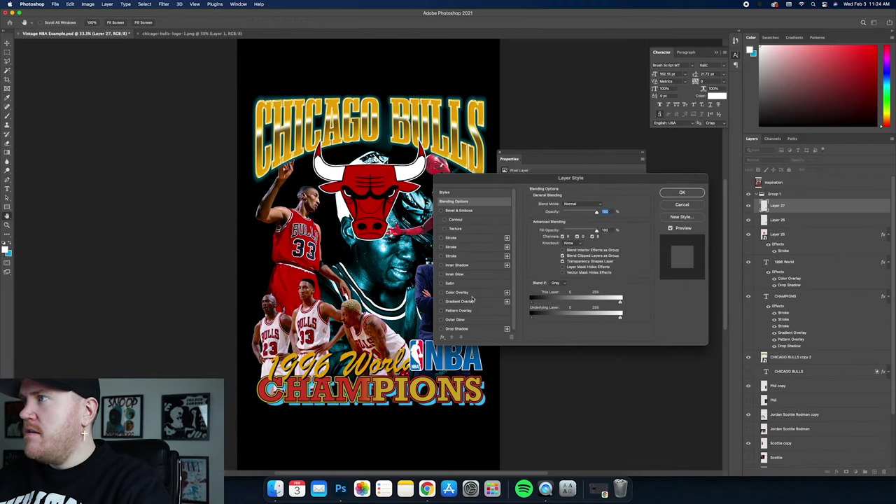
left_click(462, 293)
left_click(601, 205)
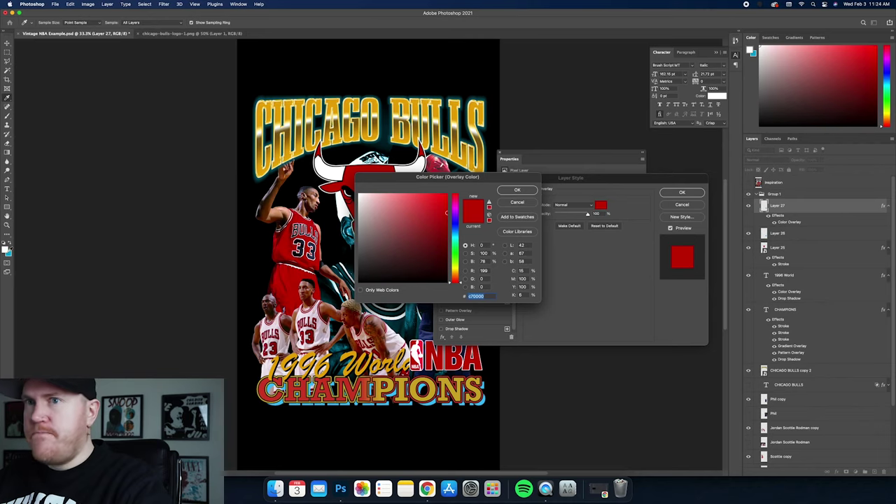
left_click(8, 250)
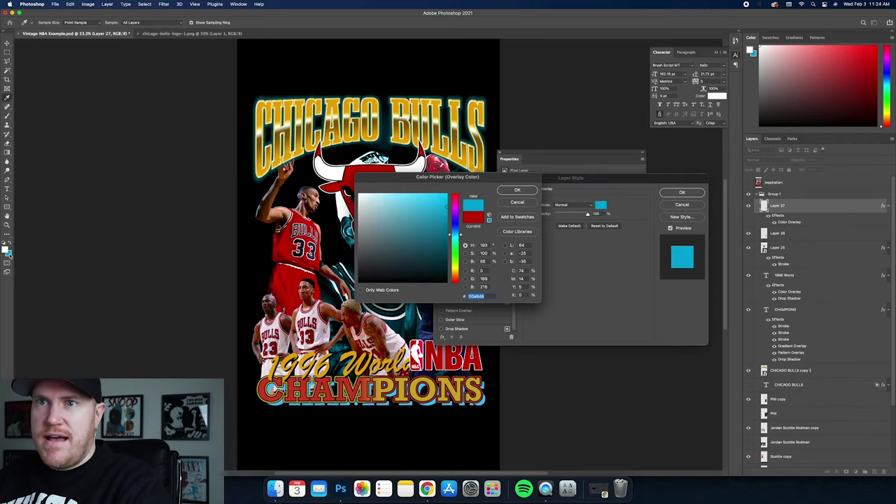
left_click(517, 190)
left_click(682, 193)
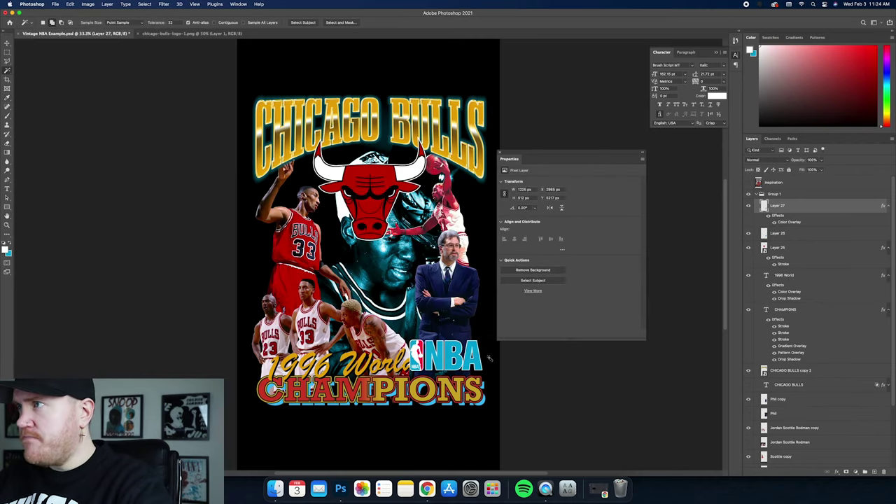
Combine the two NBA logo layers into one smart object and scale it to about 75% beside "1996 World", above CHAMPIONS
left_click(789, 237, "shift")
right_click(789, 237)
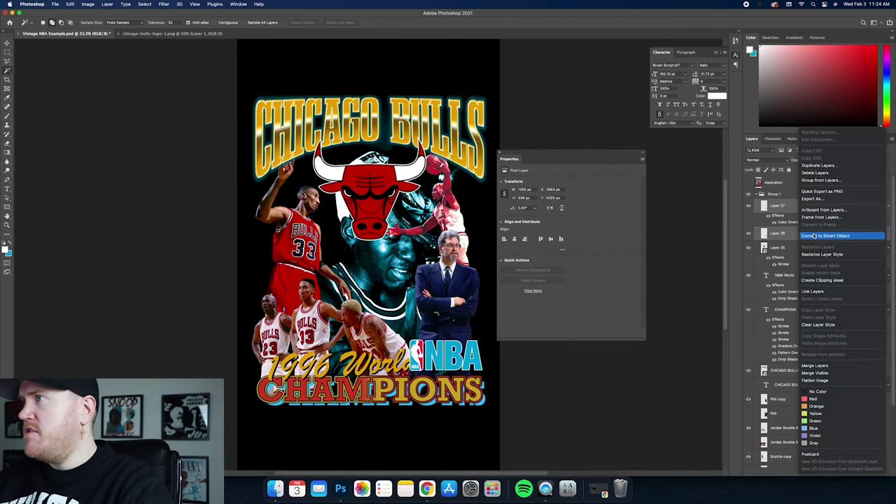
left_click(7, 43)
left_click(92, 22)
left_click_drag(406, 335, 430, 347)
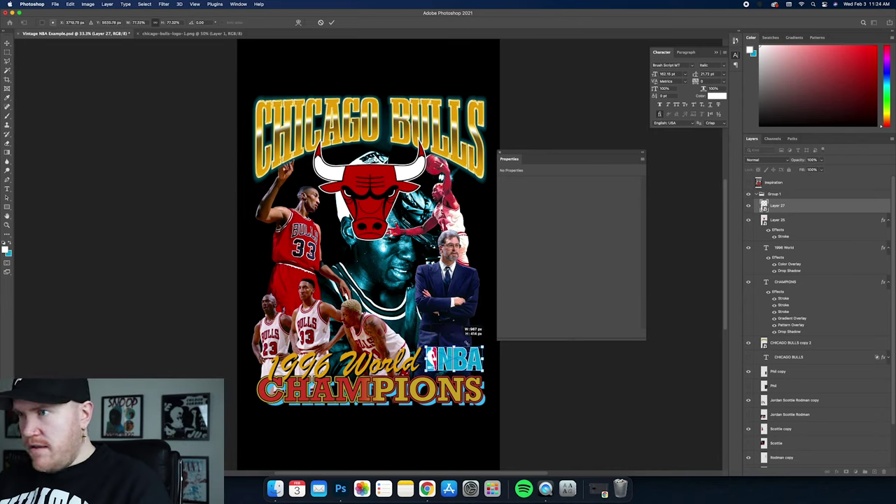
left_click_drag(485, 345, 481, 347)
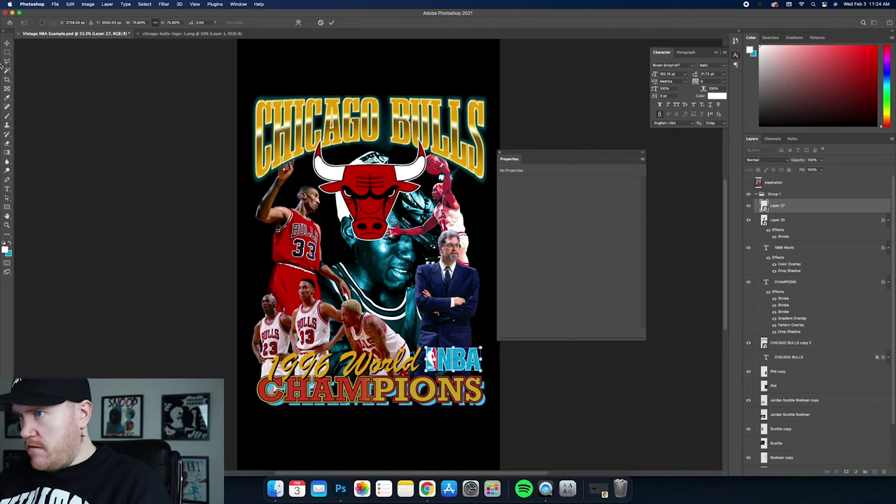
key("Return")
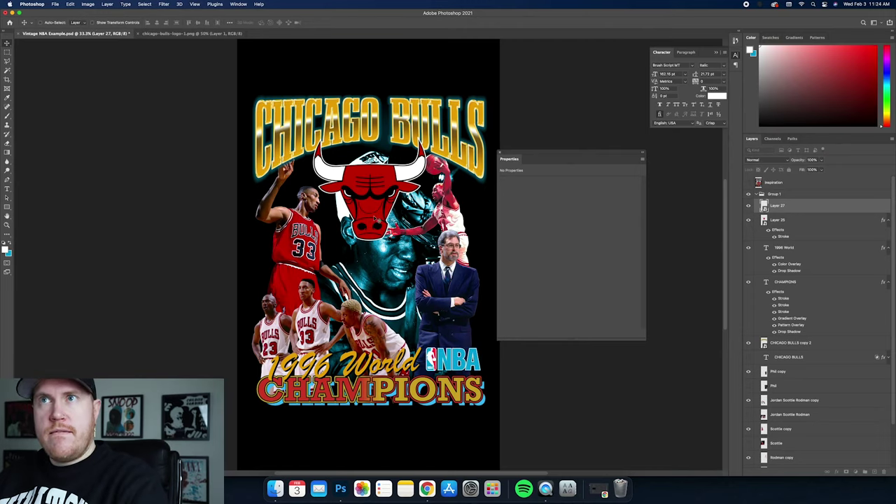
left_click_drag(377, 219, 379, 219)
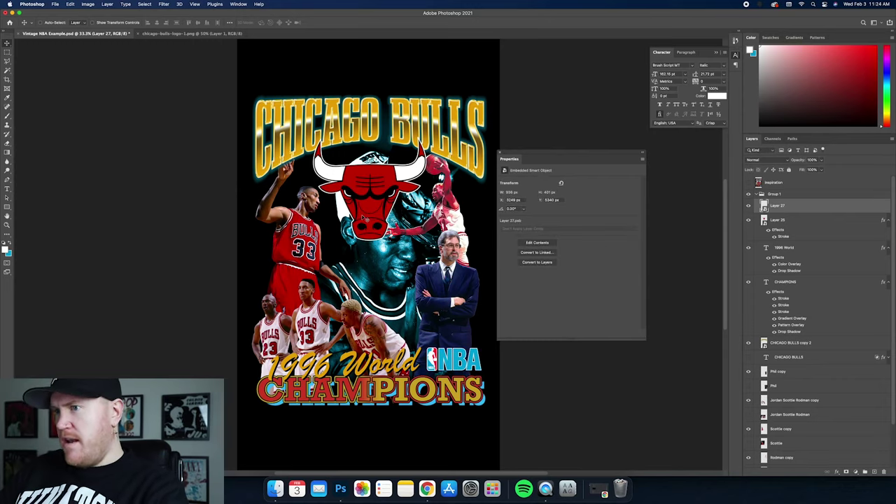
left_click_drag(447, 241, 448, 241)
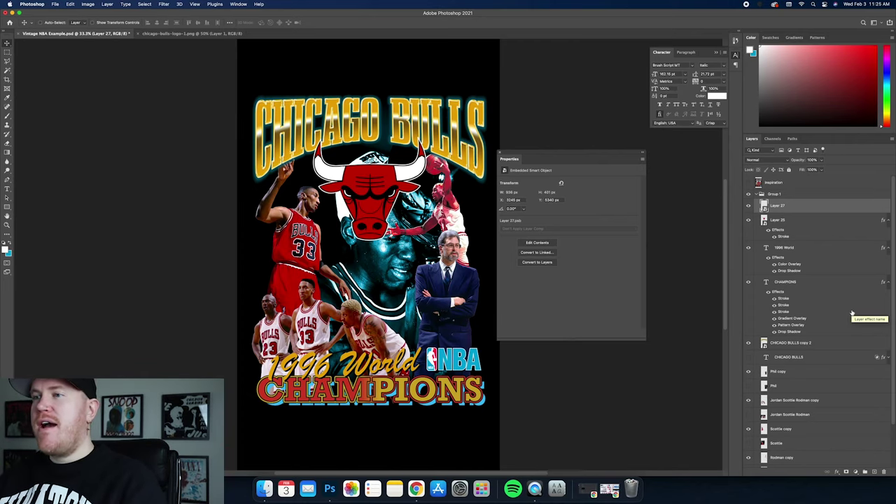
Open Bootleg Shirt Creator Pack (Vol. 1) in the desktop's FULLERMOE-MasterBundle folder and load its Bootleg T-Shirt Creator Brush Set into Photoshop
left_click(12, 13)
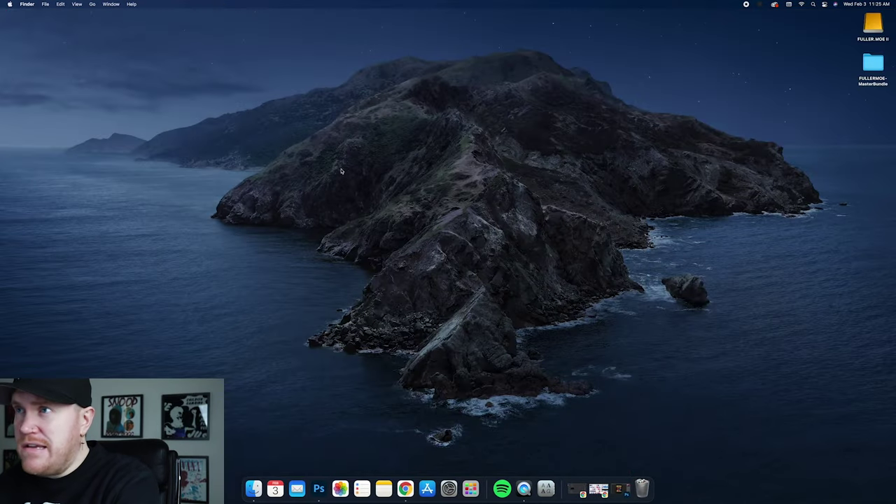
left_click(864, 61)
key("super+o")
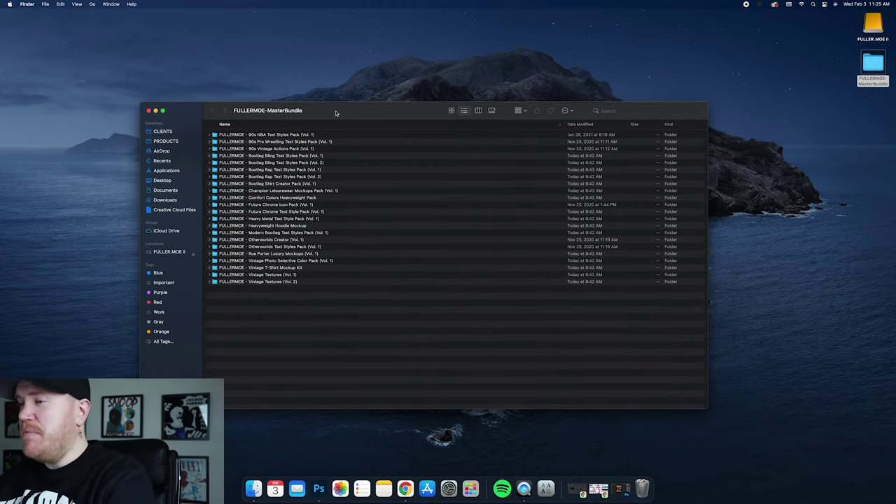
left_click_drag(335, 103, 354, 101)
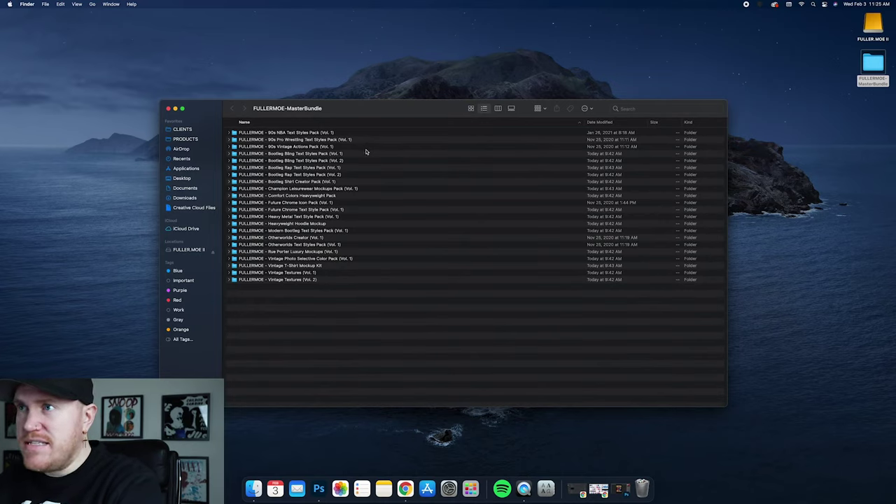
double_click(265, 183)
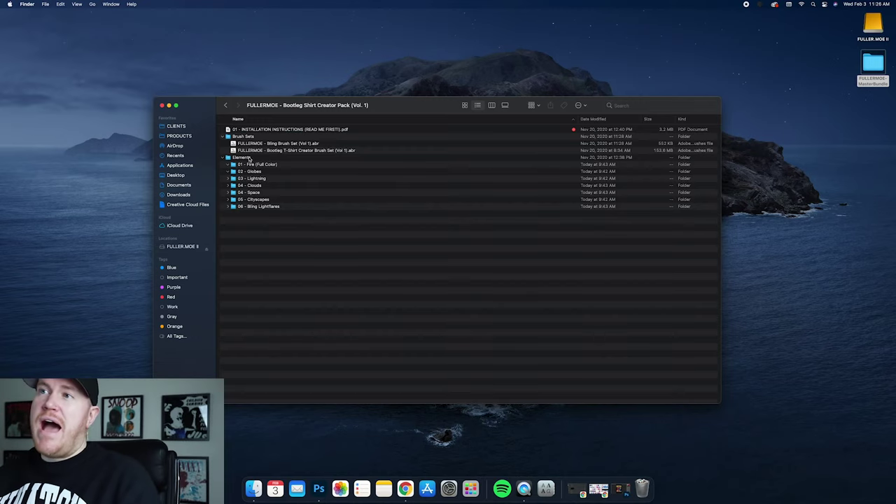
left_click(278, 151)
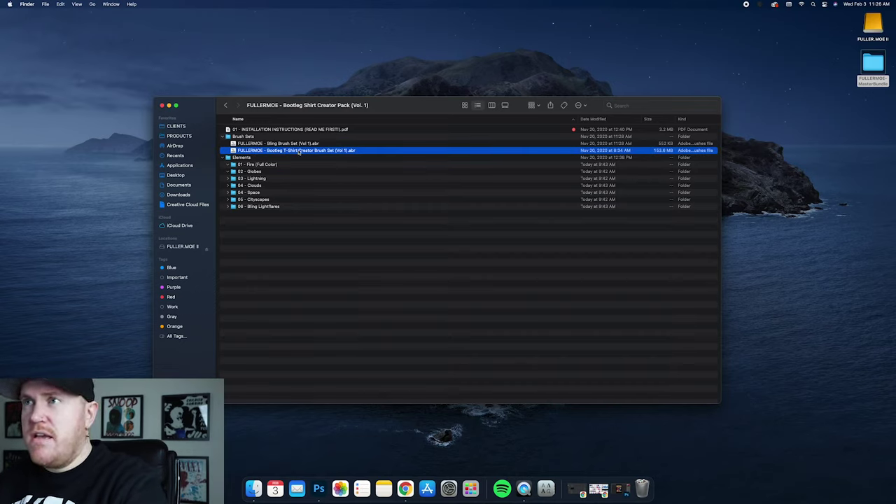
left_click_drag(339, 152, 319, 488)
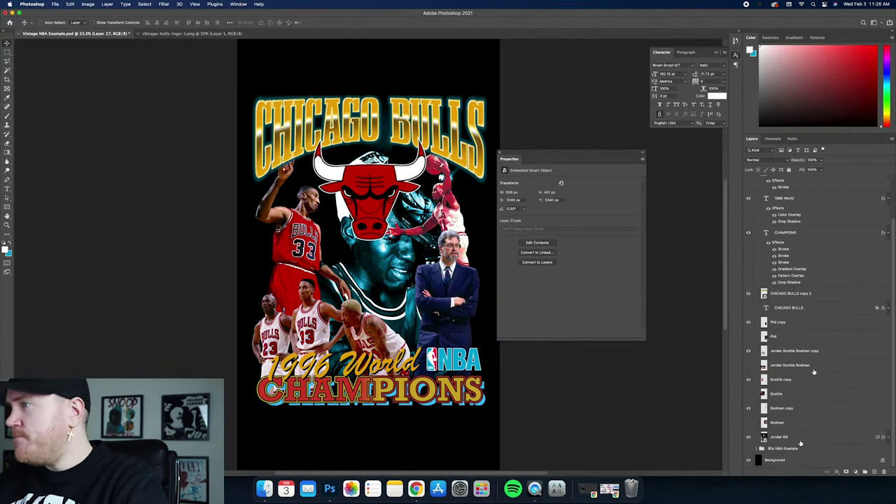
Choose the 03 - Space brush from the FULLERMOE Bootleg T-Shirt Creator set and add a new layer directly above Jordan BG
left_click(804, 439)
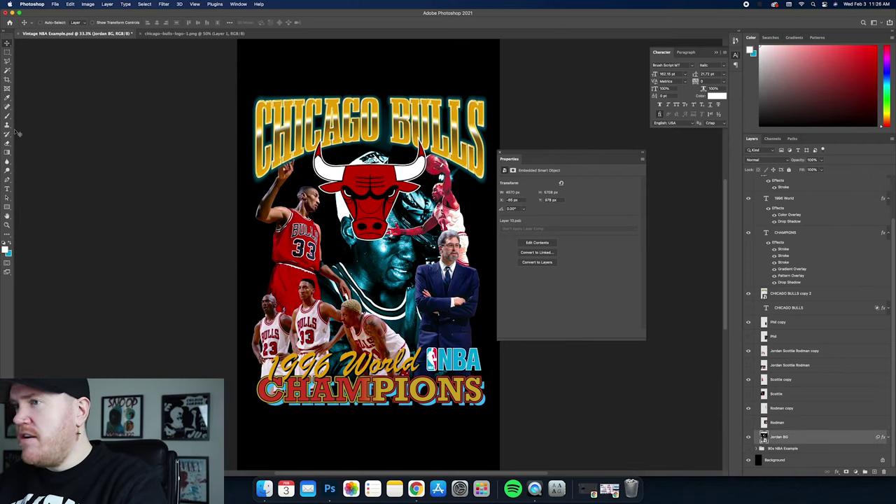
left_click(7, 117)
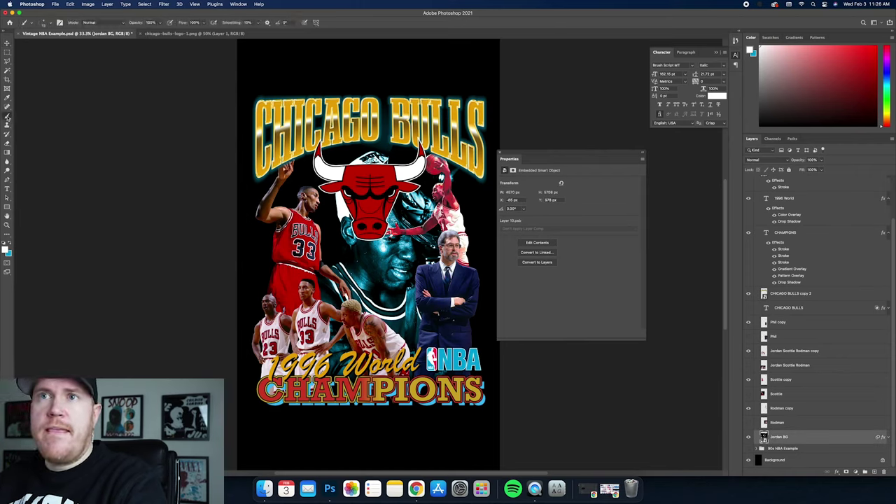
left_click(50, 24)
mouse_move(100, 153)
left_mouse_down()
mouse_move(168, 350)
mouse_move(195, 350)
left_mouse_up()
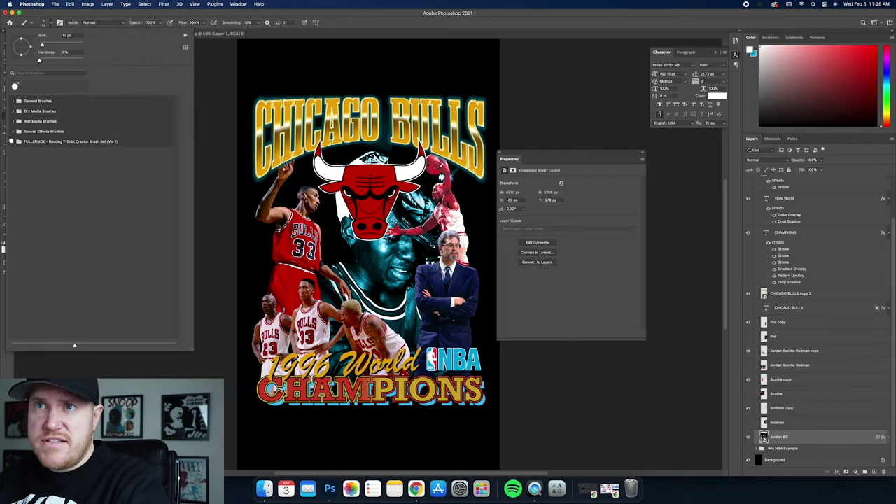
left_click(10, 142)
scroll(133, 282, "down", 3)
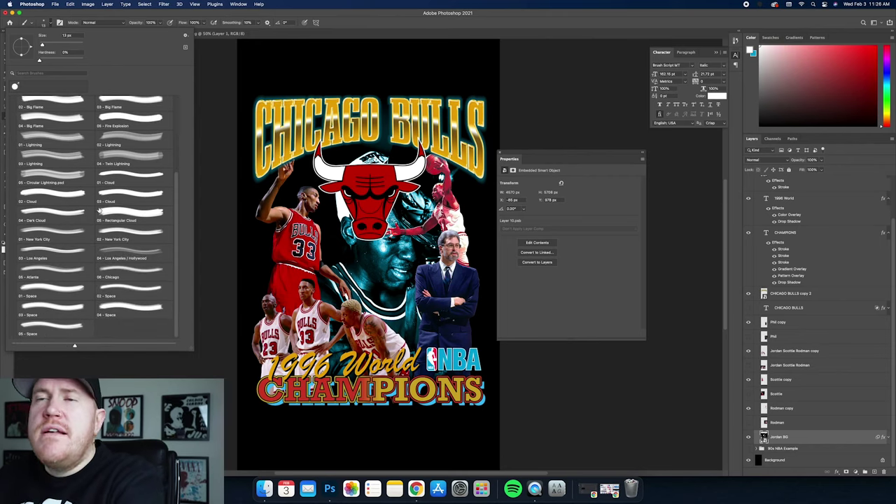
left_click(125, 271)
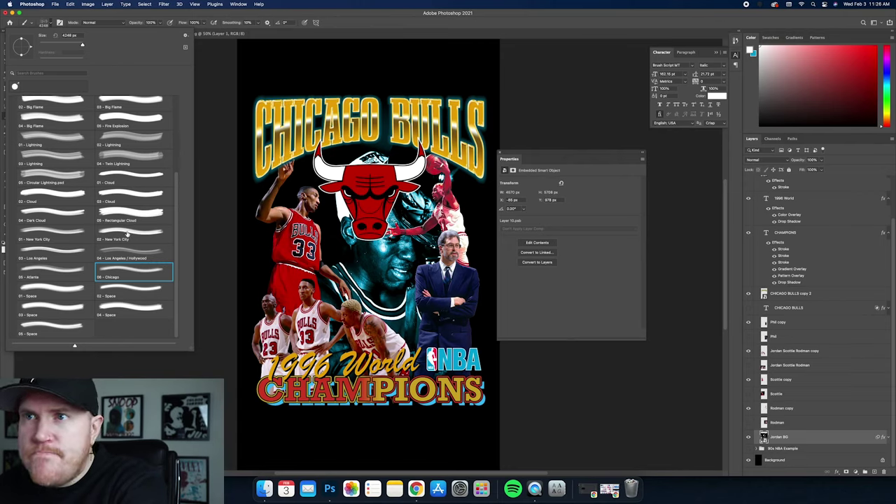
scroll(91, 273, "down", 2)
scroll(91, 273, "up", 2)
left_click(59, 309)
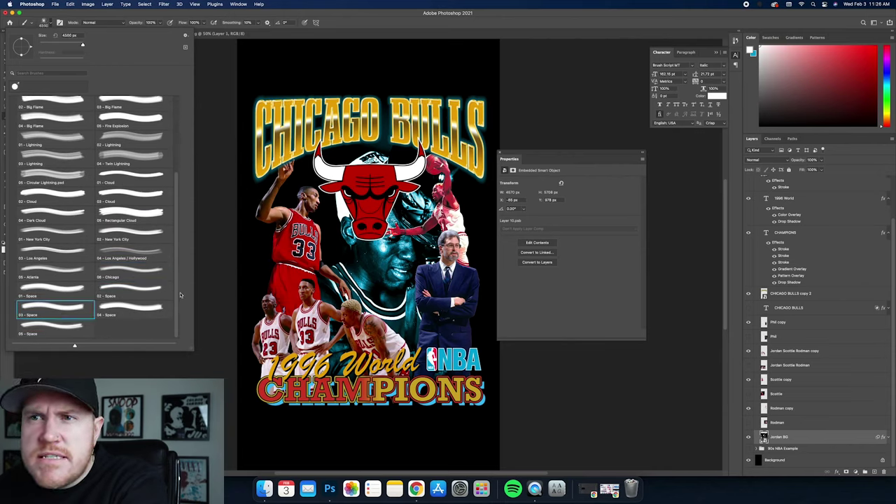
left_click(791, 442)
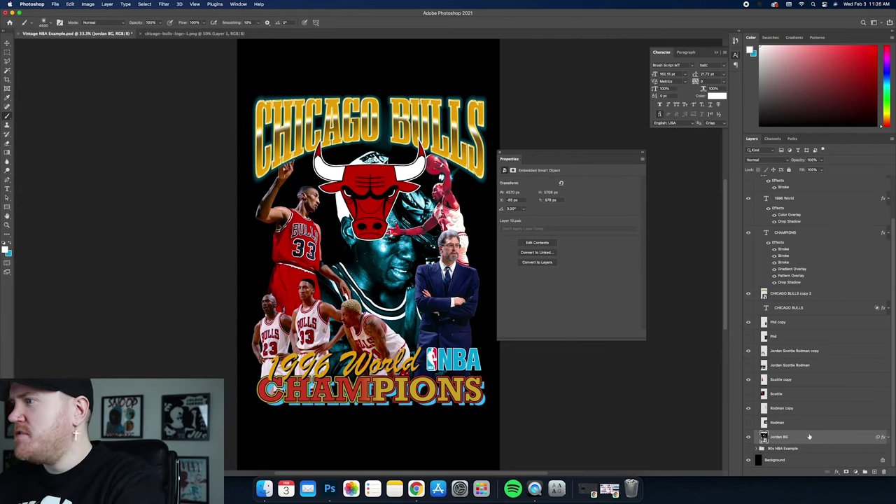
left_click(875, 474)
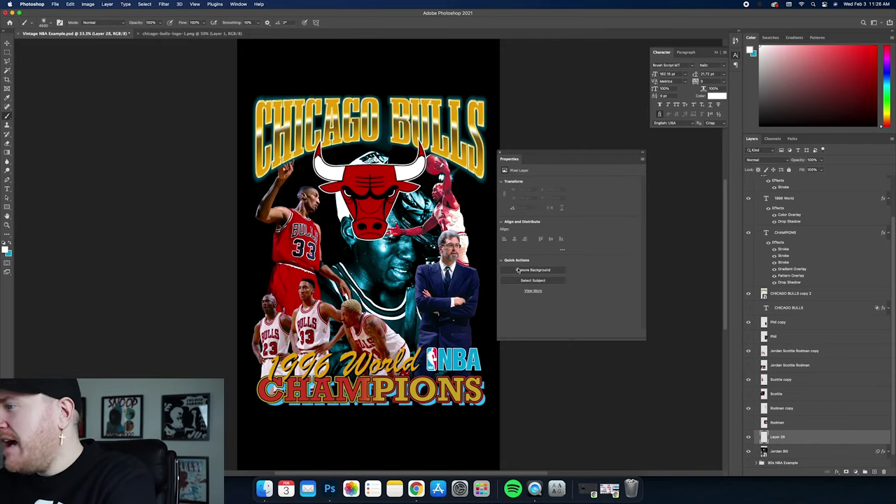
Try stamping the 03 - Space brush in white on the new layer, and undo the stamps
left_click(301, 224)
left_click(260, 190)
key("super+z")
key("super+z")
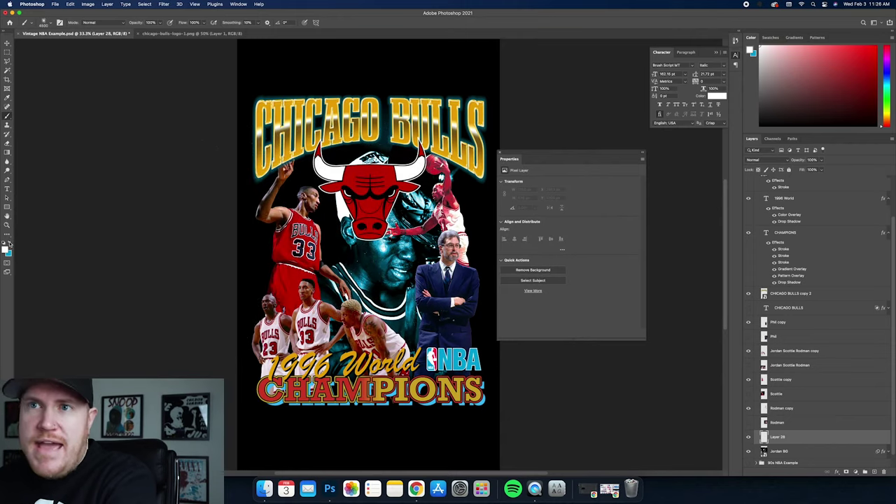
Swap the foreground color to light blue and stamp the 03 - Space brush texture over the large Jordan background image
left_click(9, 242)
left_click(7, 249)
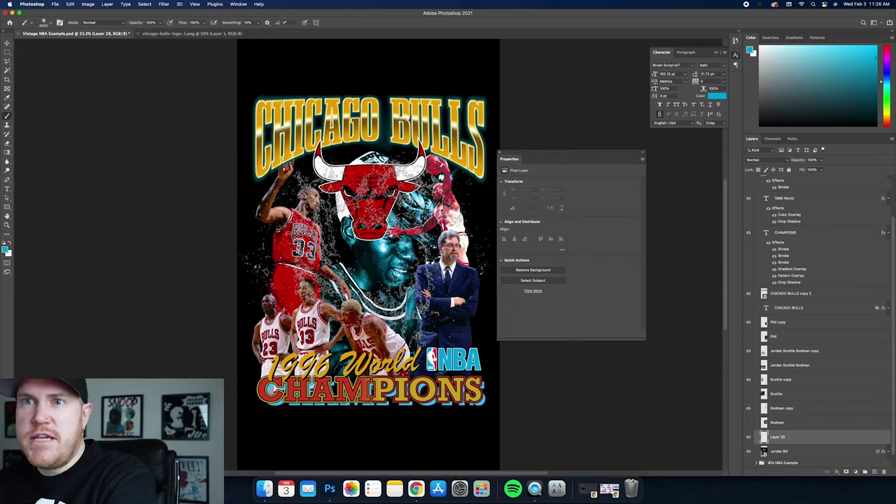
key("super+z")
key("super+z")
key("super+z")
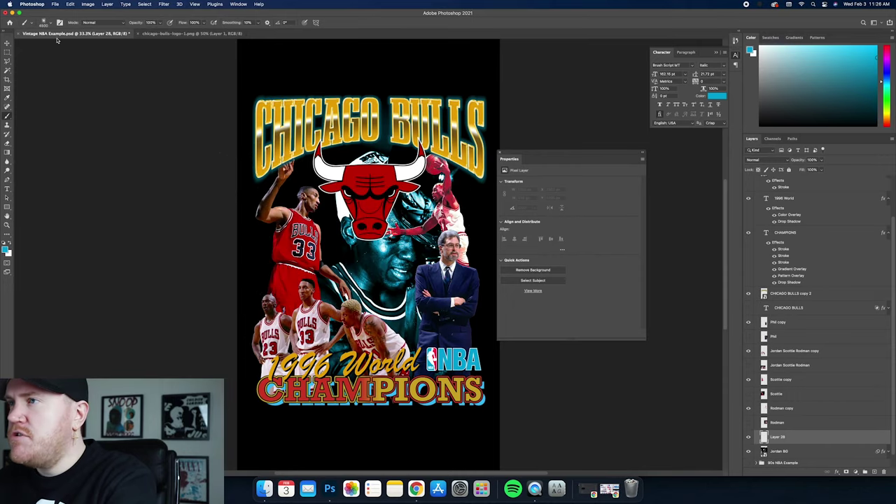
left_click(51, 23)
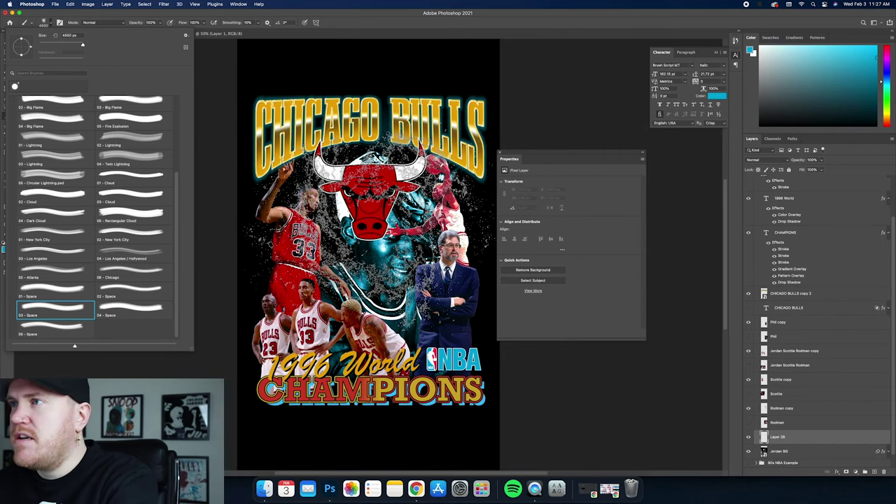
key("Return")
Move the blue space texture down slightly behind the players, to about Y 1347 px
left_click(7, 43)
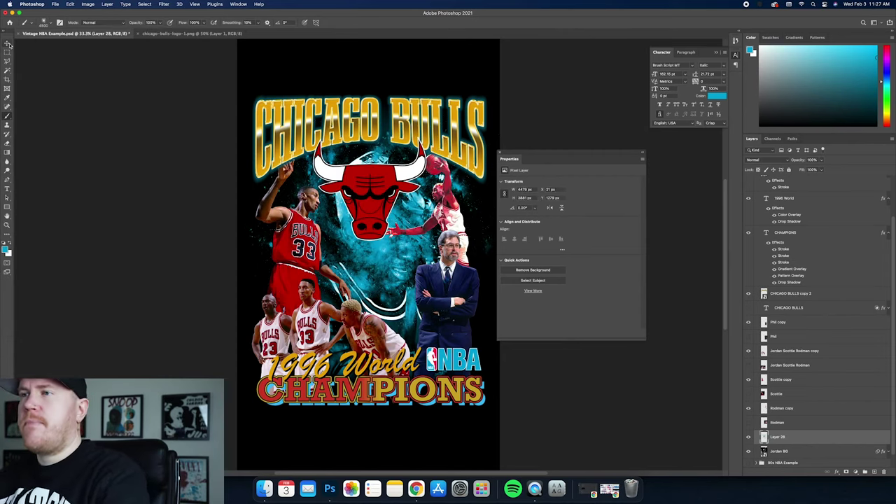
left_click_drag(378, 144, 380, 162)
scroll(810, 430, "down", 1)
left_click_drag(509, 155, 533, 154)
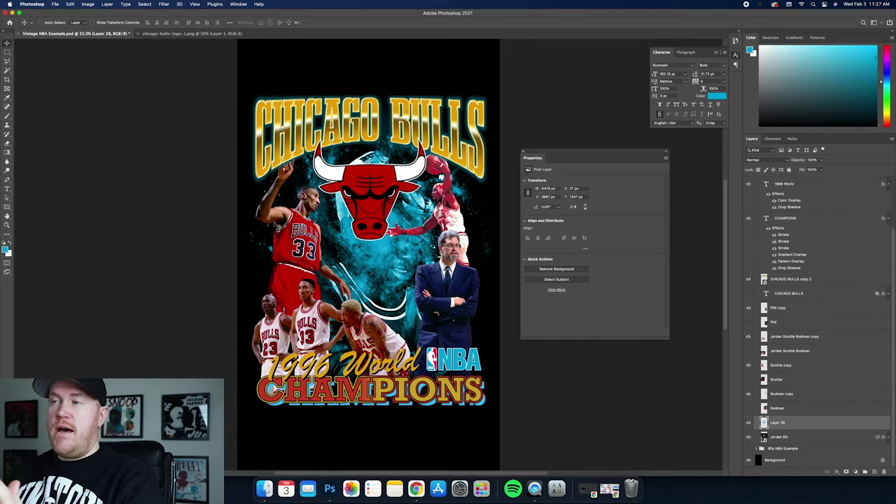
Try the 02 - Space and 06 - Chicago brushes over the blue texture, and undo the test stamp
left_click(7, 116)
left_click_drag(392, 168, 236, 208)
key("super+z")
left_click(49, 23)
left_click(127, 288)
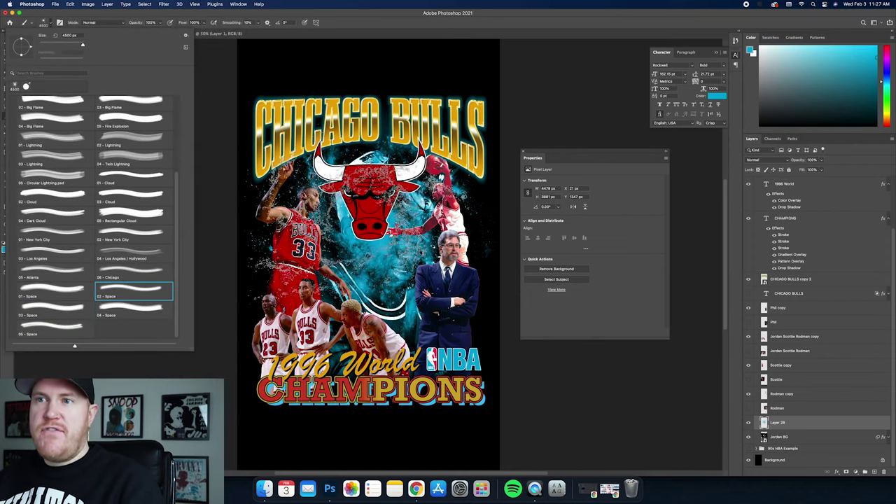
left_click(133, 273)
mouse_move(329, 252)
left_mouse_down()
mouse_move(420, 256)
mouse_move(371, 253)
left_mouse_up()
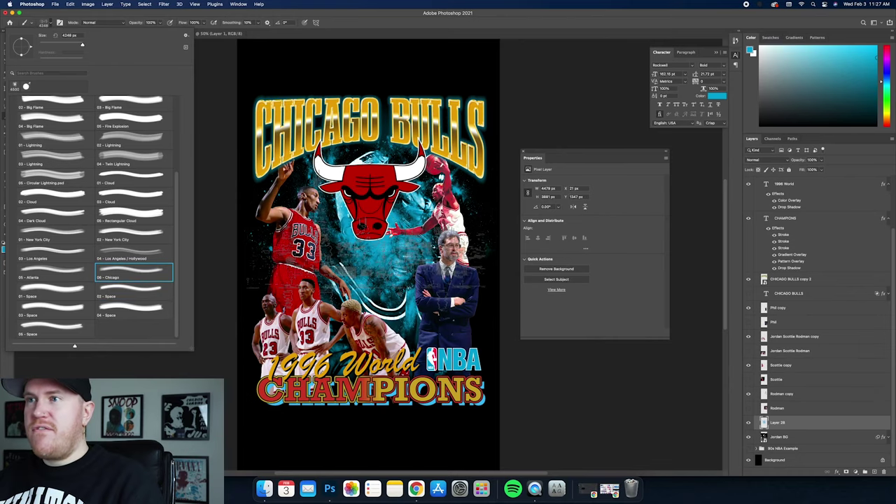
key("Escape")
key("super+z")
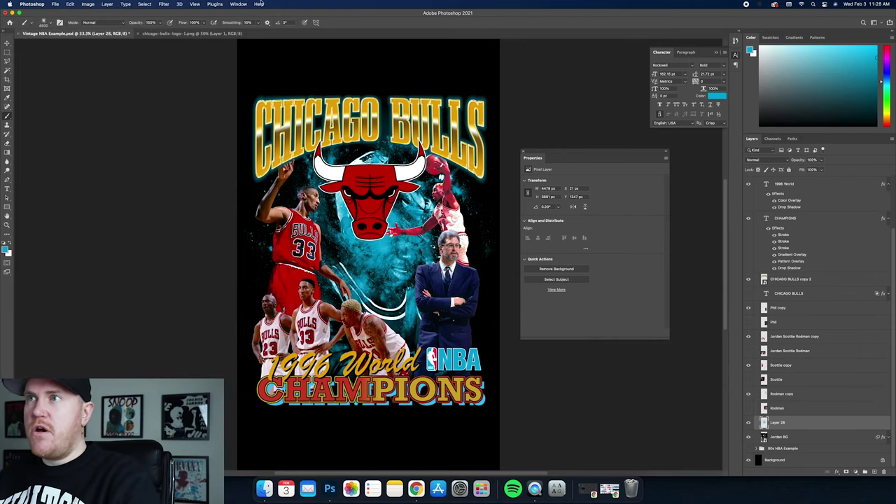
Switch to the Eraser for the blue texture layer and enlarge its round brush
left_click(296, 43)
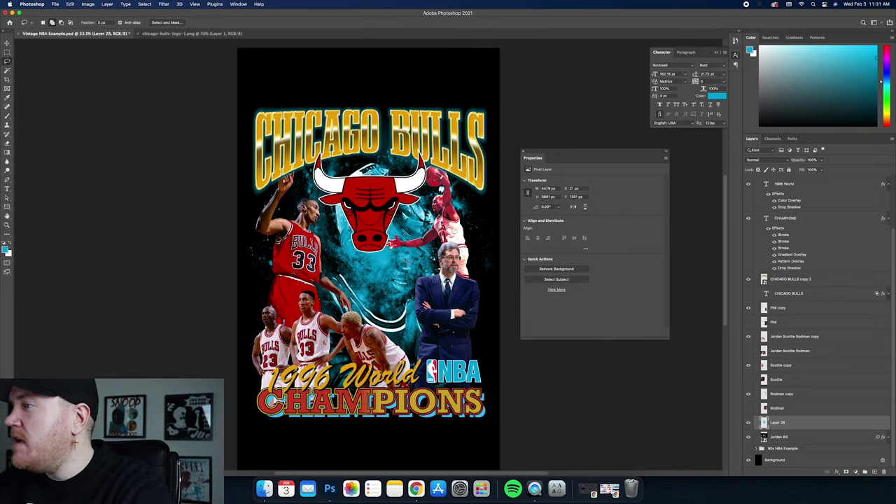
left_click(7, 144)
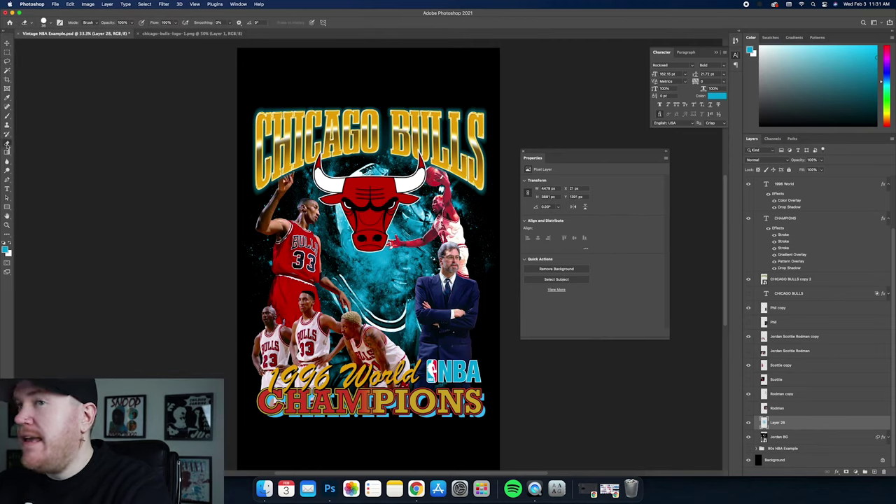
left_click(48, 22)
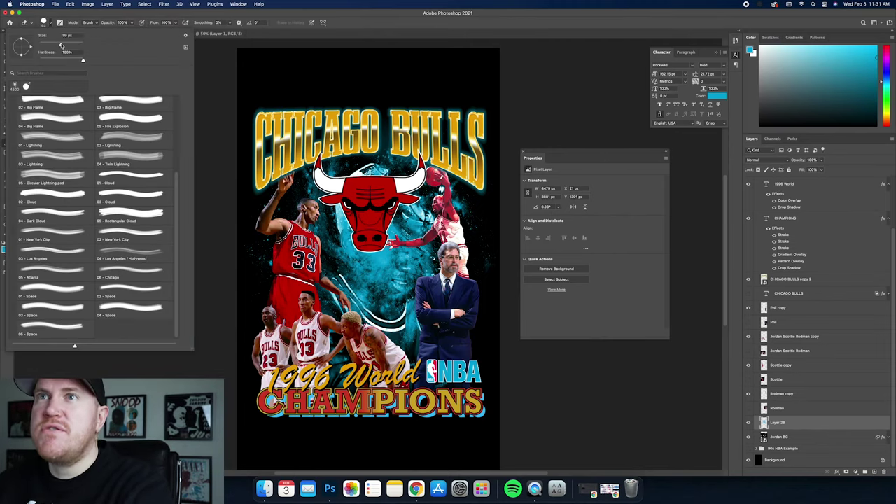
left_click_drag(61, 45, 68, 45)
left_click(315, 73)
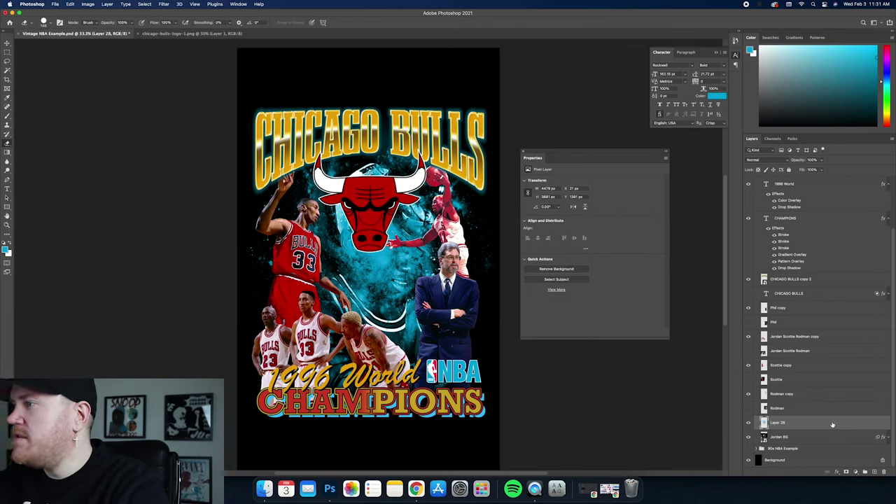
Duplicate the blue space texture layer and hide the original as a backup
key("super+j")
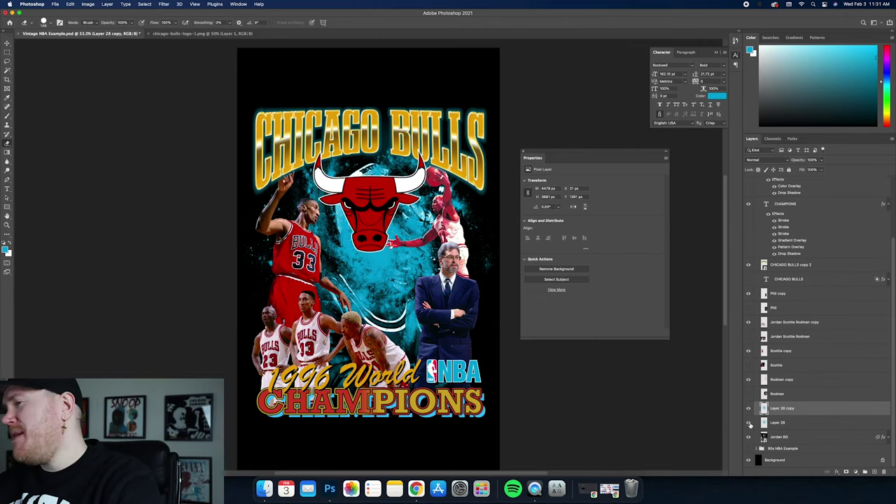
left_click(749, 424)
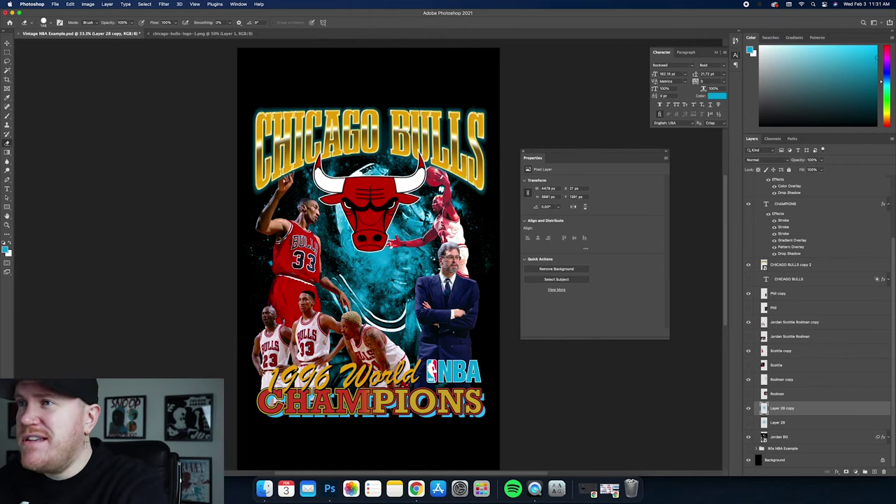
Set the Eraser to 0% hardness, enlarge it, and erase the blue texture copy over the large Jordan portrait
left_click(51, 23)
left_click_drag(71, 60, 42, 62)
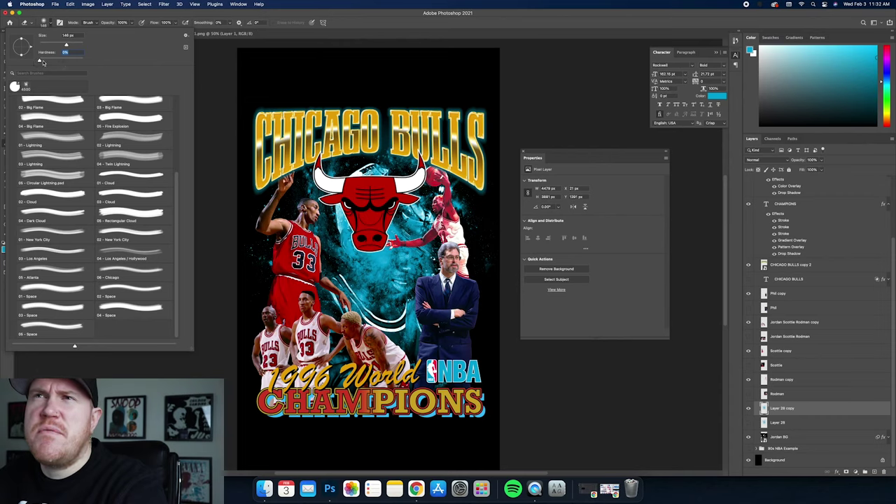
left_click(343, 214)
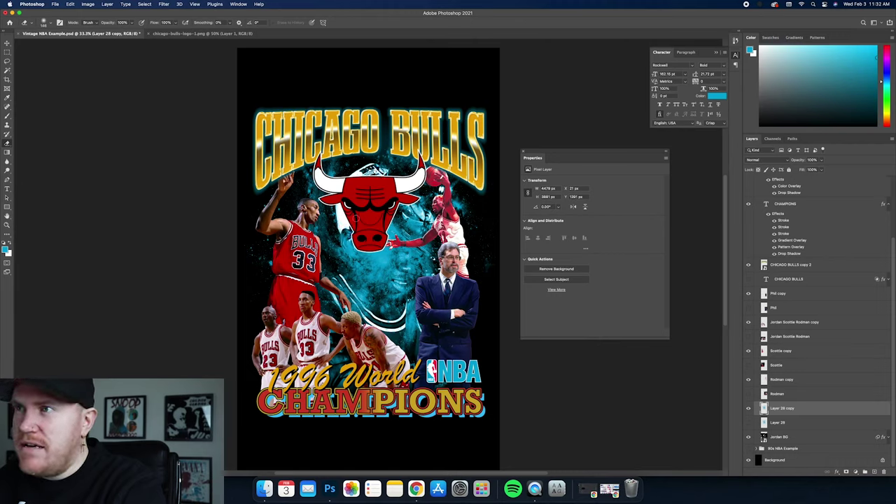
left_click(44, 23)
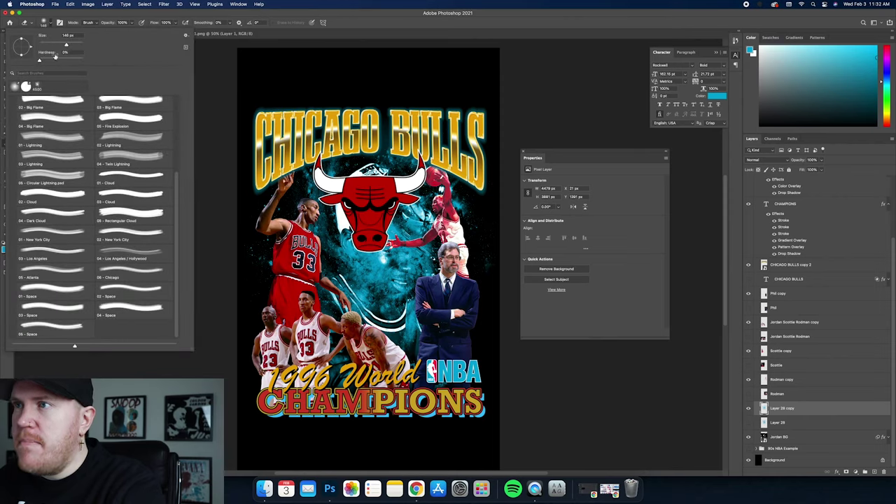
left_click(73, 45)
key("Return")
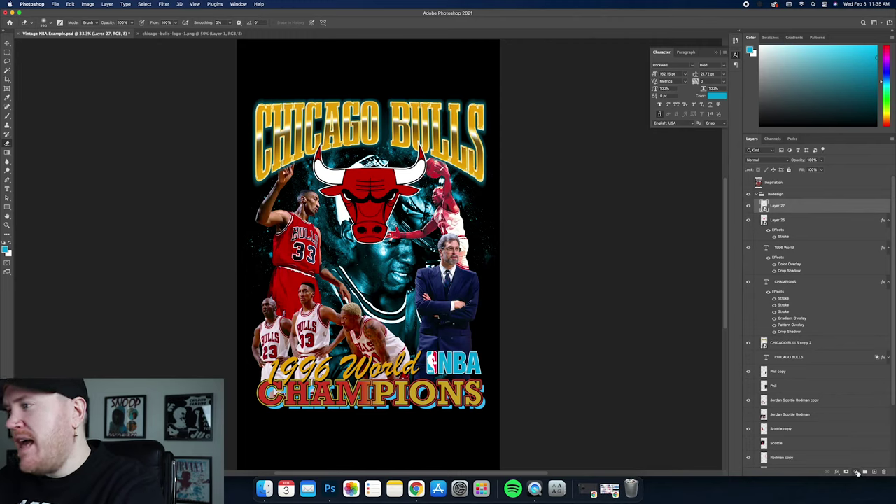
Add a Levels adjustment layer above Layer 27 and set its RGB input levels to 48, 1.18 and 228
left_click(856, 473)
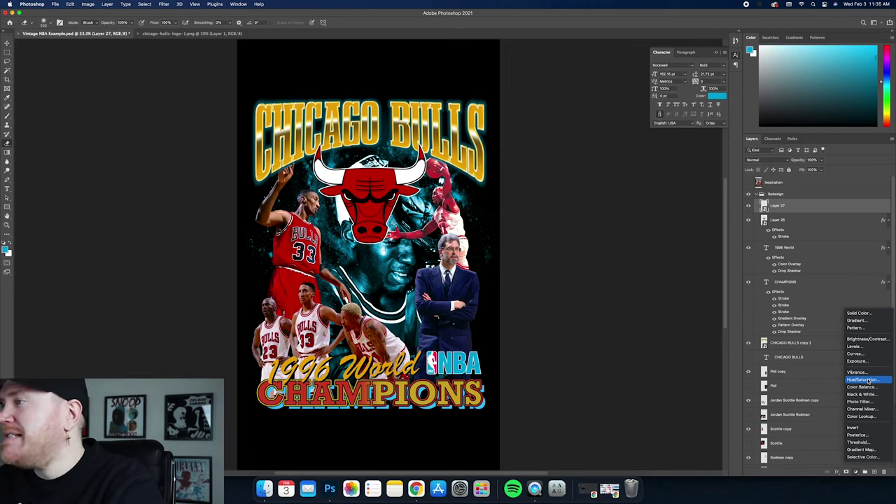
left_click(857, 346)
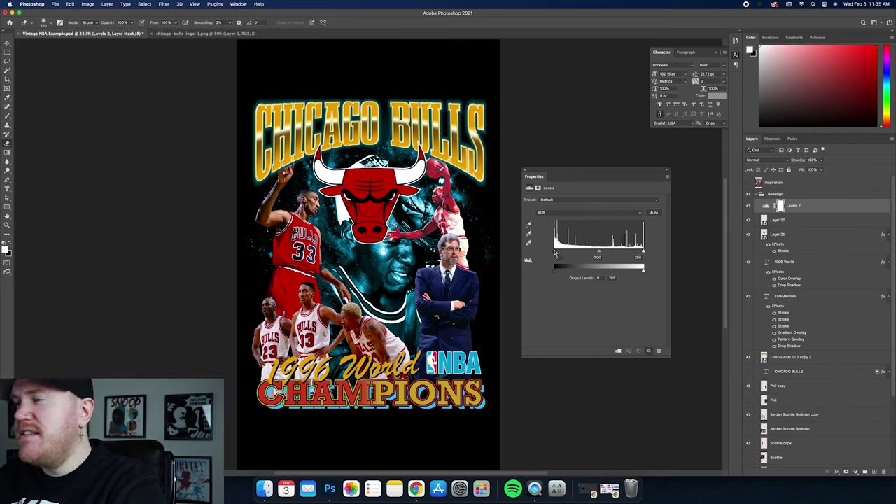
left_click_drag(557, 256, 602, 252)
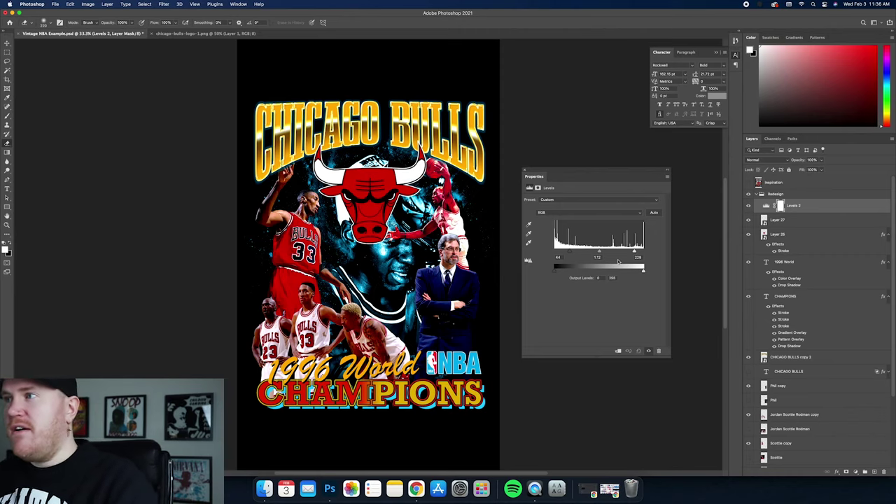
left_click_drag(568, 253, 572, 254)
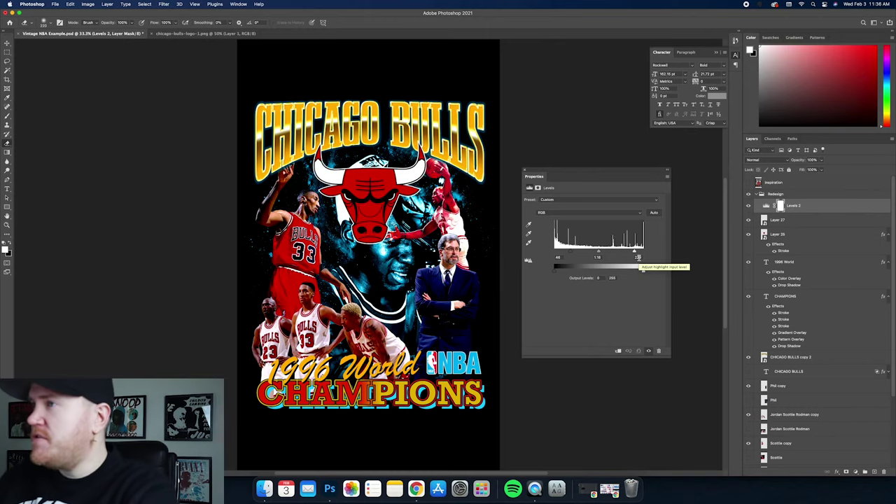
left_click_drag(553, 176, 557, 166)
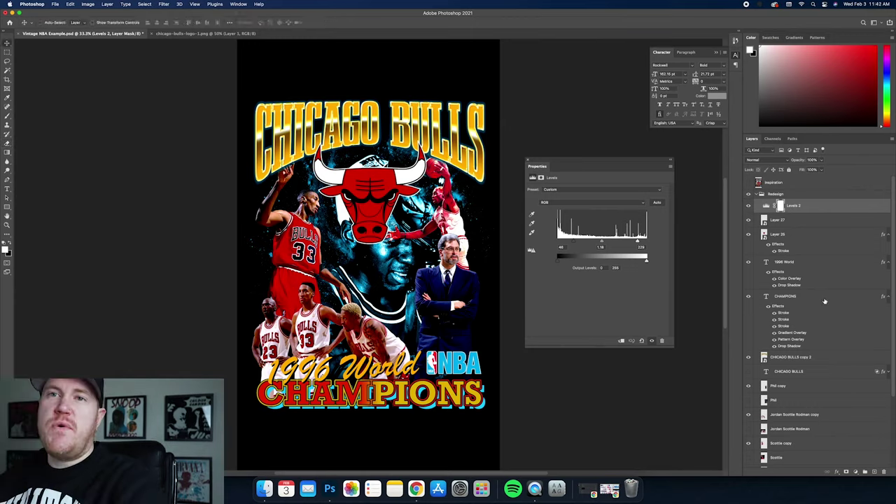
Add a Selective Color adjustment layer above the Levels layer and start loading a Selective Color preset
left_click(856, 473)
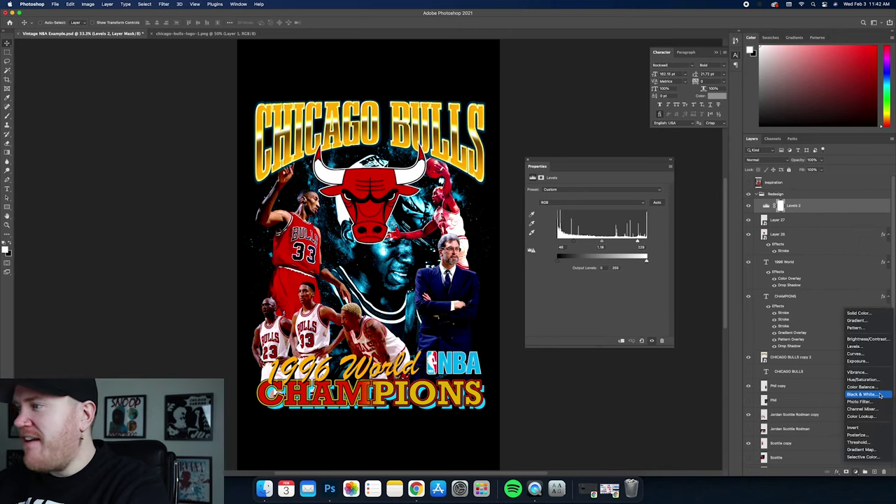
left_click(863, 457)
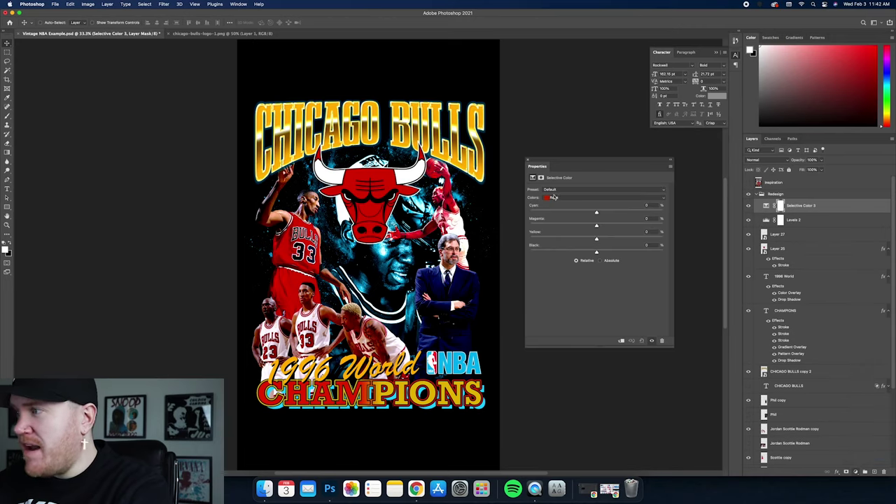
left_click(671, 168)
left_click(671, 168)
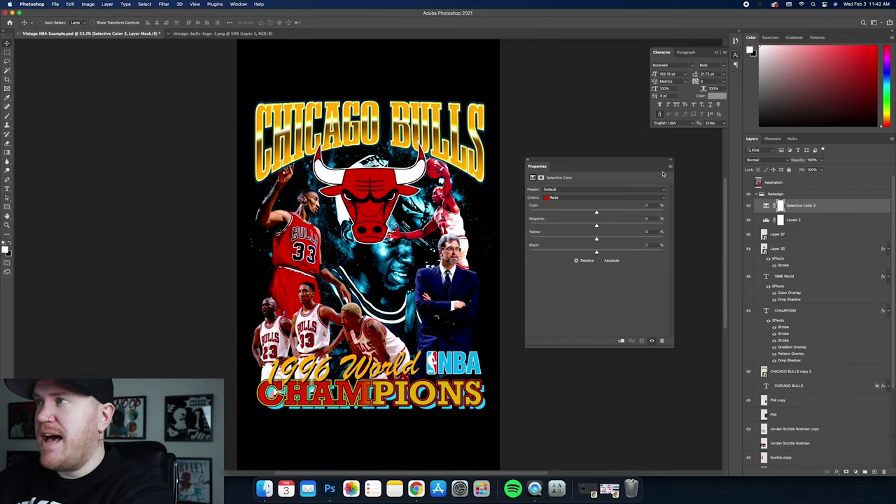
left_click(671, 168)
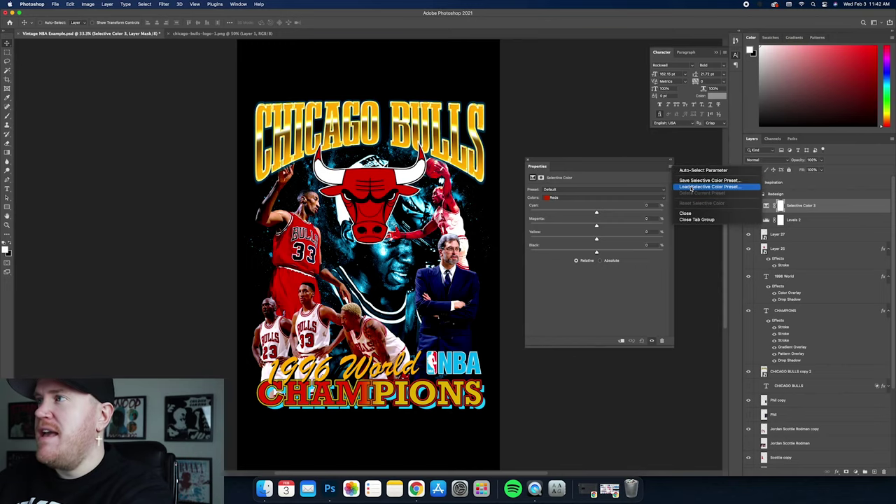
left_click(692, 188)
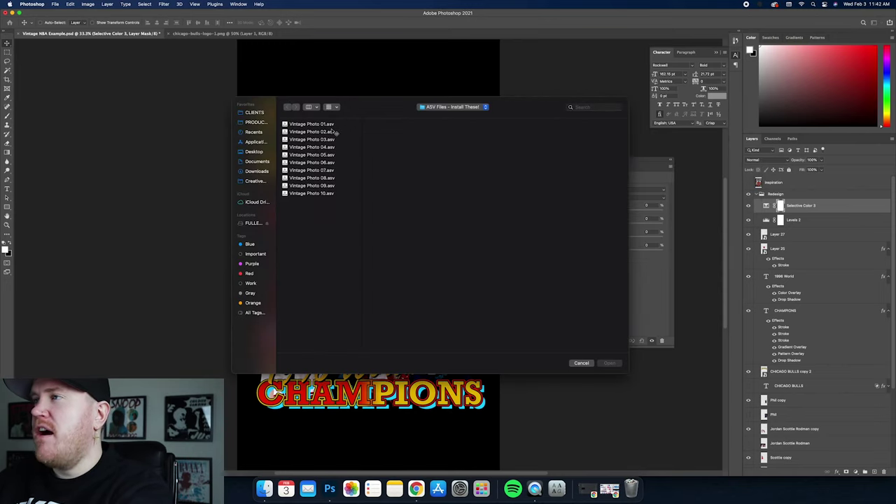
Load Vintage Photo 02.asv from the ASV Files - Install These! folder of the FULLERMOE - Vintage Photo Selective Color Pack (Vol. 1)
left_click_drag(374, 106, 396, 115)
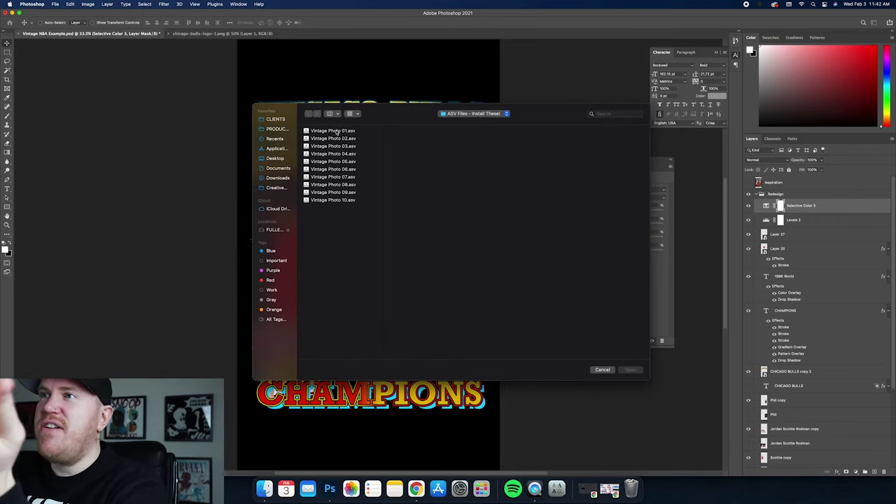
left_click(276, 158)
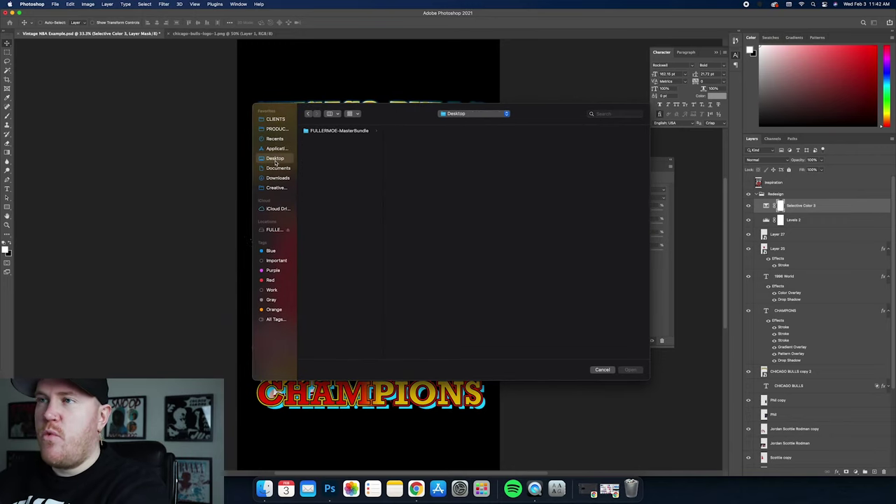
left_click(330, 132)
double_click(470, 267)
left_click(465, 270)
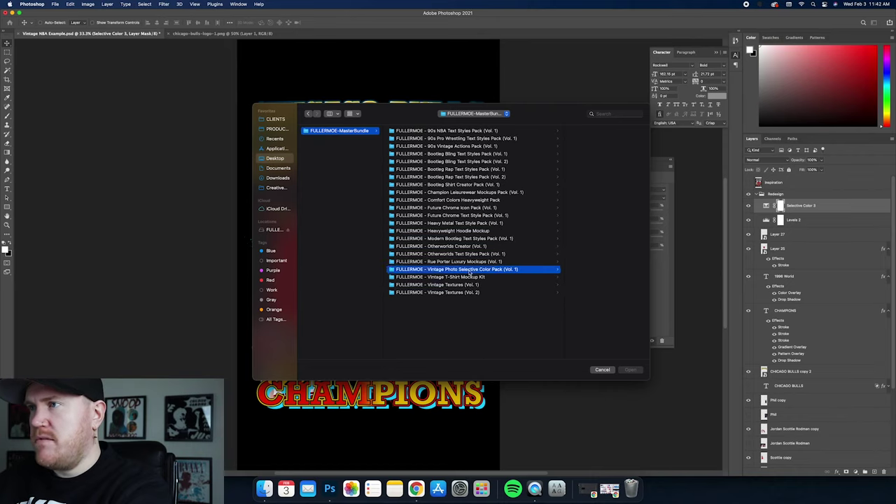
left_click(502, 147)
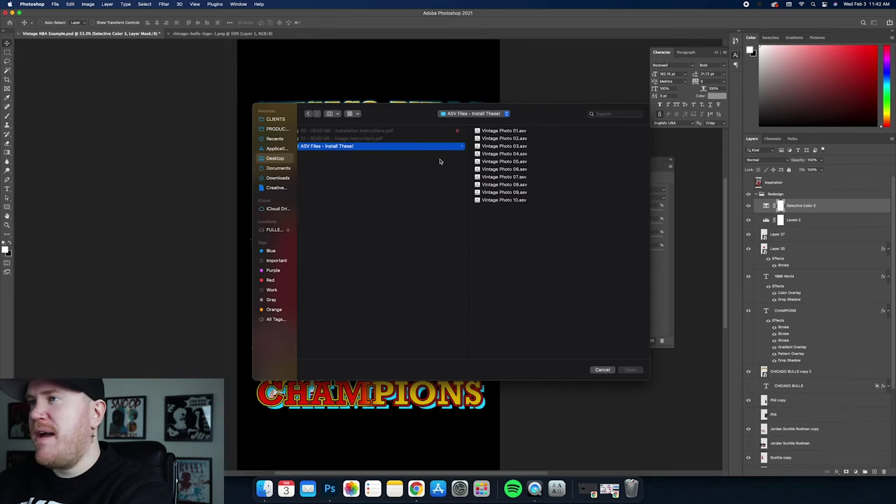
left_click(504, 139)
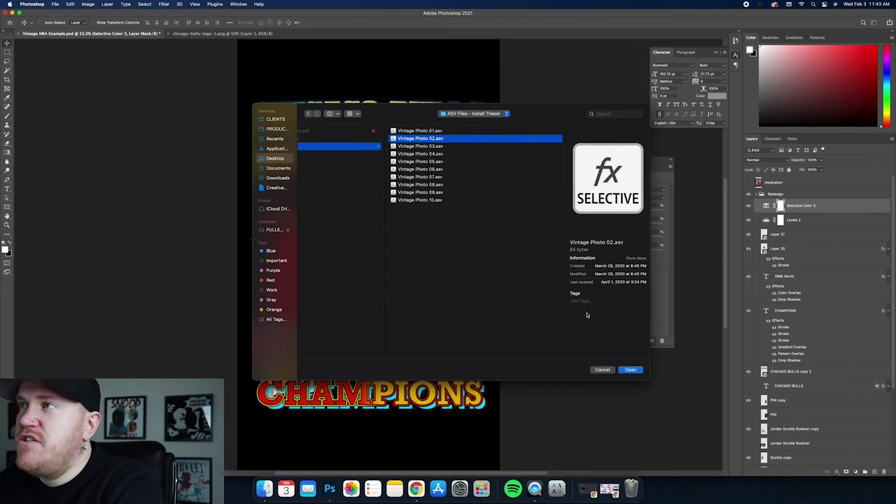
left_click(633, 370)
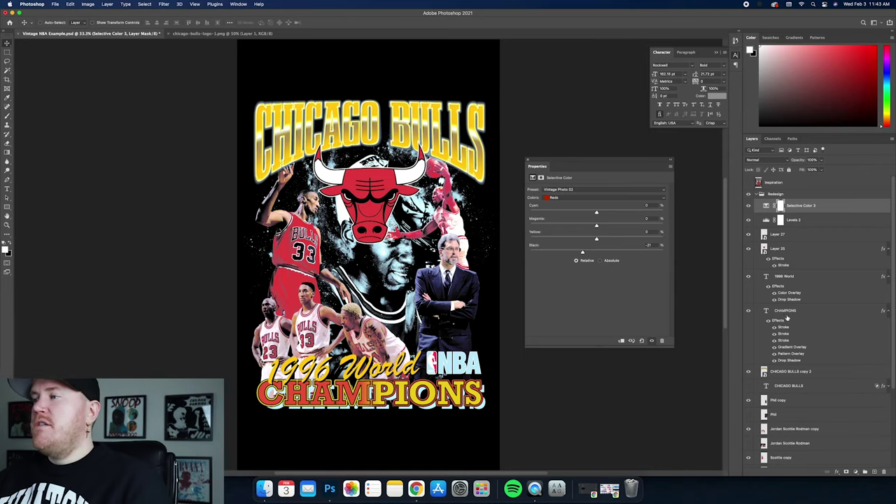
Hide the Selective Color adjustment layer and convert the Scottie copy layer to a smart object
scroll(750, 215, "down", 1)
left_click(748, 195)
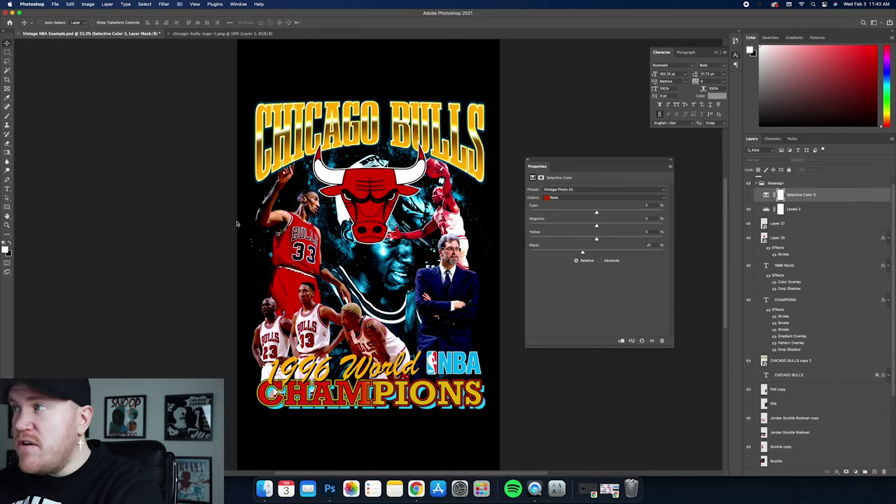
right_click(298, 210)
left_click(321, 232)
scroll(807, 407, "down", 3)
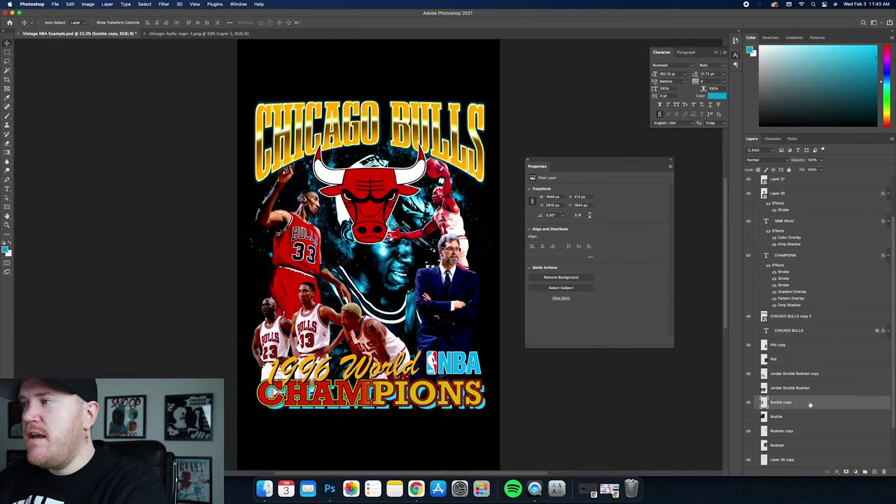
right_click(810, 405)
left_click(767, 238)
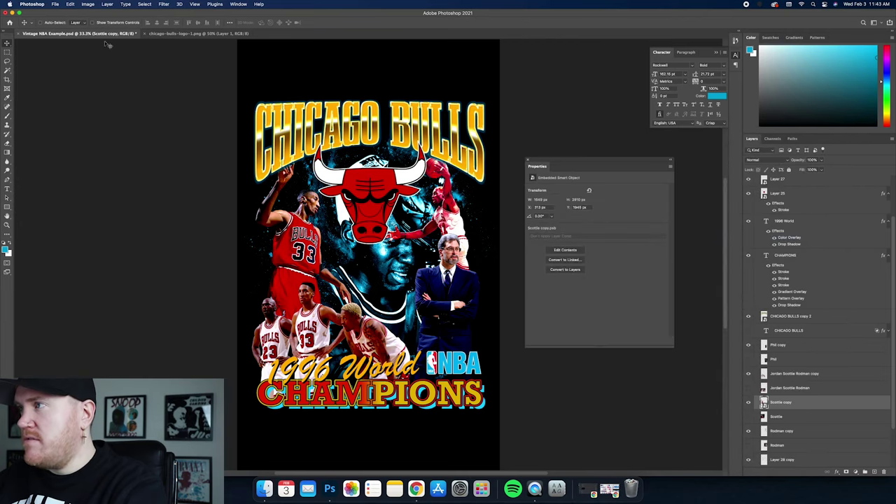
left_click(88, 4)
mouse_move(98, 23)
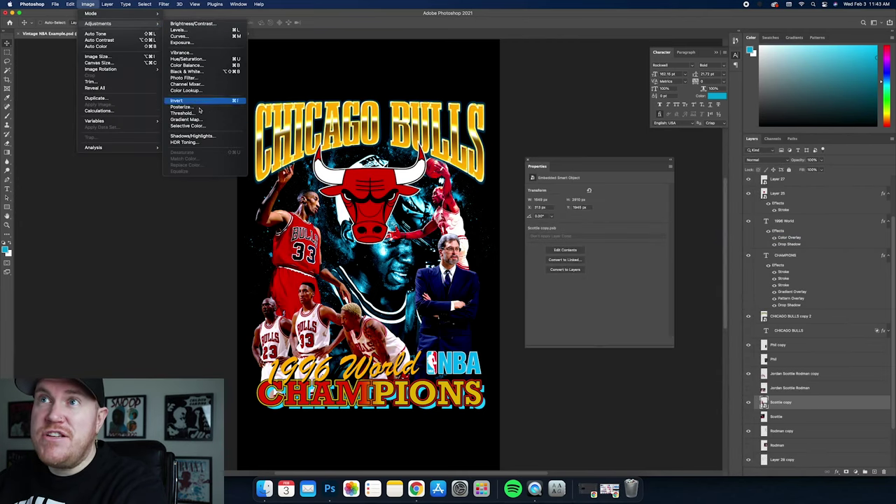
left_click(187, 125)
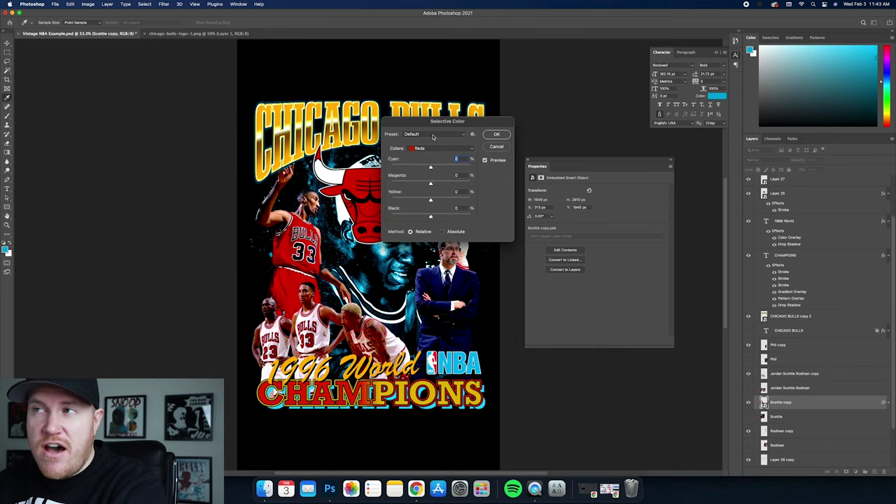
left_click(433, 136)
left_click(502, 148)
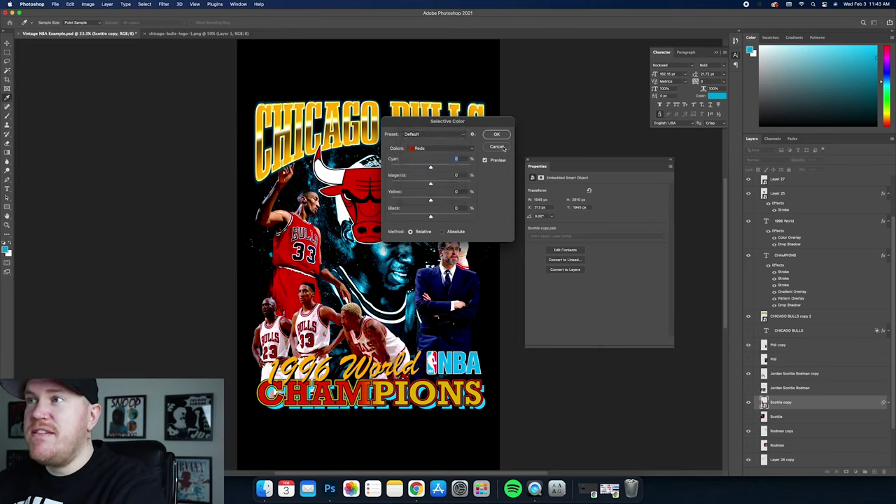
left_click(497, 147)
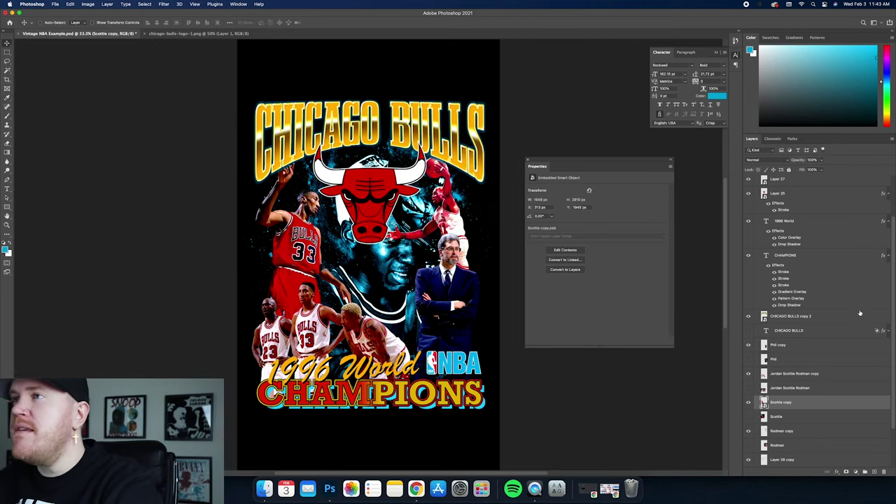
Select the Selective Color adjustment layer with the Vintage Photo 02 preset and make it visible again
scroll(820, 304, "up", 3)
left_click(781, 205)
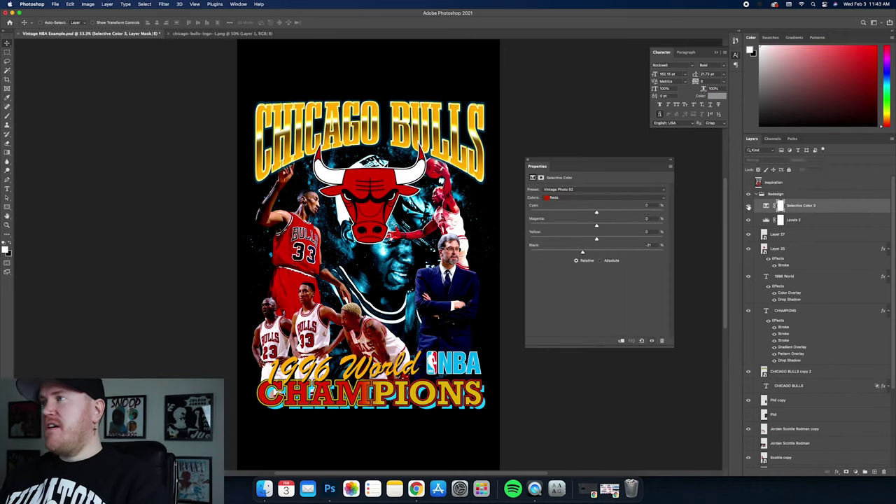
left_click(748, 206)
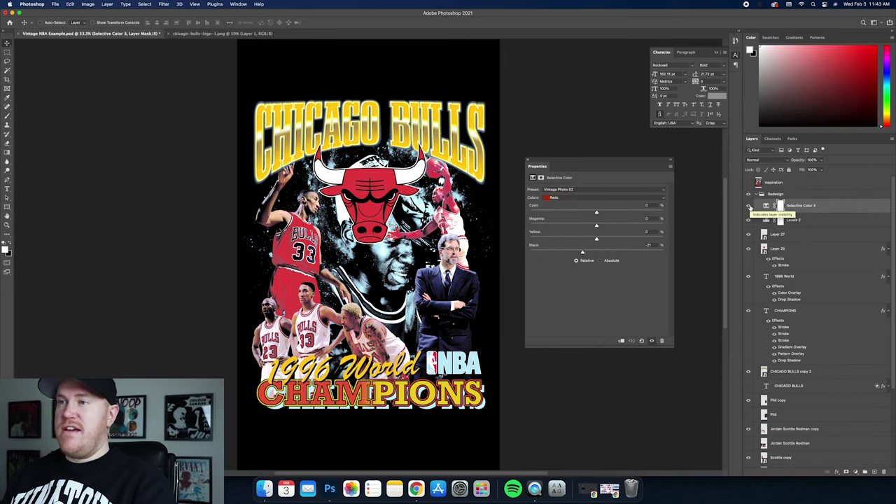
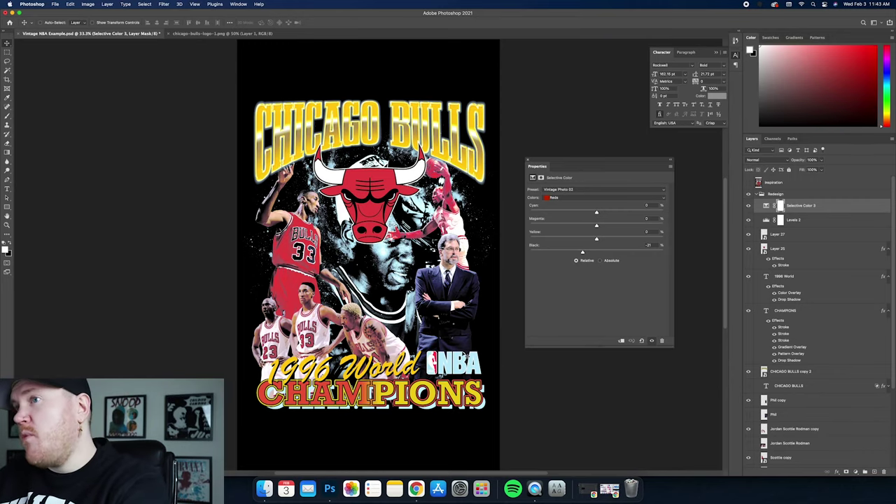
Reduce the opacity of the Vintage Photo 02 Selective Color adjustment layer to 50%
left_click(806, 220)
left_click(810, 208)
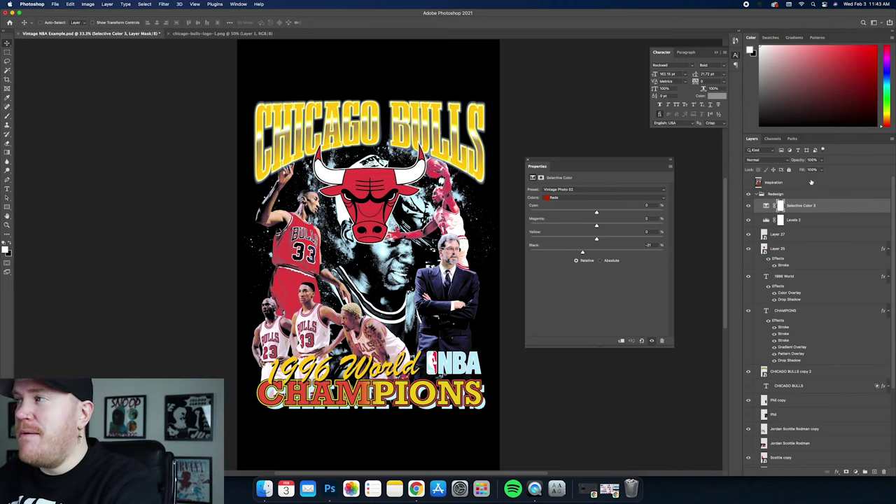
mouse_move(821, 170)
left_mouse_down()
mouse_move(810, 169)
mouse_move(811, 160)
left_mouse_up()
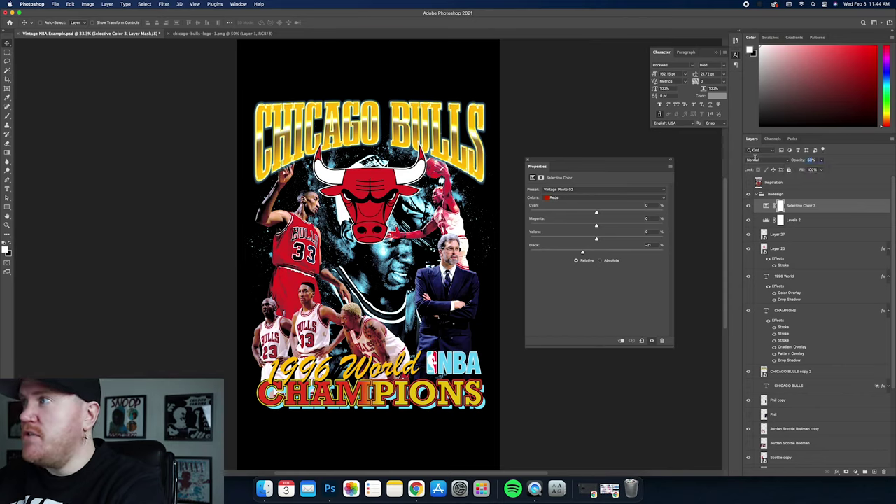
left_click(816, 185)
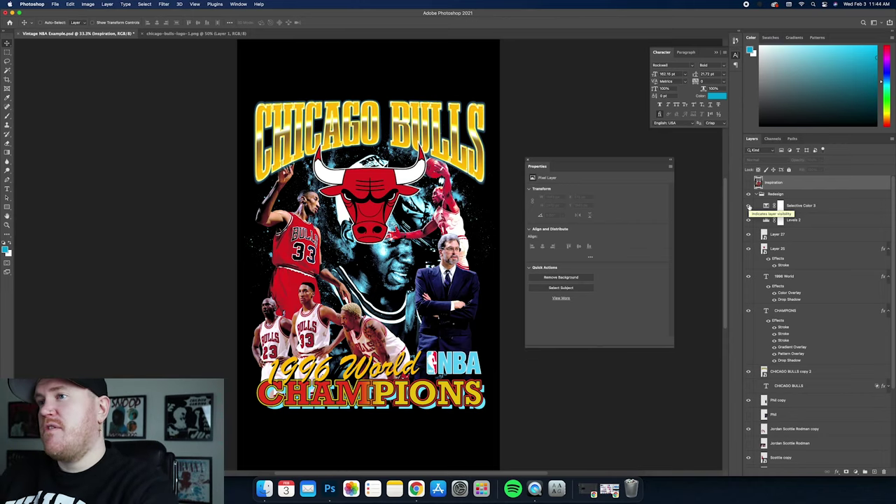
Compare the design with and without the Selective Color adjustment by toggling that layer's visibility
left_click(800, 206)
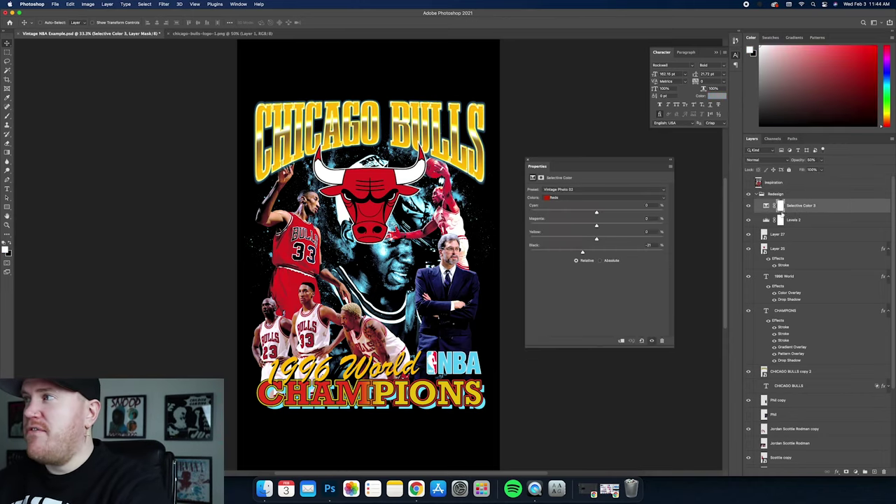
left_click(748, 206)
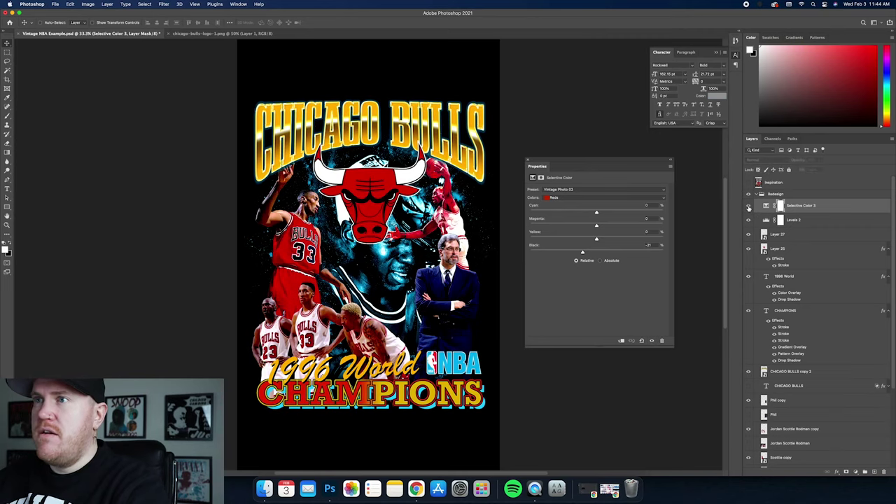
left_click(749, 207)
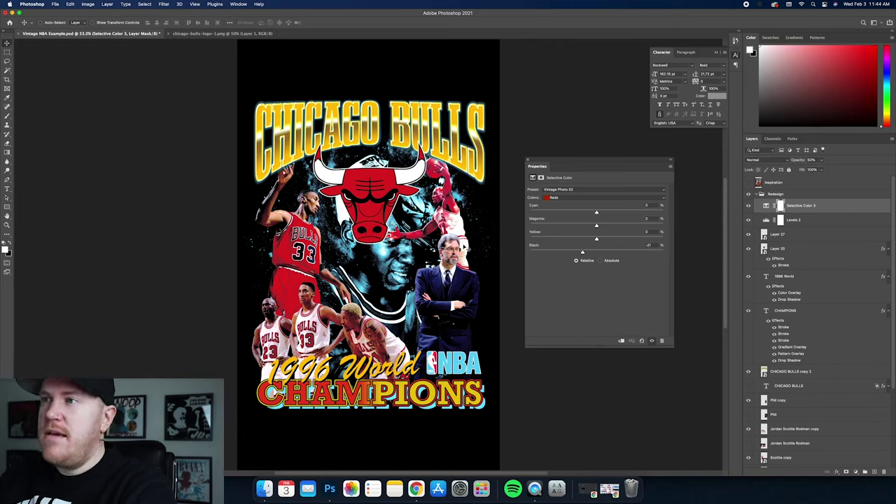
left_click(749, 206)
left_click(748, 206)
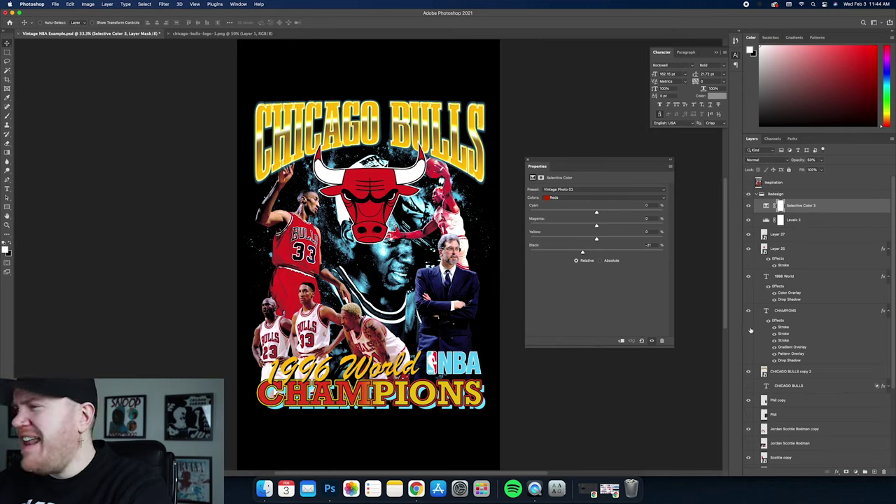
Add another Selective Color adjustment layer above the existing one in the Redesign group
left_click(856, 473)
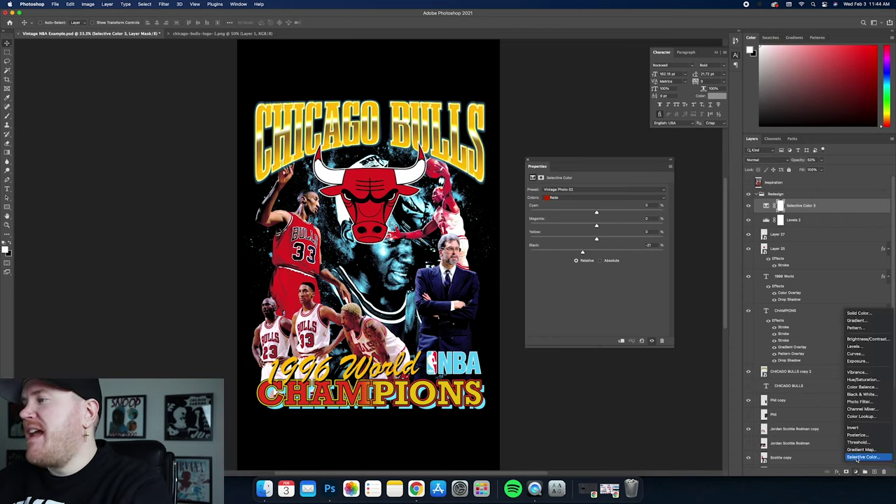
left_click(860, 458)
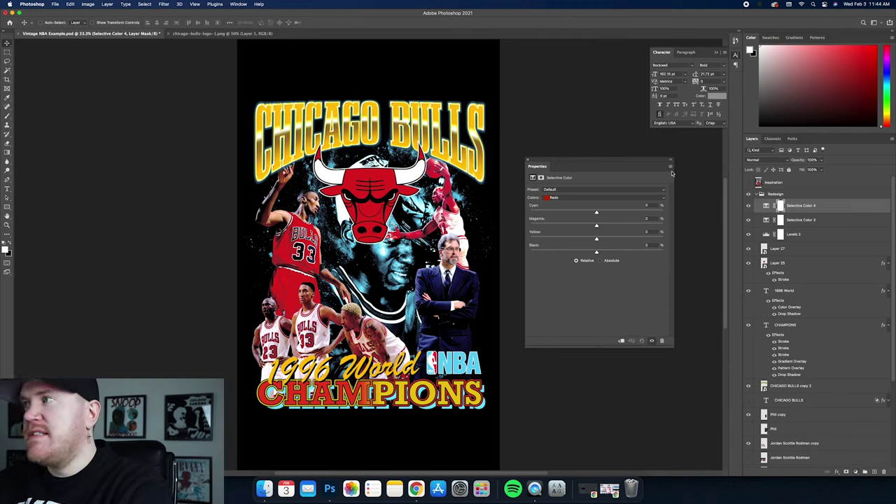
Try the Vintage Photo 05, 07, 08 and 09 presets on the new Selective Color adjustment layer
left_click(599, 191)
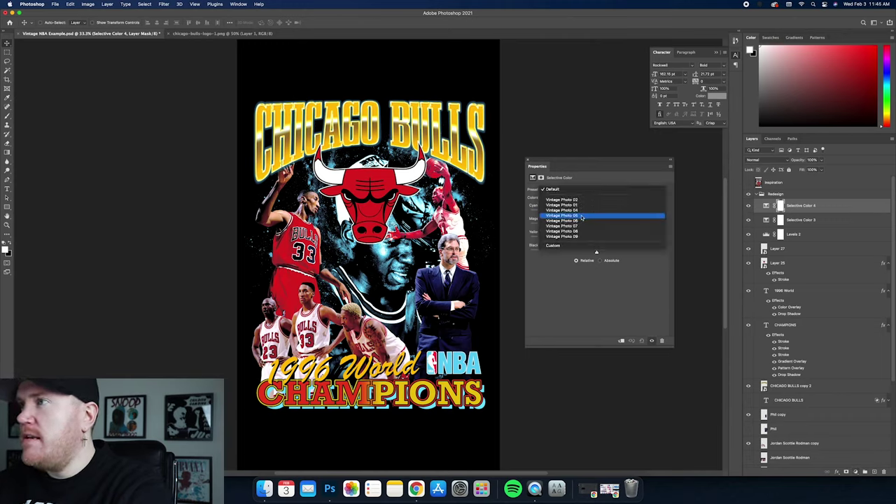
left_click(581, 216)
left_click(581, 192)
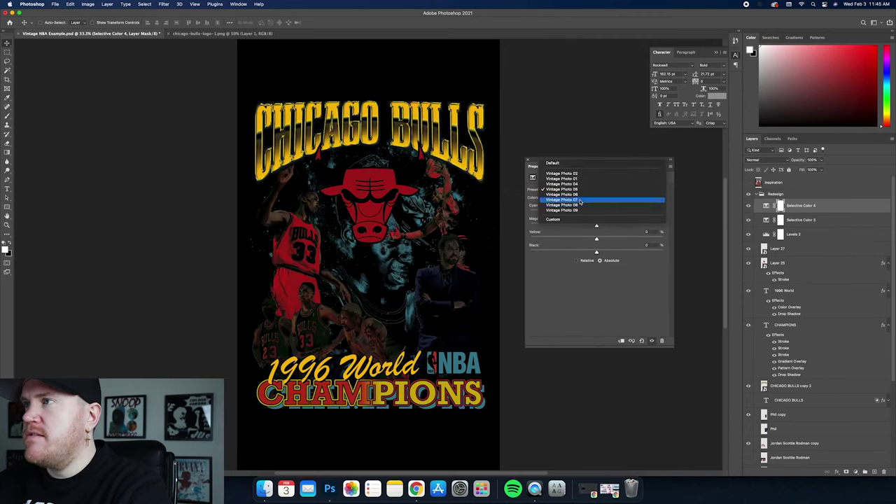
left_click(580, 201)
left_click(580, 191)
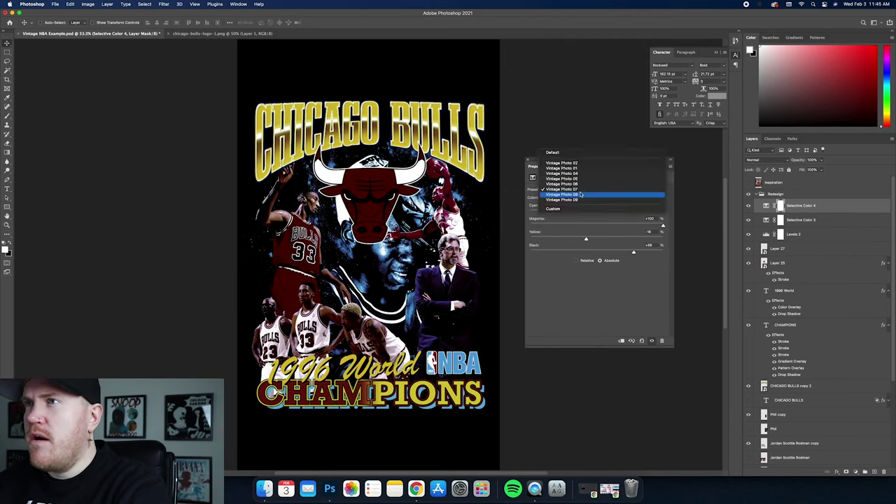
left_click(580, 197)
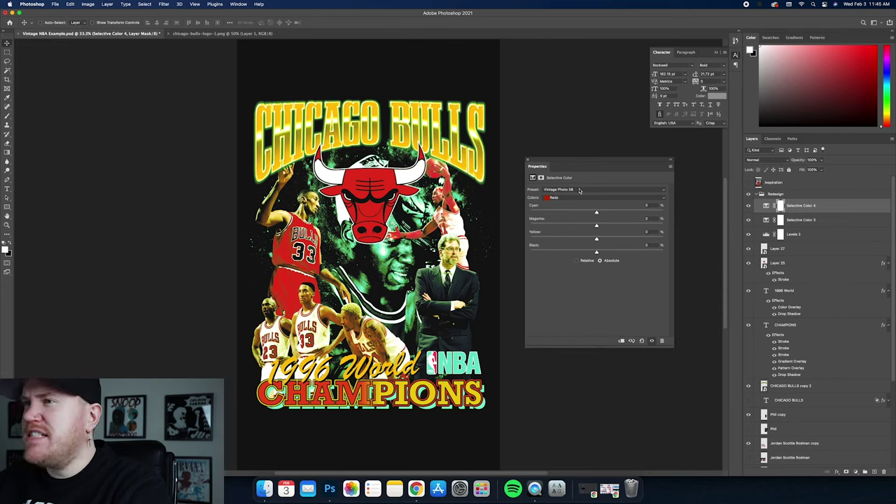
left_click(579, 191)
left_click(579, 194)
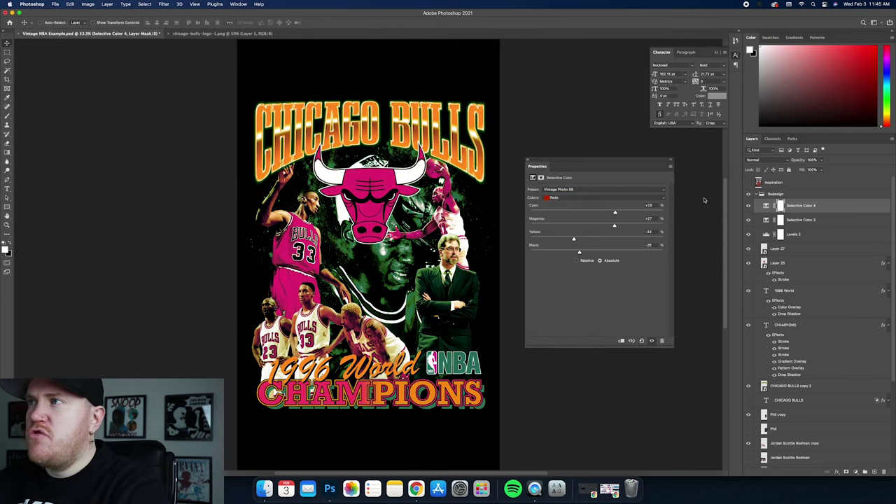
Try the Vintage Photo 06, 05 and 04 presets on the top Selective Color layer for comparison
left_click(580, 190)
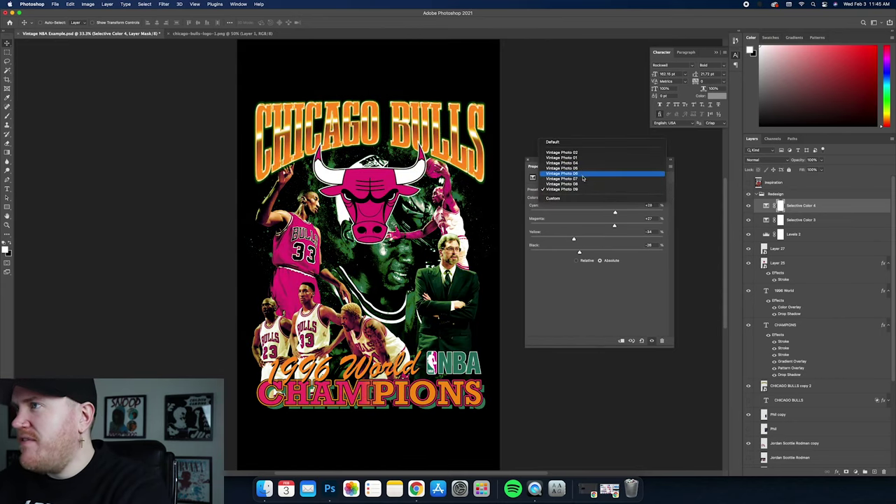
left_click(583, 183)
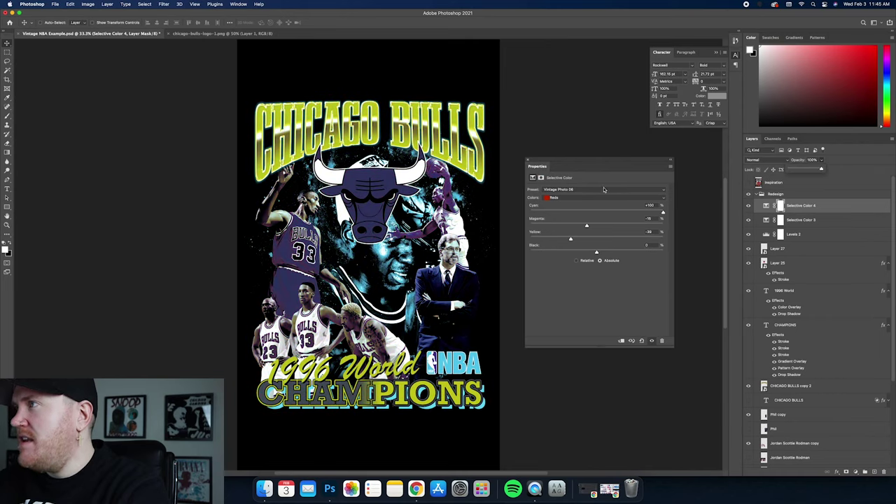
left_click(602, 190)
left_click(600, 184)
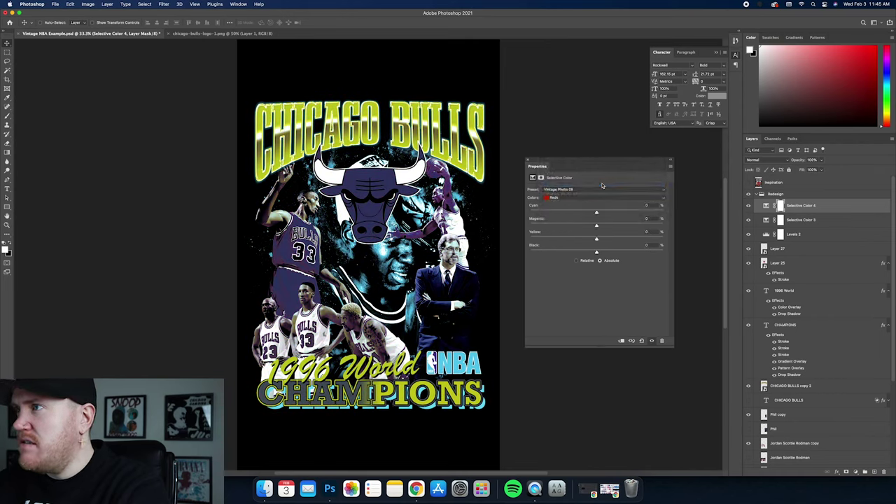
left_click(599, 187)
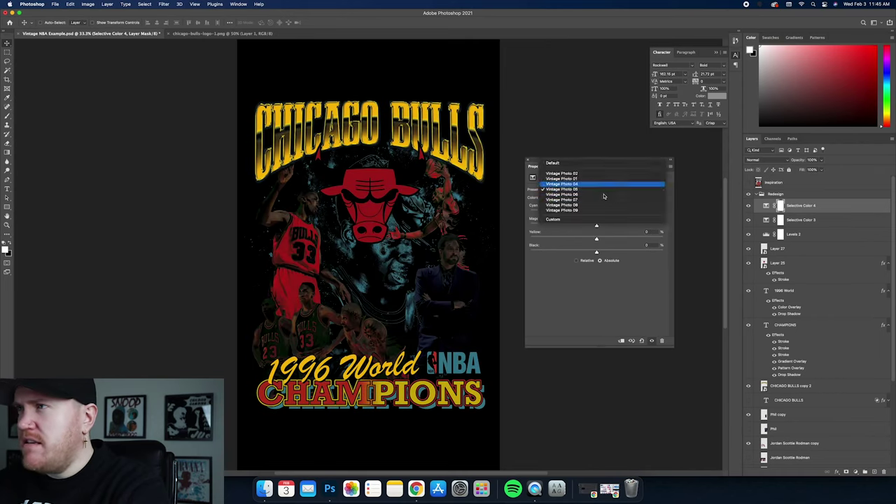
left_click(601, 192)
left_click(600, 191)
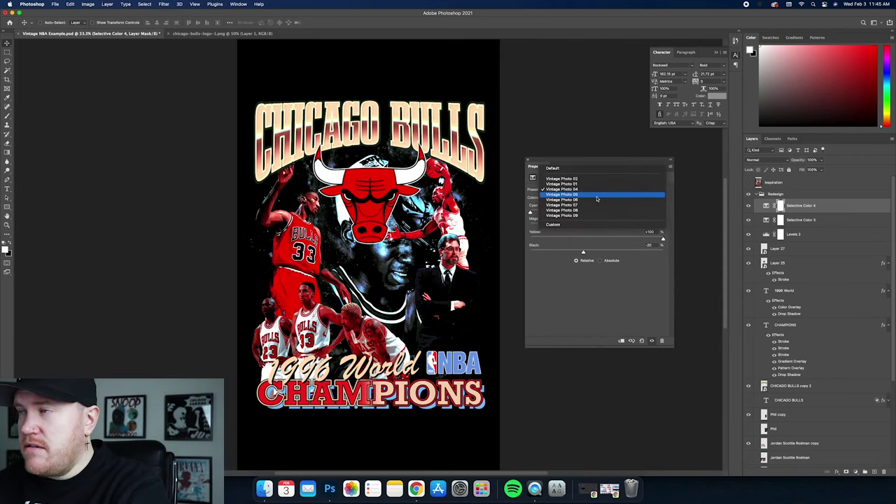
left_click(598, 197)
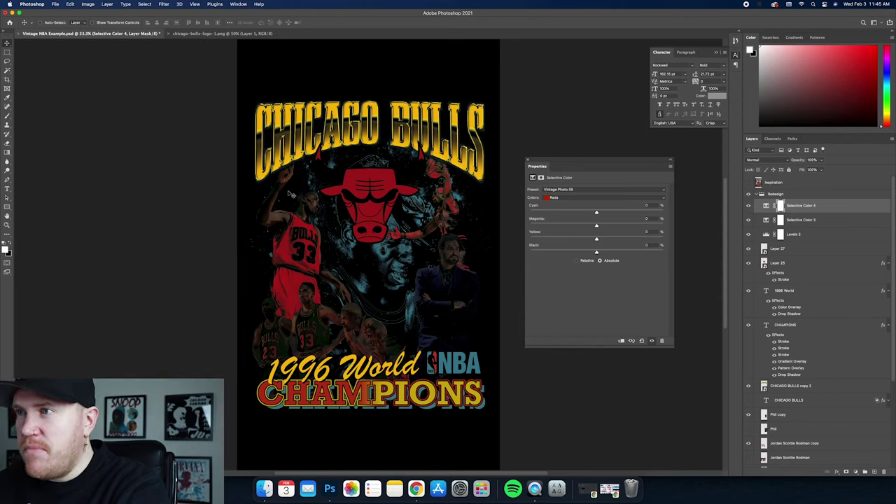
Apply the Vintage Photo 04 preset to the top Selective Color layer and lower its opacity to about 49%
left_click(596, 190)
left_click(592, 185)
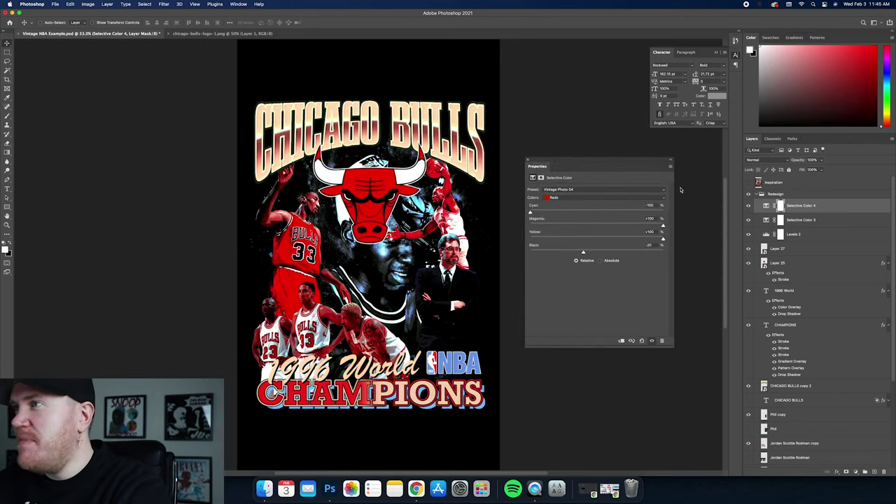
left_click(824, 161)
left_click_drag(821, 170, 810, 169)
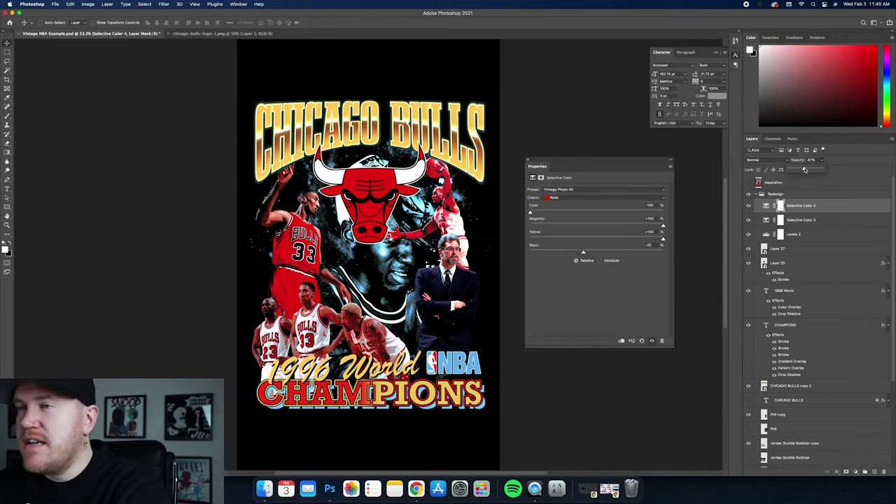
left_click_drag(802, 170, 799, 171)
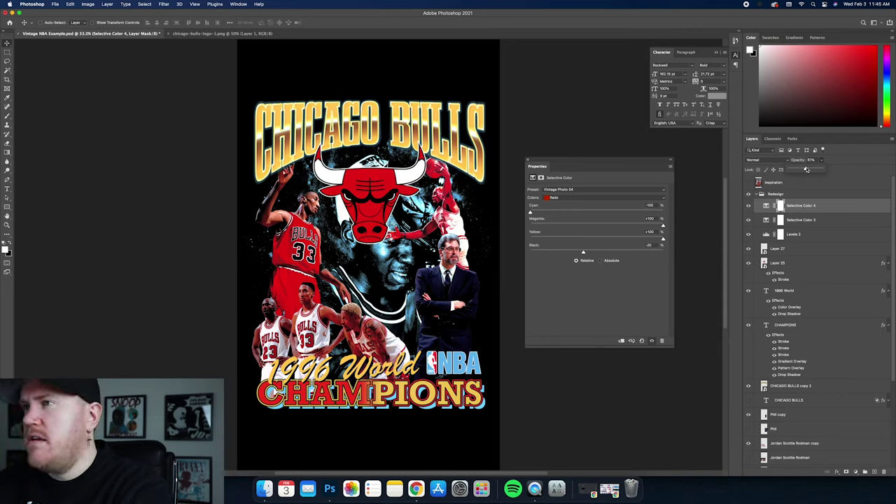
left_click(799, 214)
Compare the design with and without the Vintage Photo 04 Selective Color adjustment layer
left_click(748, 206)
left_click(749, 206)
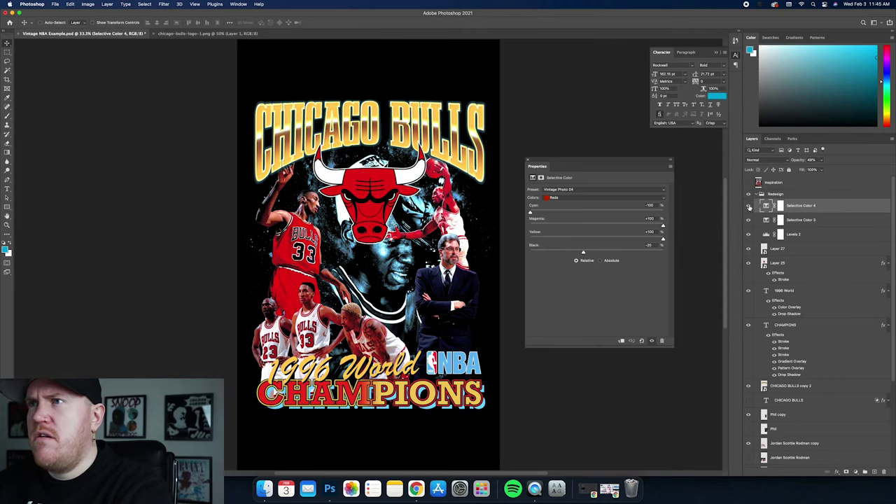
left_click(749, 206)
left_click(749, 205)
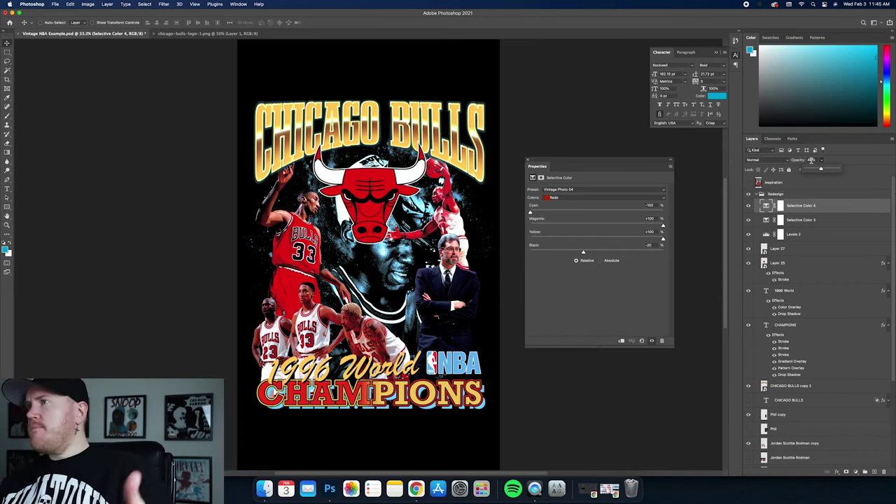
Set the Vintage Photo 04 Selective Color layer's opacity to 50% and compare the design with both Selective Color layers hidden and shown
left_click(811, 160)
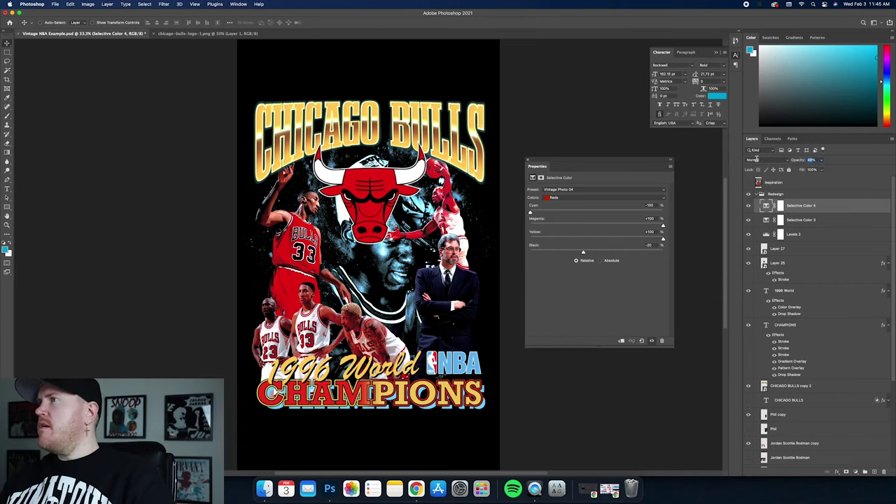
left_click(749, 206)
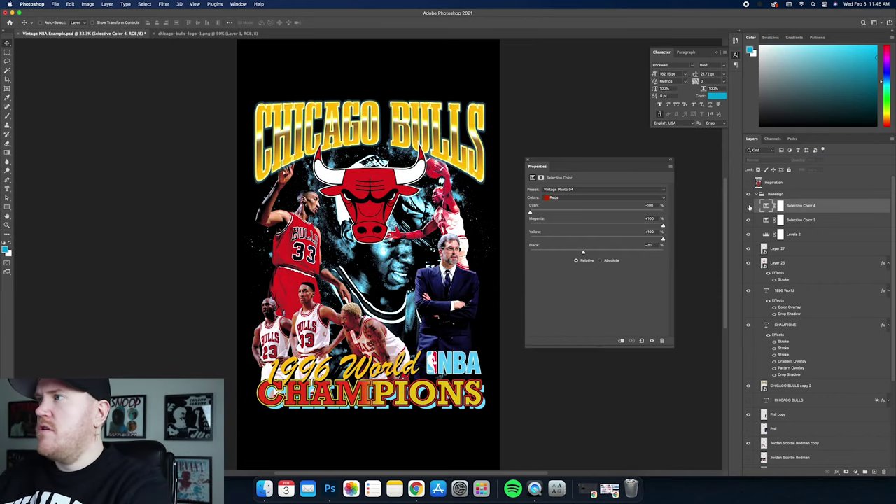
left_click(749, 220)
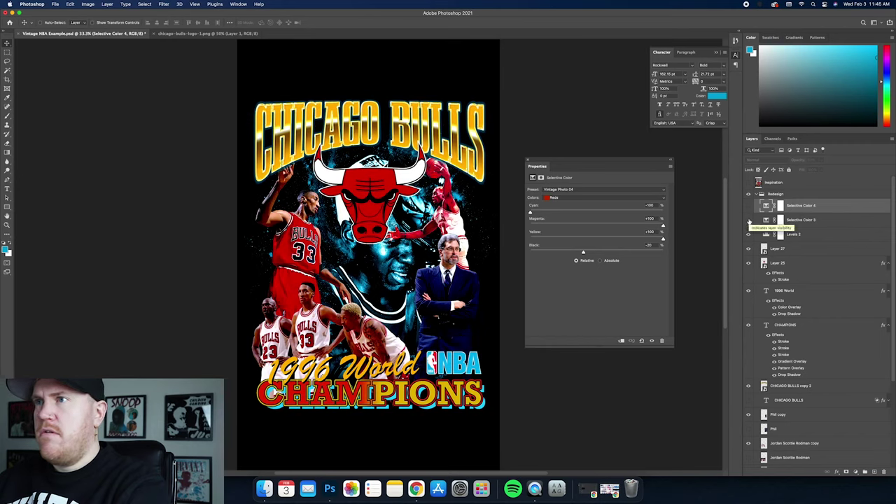
left_click(749, 218)
left_click(749, 207)
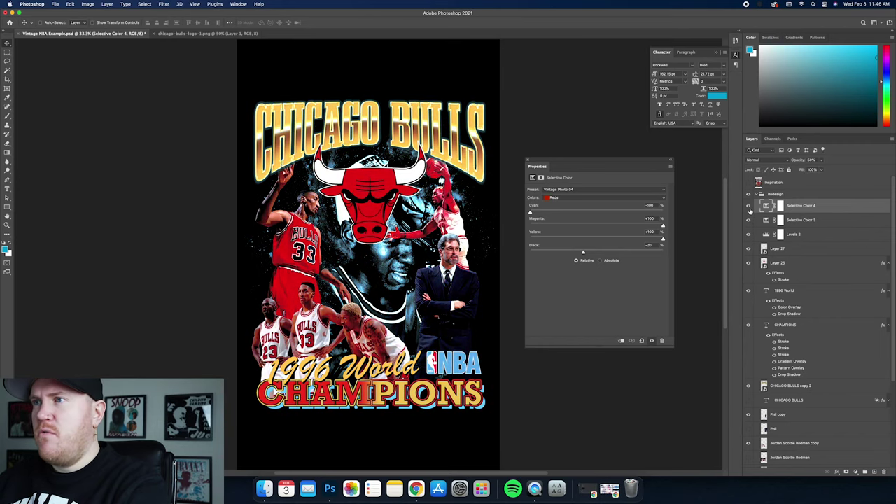
left_click(748, 206)
left_click(748, 205)
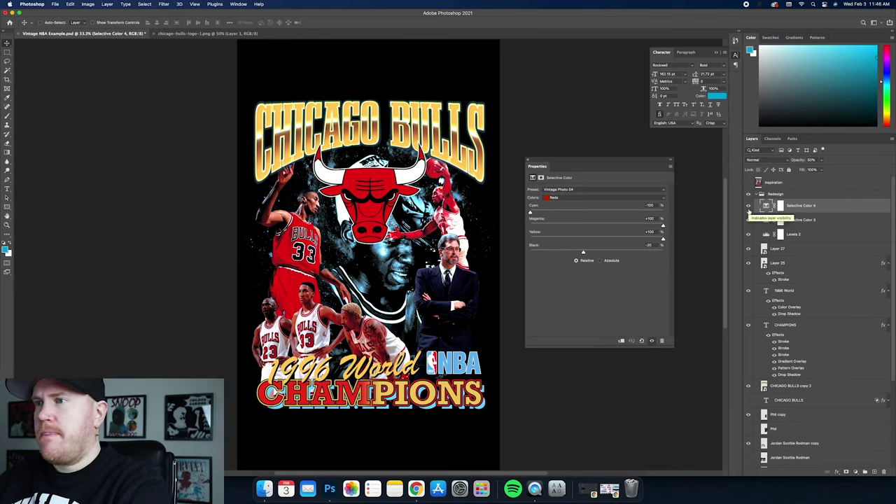
Copy the raised hand from the Scottie copy layer onto its own layer using the Polygonal Lasso and move it directly below Levels 2
left_click(757, 194)
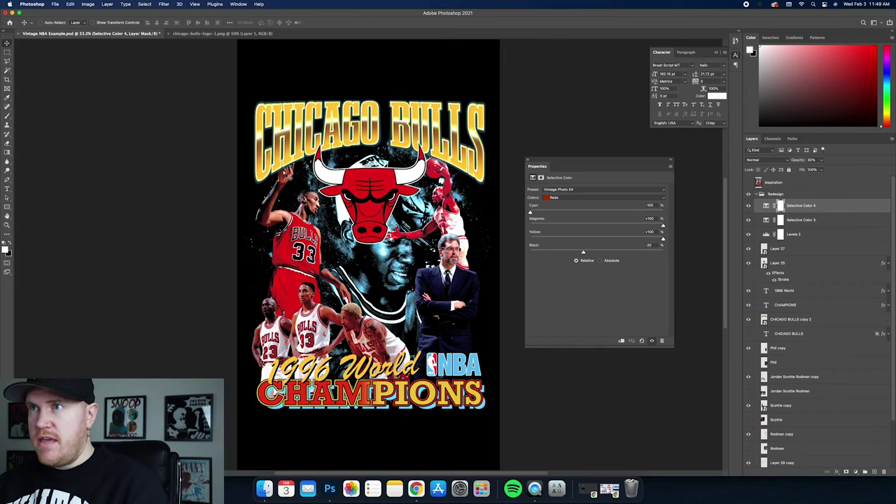
right_click(281, 140)
left_click(301, 177)
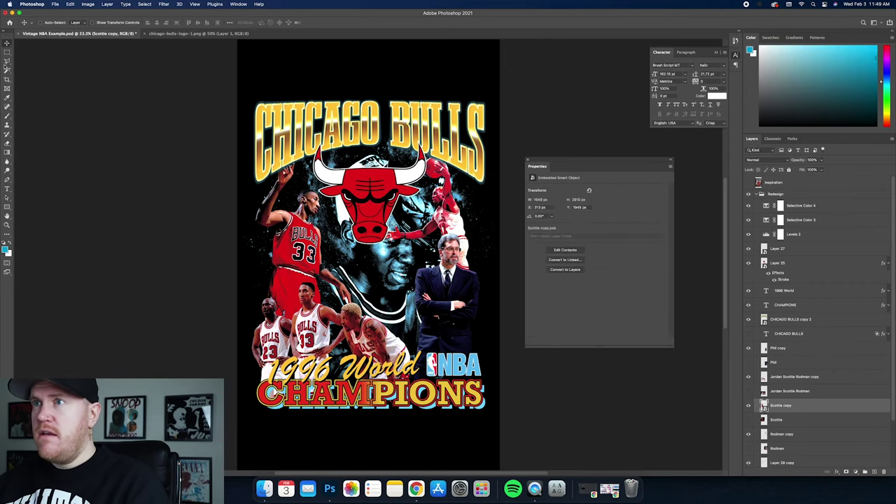
scroll(852, 381, "down", 3)
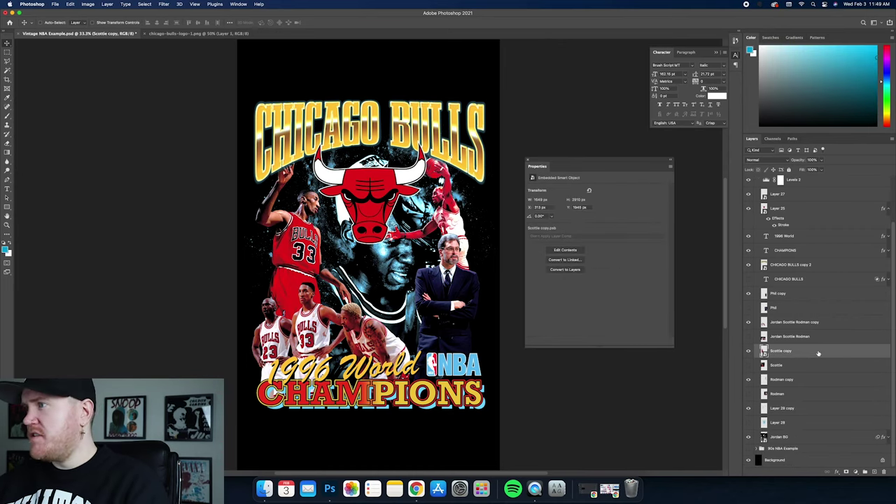
left_click(8, 62)
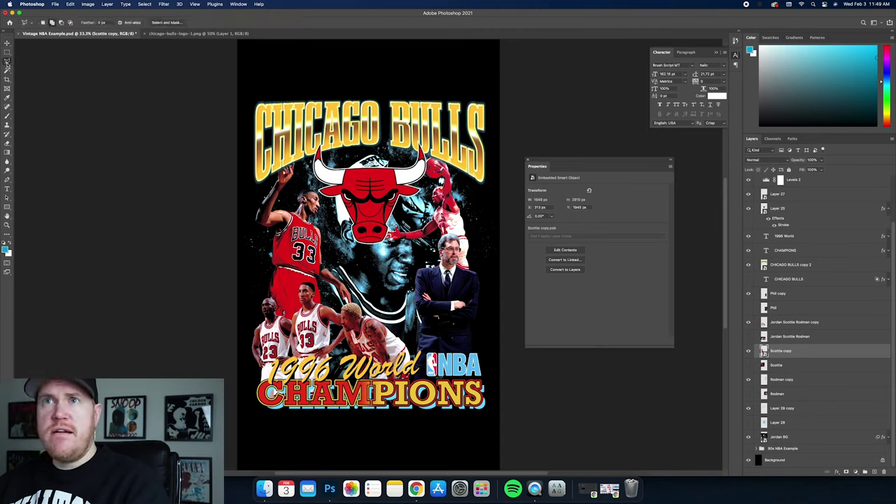
right_click(8, 61)
left_click(35, 67)
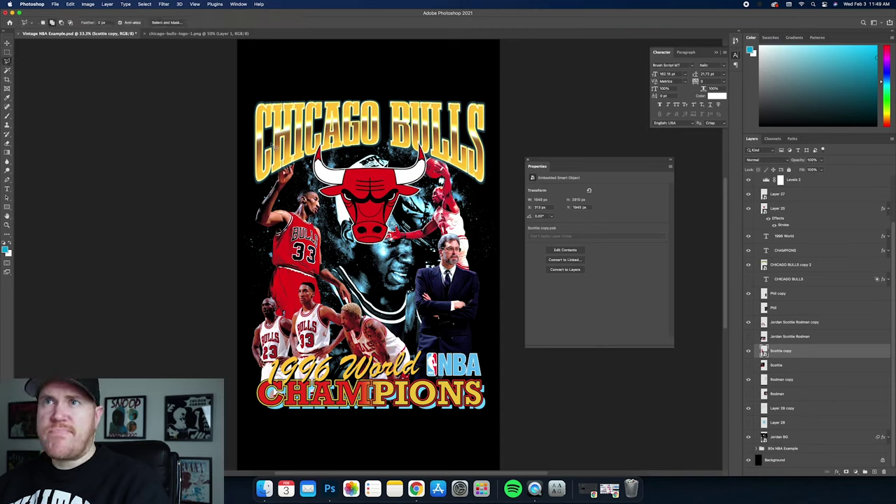
left_click(259, 186)
left_click(295, 185)
left_click(311, 102)
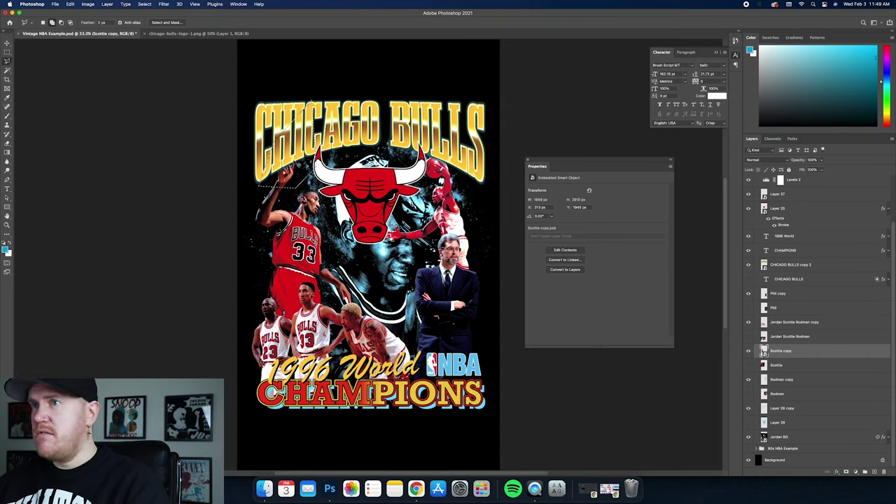
key("super+j")
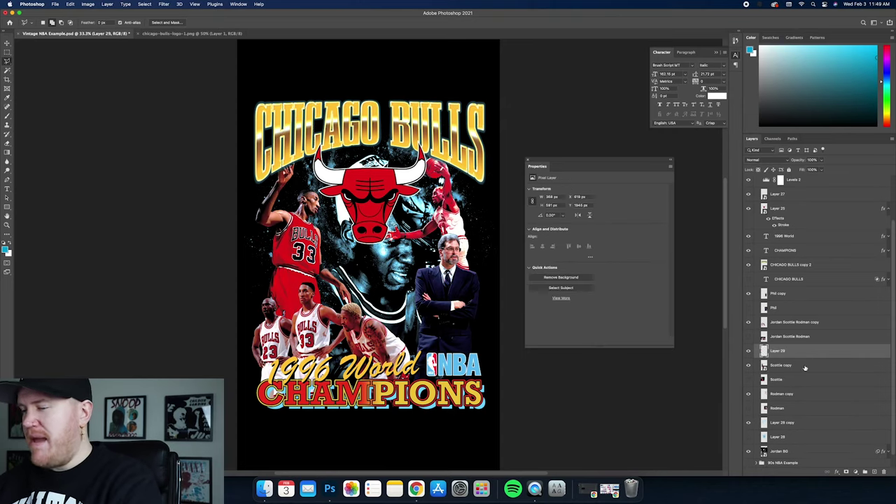
scroll(805, 368, "up", 3)
left_click_drag(807, 410, 800, 245)
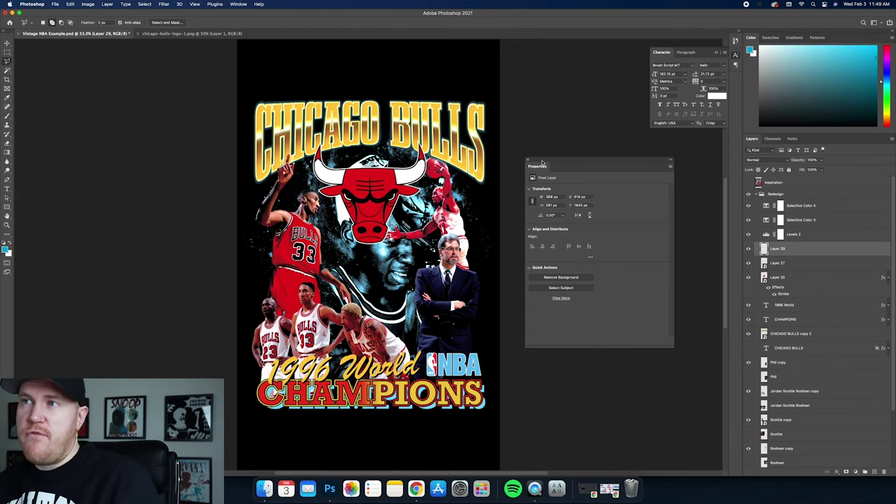
Nudge the CHICAGO BULLS copy 2 title layer down to a Y position of 1118 px and save the document
key("v")
right_click(361, 98)
left_click(384, 134)
key("Down")
key("Down")
key("Down")
key("Down")
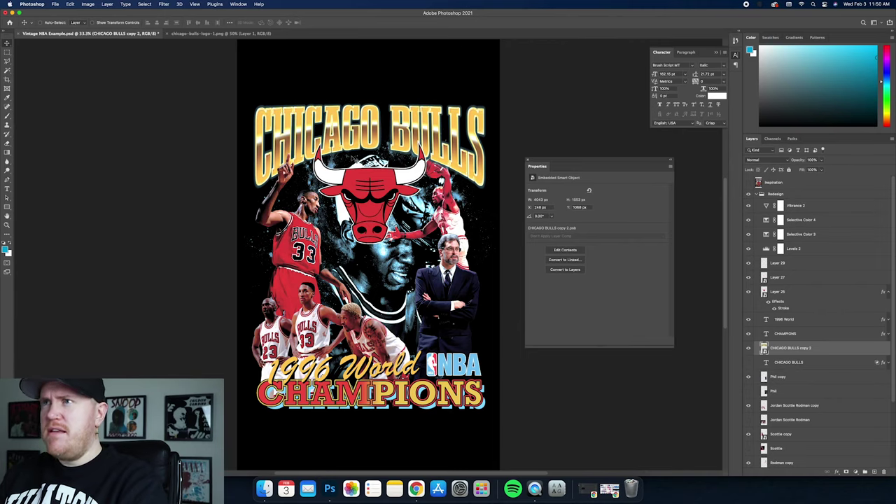
key("shift+Down")
key("shift+Down")
key("shift+Down")
key("shift+Down")
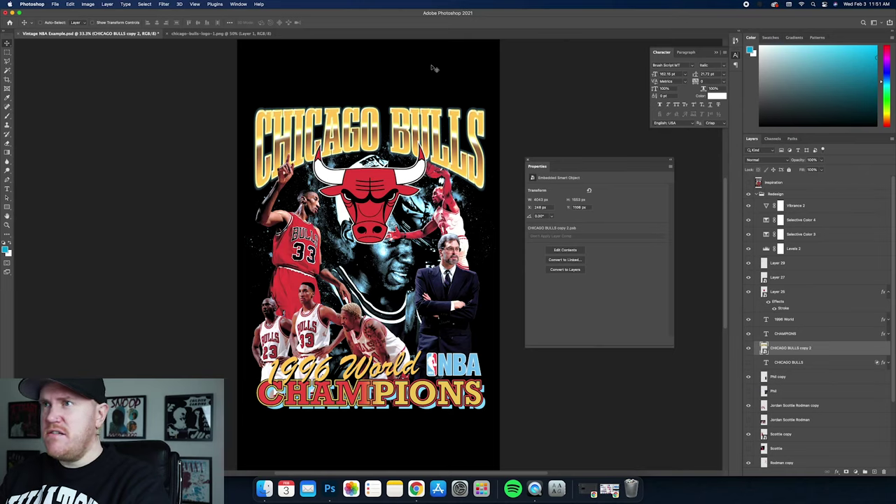
key("shift+Down")
key("shift+Down")
key("shift+Up")
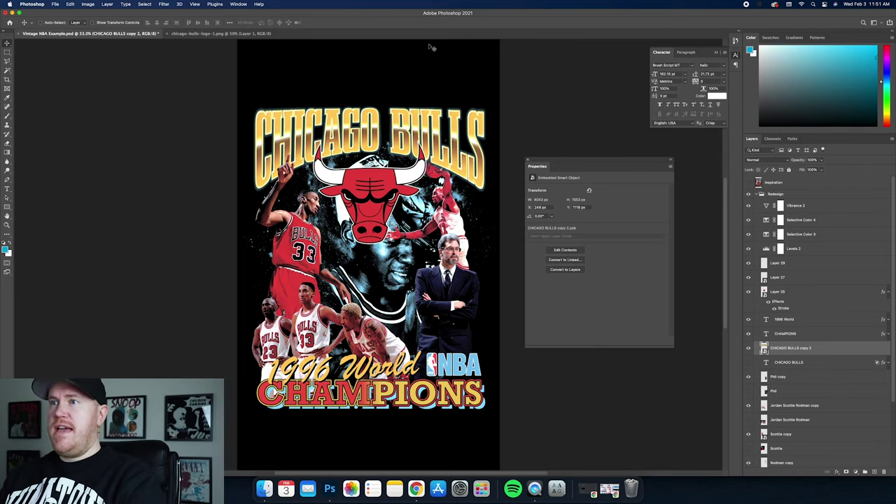
key("super+s")
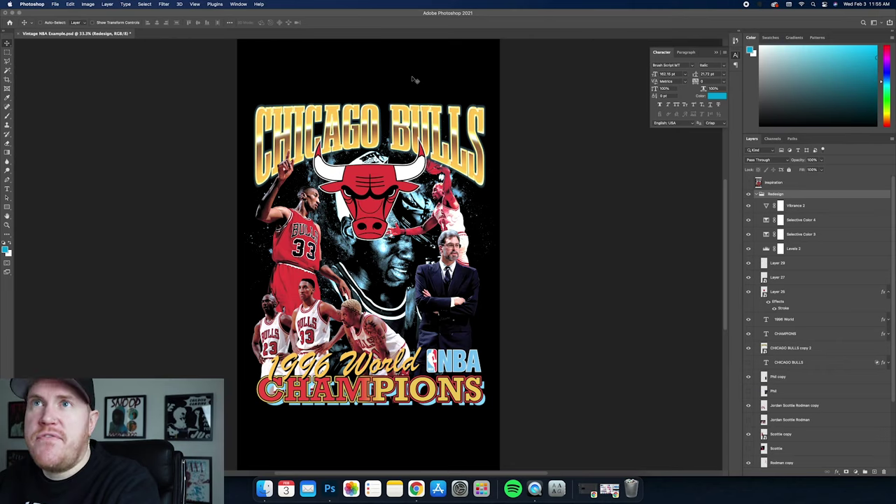
Open the Rue Porter Ultra Luxury Heavyweight Tee (Front) mockup from the FULLERMOE-MasterBundle folder in Photoshop and hide its instructions layer
key("super+m")
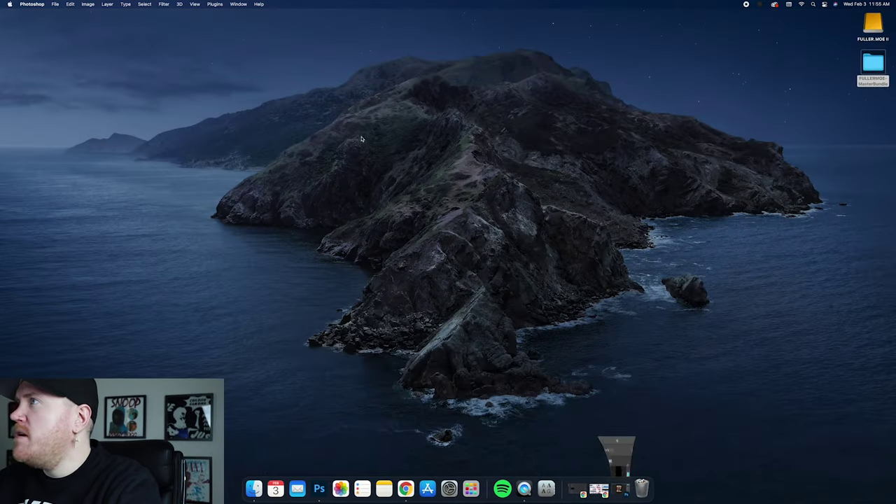
key("super+o")
left_click_drag(366, 91, 341, 92)
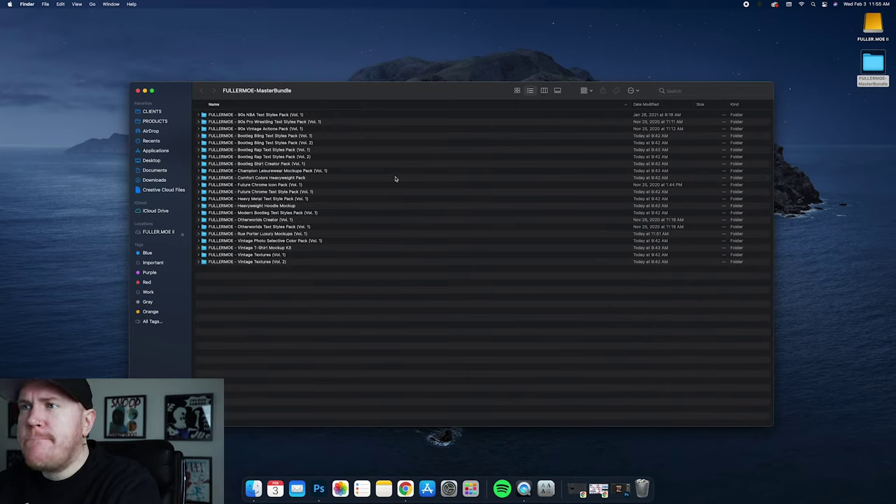
double_click(319, 234)
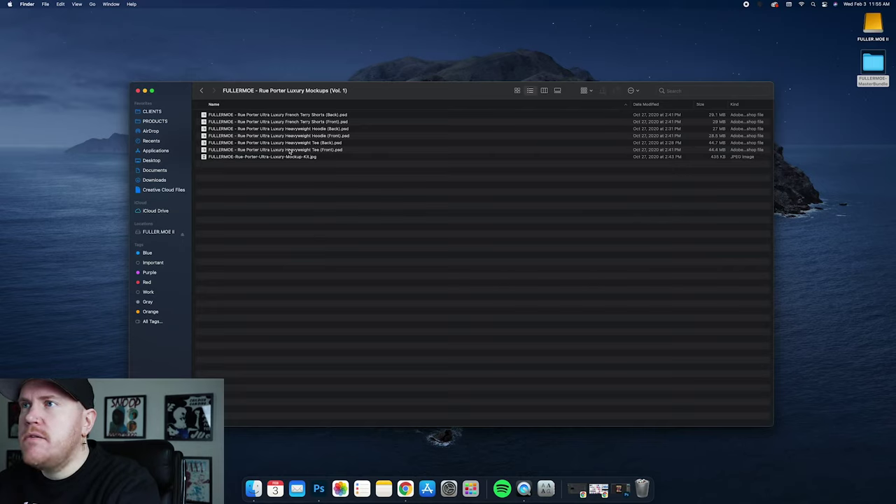
left_click(267, 150)
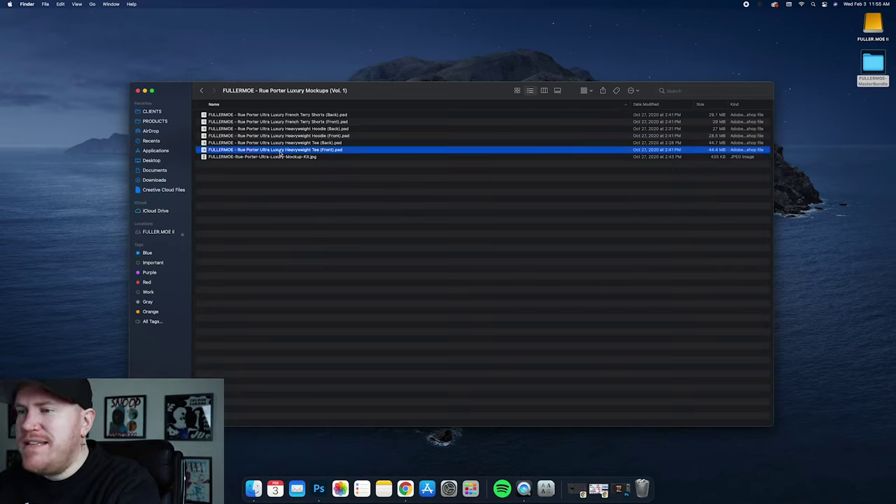
left_click_drag(286, 152, 319, 488)
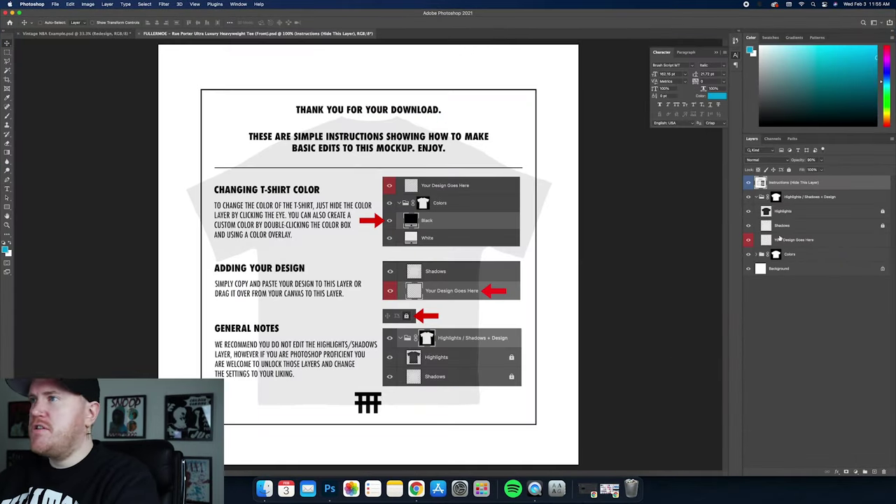
left_click(749, 182)
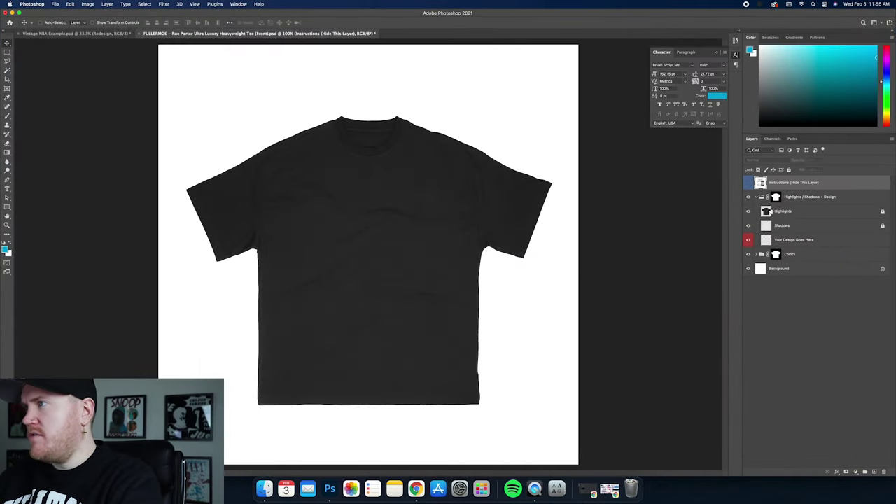
left_click(795, 241)
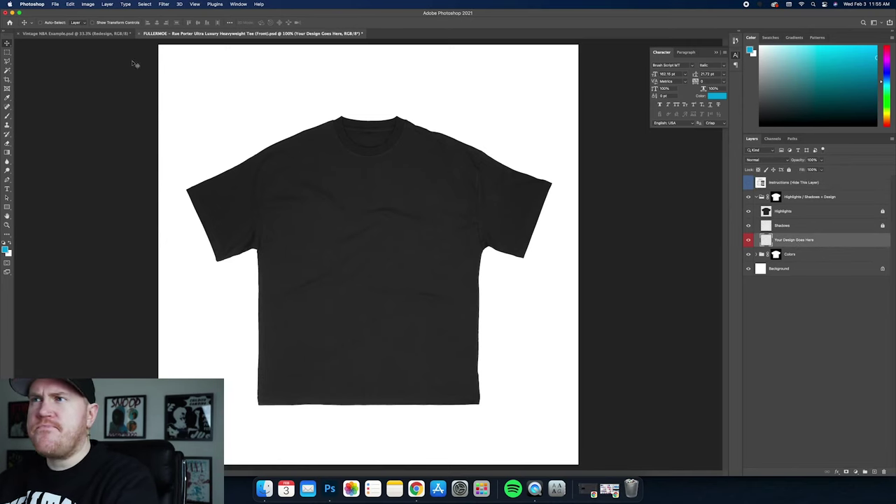
Flatten the Vintage NBA Example design and convert it to Indexed Color with the Local (Selective) palette and 256 colors
left_click(94, 34)
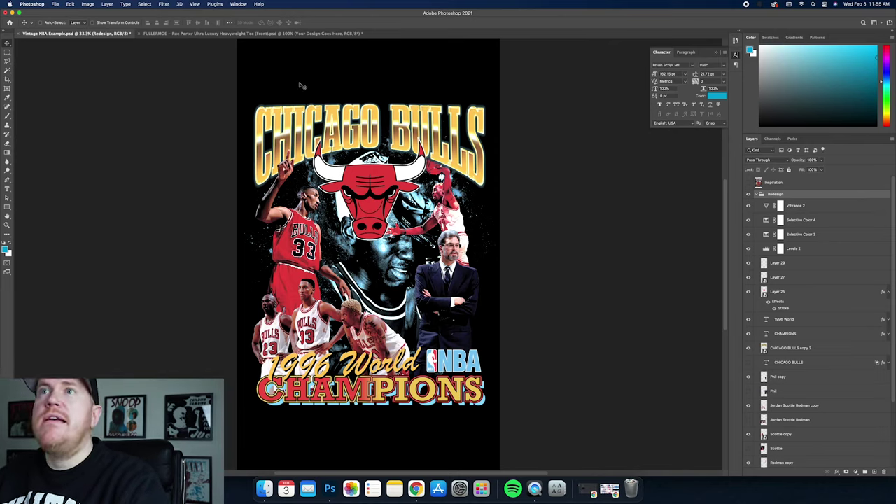
left_click(89, 5)
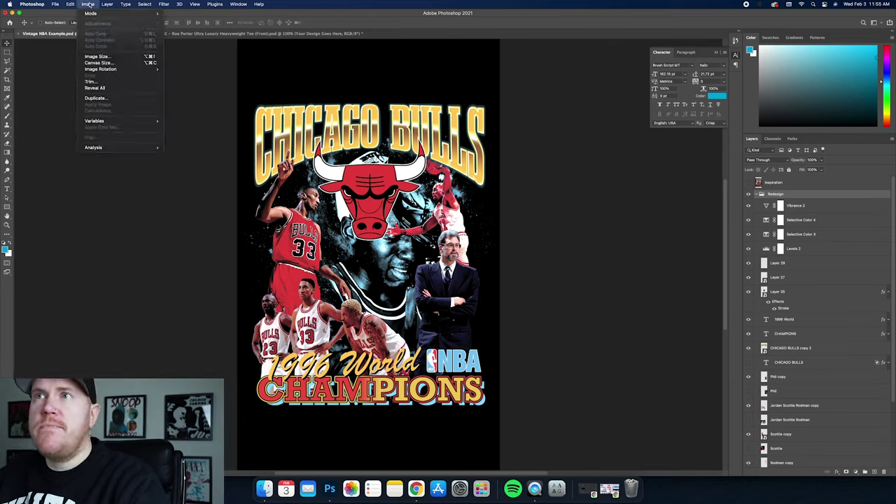
mouse_move(99, 13)
left_click(200, 33)
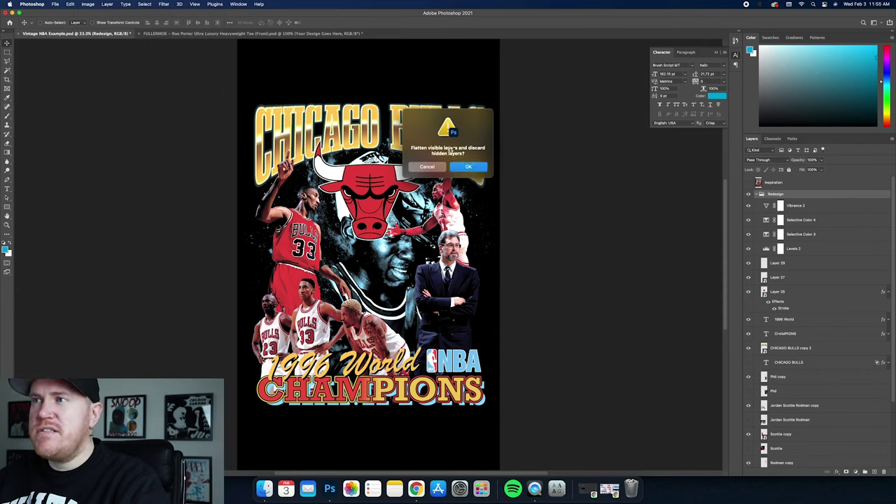
key("Return")
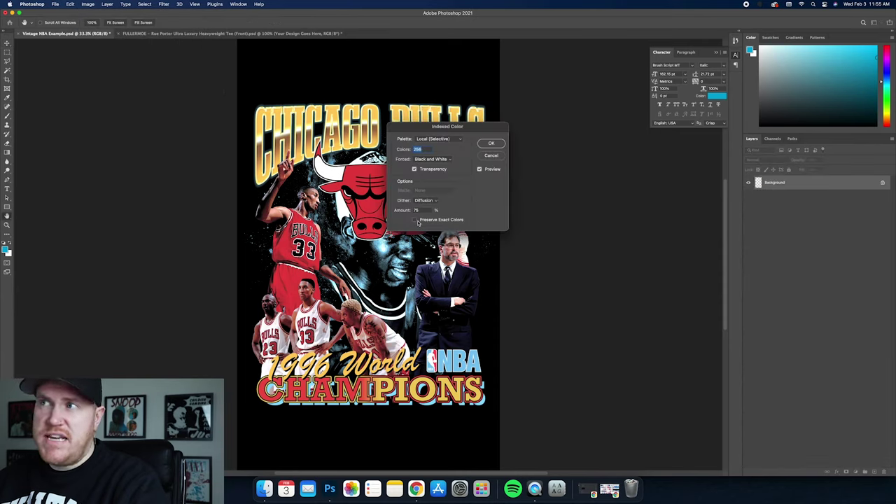
left_click(490, 144)
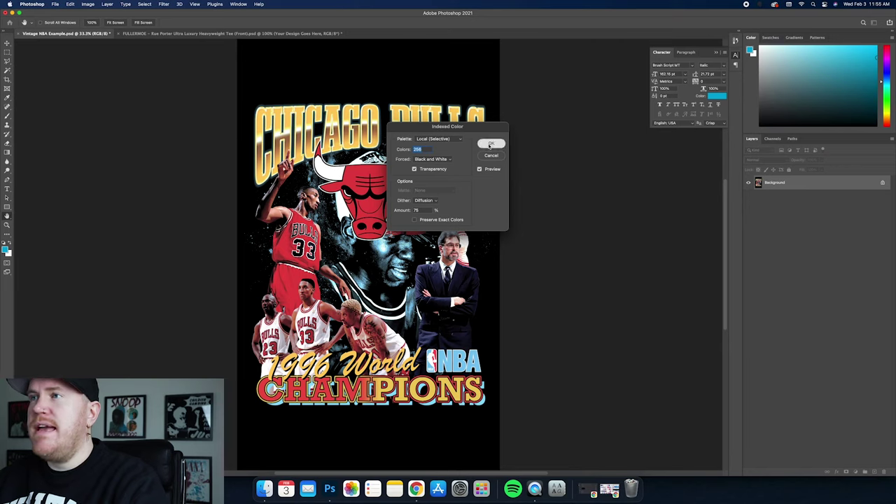
Convert the indexed design back to RGB Color mode
left_click(88, 4)
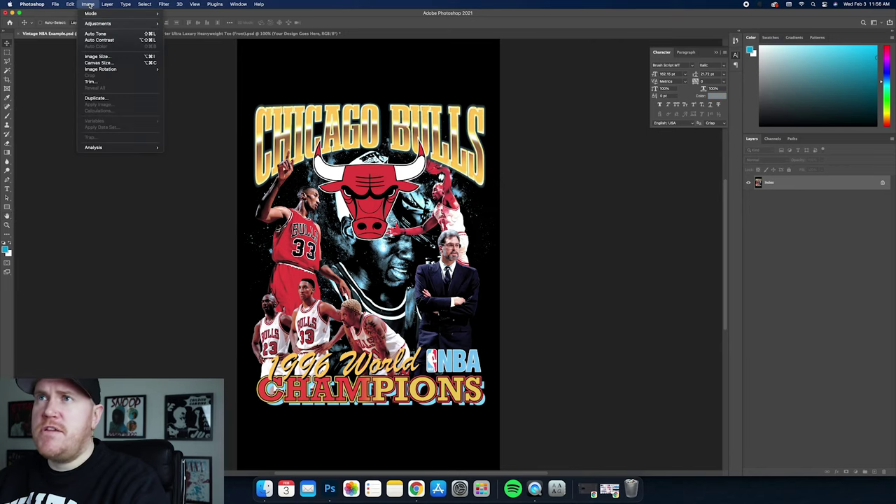
mouse_move(90, 13)
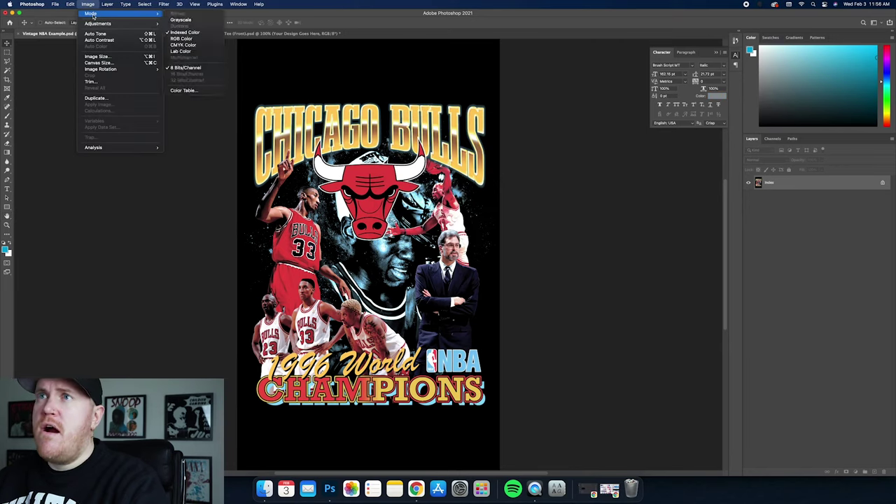
left_click(181, 38)
Delete all black areas of the flattened design with a non-contiguous Magic Wand selection, deselect, and shift the artwork slightly
left_click(7, 72)
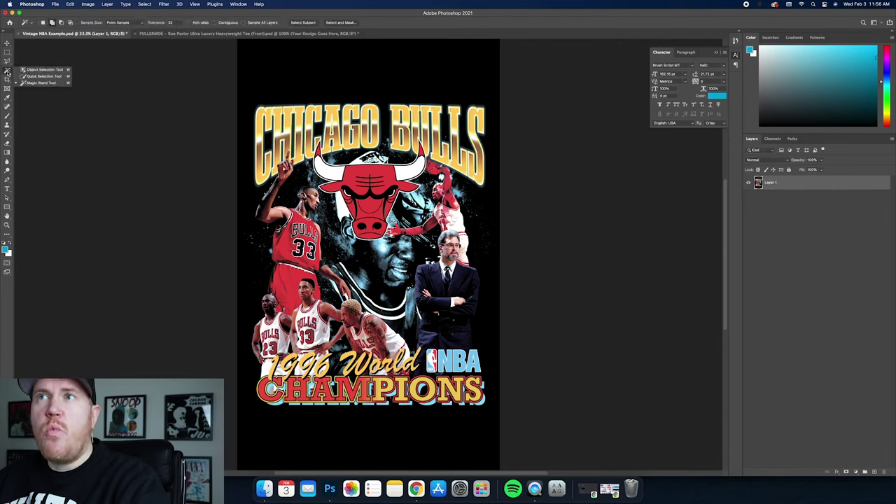
left_click(35, 83)
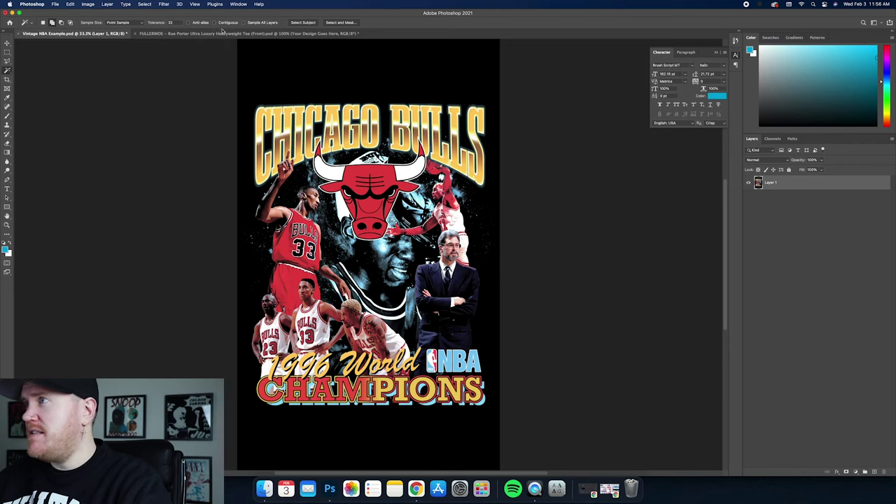
left_click(352, 74)
key("Delete")
right_click(388, 99)
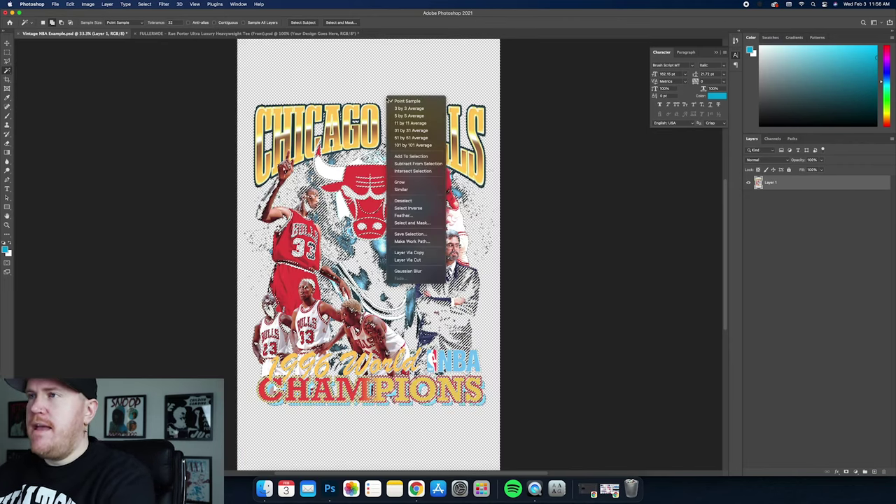
left_click(403, 201)
key("v")
mouse_move(340, 200)
left_mouse_down()
mouse_move(325, 227)
mouse_move(344, 184)
left_mouse_up()
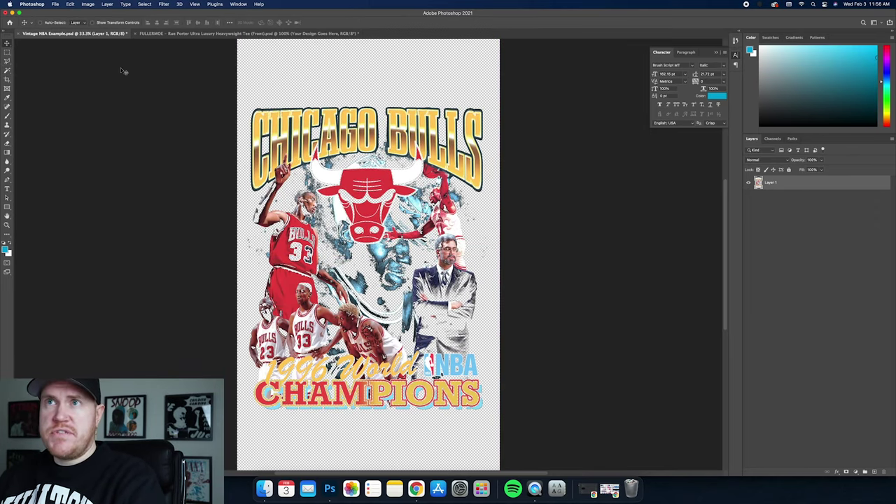
Resize the transparent design image to a width of 2400 px
left_click(70, 4)
left_click(105, 57)
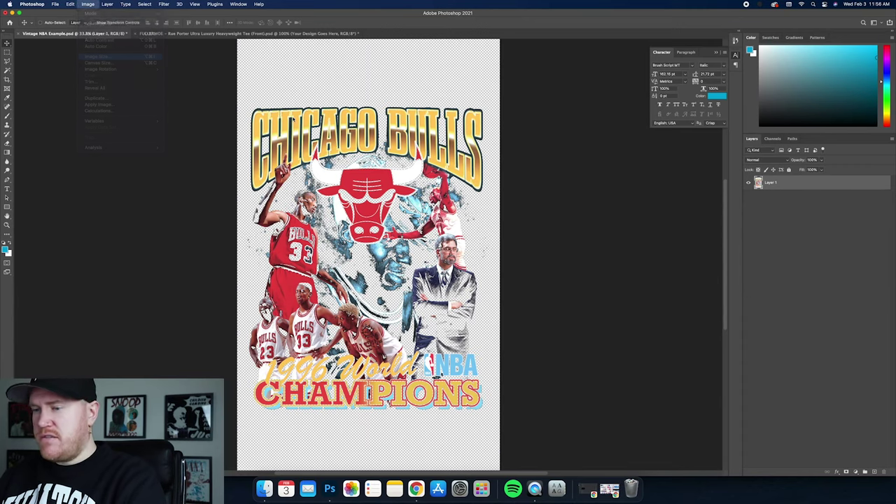
type("2400")
key("Return")
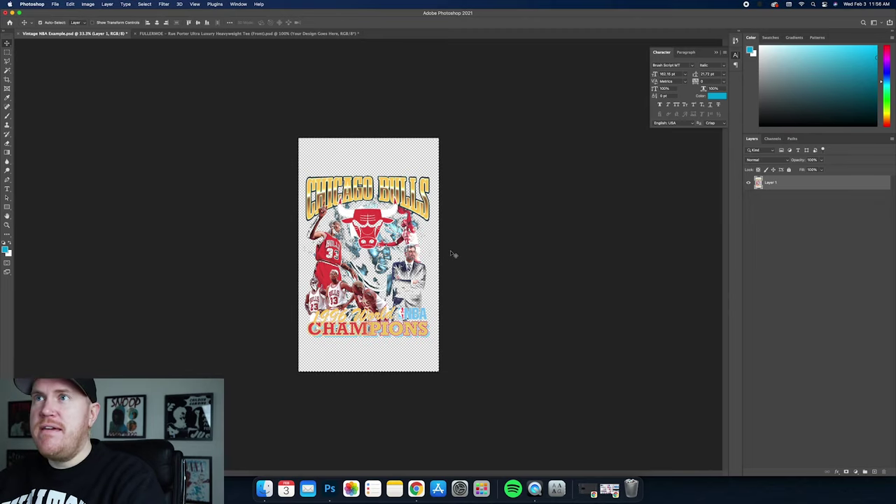
Copy the resized artwork into the tee mockup's Your Design Goes Here layer, accepting the color profile conversion
left_click(217, 33)
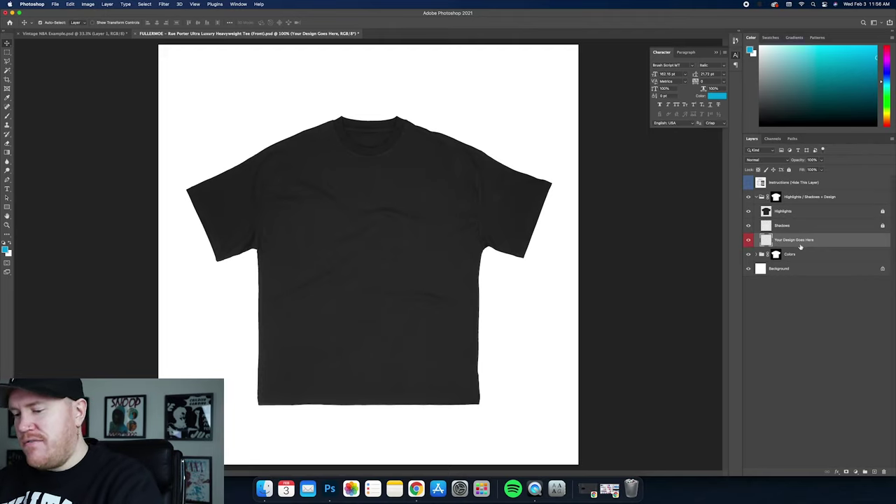
key("super+v")
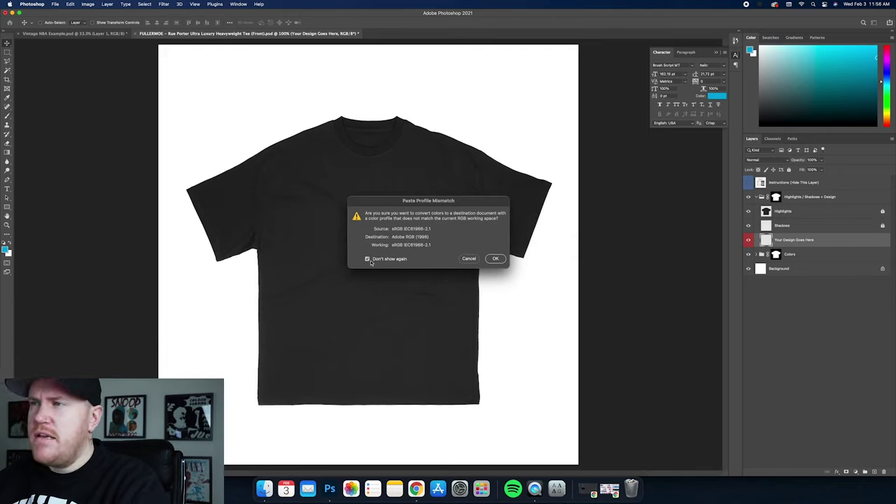
left_click(495, 259)
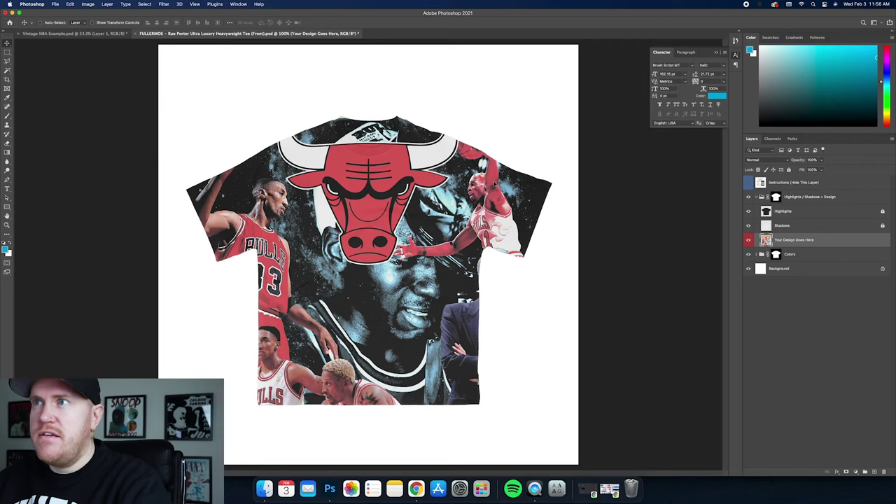
Scale the pasted Bulls artwork down to about 43% and position it centered on the front of the shirt
left_click(92, 23)
mouse_move(415, 193)
left_mouse_down()
mouse_move(415, 103)
mouse_move(415, 206)
mouse_move(419, 53)
mouse_move(423, 182)
left_mouse_up()
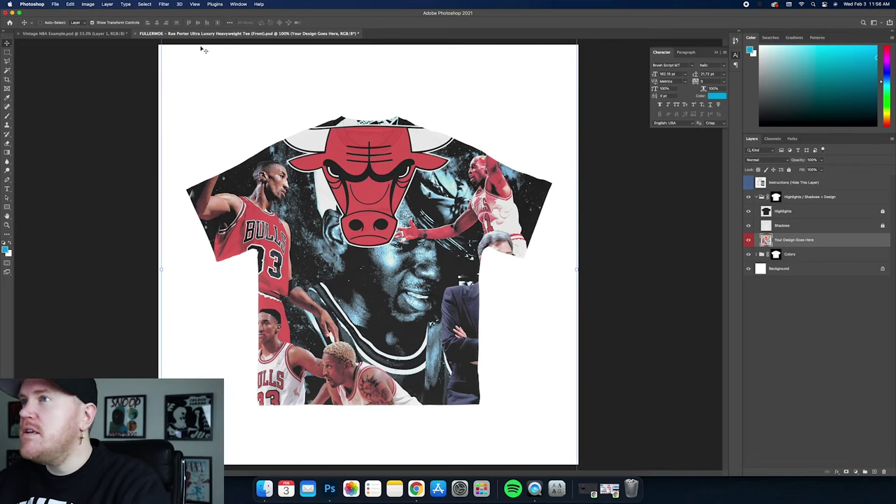
key("super+minus")
left_click_drag(474, 140, 414, 223)
key("super+plus")
mouse_move(460, 180)
left_mouse_down()
mouse_move(470, 169)
mouse_move(447, 189)
left_mouse_up()
left_click_drag(458, 384, 459, 384)
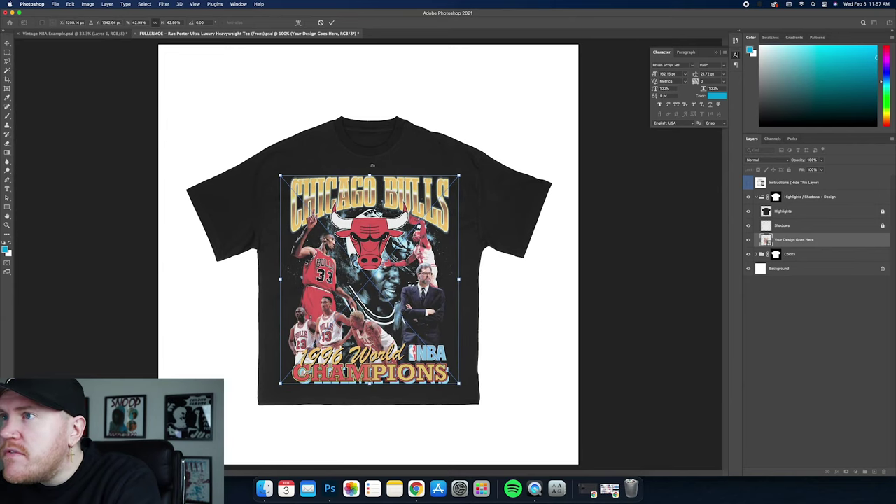
left_click_drag(463, 176, 464, 174)
key("Return")
left_click(94, 23)
left_click_drag(413, 213, 417, 187)
Set the Your Design Goes Here layer to Screen blend mode at 80% opacity and nudge the artwork slightly on the shirt
left_click(790, 216)
left_click(790, 226)
left_click(794, 212)
left_click(796, 196)
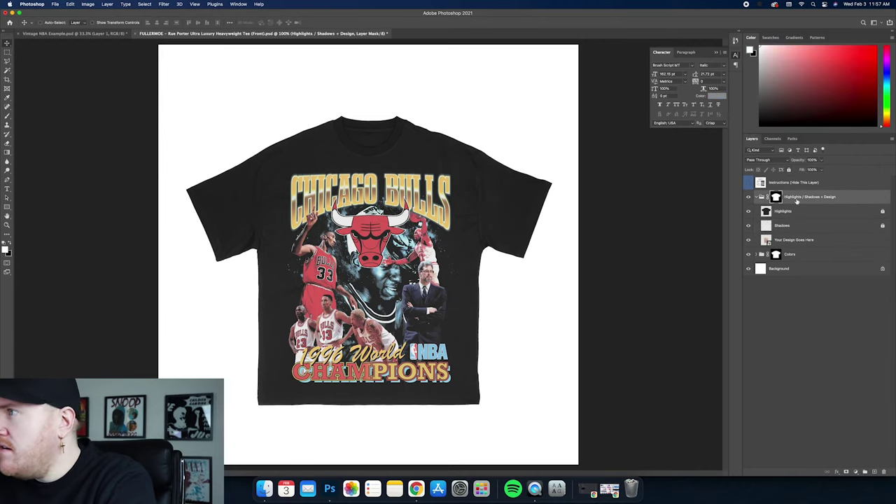
left_click(794, 239)
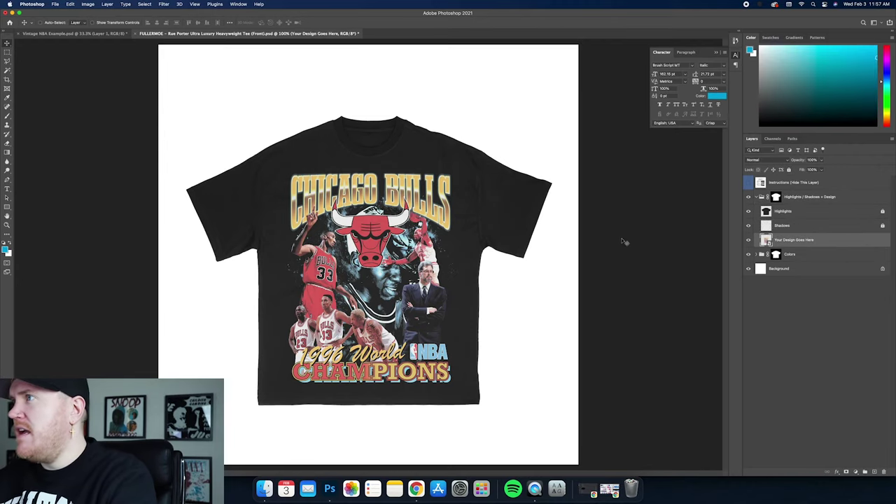
left_click(783, 161)
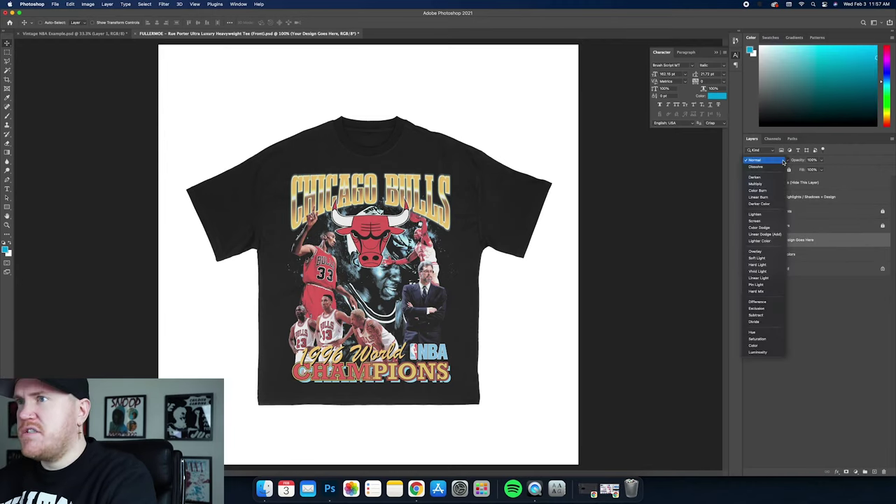
left_click(765, 215)
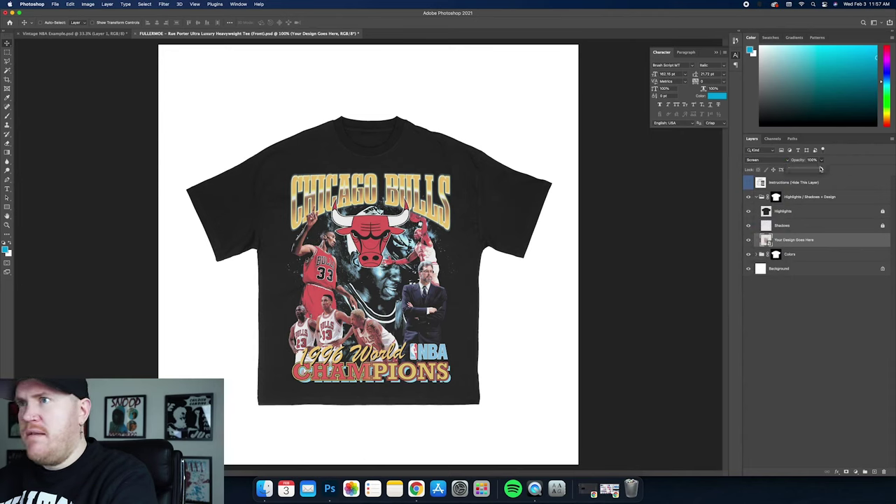
left_click_drag(818, 169, 815, 169)
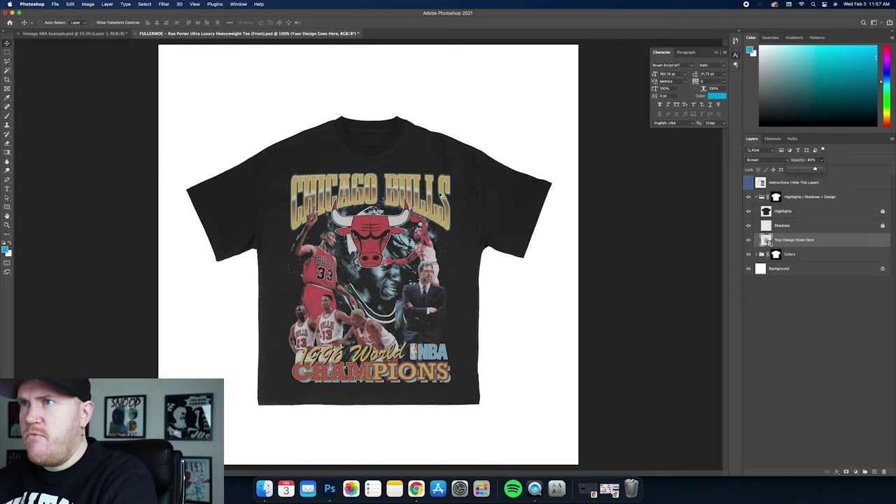
left_click(460, 196)
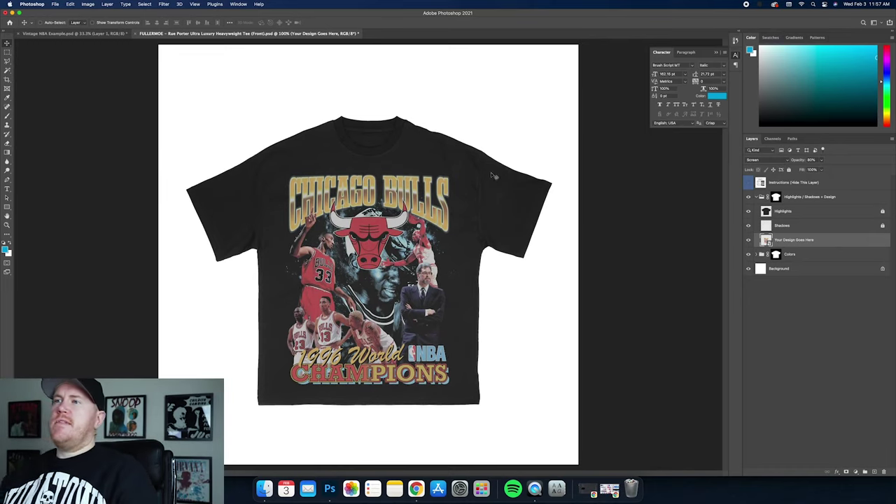